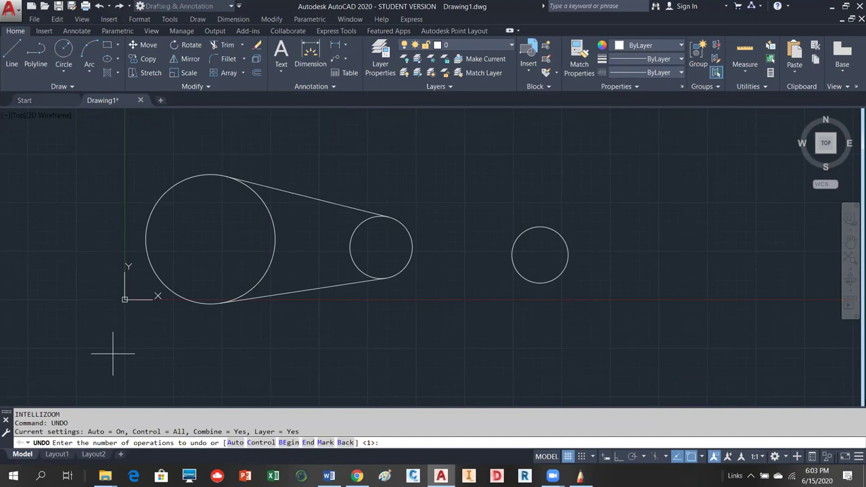
# Undo the separate small circle, and undo all remaining work in the drawing with the Undo command's Back option.
pyautogui.press('Return')
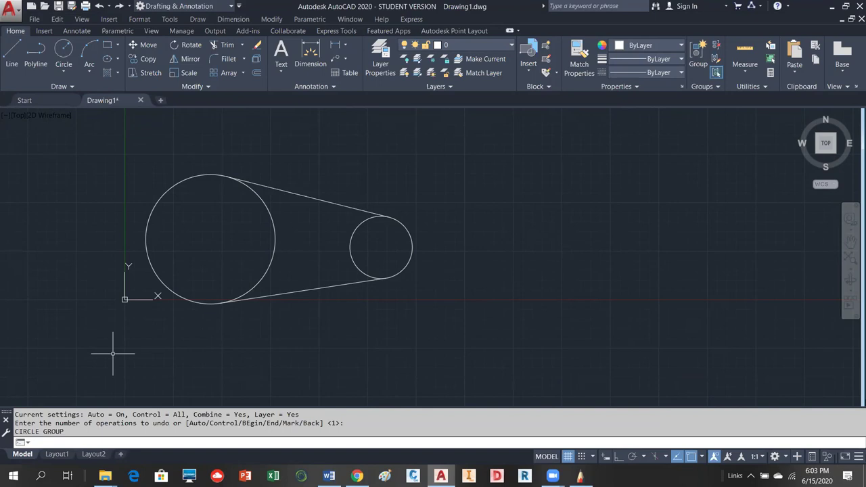
pyautogui.press('Return')
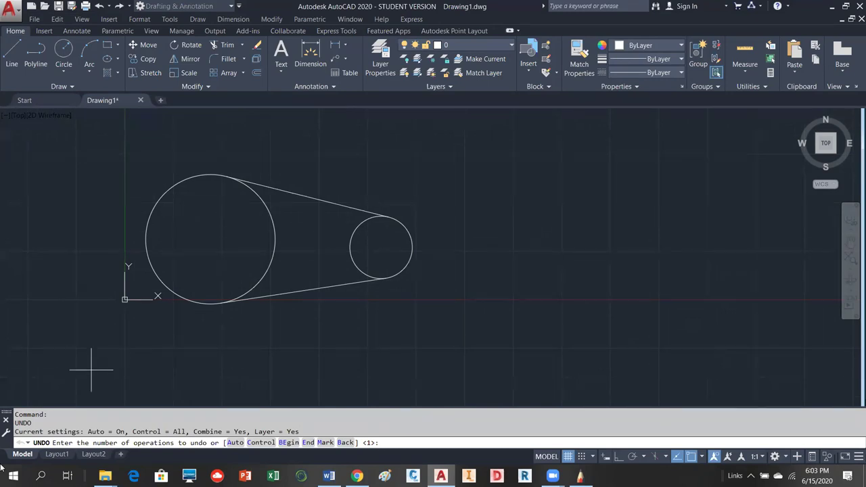
pyautogui.click(343, 443)
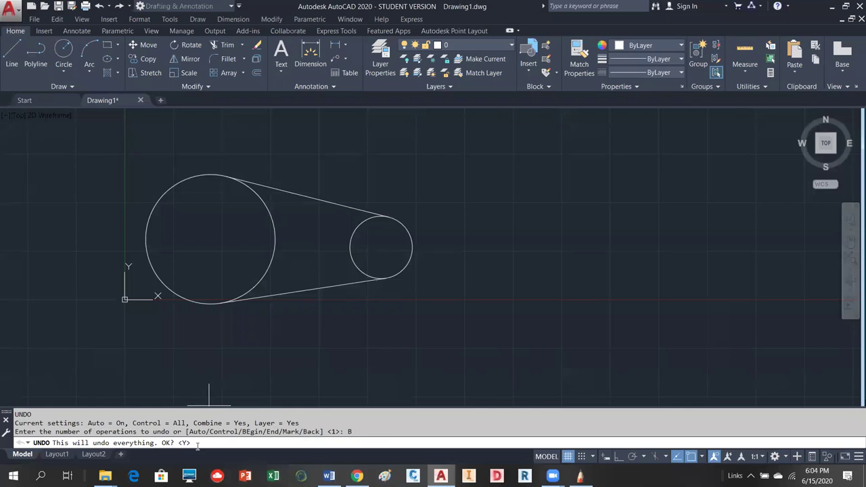
pyautogui.press('Return')
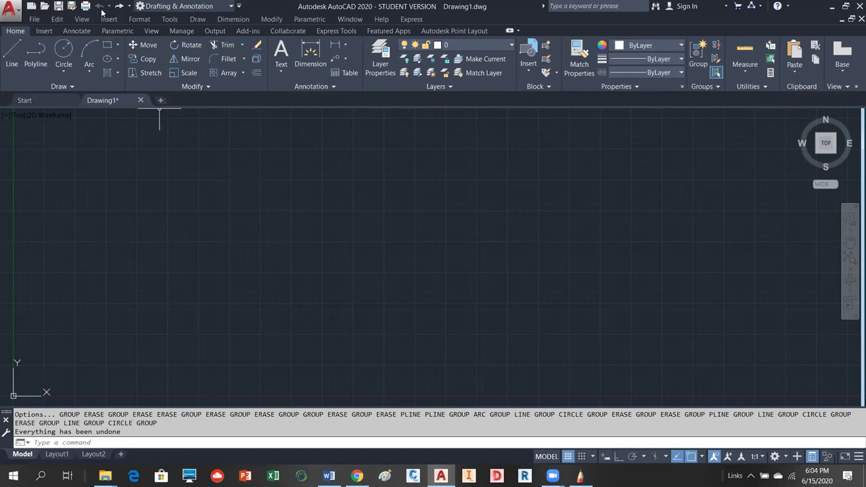
# Draw a single diagonal line rising to the upper right from a point near the origin.
pyautogui.click(159, 441)
pyautogui.write('l')
pyautogui.press('Return')
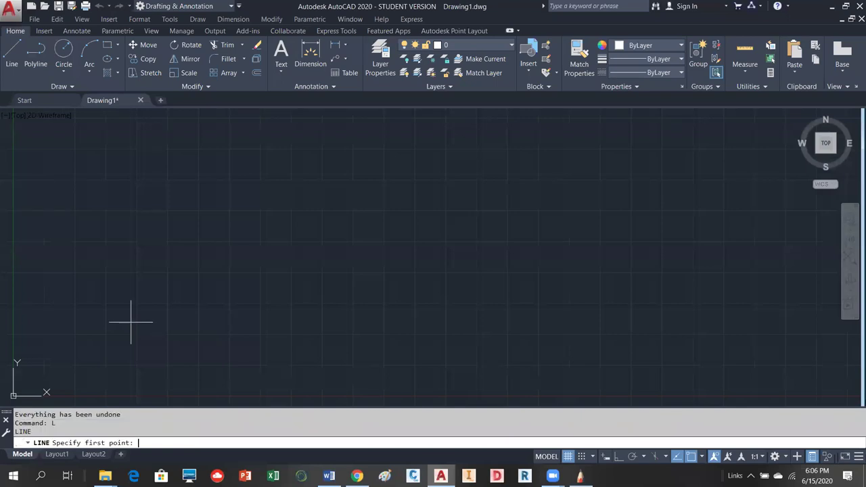
pyautogui.click(105, 340)
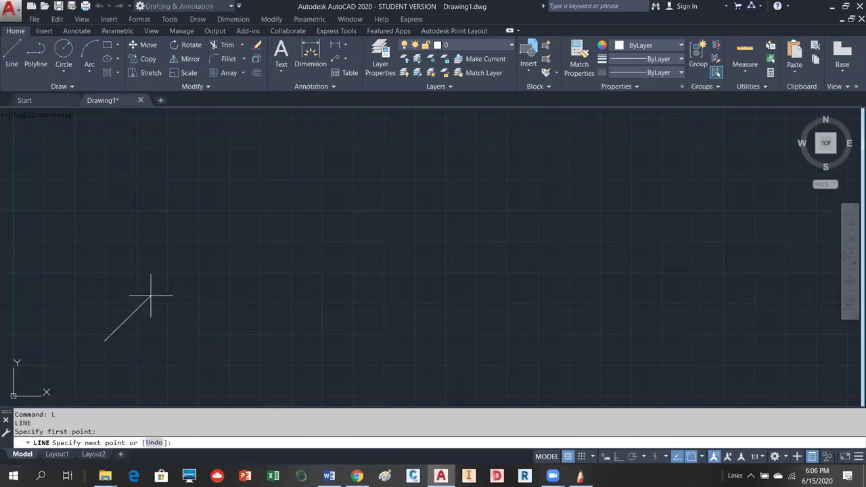
pyautogui.click(339, 161)
pyautogui.rightClick(385, 179)
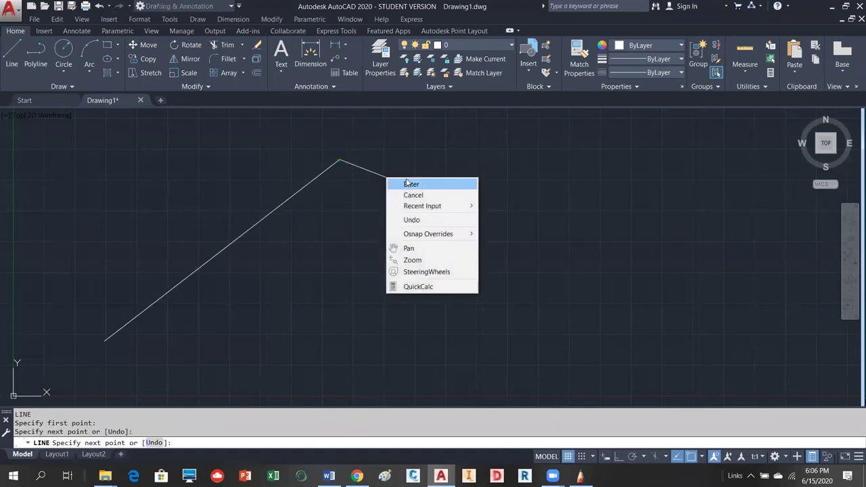
pyautogui.click(410, 184)
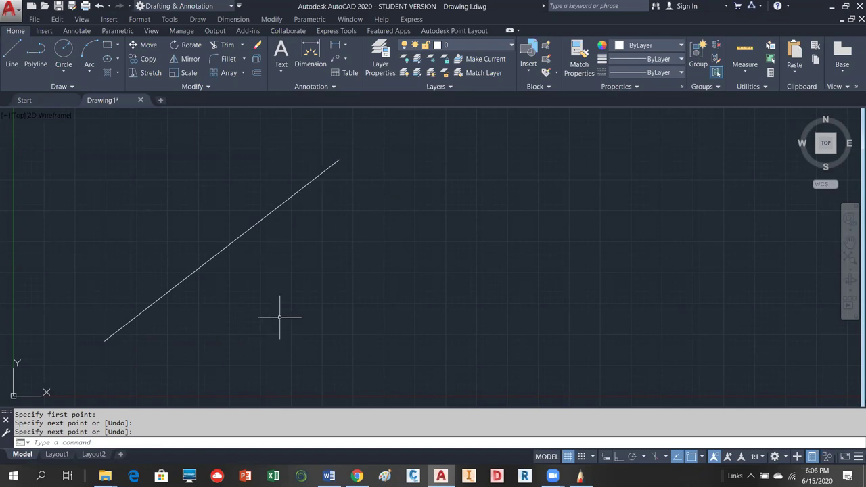
# Move the diagonal line by its lower endpoint to an empty area farther along the X axis, and undo that move.
pyautogui.click(150, 47)
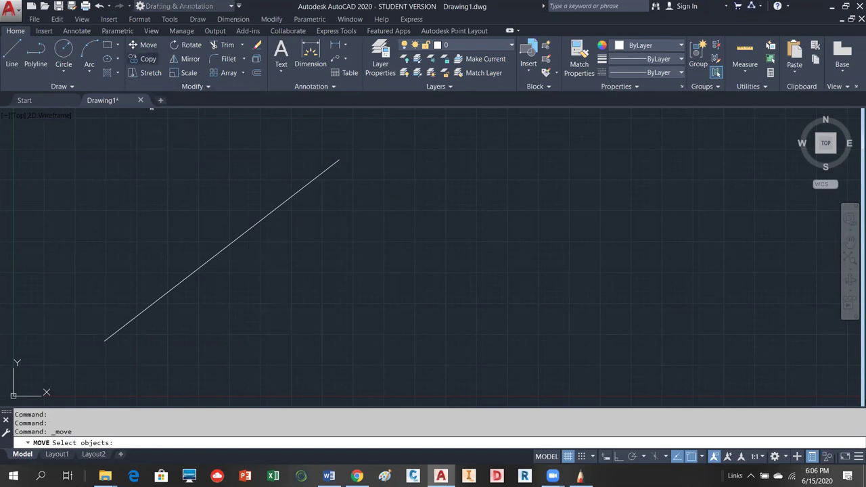
pyautogui.click(184, 277)
pyautogui.press('Return')
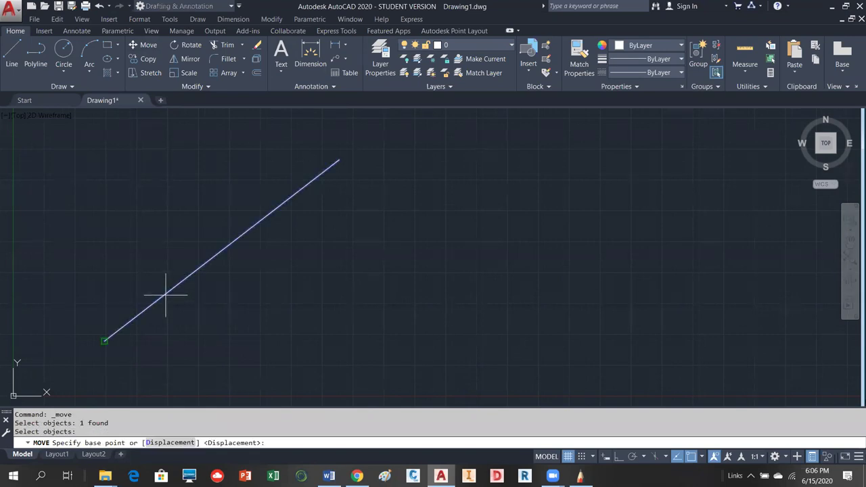
pyautogui.click(105, 340)
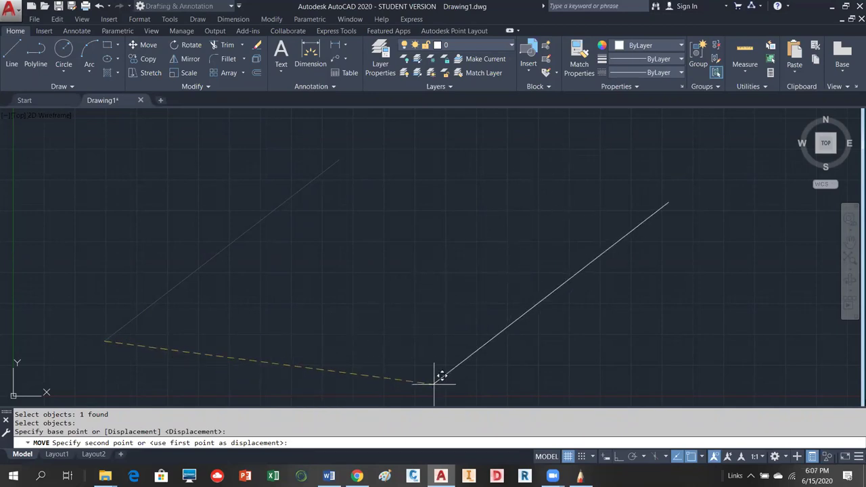
pyautogui.click(434, 384)
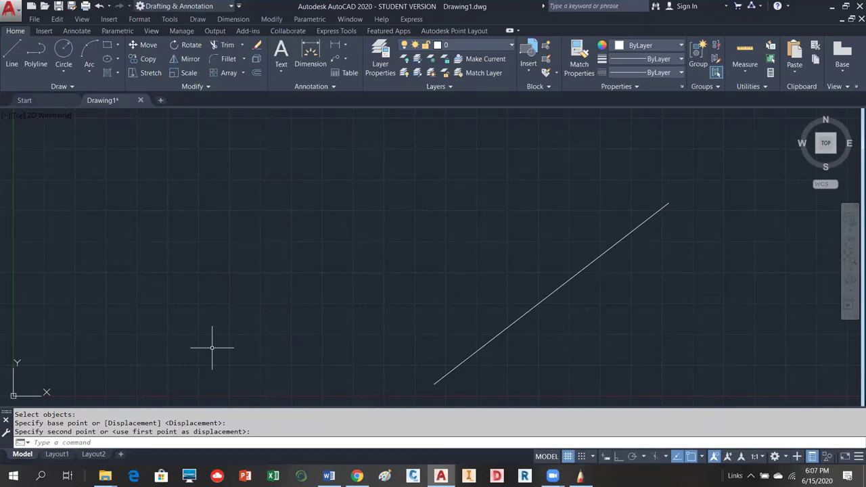
pyautogui.write('u')
pyautogui.press('Return')
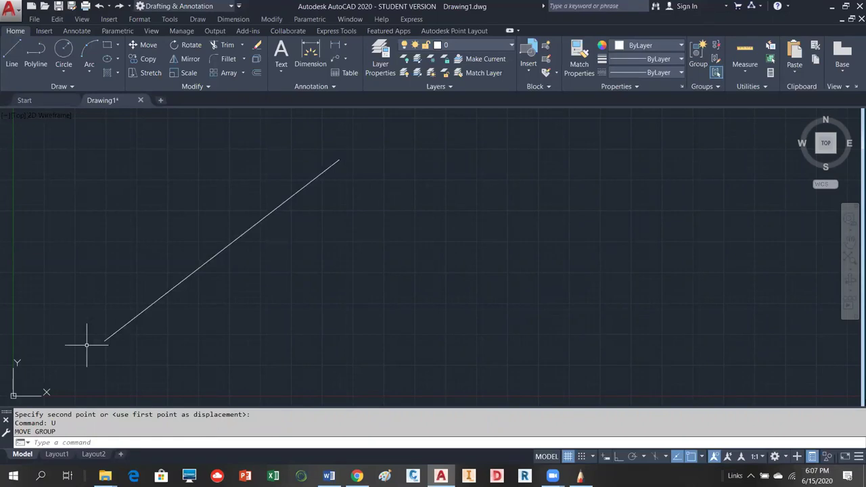
# Draw a freehand-sized circle in the empty area well to the right of the diagonal line.
pyautogui.click(68, 52)
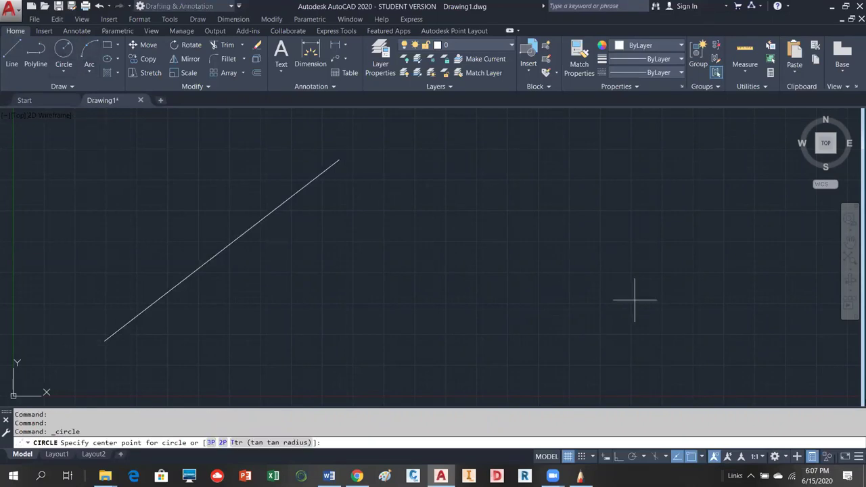
pyautogui.click(718, 296)
pyautogui.click(672, 329)
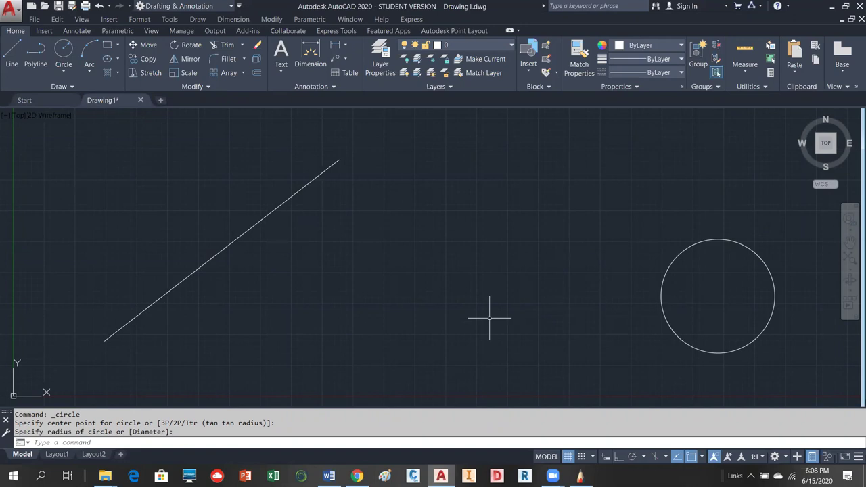
# Move the diagonal line from its midpoint to the circle's center, using the Midpoint and Center snap overrides.
pyautogui.click(148, 46)
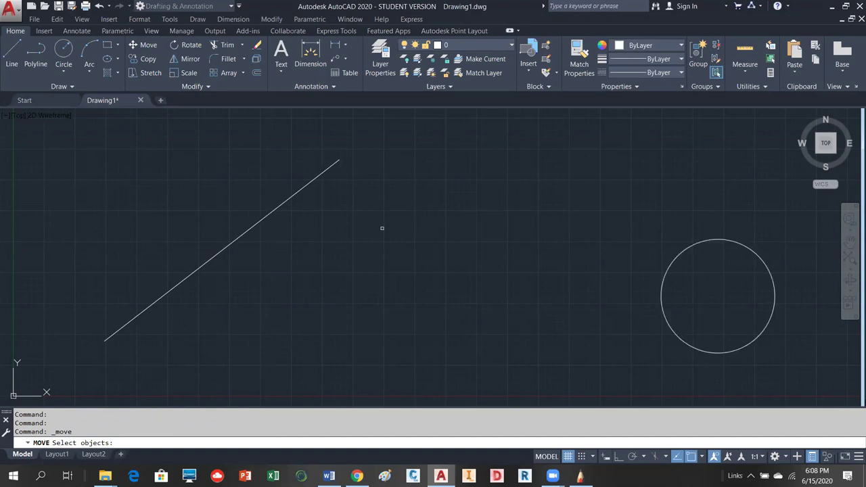
pyautogui.click(305, 191)
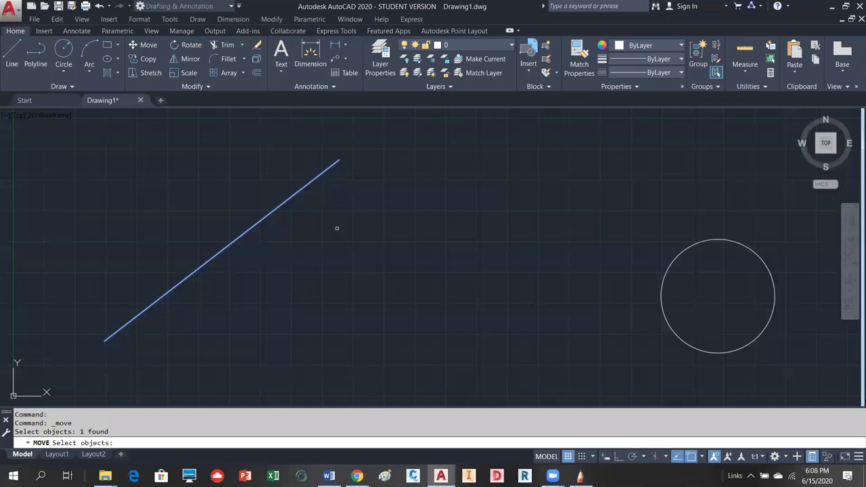
pyautogui.press('Return')
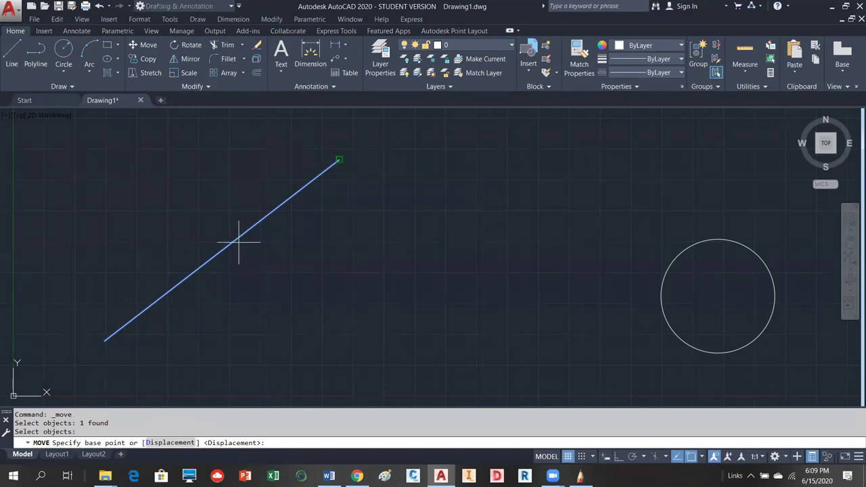
pyautogui.keyDown('shift'); pyautogui.rightClick(64, 169); pyautogui.keyUp('shift')
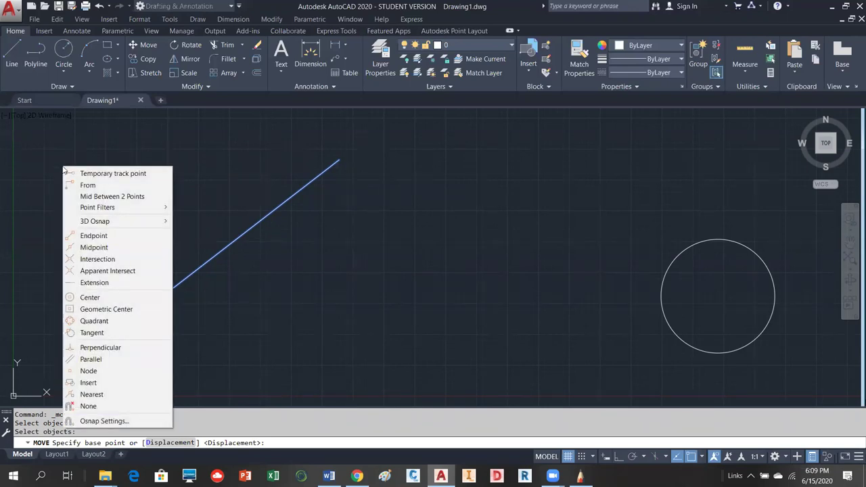
pyautogui.click(95, 248)
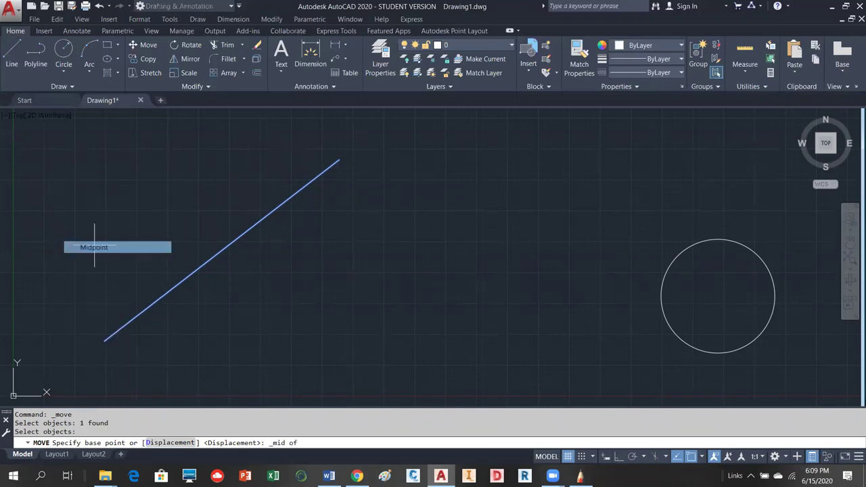
pyautogui.click(230, 236)
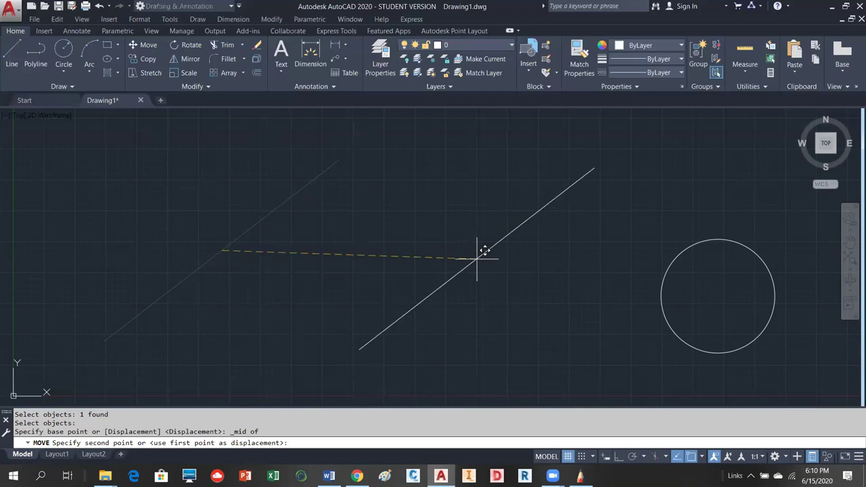
pyautogui.keyDown('shift'); pyautogui.rightClick(482, 259); pyautogui.keyUp('shift')
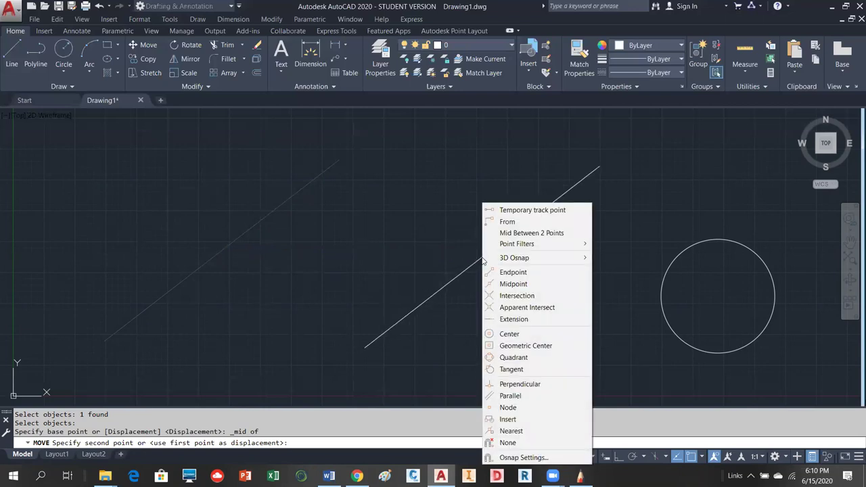
pyautogui.click(513, 334)
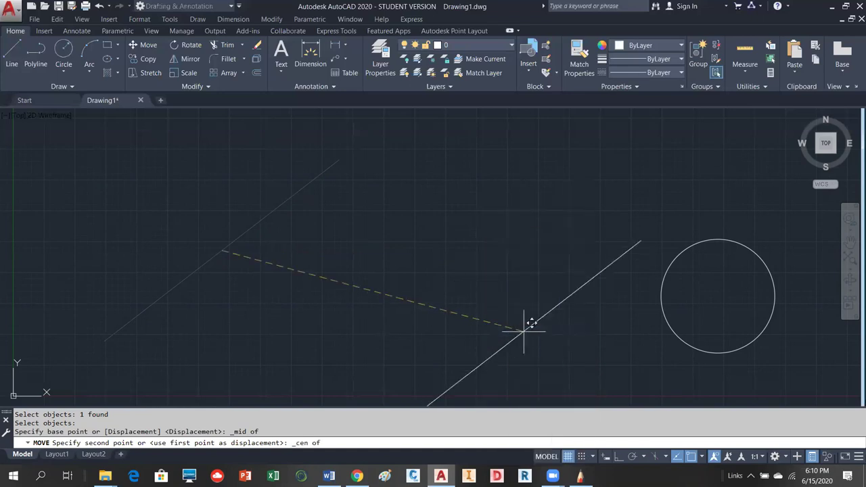
pyautogui.click(673, 305)
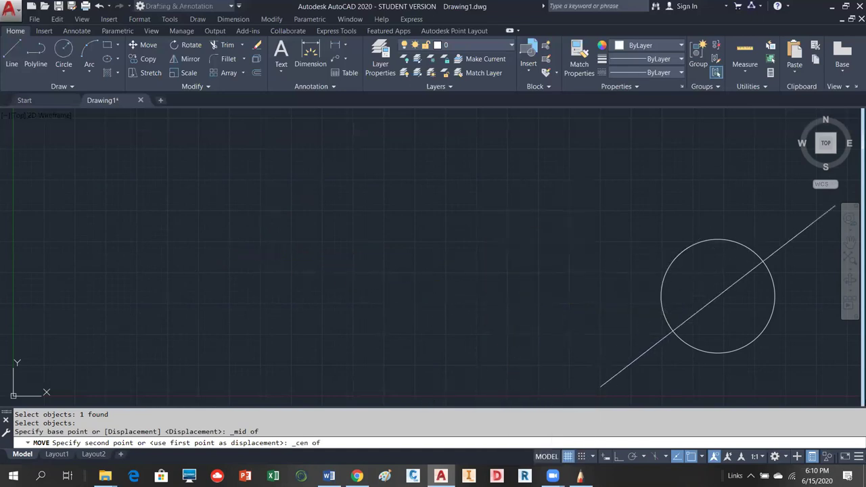
pyautogui.scroll(-2, 453, 218)
pyautogui.scroll(2, 695, 271)
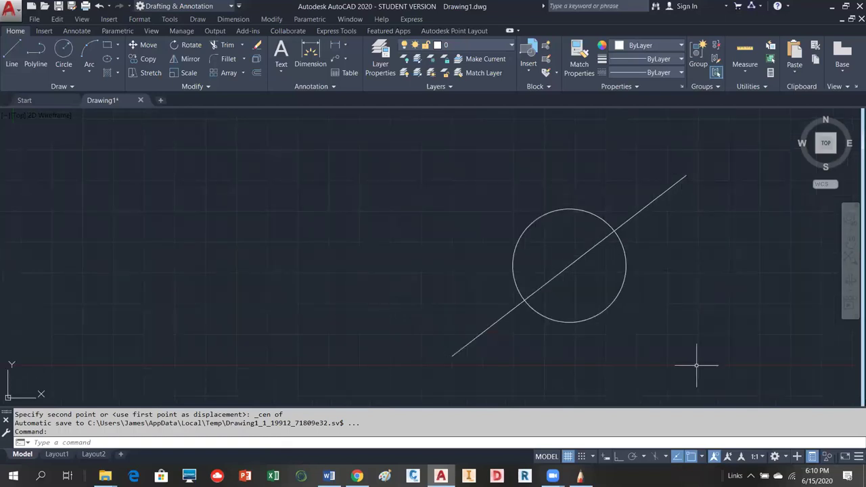
# Select the line and the circle to compare their midpoint and center grips, and clear the selection.
pyautogui.click(602, 249)
pyautogui.click(623, 276)
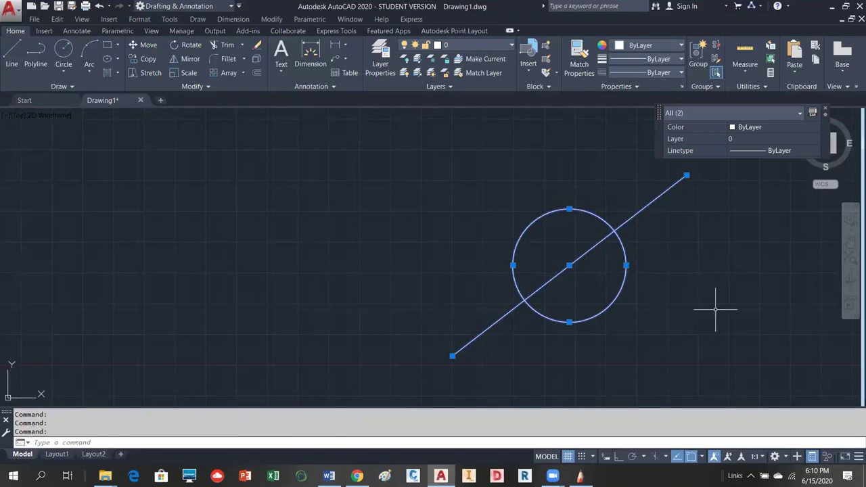
pyautogui.press('Escape')
pyautogui.press('Escape')
pyautogui.press('Escape')
pyautogui.press('Escape')
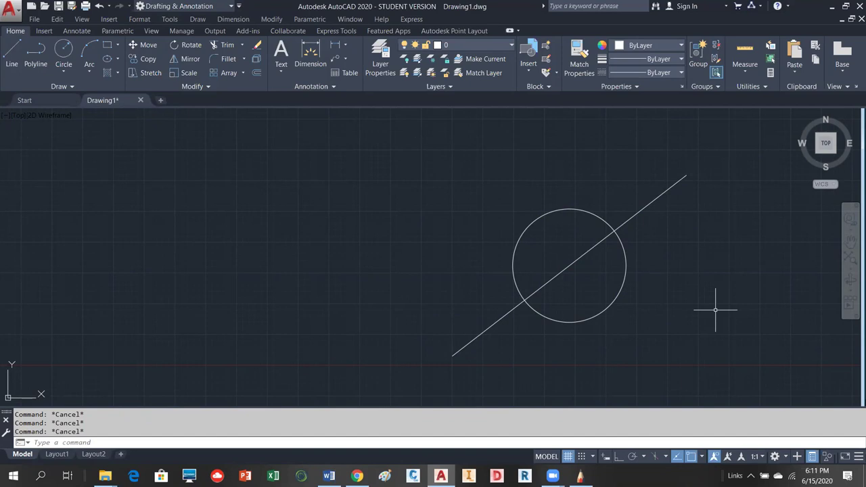
# Undo the view changes and the move of the line onto the circle's center.
pyautogui.write('u')
pyautogui.press('Return')
pyautogui.write('u')
pyautogui.press('Return')
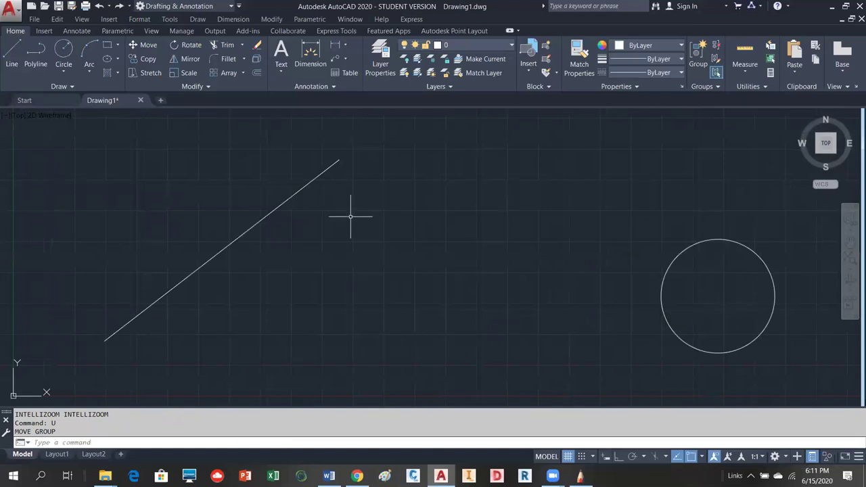
# Move the diagonal line from its midpoint to the circle's center, using the Midpoint and Center snap overrides.
pyautogui.click(133, 45)
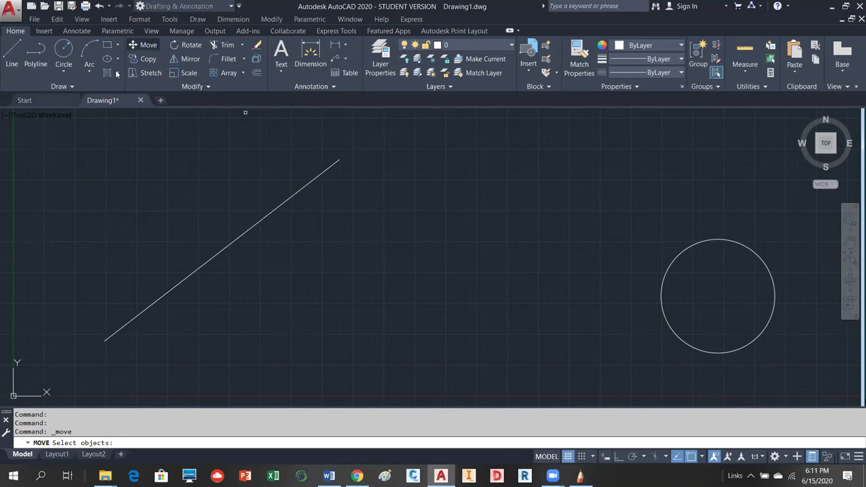
pyautogui.click(310, 179)
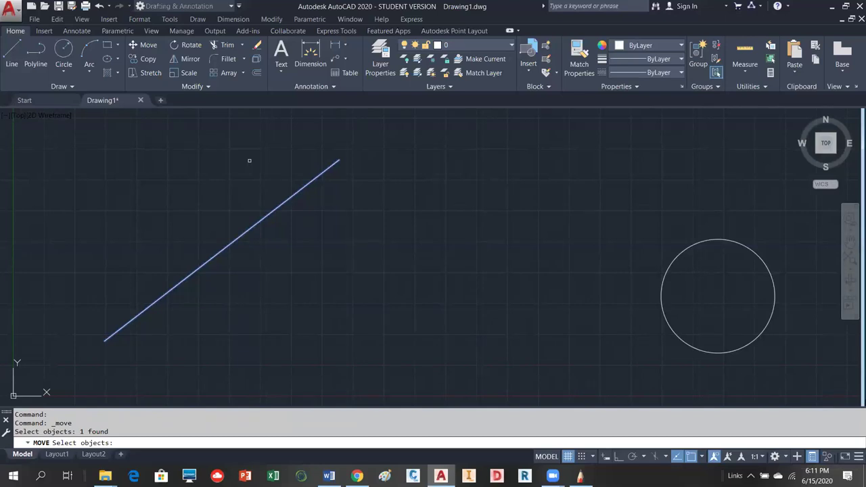
pyautogui.press('Return')
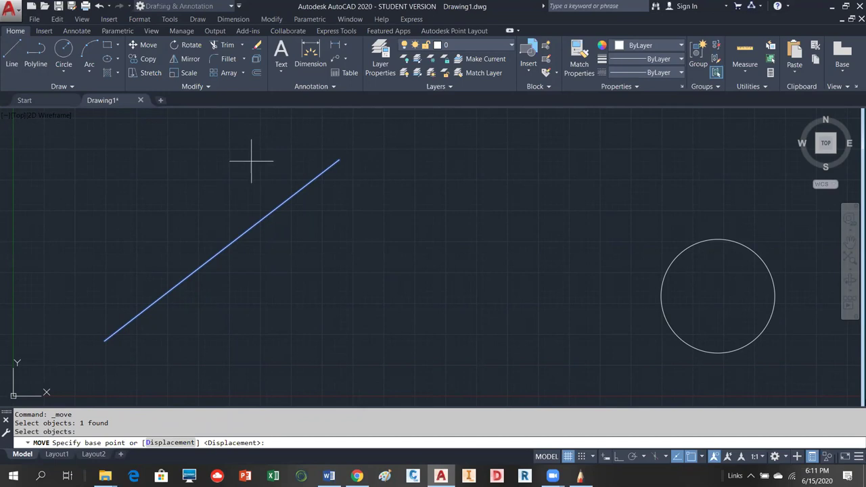
pyautogui.keyDown('shift'); pyautogui.rightClick(251, 161); pyautogui.keyUp('shift')
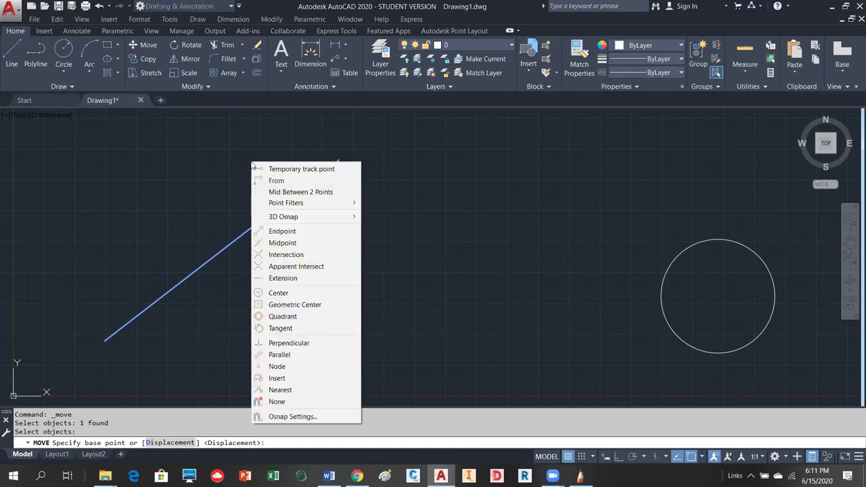
pyautogui.click(280, 243)
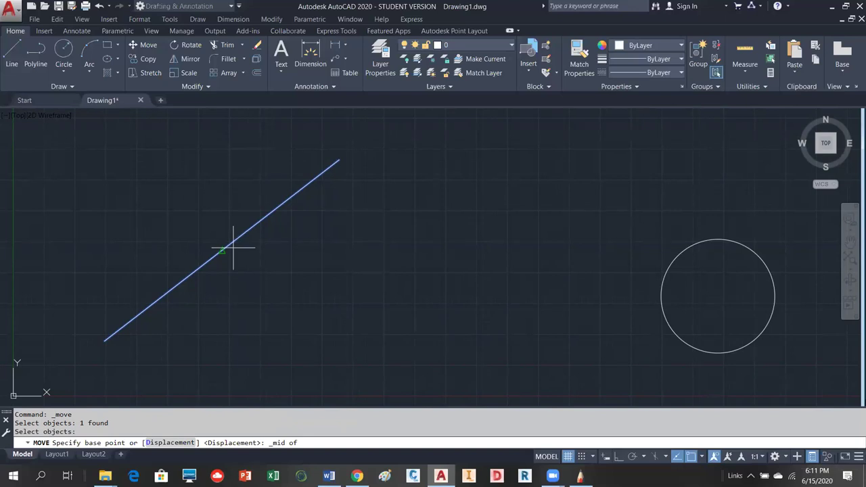
pyautogui.click(233, 245)
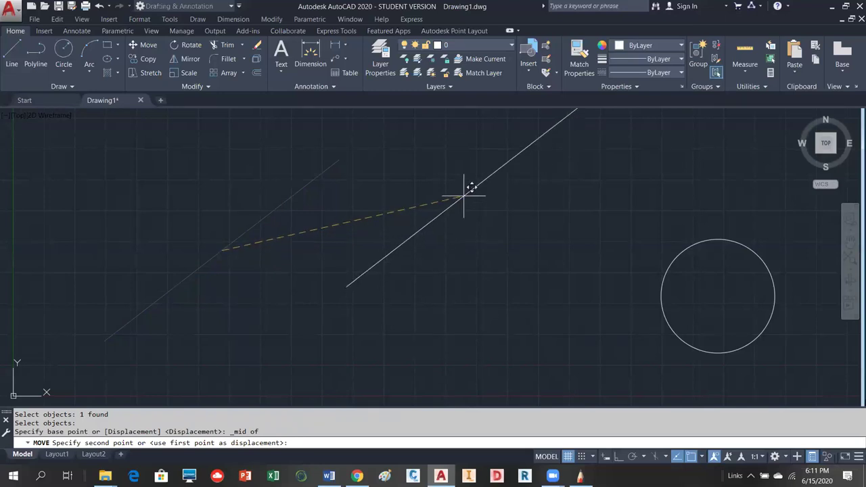
pyautogui.click(478, 199)
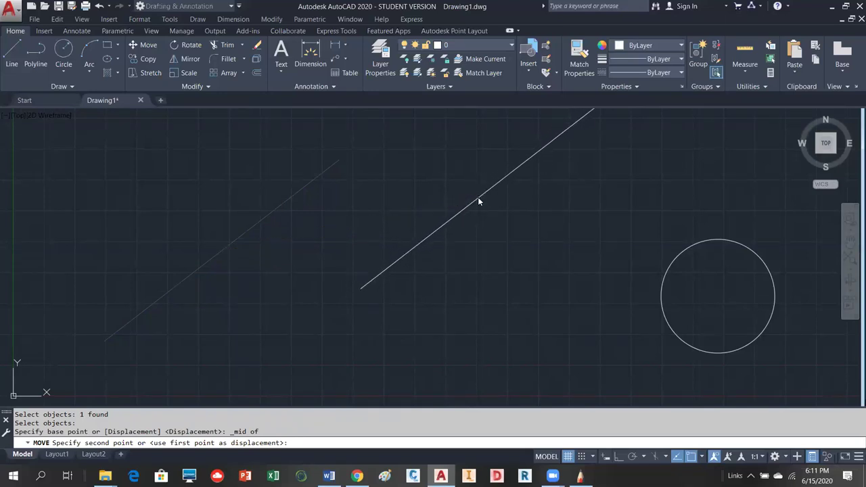
pyautogui.keyDown('shift'); pyautogui.rightClick(478, 201); pyautogui.keyUp('shift')
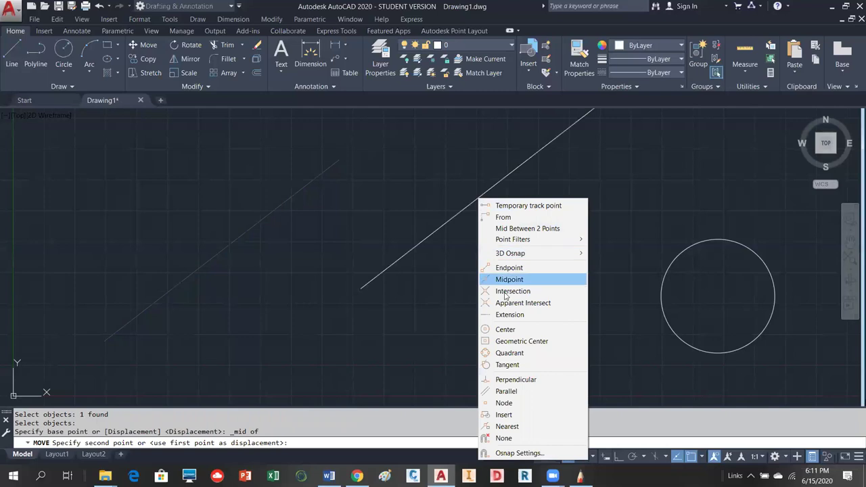
pyautogui.click(507, 329)
pyautogui.click(671, 325)
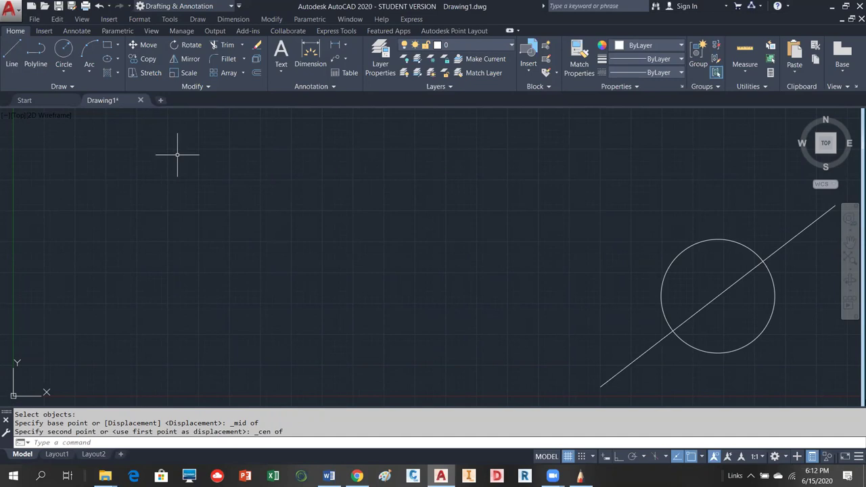
# Move the line and circle together by a displacement of -10,3.
pyautogui.click(144, 45)
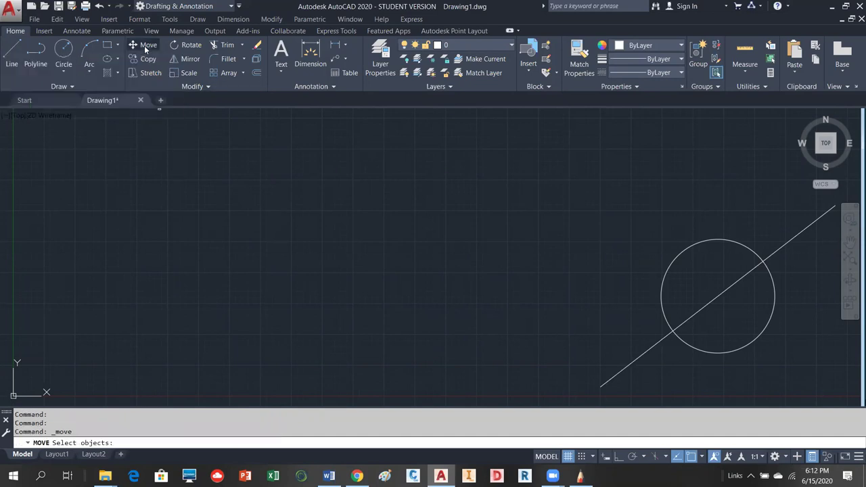
pyautogui.click(815, 246)
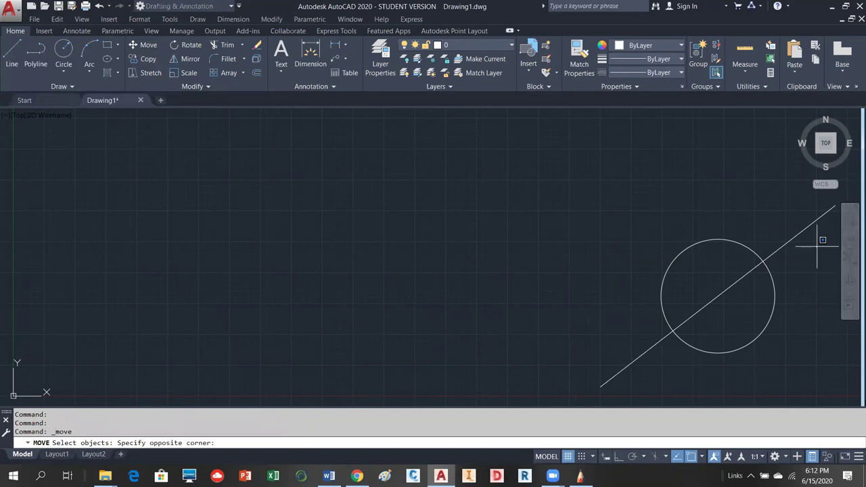
pyautogui.click(613, 335)
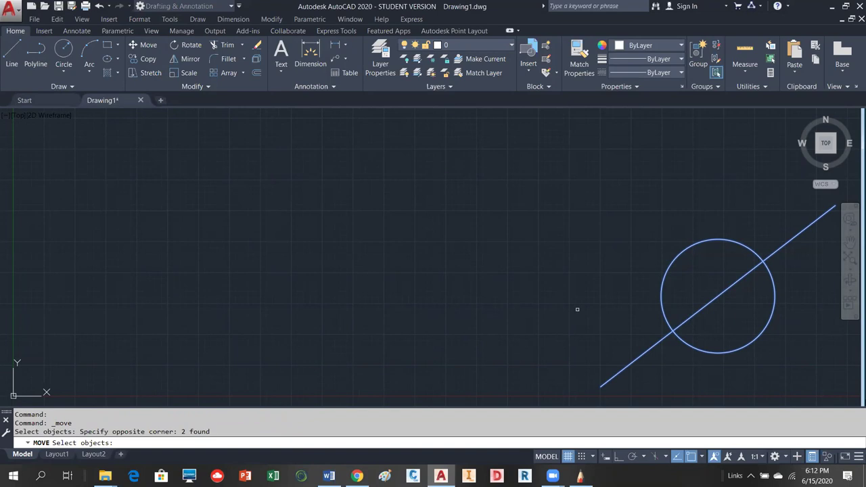
pyautogui.press('Return')
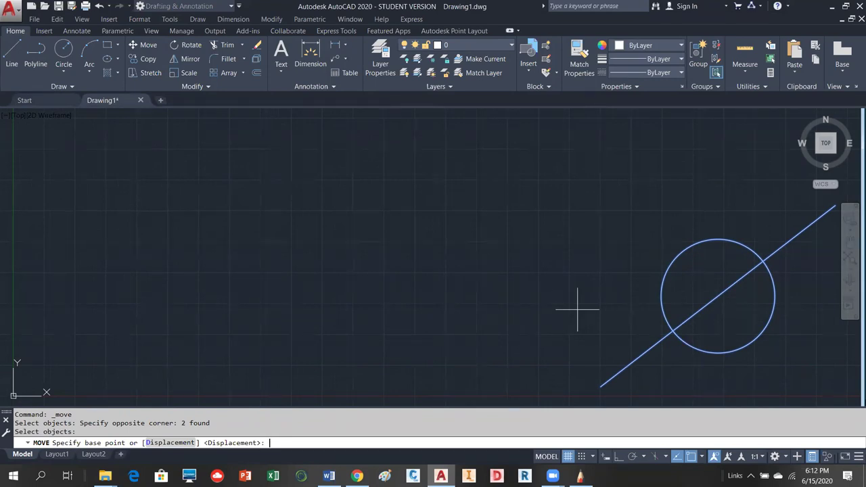
pyautogui.press('Return')
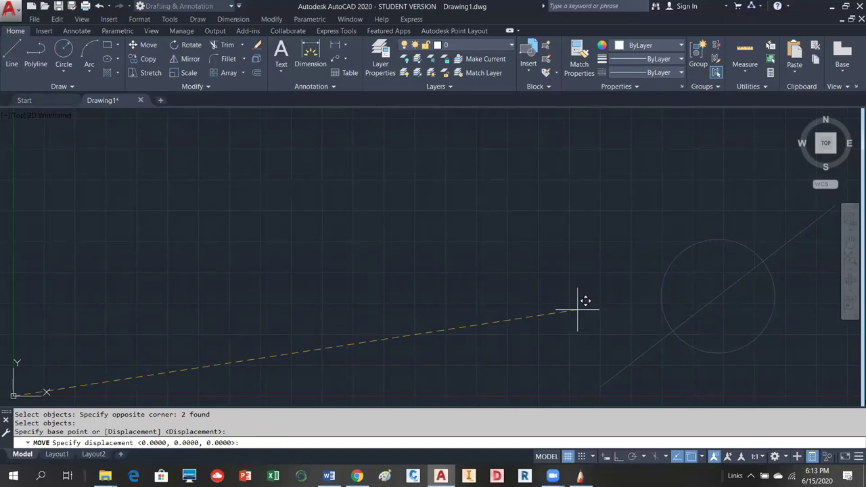
pyautogui.write('-10,3')
pyautogui.press('Return')
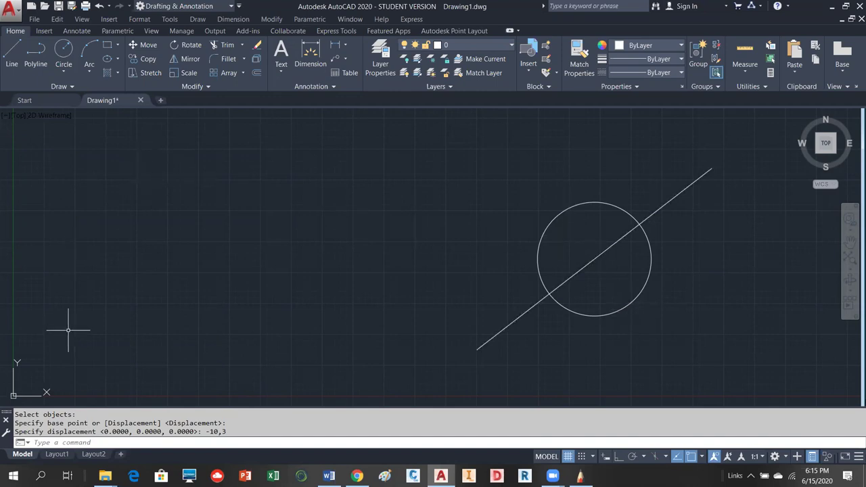
# Copy the line and circle from the circle's center, placing three copies to the left of the original and one to its lower right.
pyautogui.scroll(-2, 606, 368)
pyautogui.scroll(2, 582, 358)
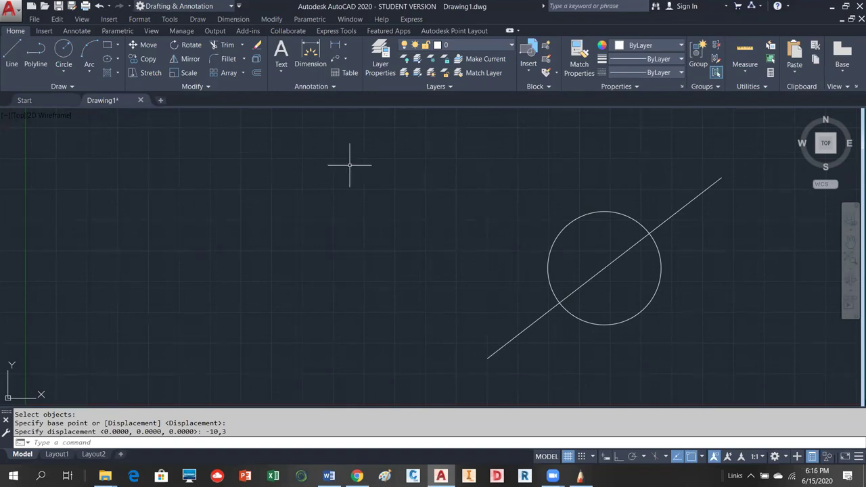
pyautogui.click(144, 59)
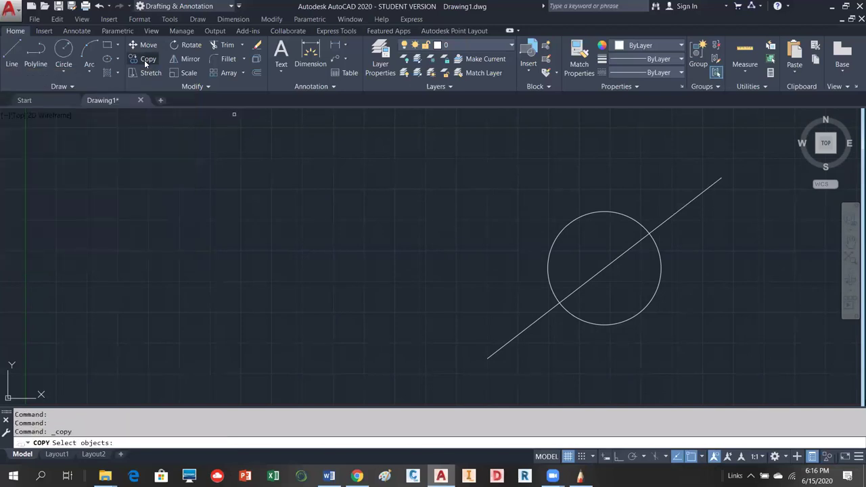
pyautogui.click(736, 222)
pyautogui.moveTo(554, 273); pyautogui.dragTo(499, 309)
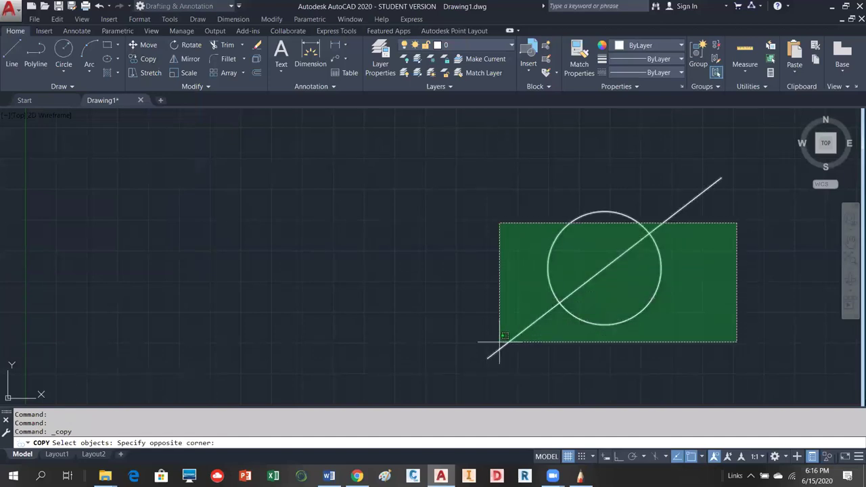
pyautogui.click(498, 309)
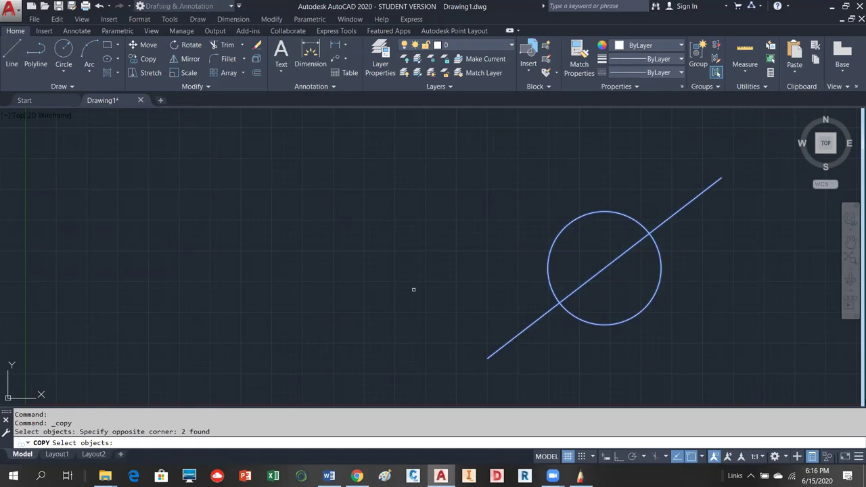
pyautogui.press('Return')
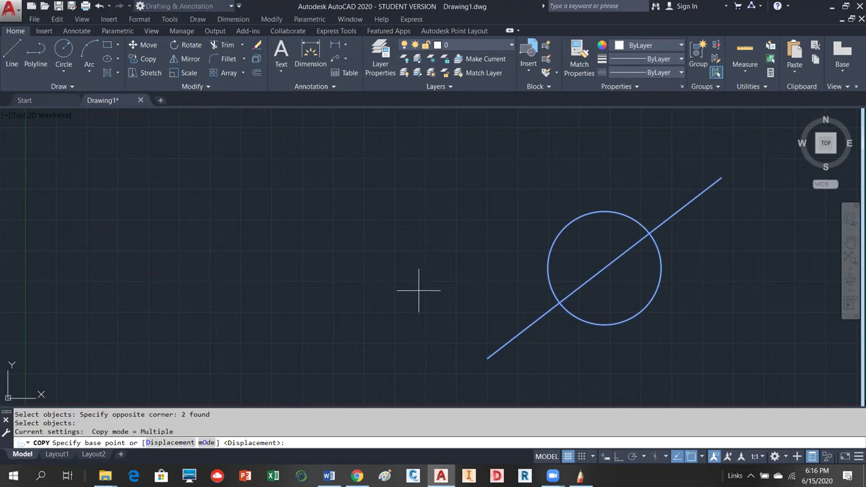
pyautogui.keyDown('shift'); pyautogui.rightClick(421, 292); pyautogui.keyUp('shift')
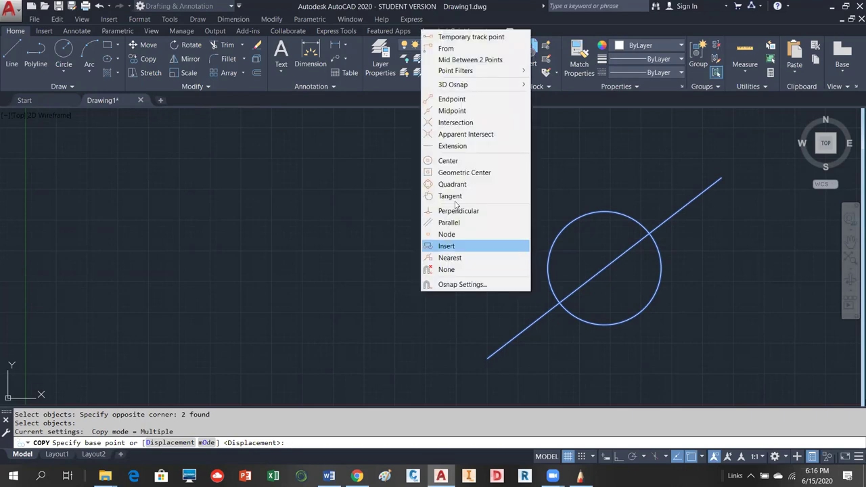
pyautogui.click(453, 161)
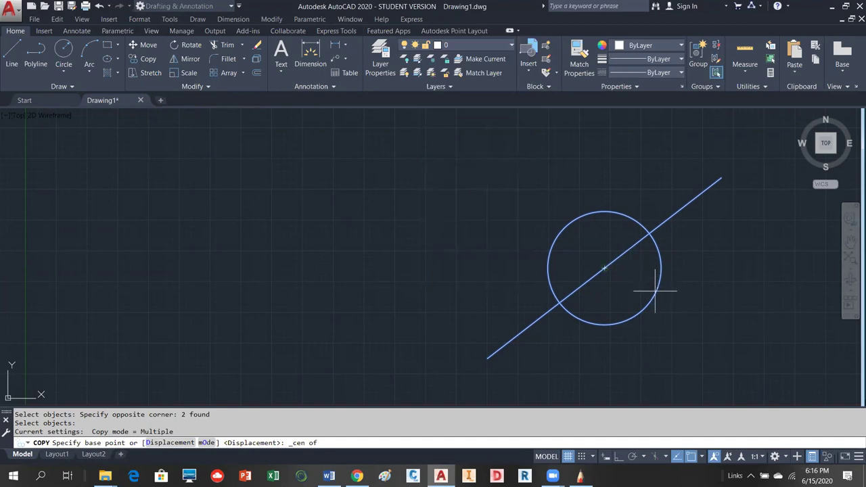
pyautogui.click(655, 287)
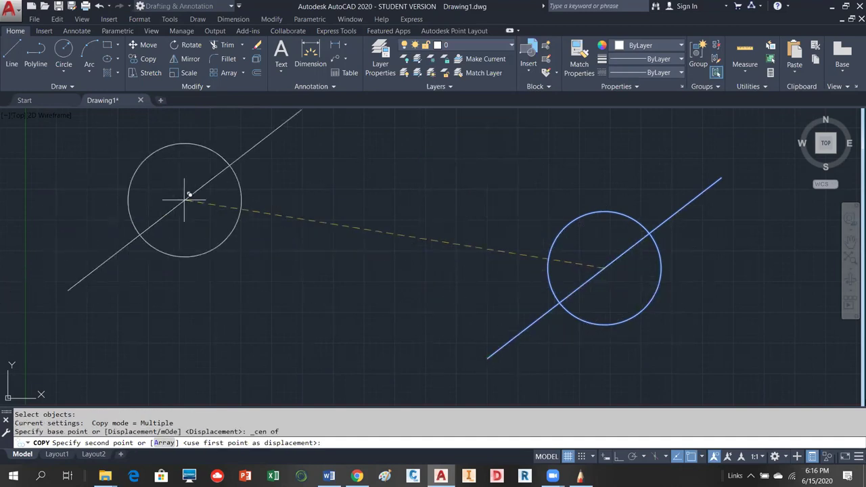
pyautogui.click(259, 155)
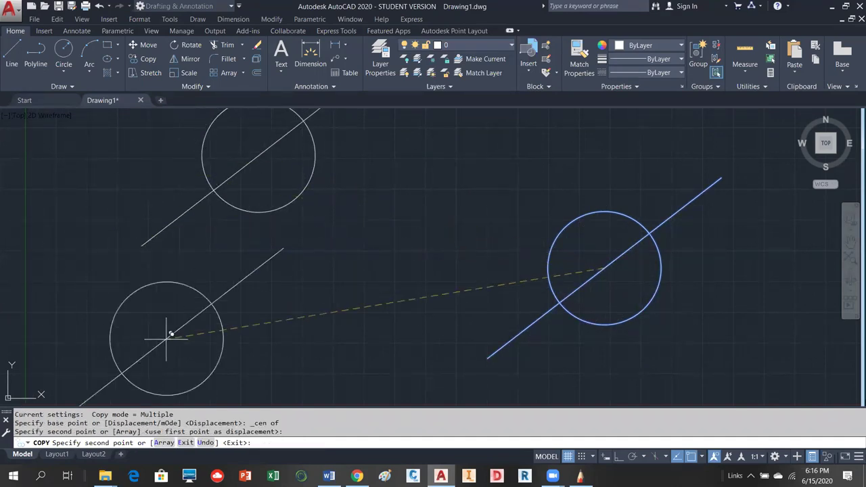
pyautogui.click(161, 318)
pyautogui.click(405, 323)
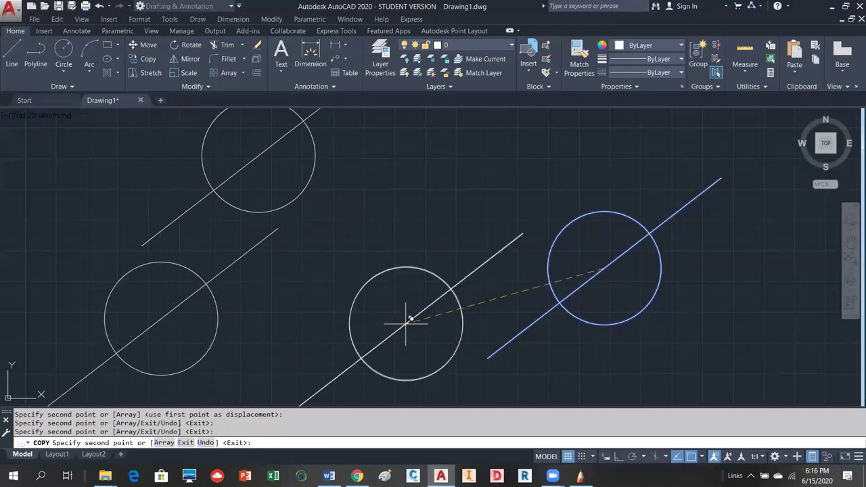
pyautogui.click(759, 319)
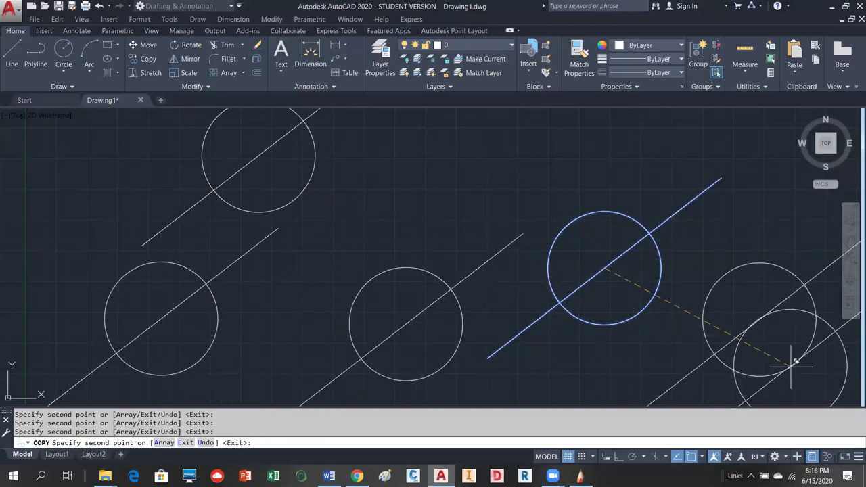
pyautogui.press('Return')
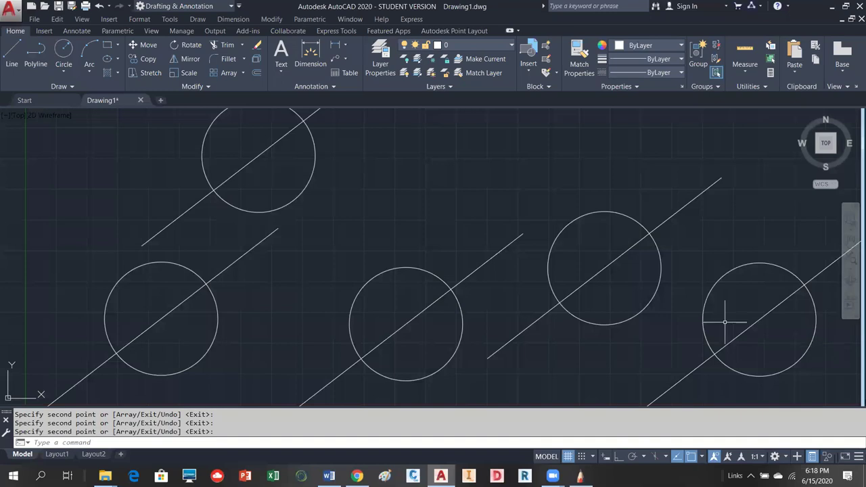
# Undo the view change and the multiple copies of the line and circle.
pyautogui.scroll(-2, 474, 243)
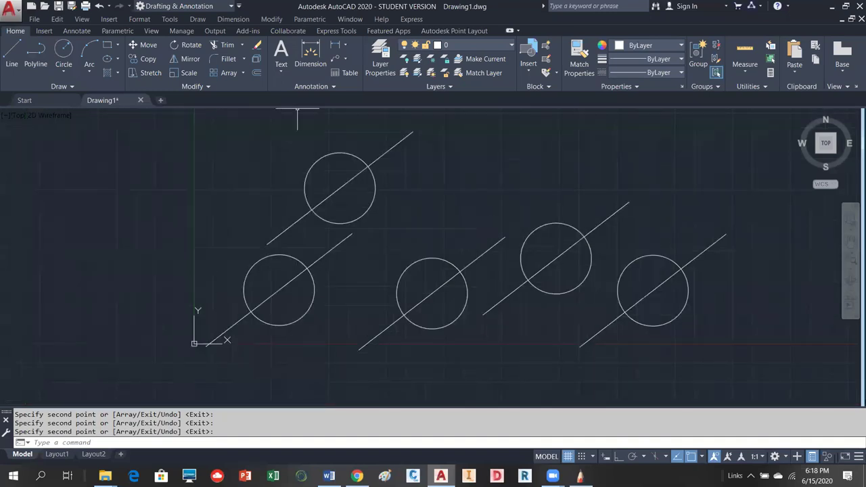
pyautogui.click(97, 7)
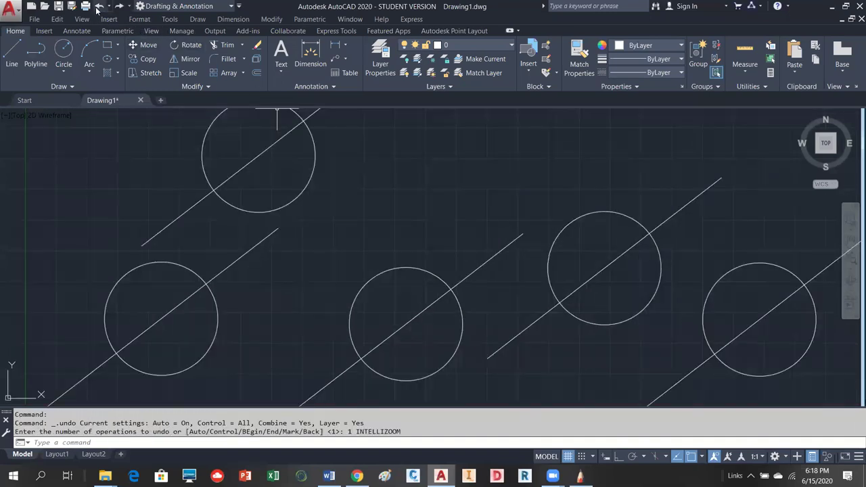
pyautogui.scroll(-3, 469, 297)
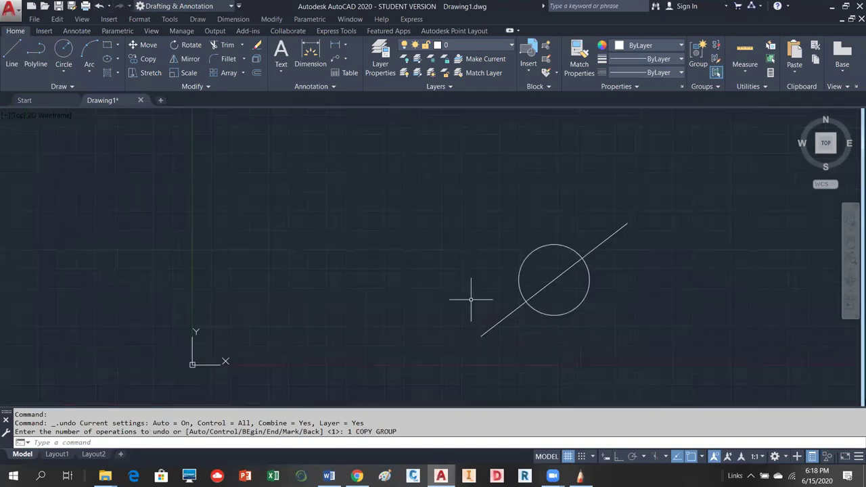
# Copy the line and circle together by a displacement of -20,5.
pyautogui.scroll(1, 390, 260)
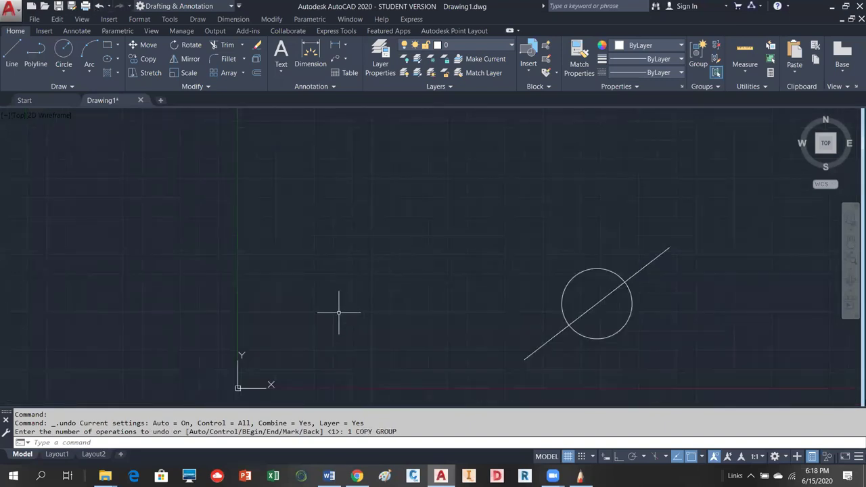
pyautogui.write('p')
pyautogui.press('Return')
pyautogui.moveTo(415, 309); pyautogui.dragTo(510, 305)
pyautogui.rightClick(518, 304)
pyautogui.click(538, 311)
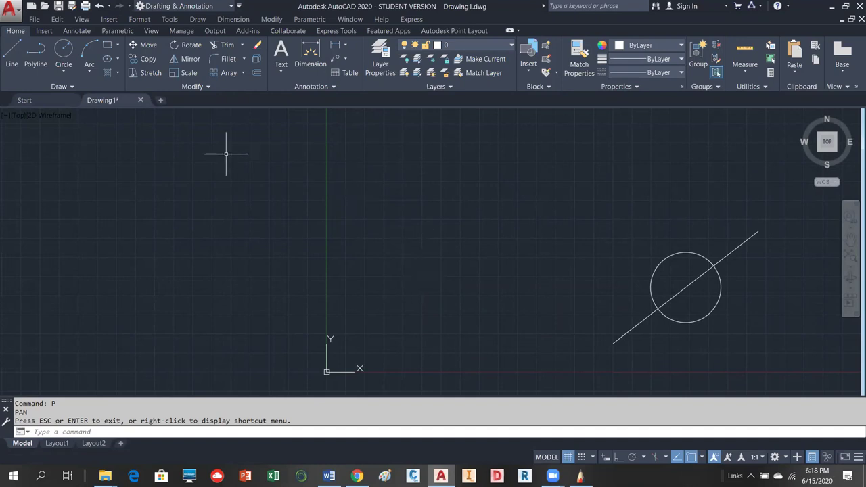
pyautogui.click(136, 61)
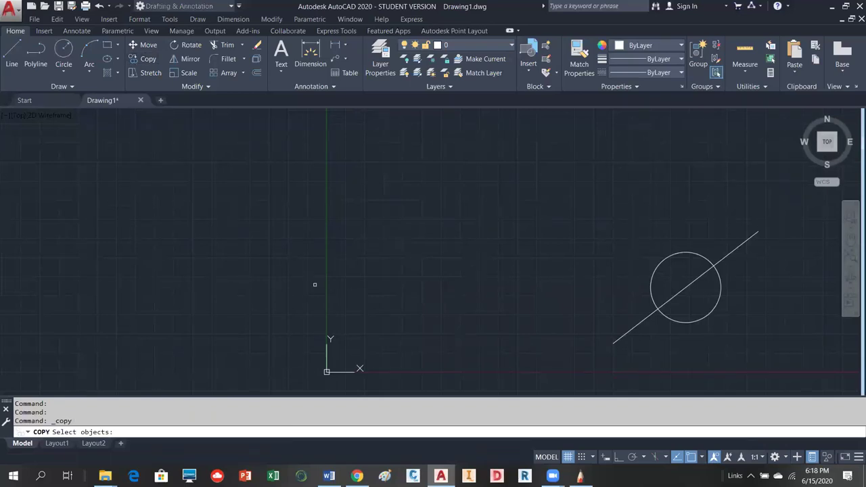
pyautogui.click(758, 247)
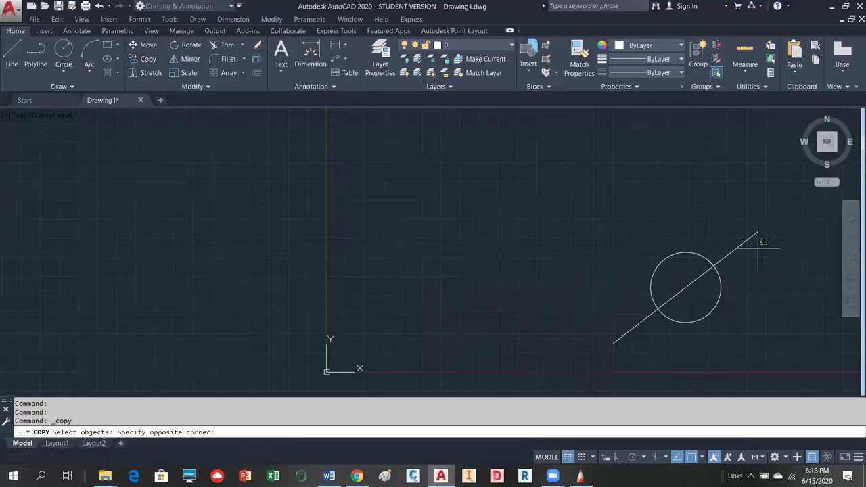
pyautogui.click(606, 368)
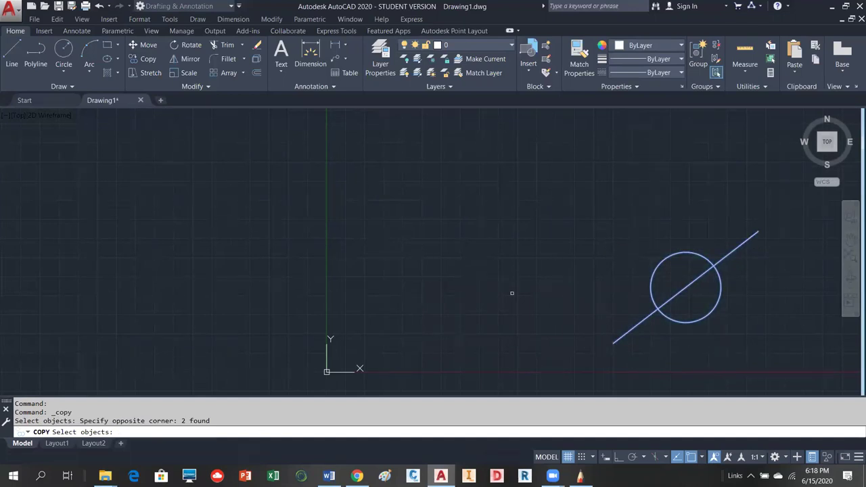
pyautogui.press('Return')
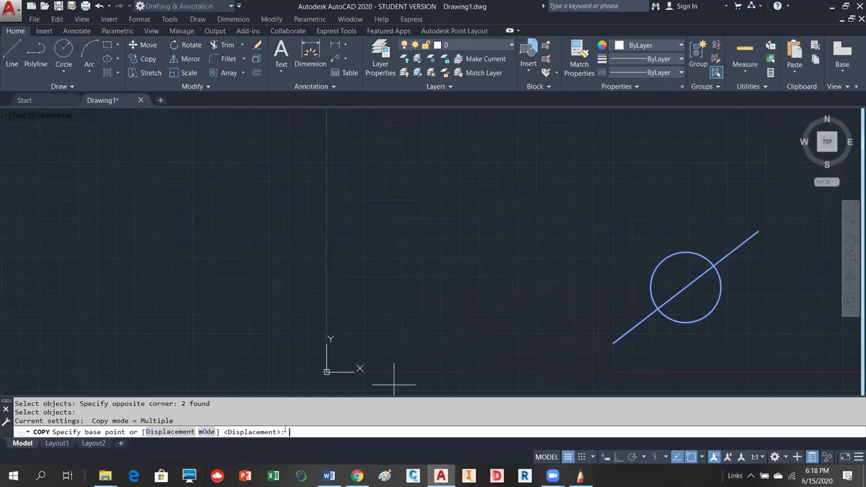
pyautogui.press('Return')
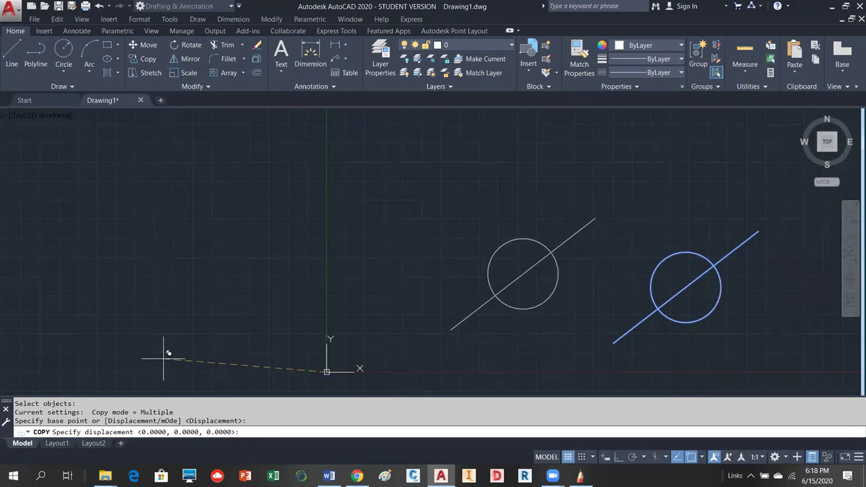
pyautogui.write('-20,5')
pyautogui.press('Return')
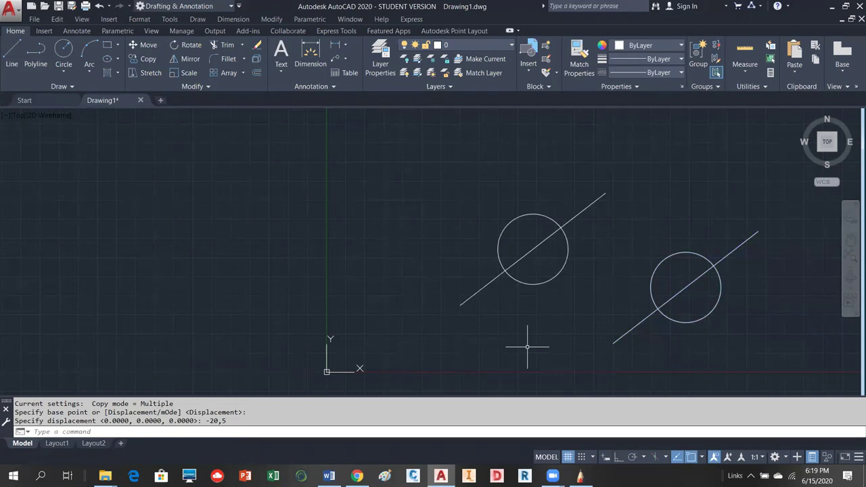
# Zoom to the drawing's extents and erase all objects.
pyautogui.write('z')
pyautogui.press('Return')
pyautogui.write('e')
pyautogui.press('Return')
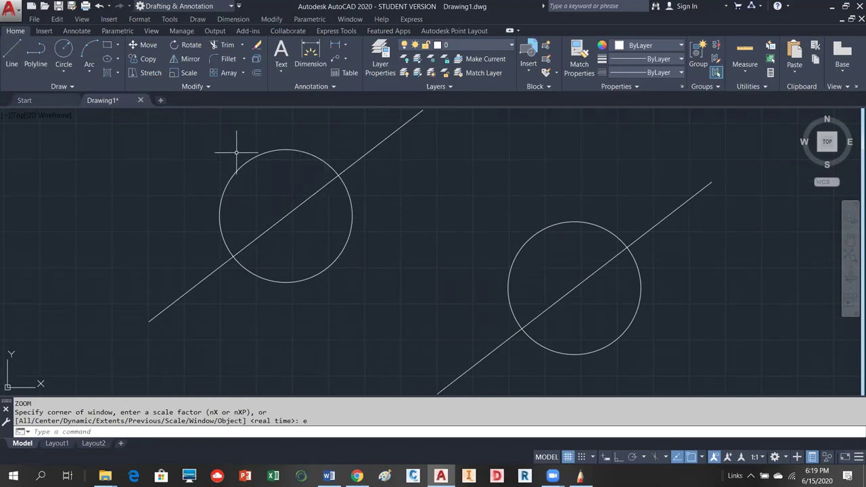
pyautogui.click(257, 45)
pyautogui.write('all')
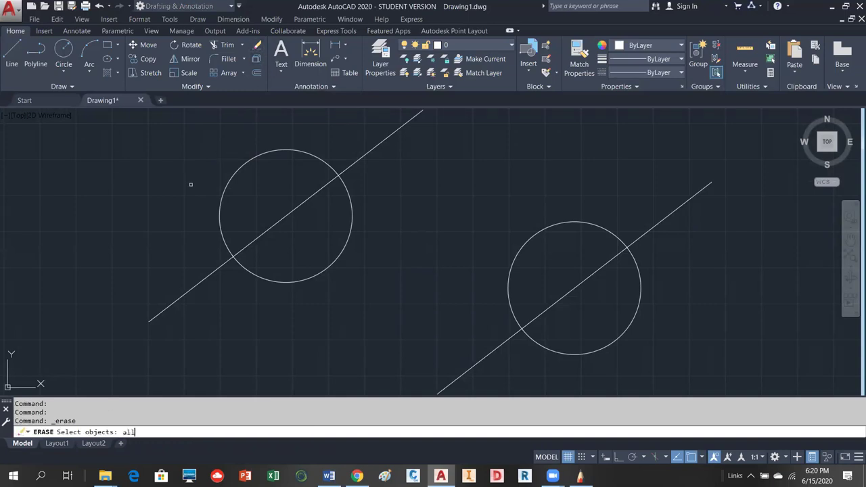
pyautogui.press('Return')
pyautogui.press('Return')
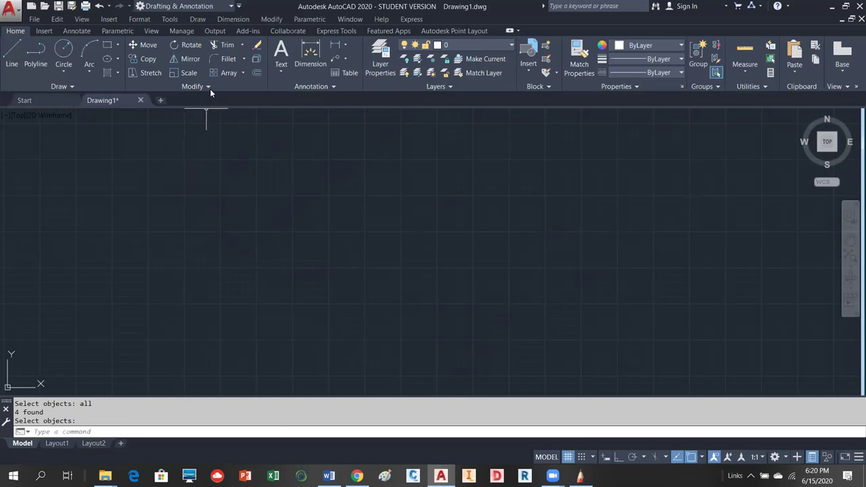
# Draw two connected lines, one rising to a peak and one descending steeply from it.
pyautogui.click(244, 59)
pyautogui.click(11, 53)
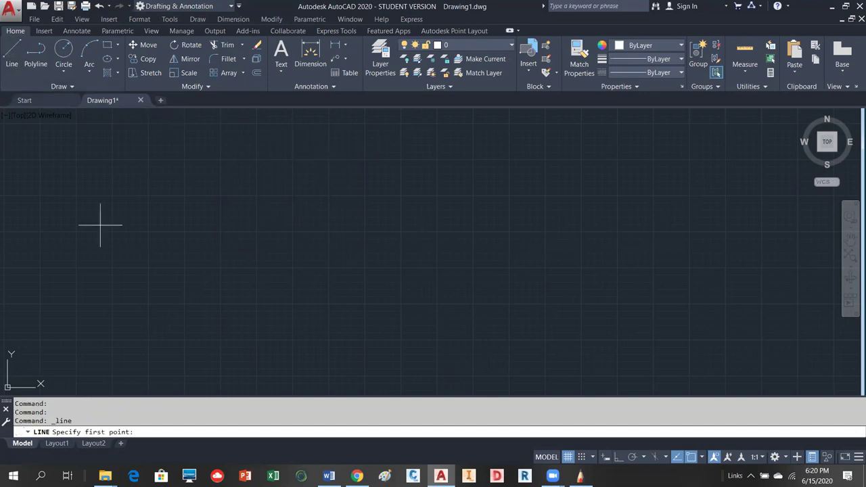
pyautogui.click(98, 259)
pyautogui.click(290, 171)
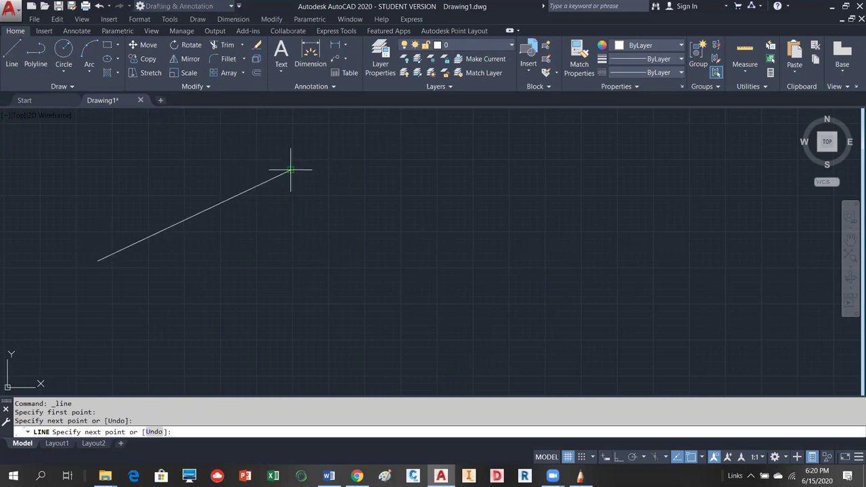
pyautogui.click(313, 328)
pyautogui.rightClick(405, 294)
pyautogui.click(423, 296)
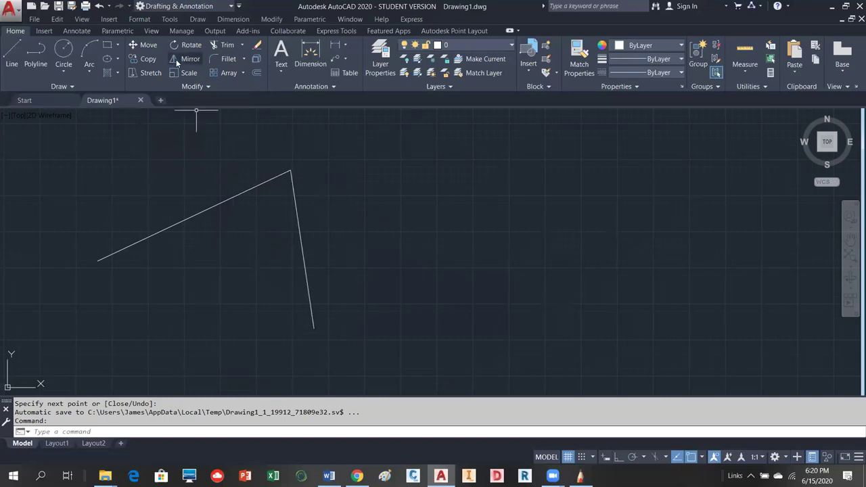
# Fillet the corner between the two connected lines with a radius of 1.
pyautogui.click(221, 60)
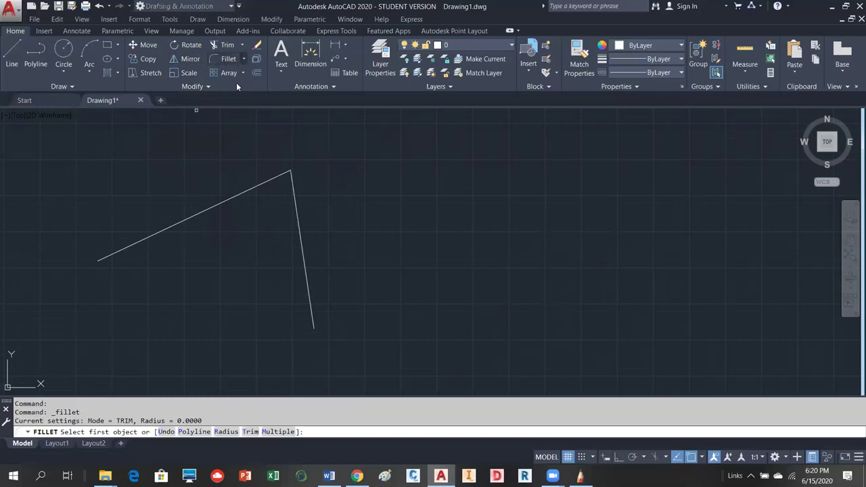
pyautogui.click(226, 431)
pyautogui.write('1')
pyautogui.press('Return')
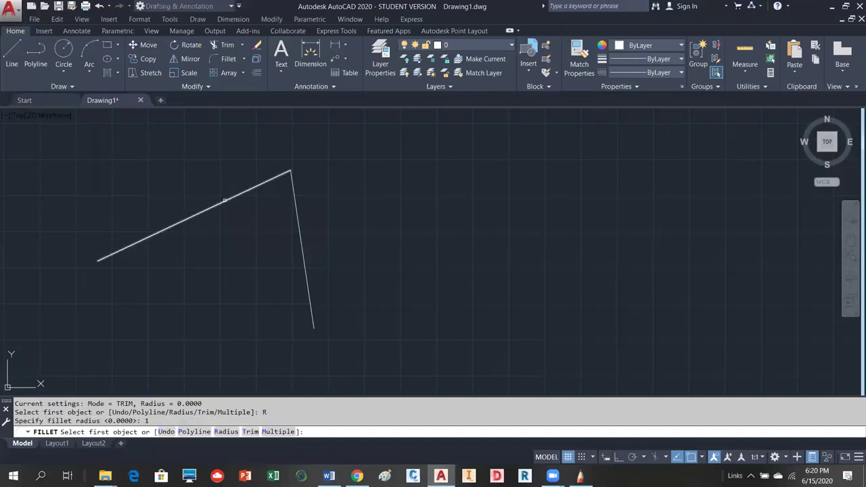
pyautogui.click(225, 200)
pyautogui.click(300, 230)
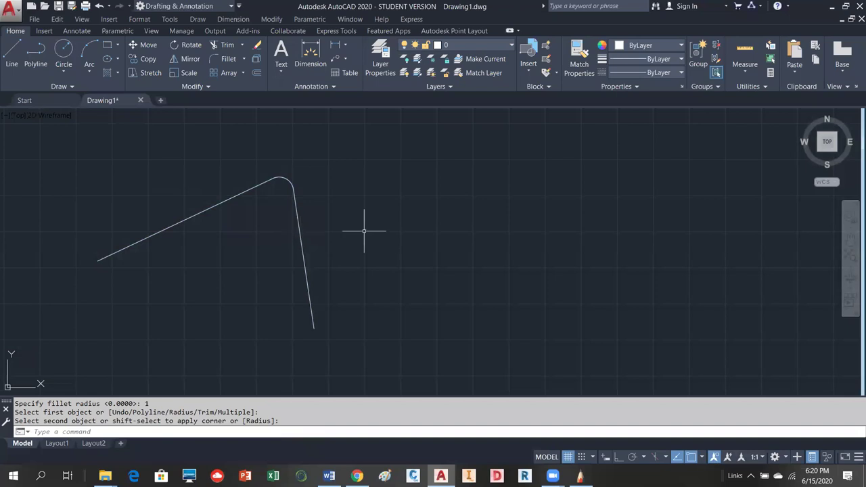
# Examine the filleted corner and its tangent arc up close.
pyautogui.scroll(2, 269, 169)
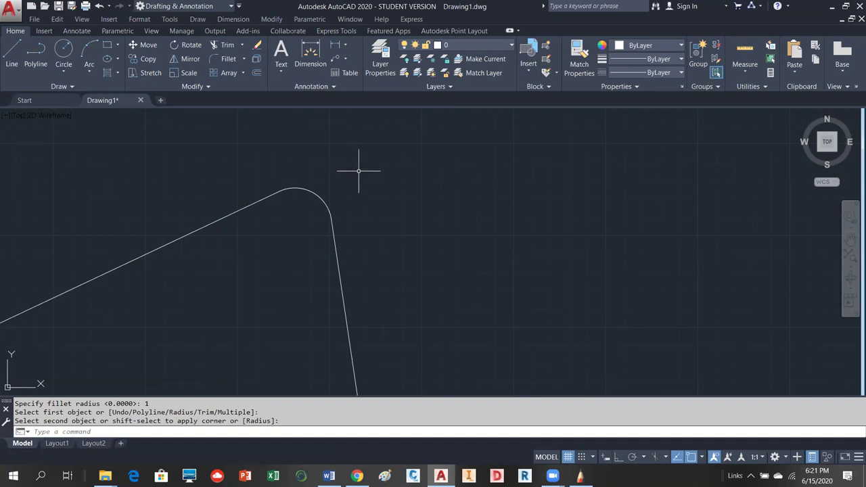
pyautogui.scroll(1, 362, 173)
pyautogui.scroll(-2, 368, 178)
pyautogui.scroll(2, 358, 210)
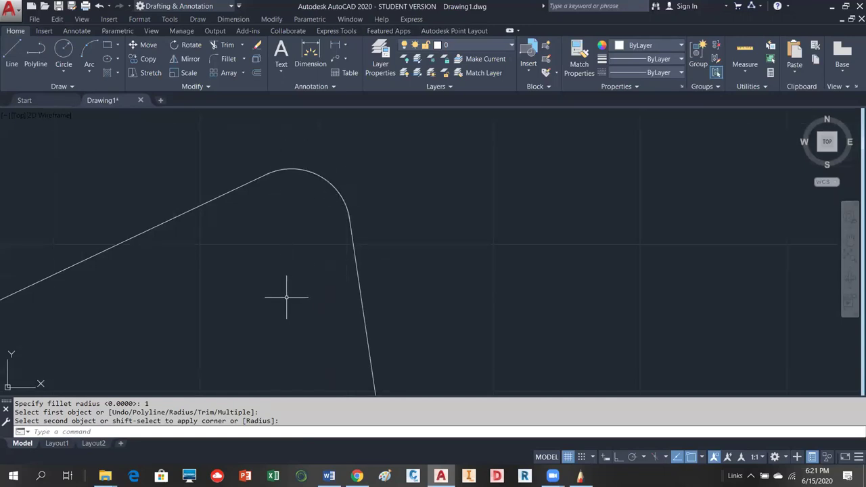
pyautogui.scroll(-4, 294, 266)
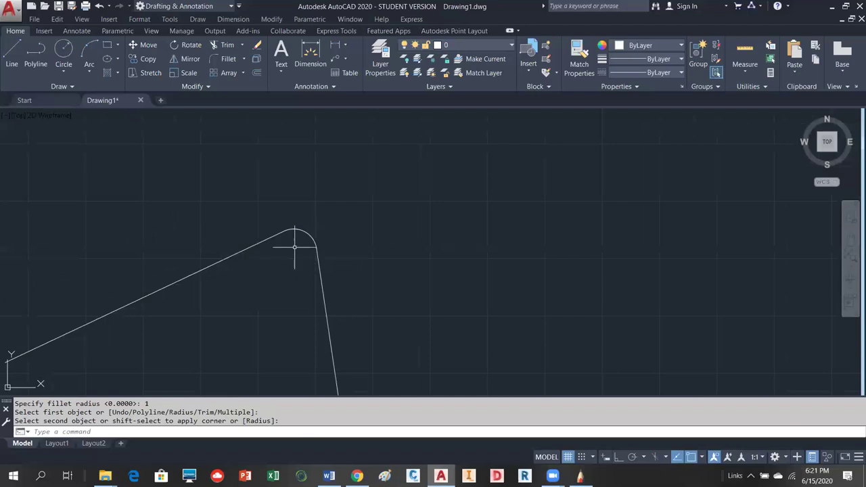
pyautogui.scroll(4, 297, 270)
pyautogui.scroll(-1, 311, 260)
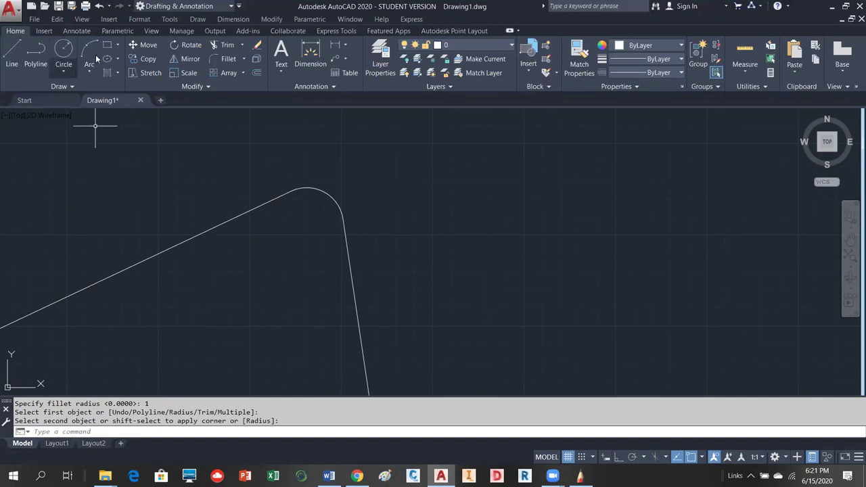
# Undo the view changes and the corner fillet, and delete the two connected lines.
pyautogui.click(98, 5)
pyautogui.click(98, 5)
pyautogui.click(323, 142)
pyautogui.click(224, 252)
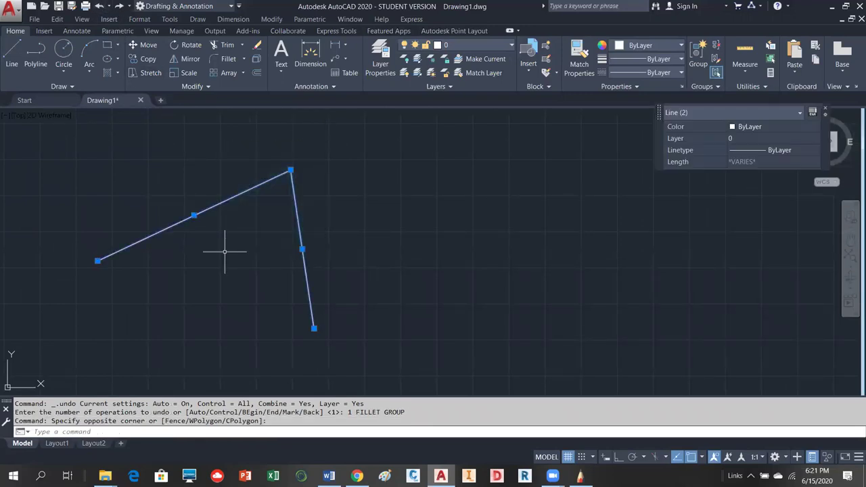
pyautogui.press('Delete')
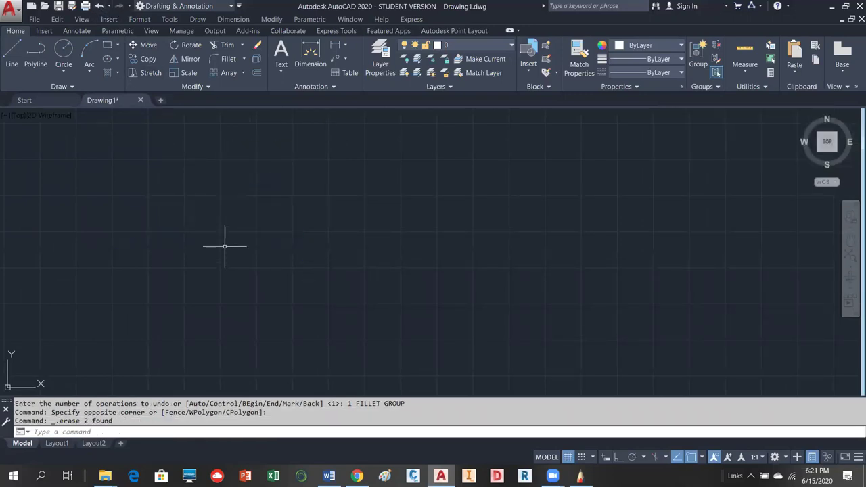
# Draw two larger connected lines forming an inverted V.
pyautogui.click(11, 55)
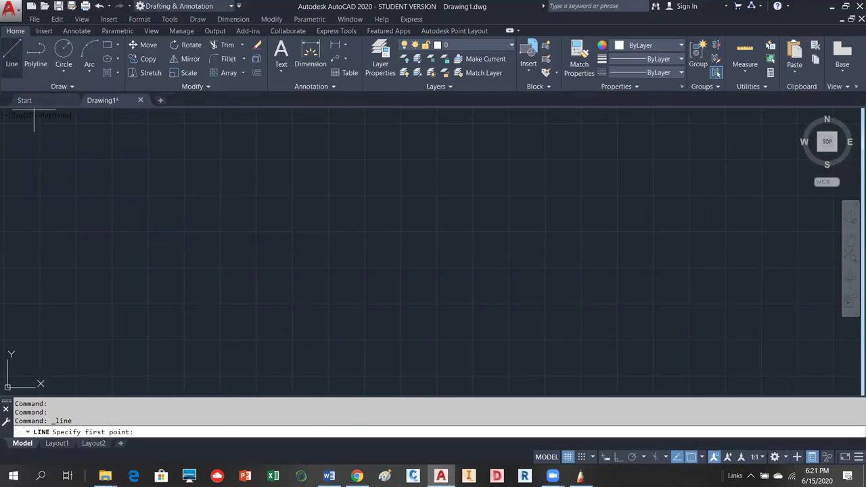
pyautogui.click(131, 336)
pyautogui.click(357, 132)
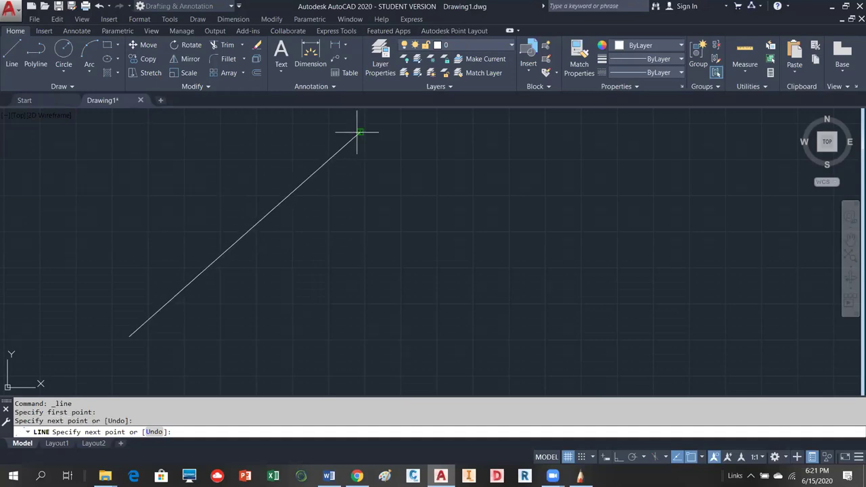
pyautogui.click(465, 351)
pyautogui.rightClick(551, 281)
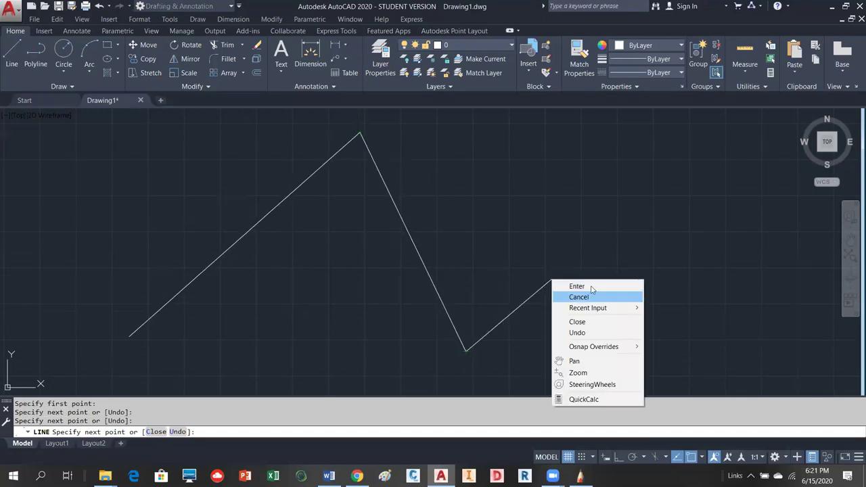
pyautogui.click(587, 286)
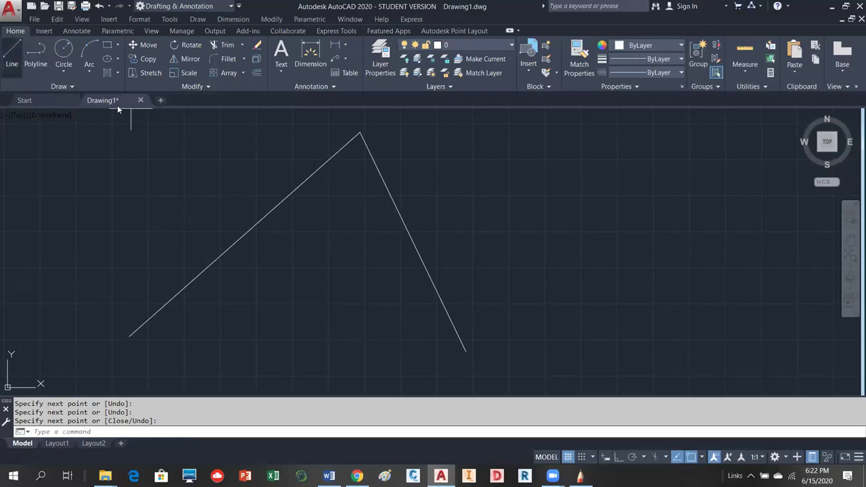
# Draw a separate diagonal line crossing the descending line of the inverted V near its lower end.
pyautogui.click(13, 55)
pyautogui.click(363, 317)
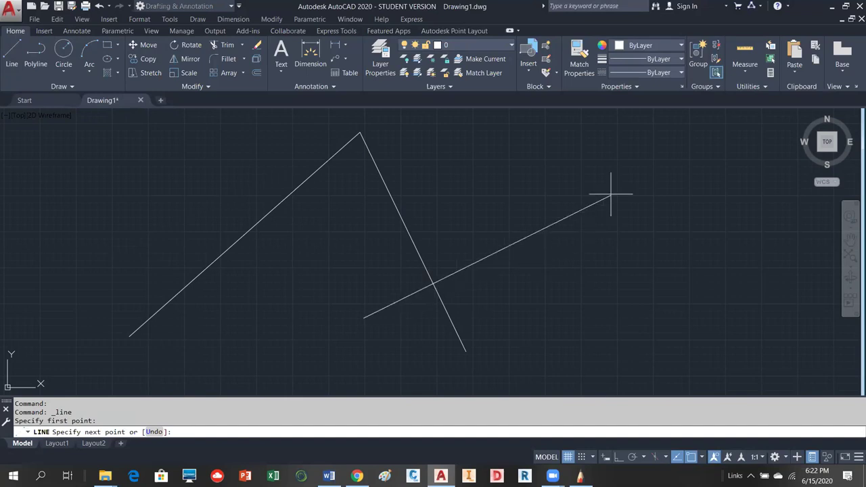
pyautogui.click(628, 158)
pyautogui.rightClick(665, 167)
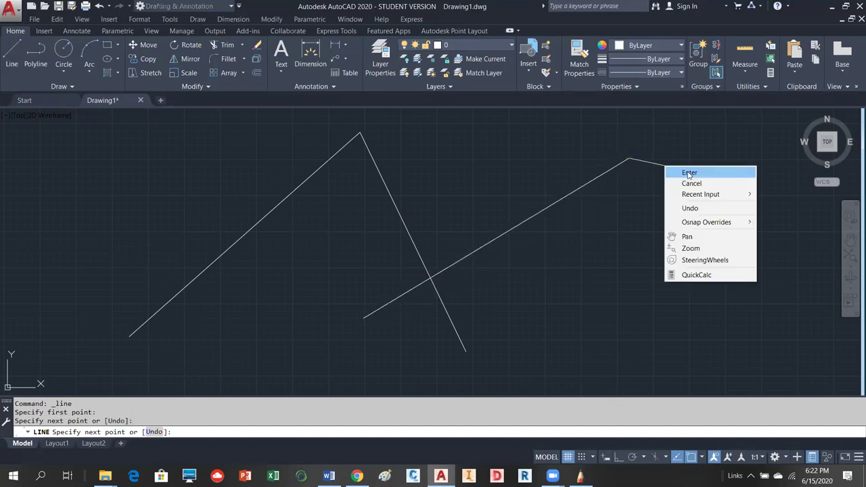
pyautogui.click(688, 173)
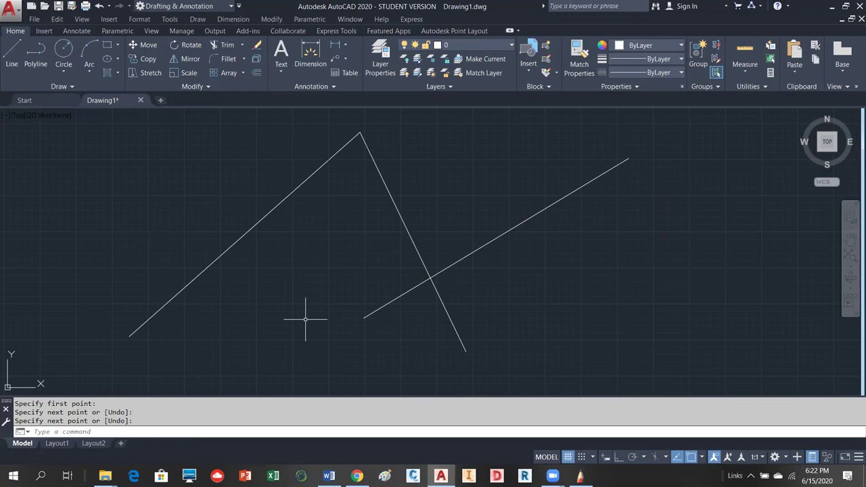
# Fillet the apex of the inverted V with a radius of 1.
pyautogui.click(218, 58)
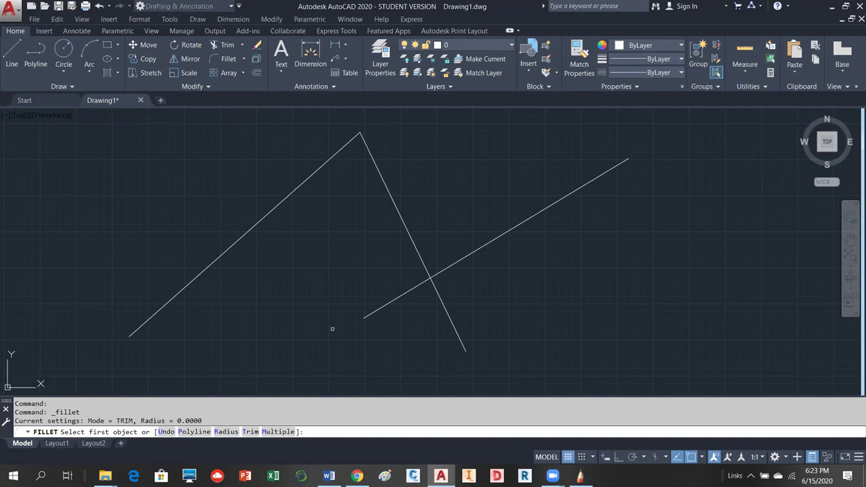
pyautogui.click(227, 431)
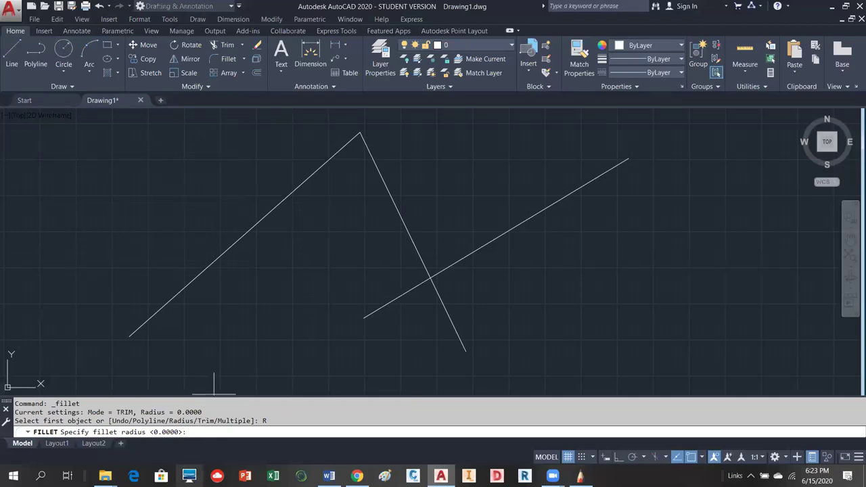
pyautogui.write('1')
pyautogui.press('Return')
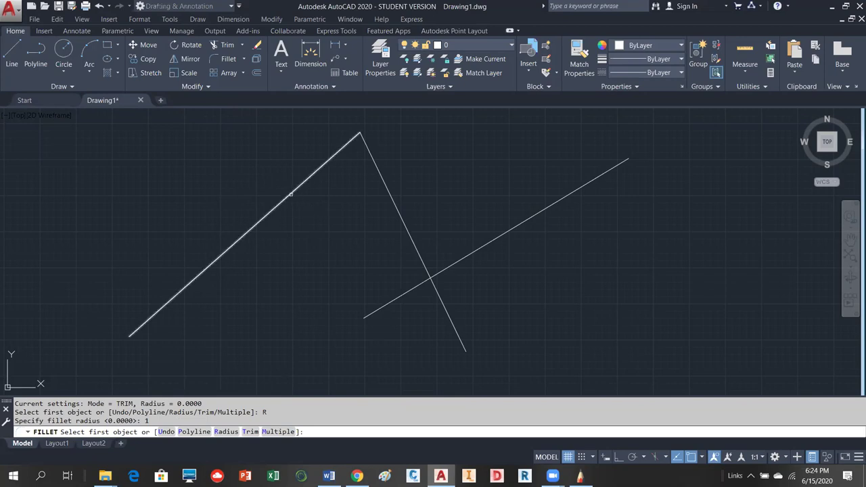
pyautogui.click(288, 193)
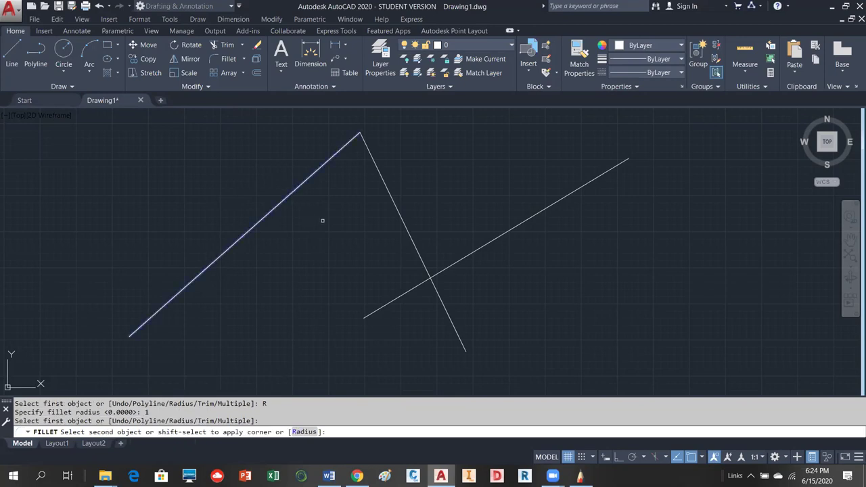
pyautogui.scroll(-2, 386, 233)
pyautogui.scroll(2, 374, 168)
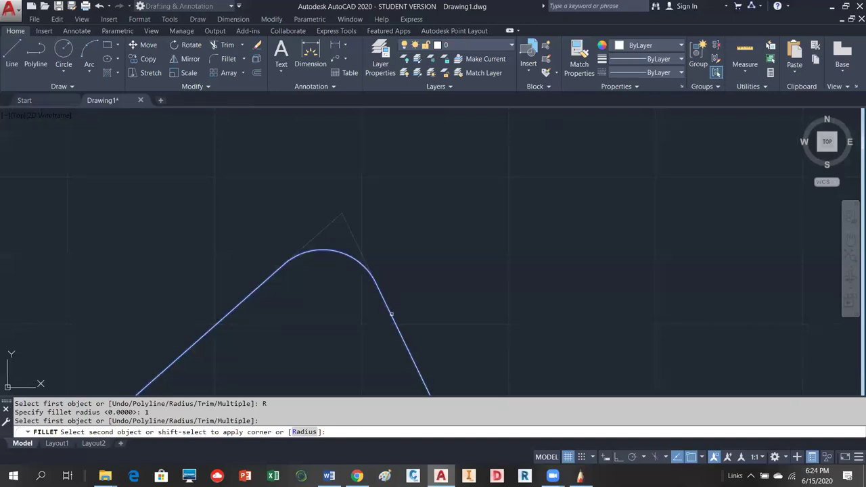
pyautogui.click(391, 314)
pyautogui.scroll(-2, 285, 210)
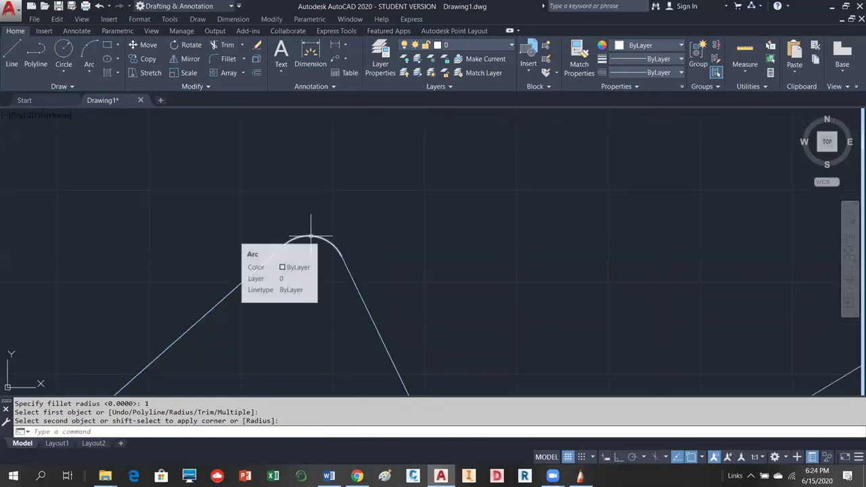
pyautogui.scroll(-2, 347, 187)
pyautogui.scroll(2, 391, 349)
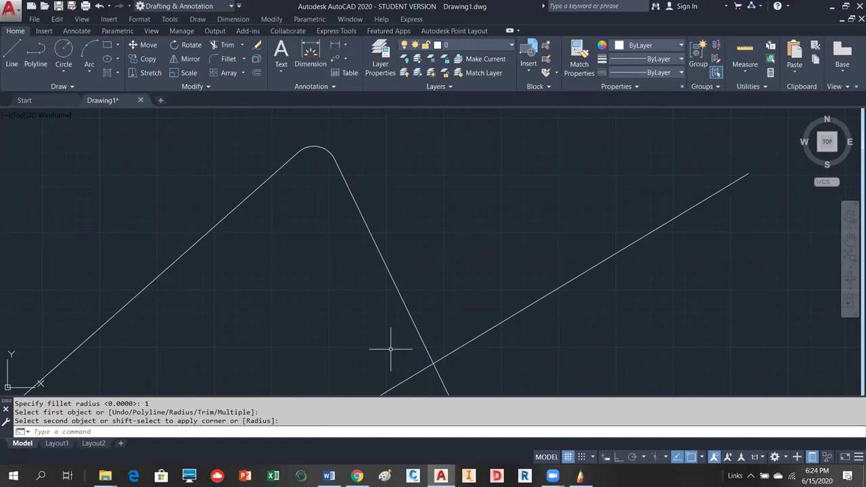
pyautogui.scroll(-2, 377, 248)
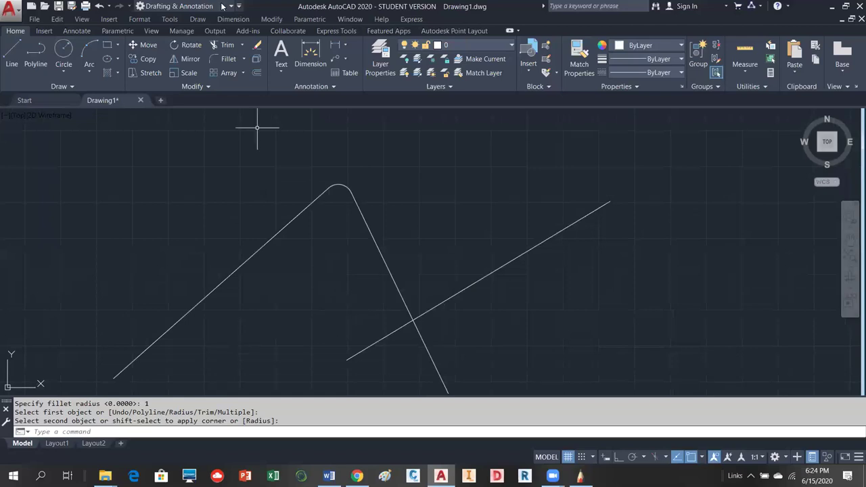
pyautogui.click(218, 59)
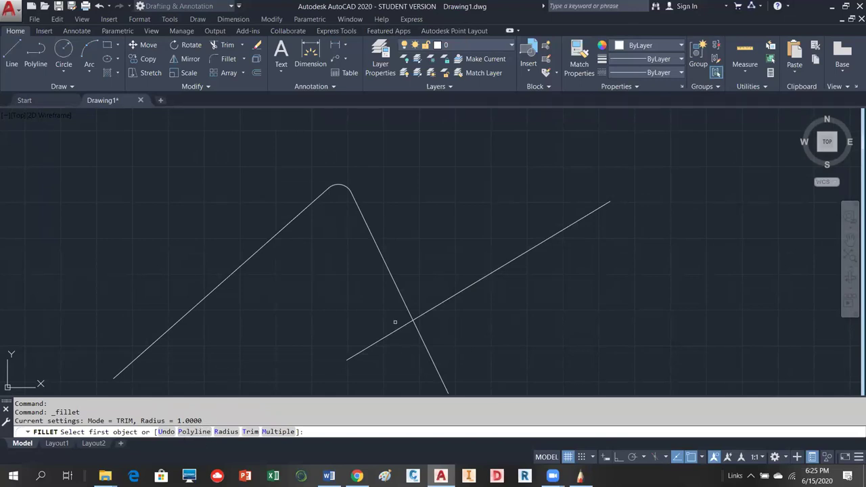
pyautogui.click(399, 291)
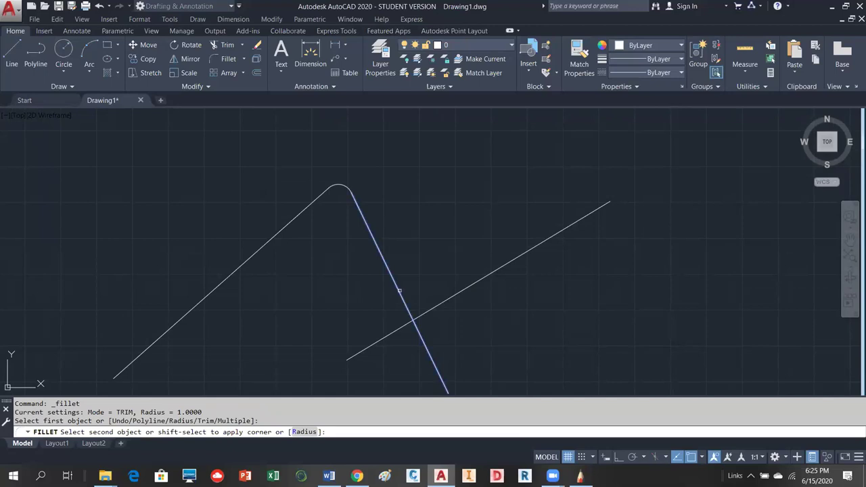
pyautogui.scroll(-2, 426, 267)
pyautogui.scroll(2, 446, 272)
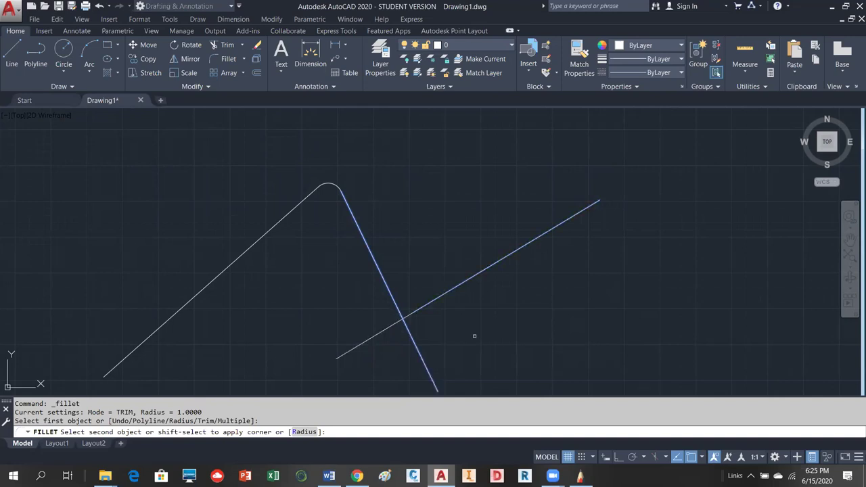
pyautogui.press('Escape')
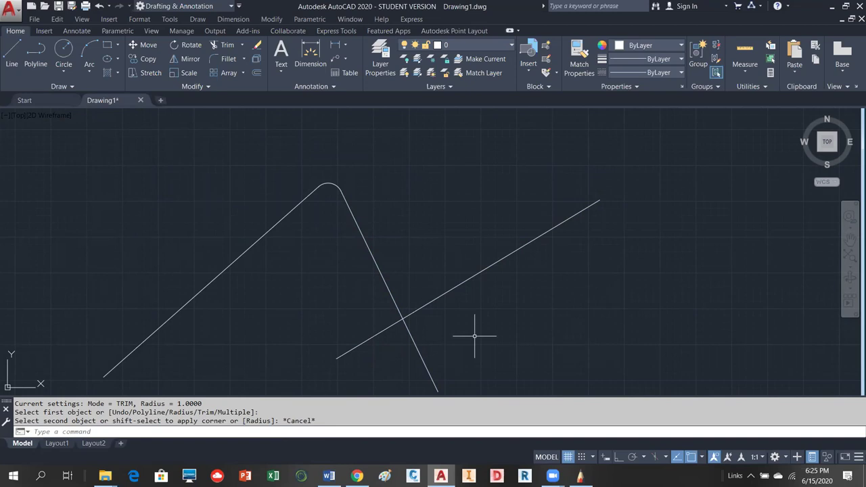
# Draw a separate steep line sloping down to the right, starting just below the upper end of the crossing diagonal.
pyautogui.scroll(-2, 530, 290)
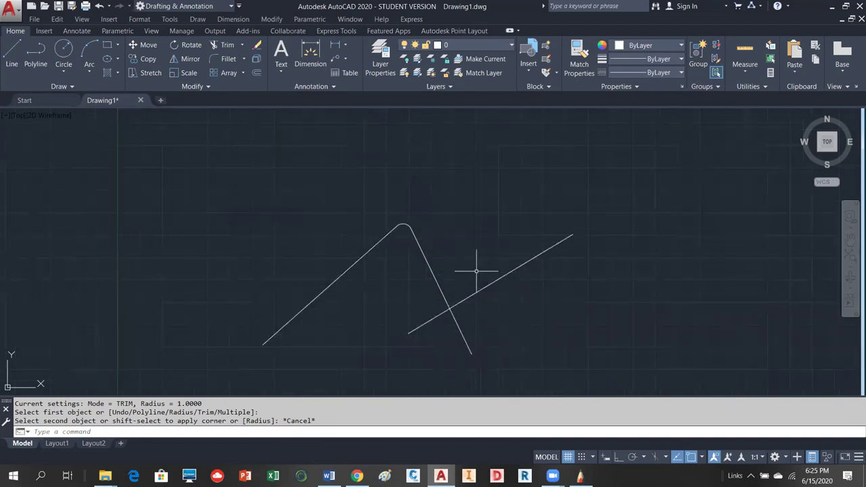
pyautogui.click(11, 54)
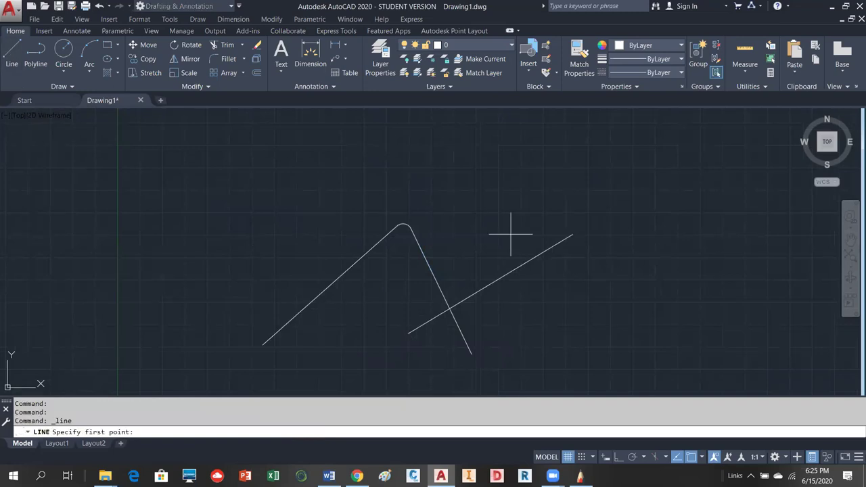
pyautogui.click(590, 364)
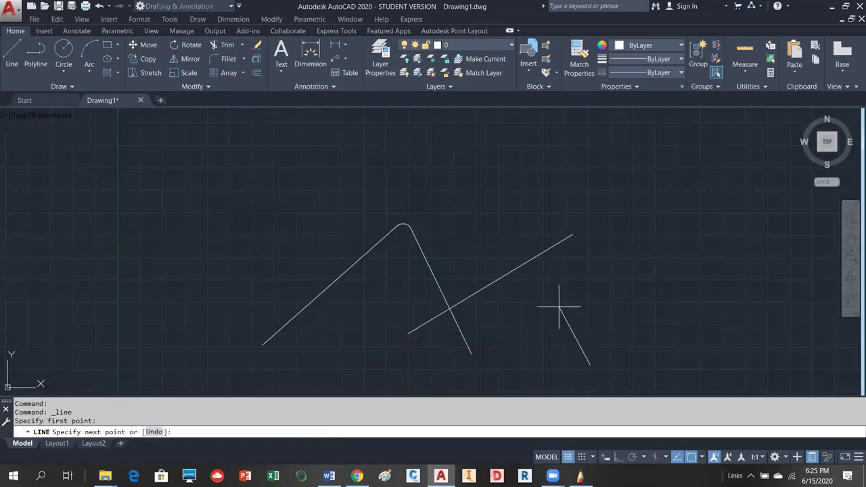
pyautogui.click(551, 274)
pyautogui.rightClick(593, 263)
pyautogui.click(614, 268)
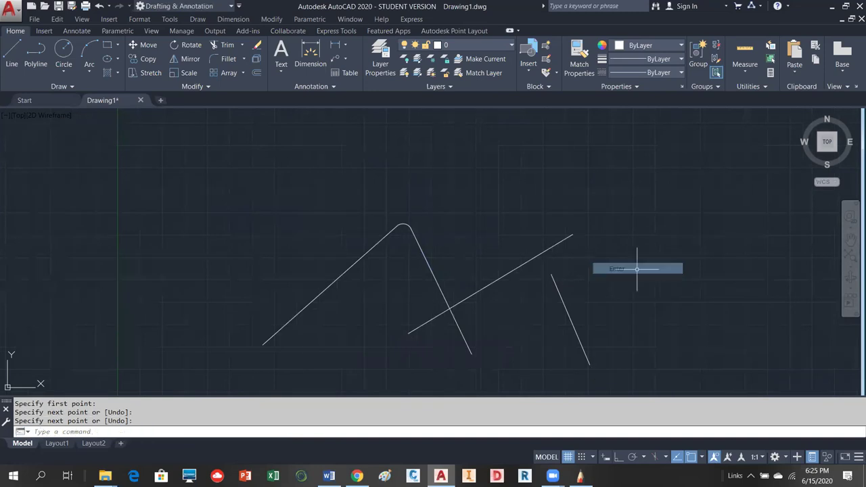
# Fillet the inverted V's descending line and the crossing diagonal with radius 0, keeping the parts above their intersection.
pyautogui.write('z')
pyautogui.press('Return')
pyautogui.write('e')
pyautogui.press('Return')
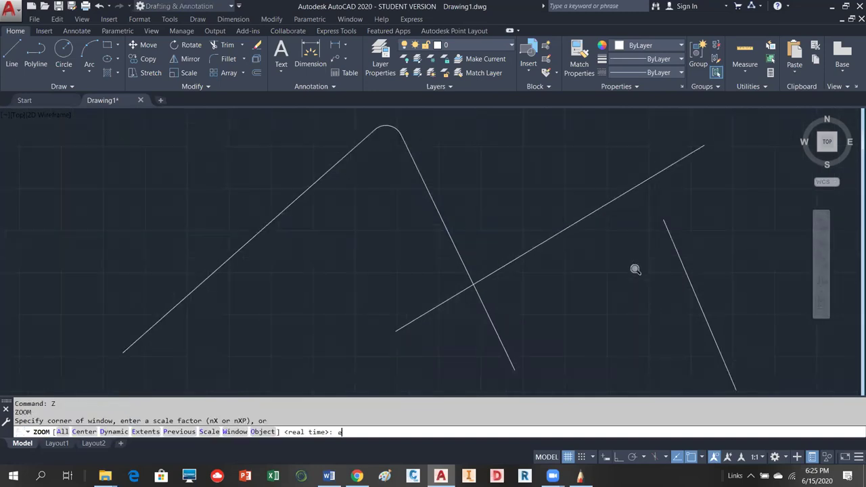
pyautogui.scroll(-2, 357, 265)
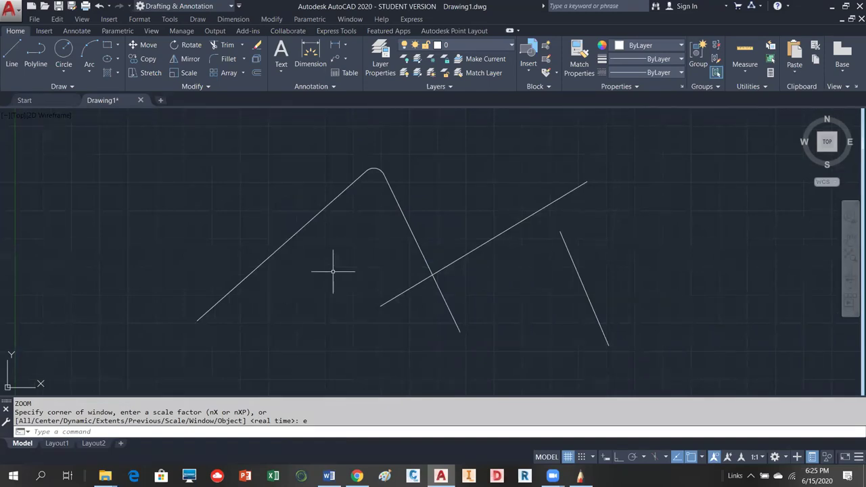
pyautogui.click(222, 61)
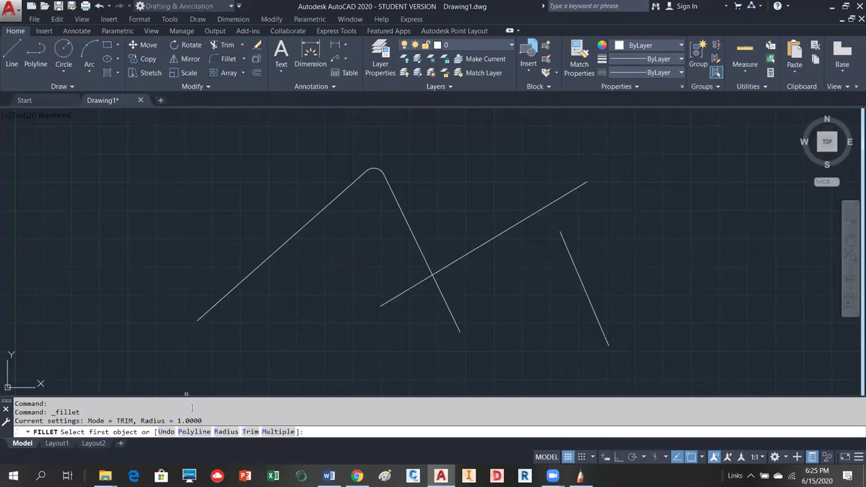
pyautogui.click(226, 431)
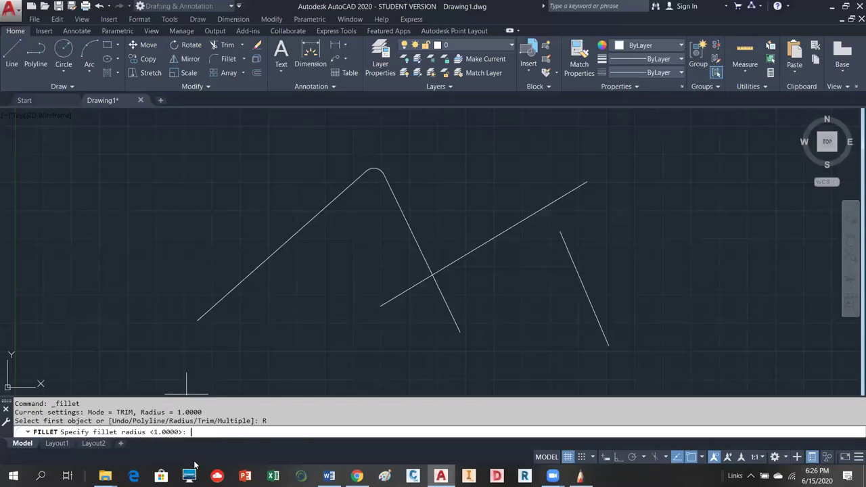
pyautogui.write('0')
pyautogui.press('Return')
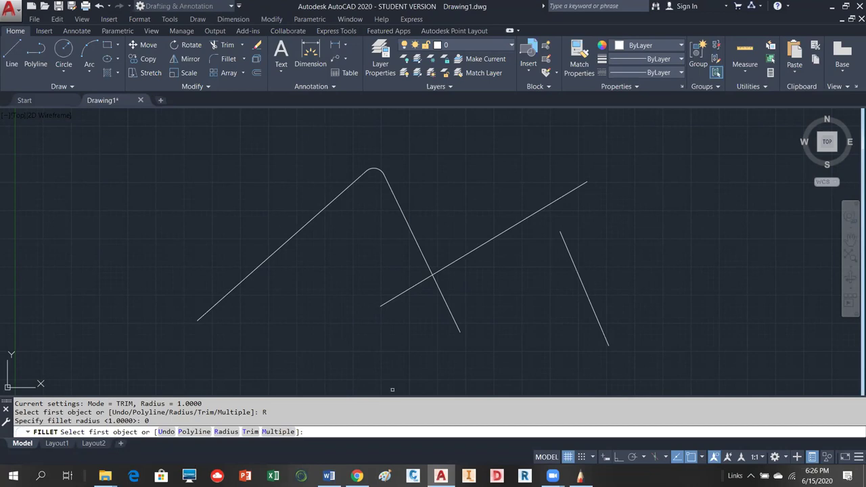
pyautogui.click(422, 252)
pyautogui.scroll(2, 503, 292)
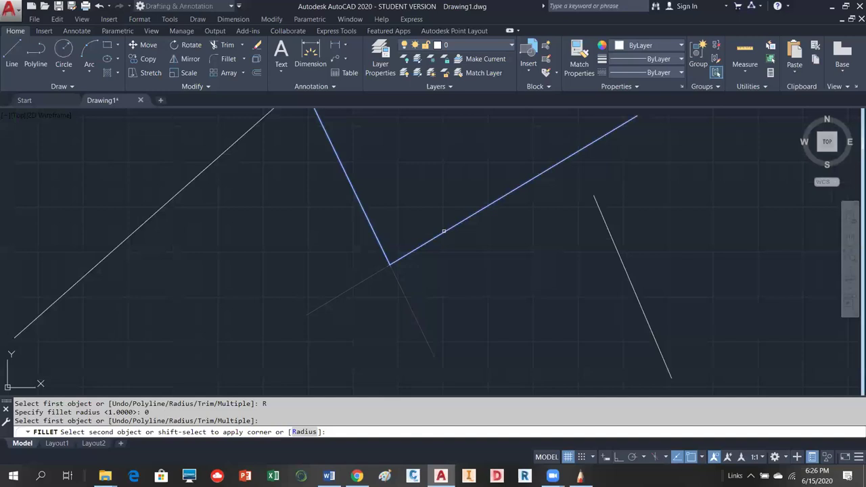
pyautogui.click(444, 232)
# Join the rising diagonal and the separate steep line in a sharp corner with a zero-radius fillet.
pyautogui.scroll(-3, 416, 315)
pyautogui.scroll(4, 410, 313)
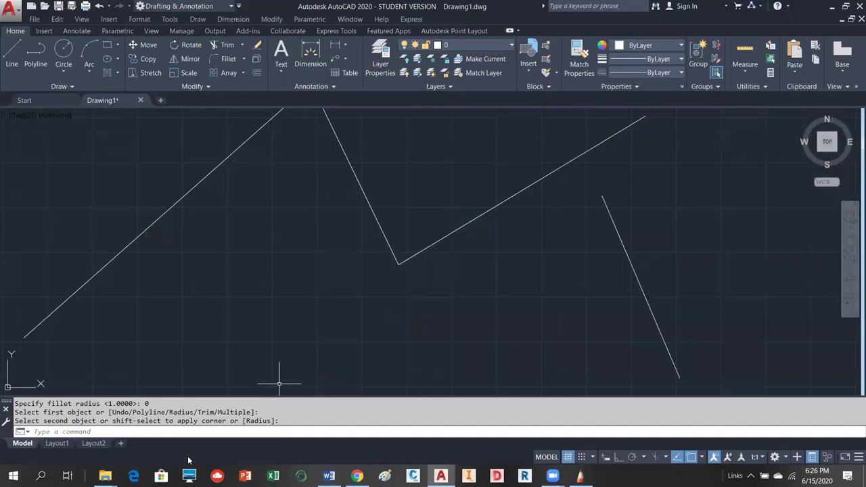
pyautogui.click(220, 61)
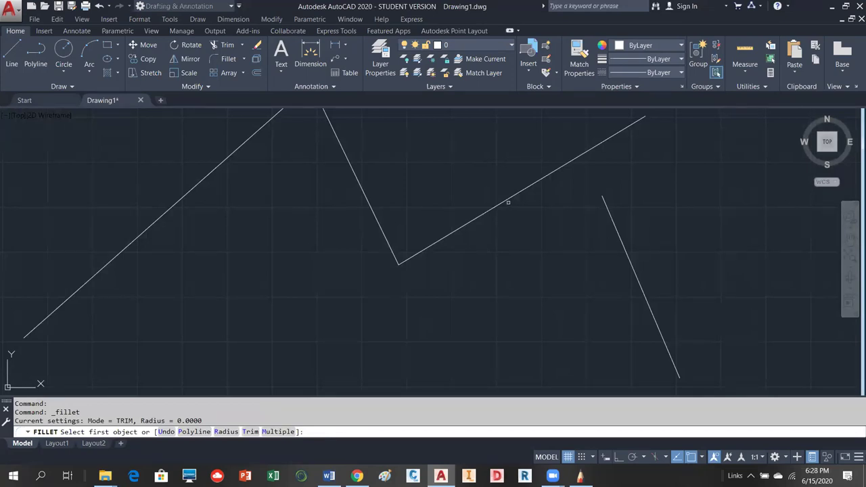
pyautogui.click(510, 202)
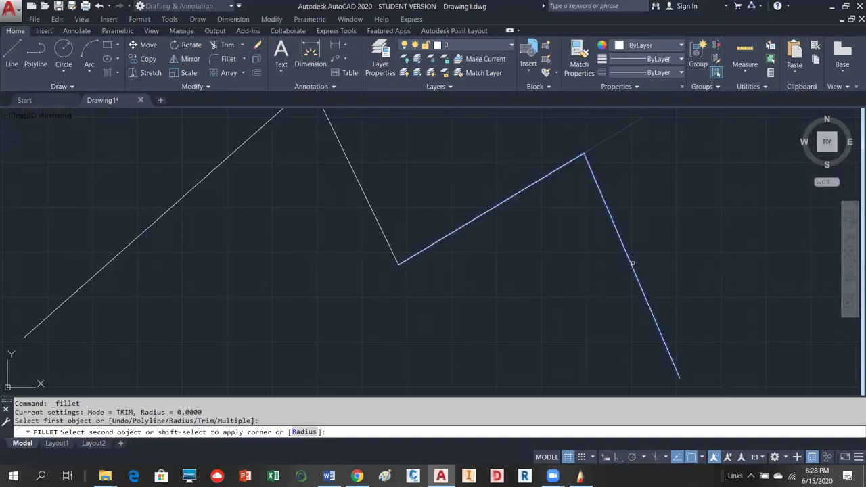
pyautogui.click(631, 264)
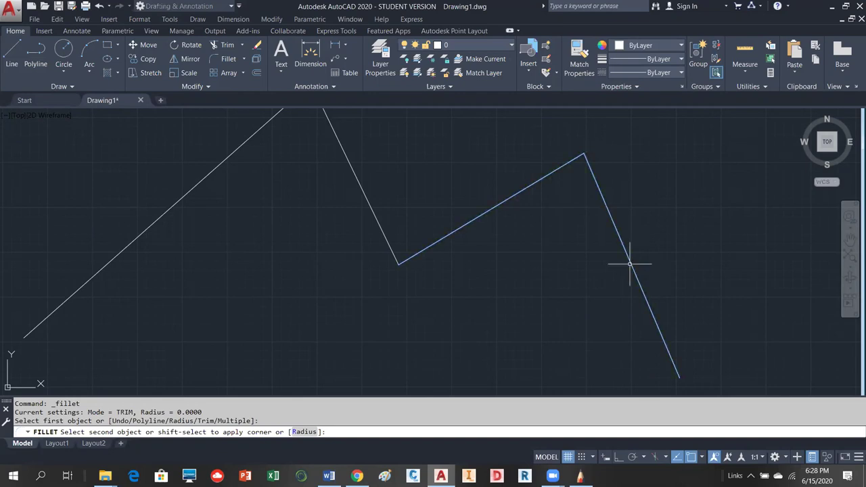
pyautogui.scroll(-2, 260, 295)
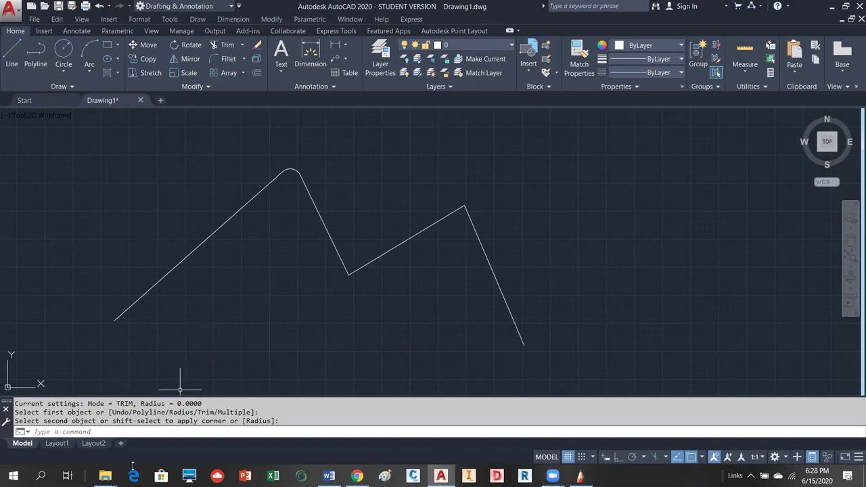
pyautogui.click(225, 58)
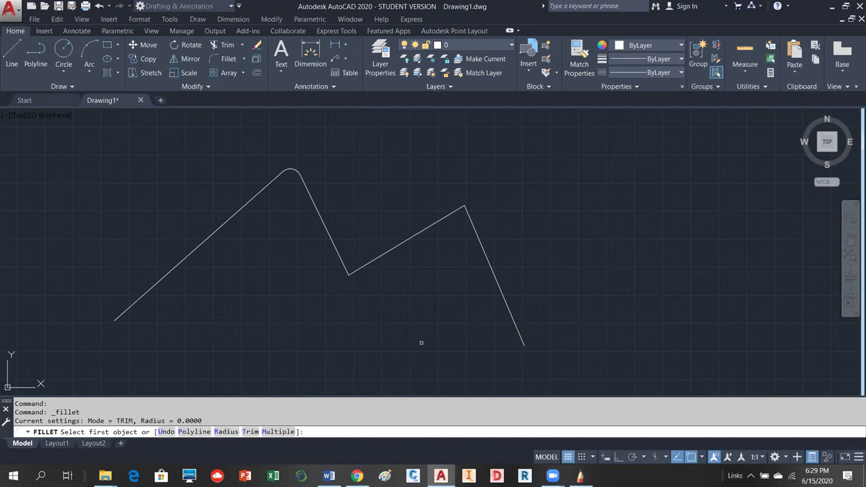
pyautogui.press('Escape')
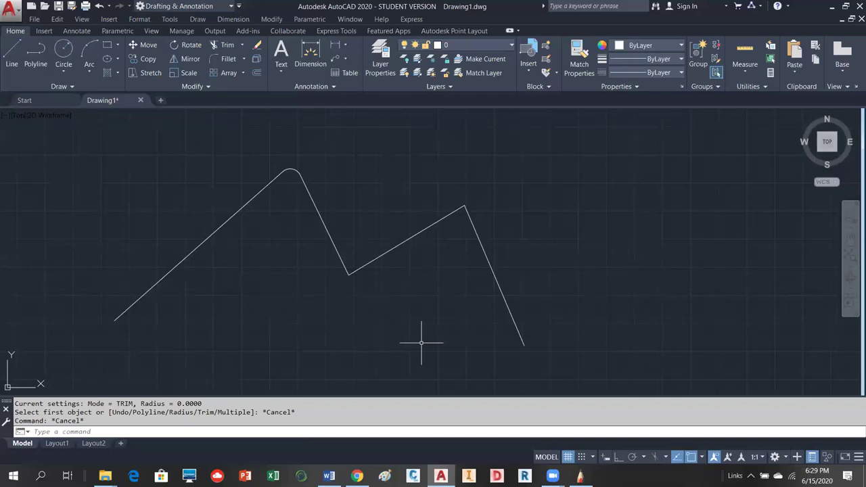
pyautogui.scroll(5, 347, 253)
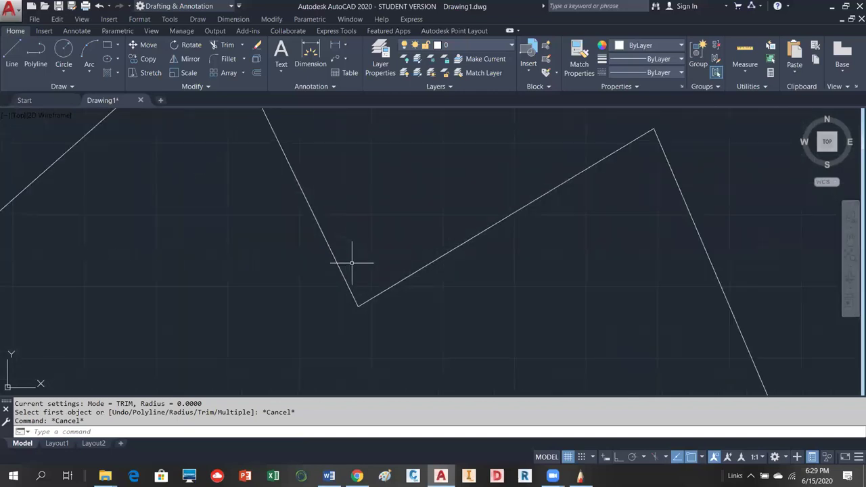
pyautogui.scroll(-5, 376, 387)
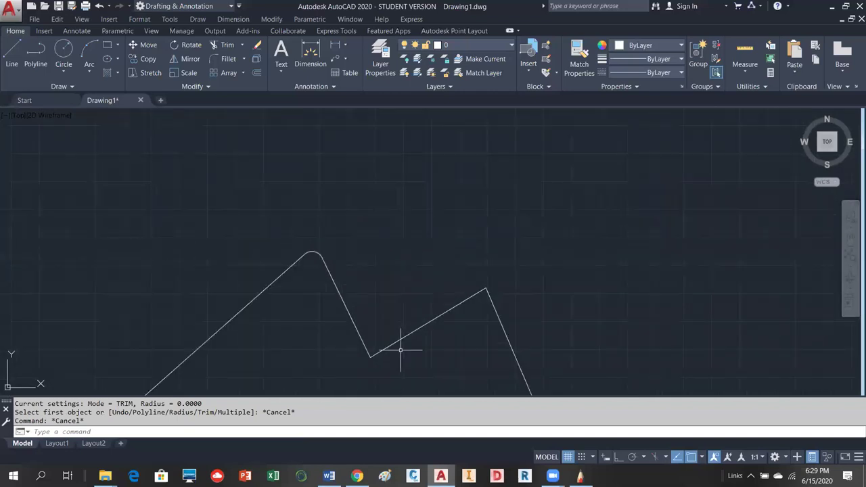
pyautogui.scroll(3, 358, 360)
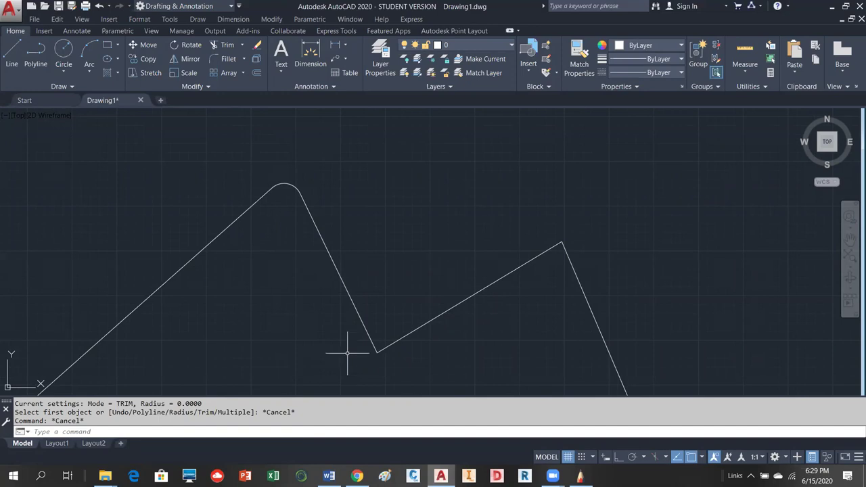
# Fillet the right peak between the rising diagonal and the steep line in No trim mode with a radius of 1.
pyautogui.click(230, 63)
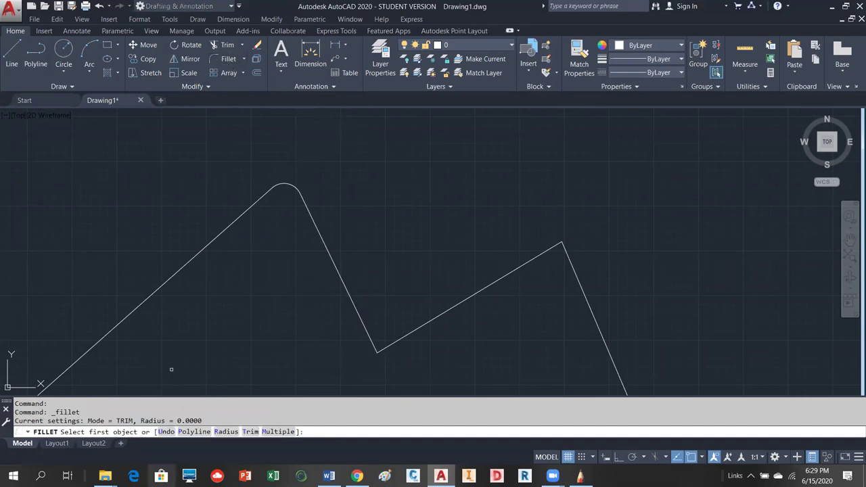
pyautogui.click(250, 431)
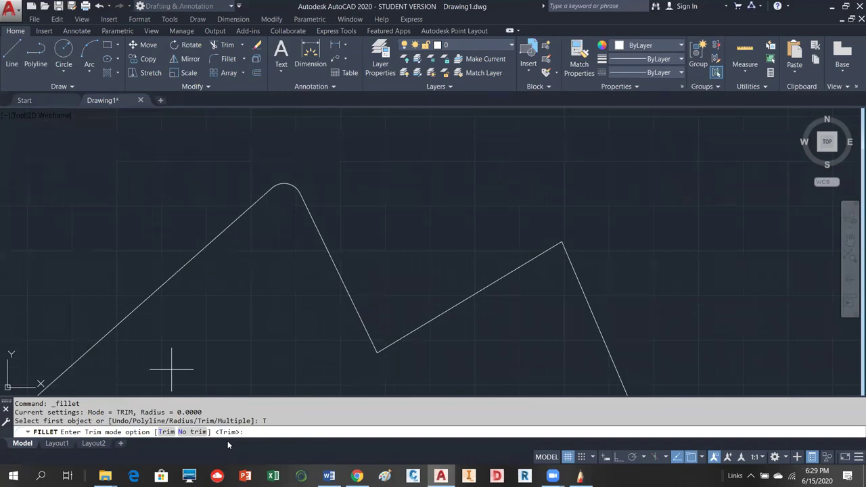
pyautogui.click(180, 432)
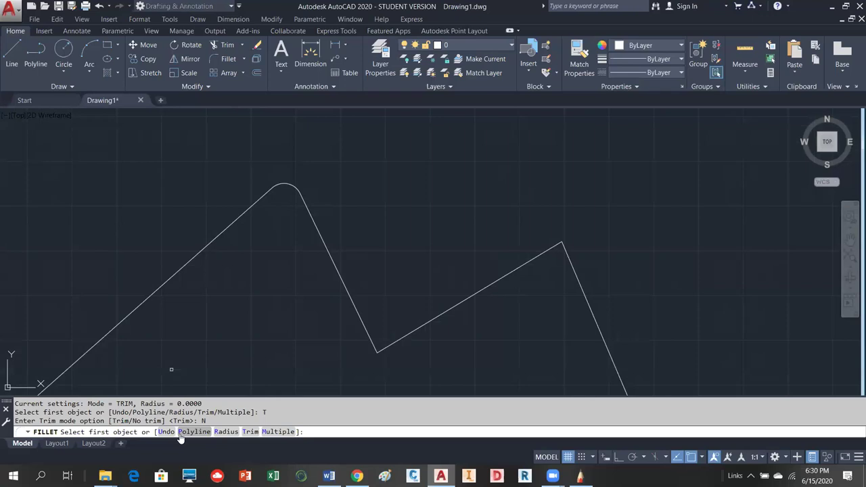
pyautogui.click(226, 432)
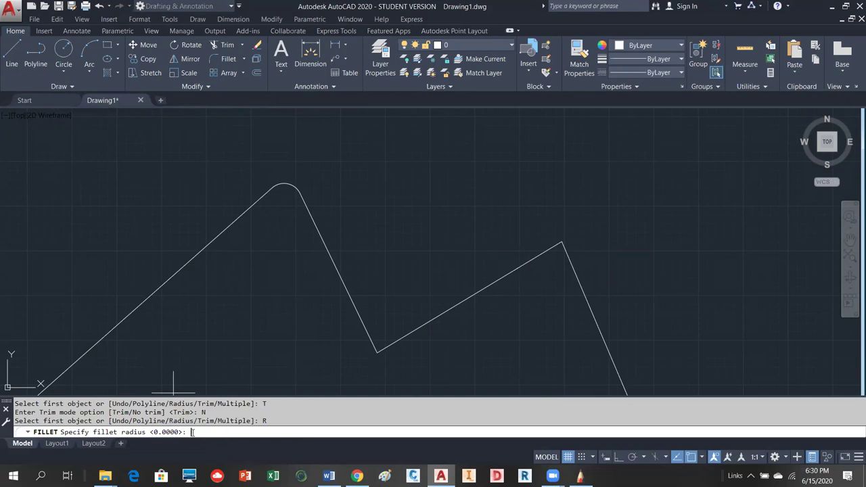
pyautogui.write('1')
pyautogui.press('Return')
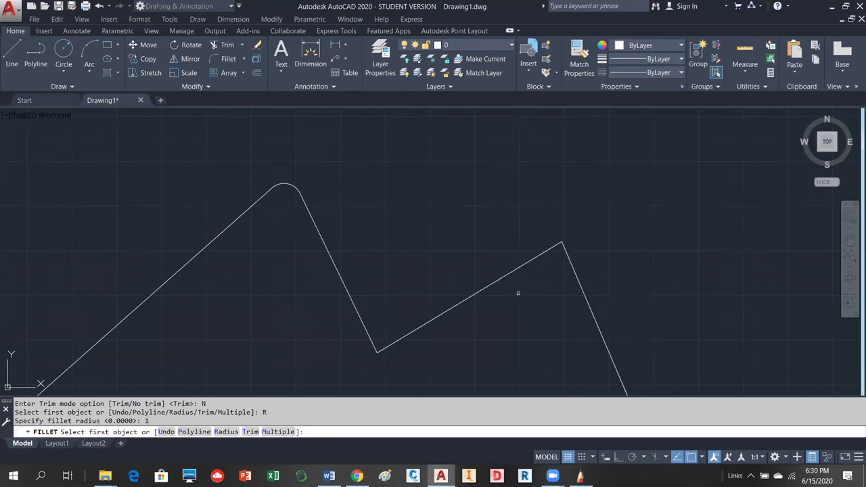
pyautogui.click(506, 275)
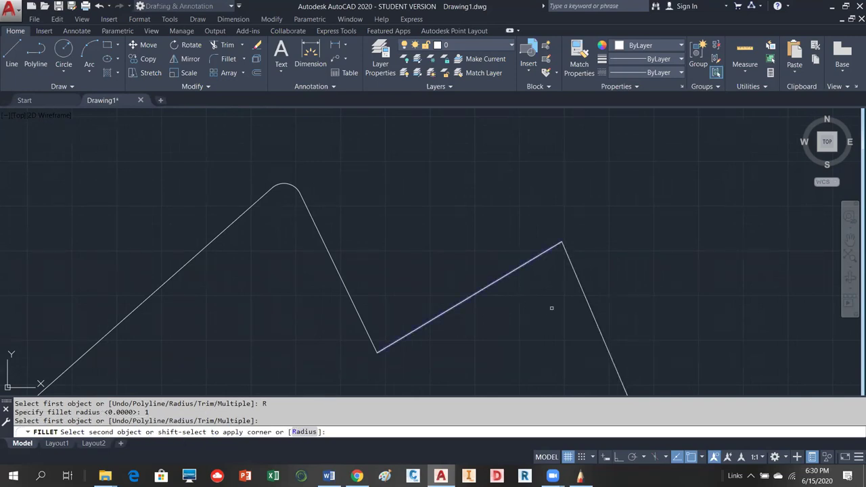
pyautogui.click(589, 311)
pyautogui.scroll(6, 573, 239)
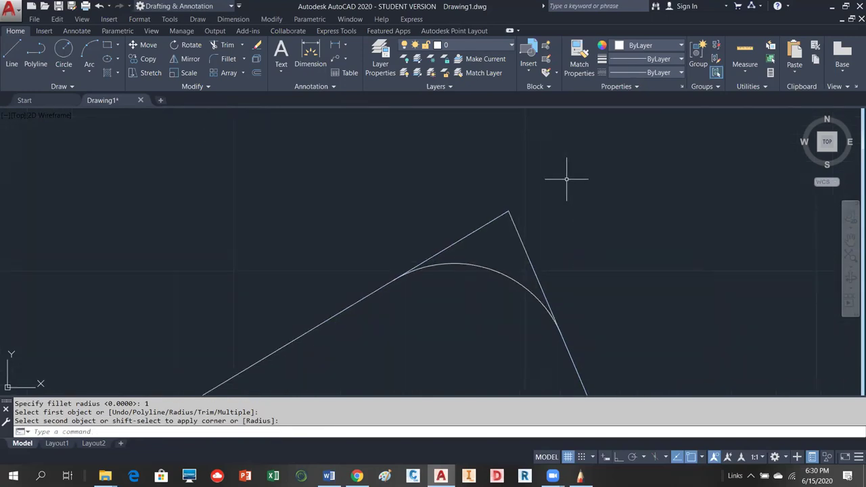
pyautogui.scroll(-6, 414, 186)
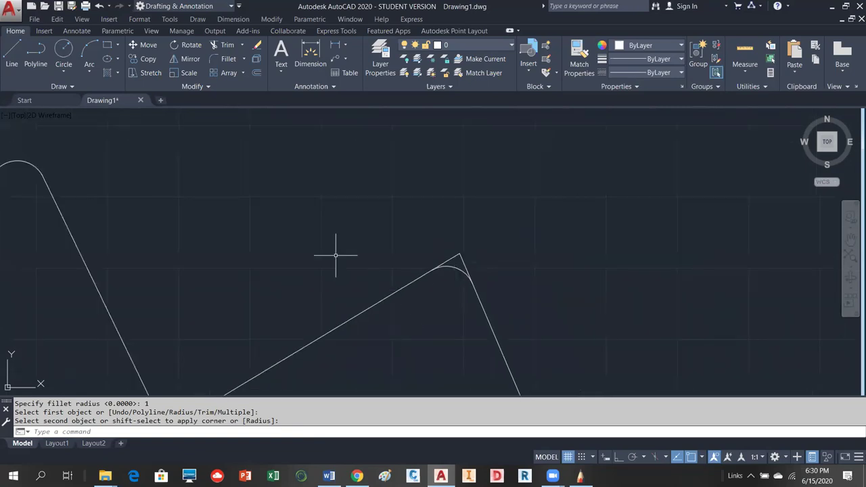
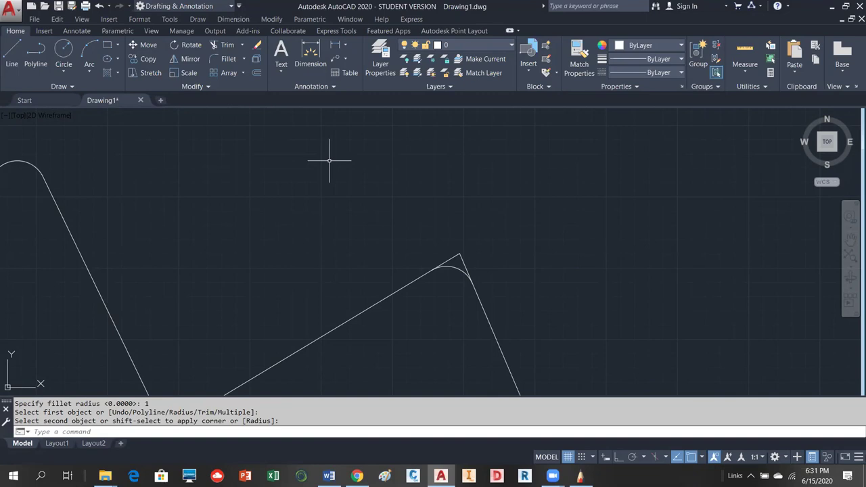
# Set the Fillet command's trim mode back to Trim without filleting any objects.
pyautogui.click(218, 59)
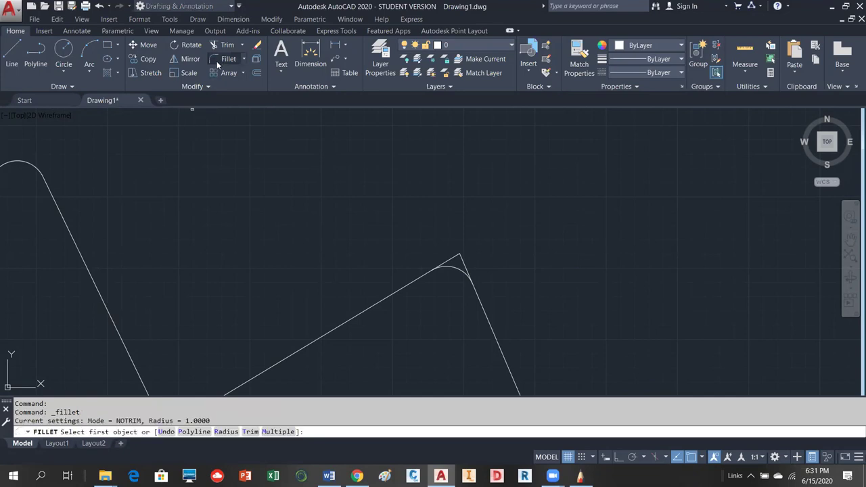
pyautogui.click(250, 432)
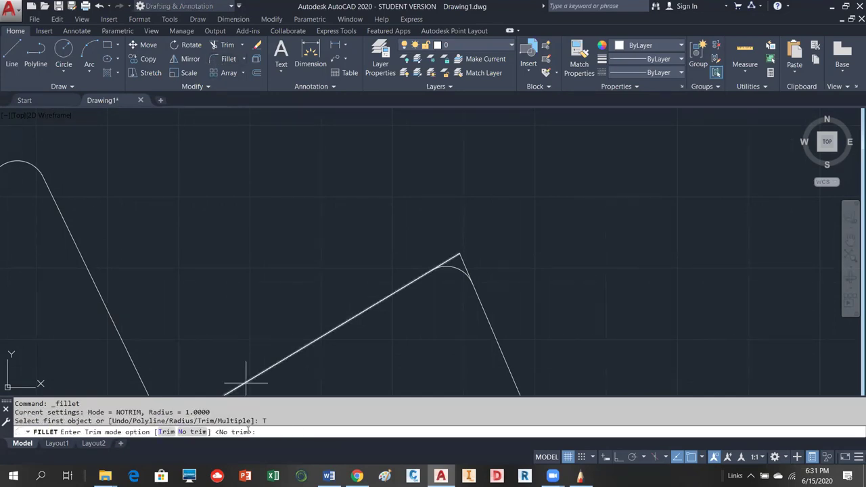
pyautogui.click(166, 431)
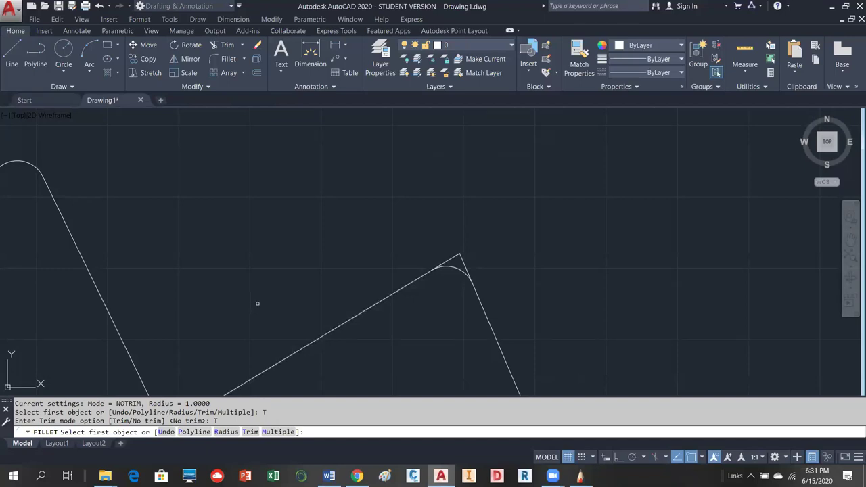
pyautogui.press('Return')
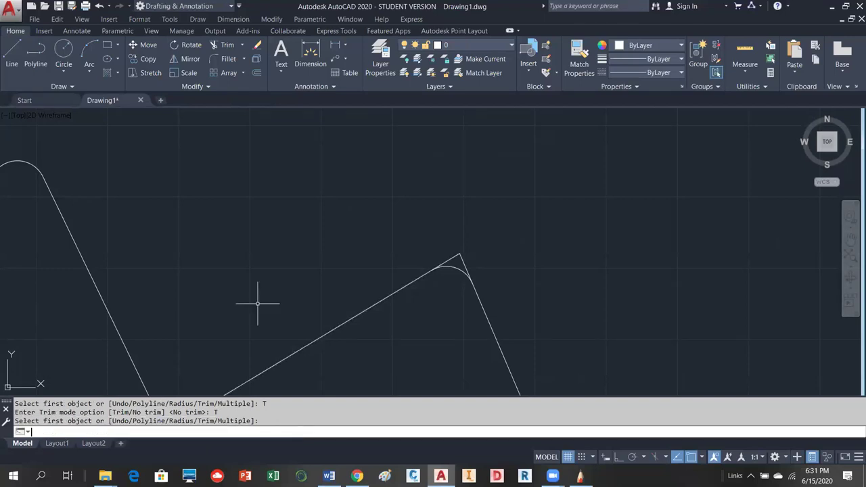
# Draw an open nine-segment zigzag polyline whose first segment crosses the steep line near its lower end and continues to the right.
pyautogui.scroll(-4, 334, 244)
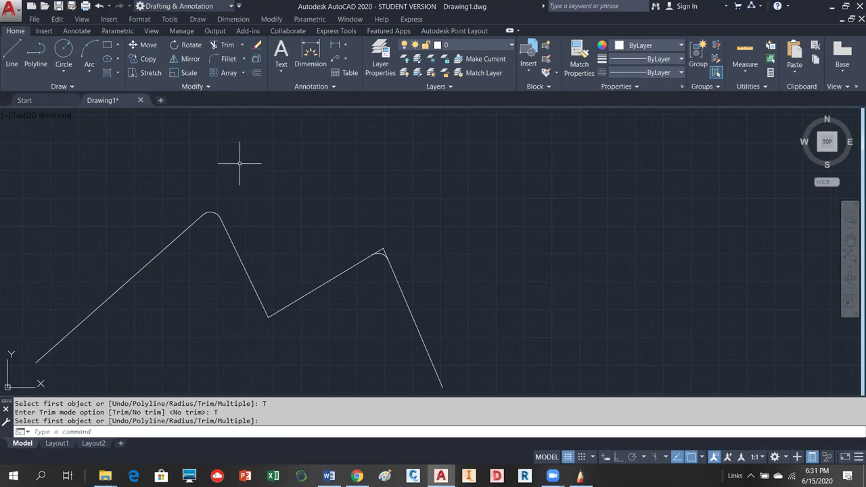
pyautogui.click(36, 54)
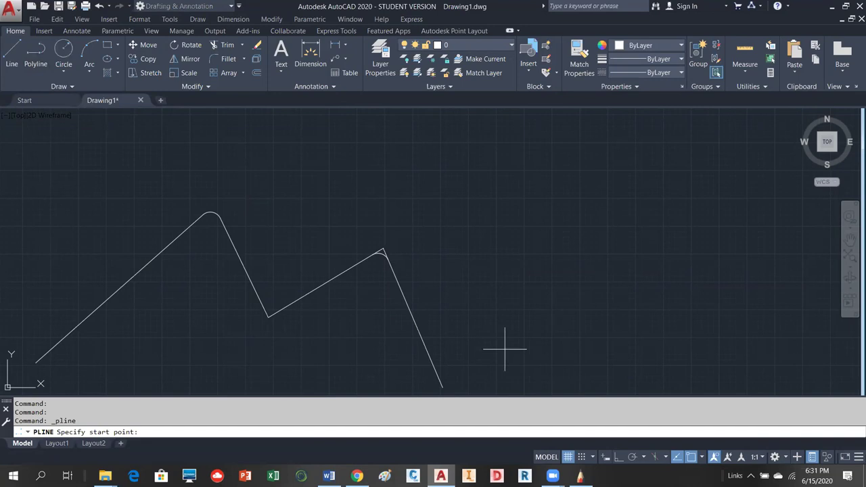
pyautogui.click(407, 356)
pyautogui.click(513, 338)
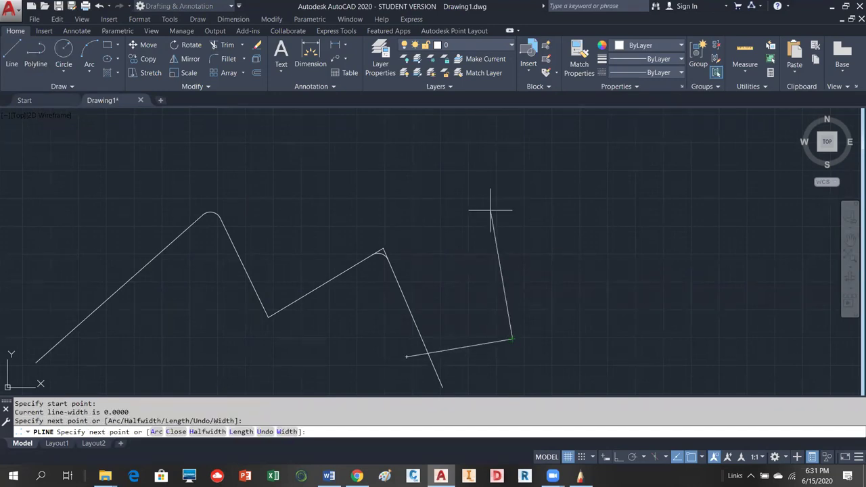
pyautogui.click(540, 196)
pyautogui.click(627, 174)
pyautogui.click(643, 247)
pyautogui.click(715, 198)
pyautogui.click(779, 270)
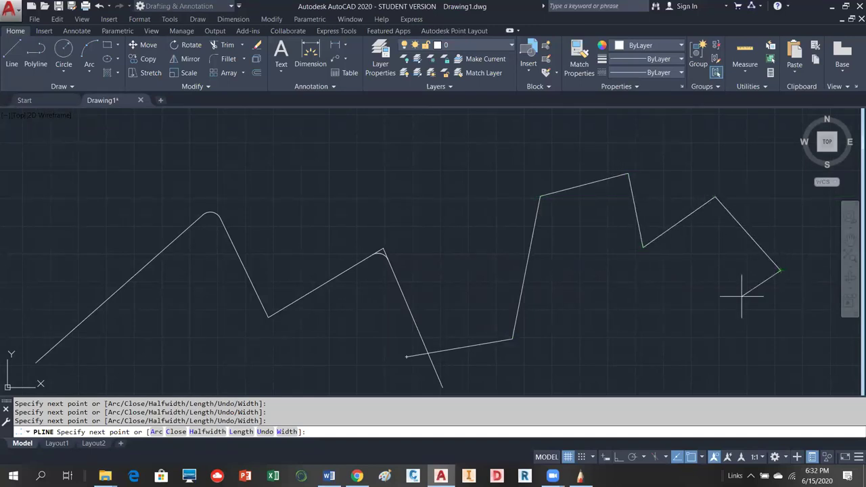
pyautogui.click(660, 376)
pyautogui.click(620, 299)
pyautogui.click(589, 355)
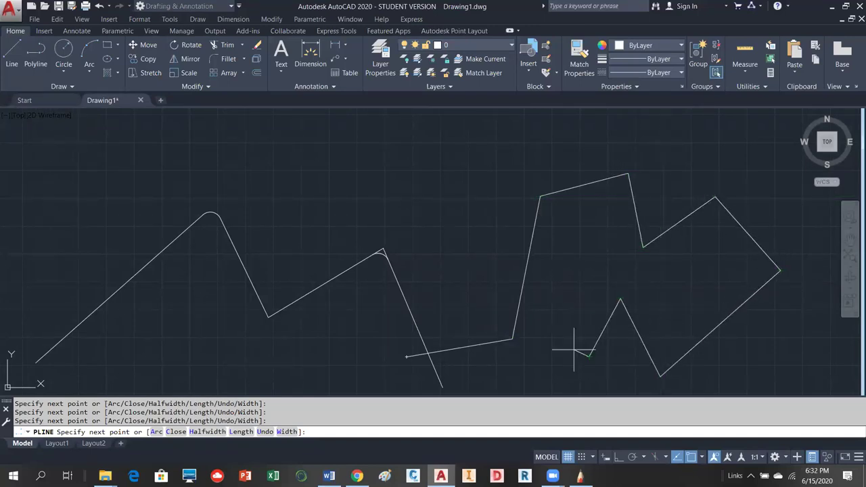
pyautogui.press('Return')
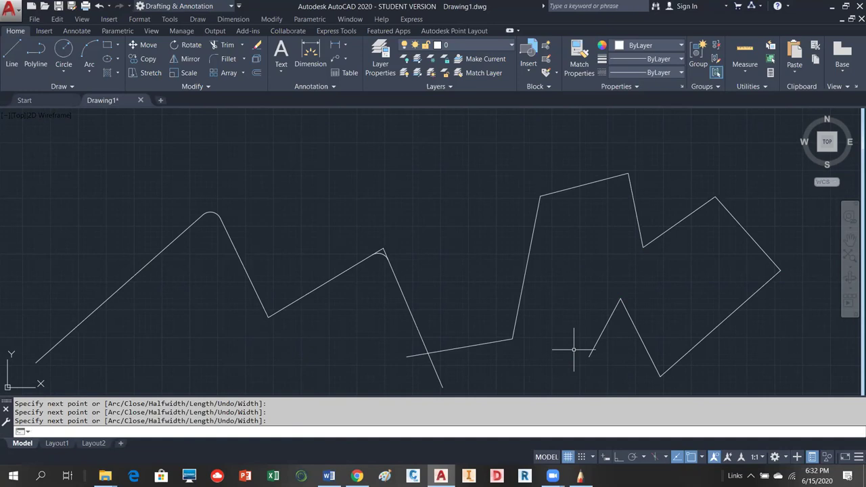
pyautogui.press('Return')
pyautogui.scroll(-2, 558, 248)
pyautogui.scroll(2, 489, 309)
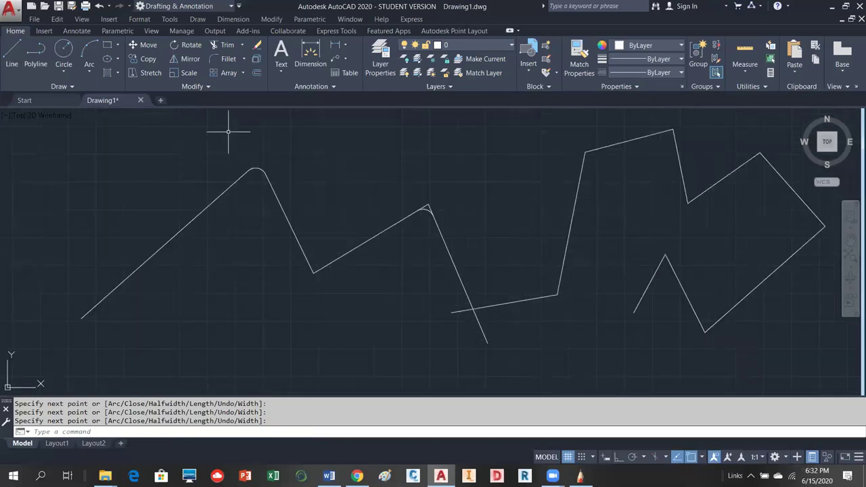
# Fillet the steep line and the polyline's first segment with a radius of 1 in Trim mode.
pyautogui.click(228, 59)
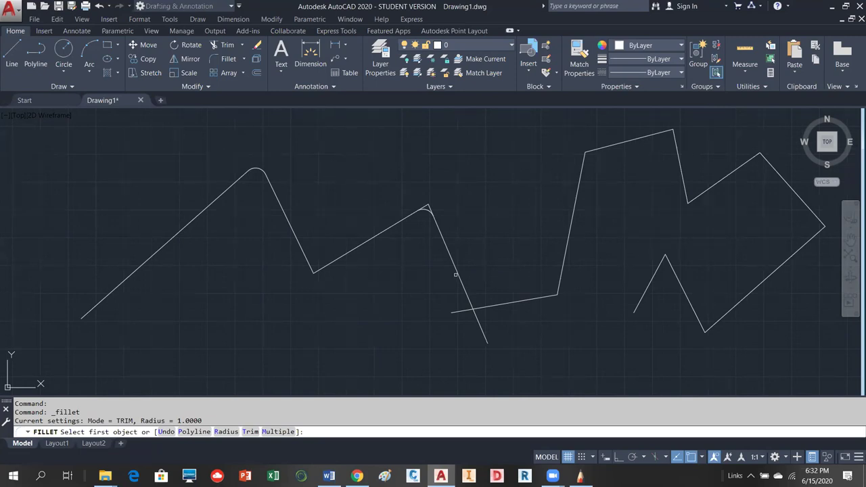
pyautogui.click(455, 266)
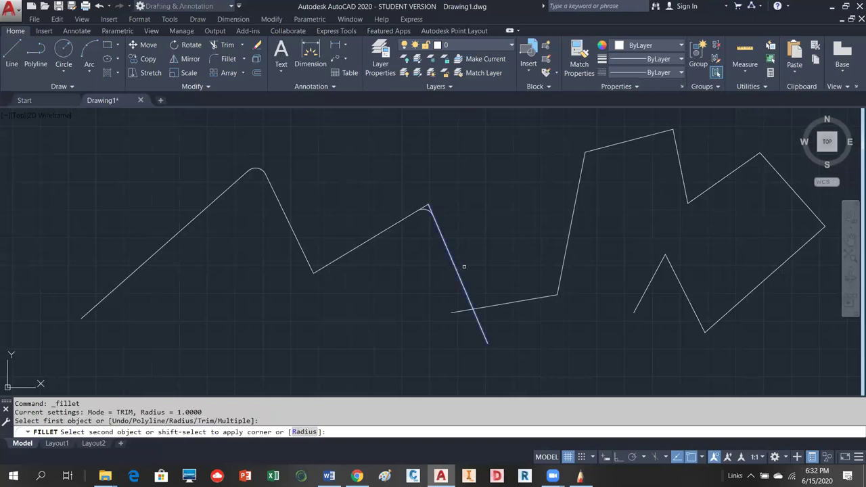
pyautogui.click(521, 299)
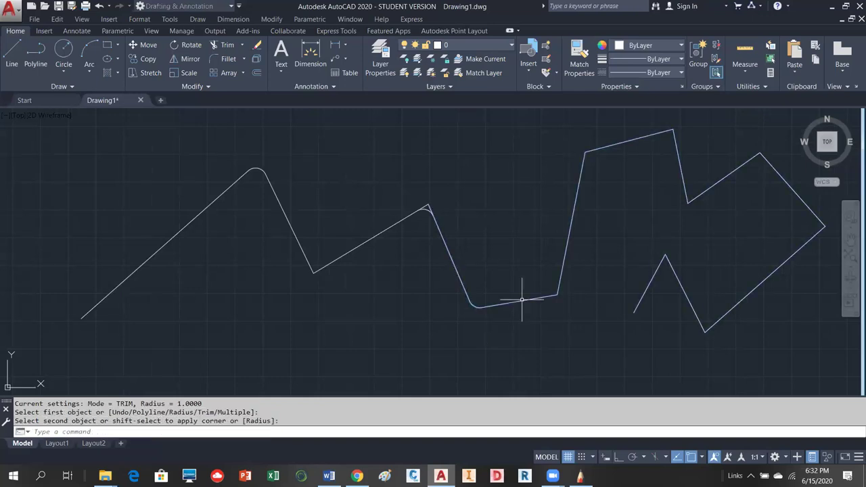
pyautogui.scroll(3, 460, 265)
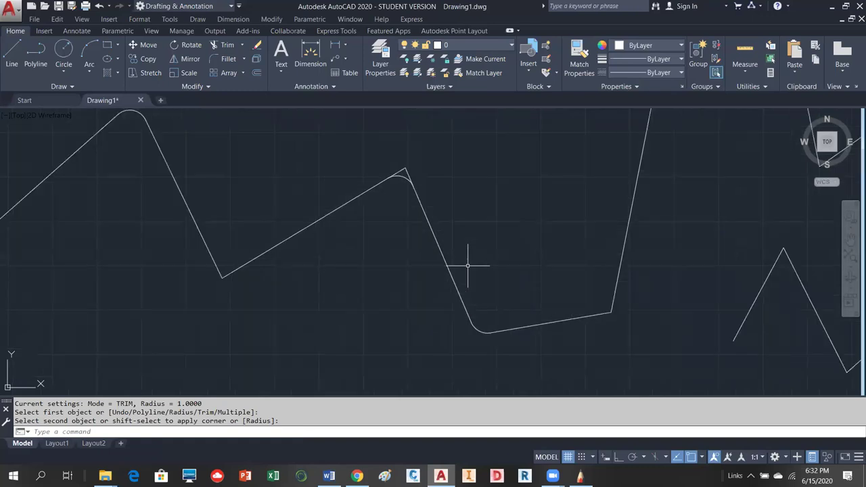
pyautogui.scroll(-3, 93, 332)
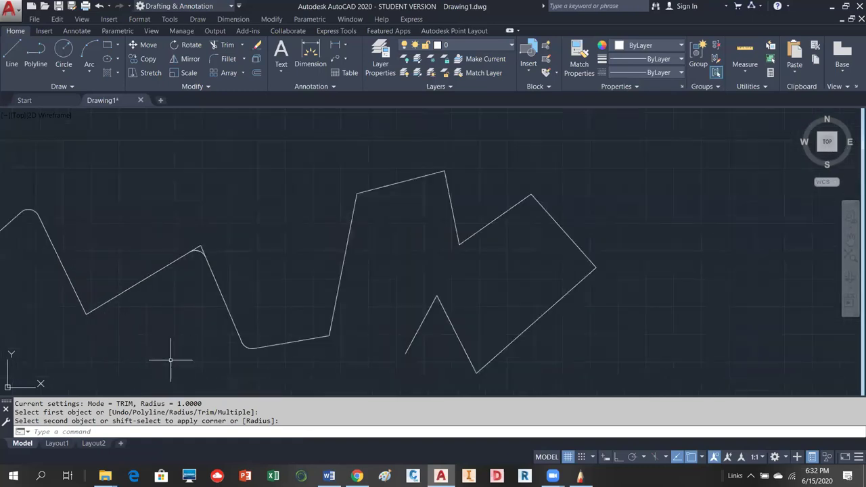
pyautogui.scroll(2, 171, 356)
pyautogui.scroll(-2, 228, 359)
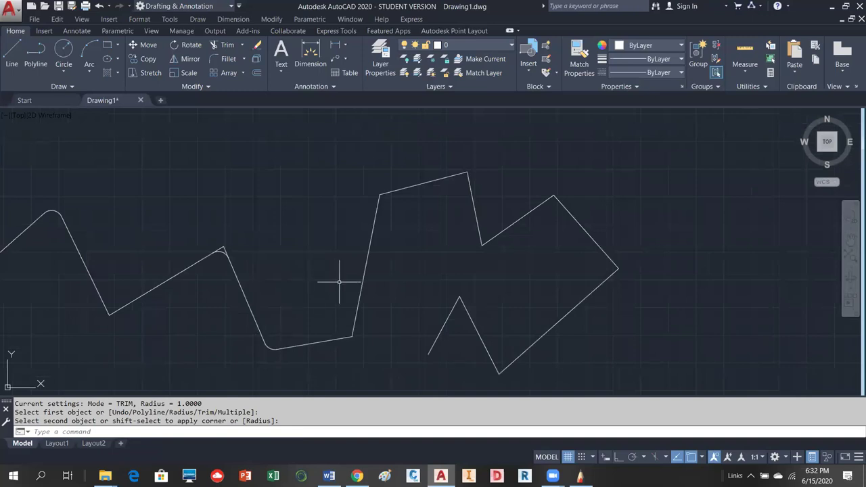
# Select the polyline to examine which segments belong to it around the filleted corner, then clear the selection.
pyautogui.click(359, 284)
pyautogui.scroll(2, 224, 322)
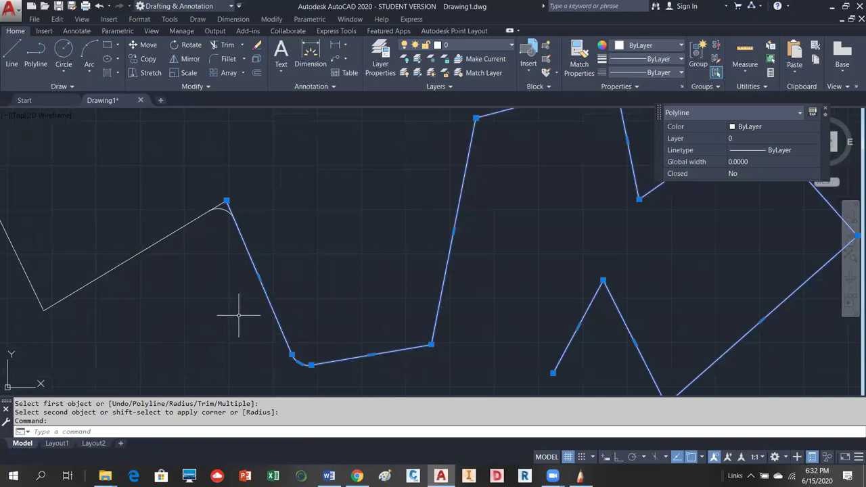
pyautogui.scroll(-2, 242, 311)
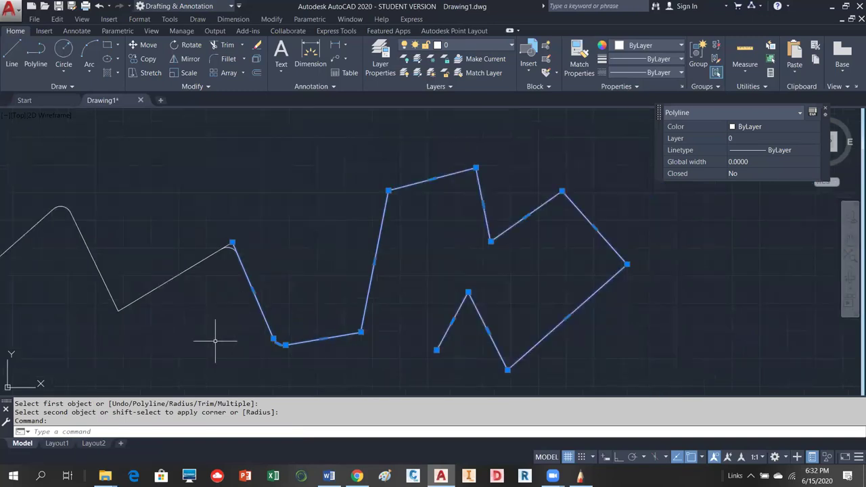
pyautogui.scroll(2, 203, 335)
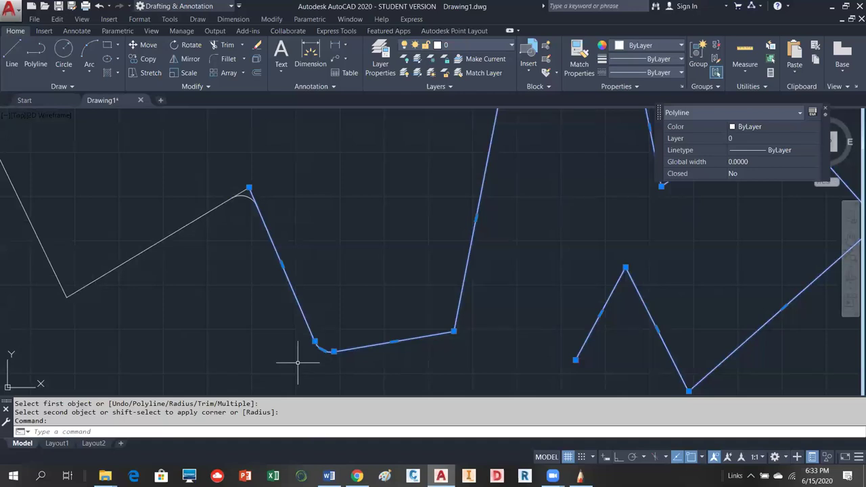
pyautogui.press('Escape')
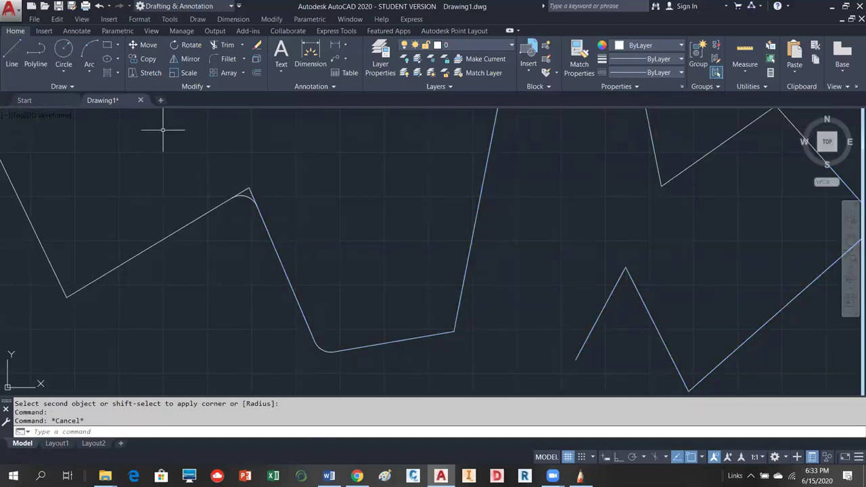
# Fillet the already rounded corner between the steep segment and the polyline's shallow segment again with a radius of 1.
pyautogui.click(225, 65)
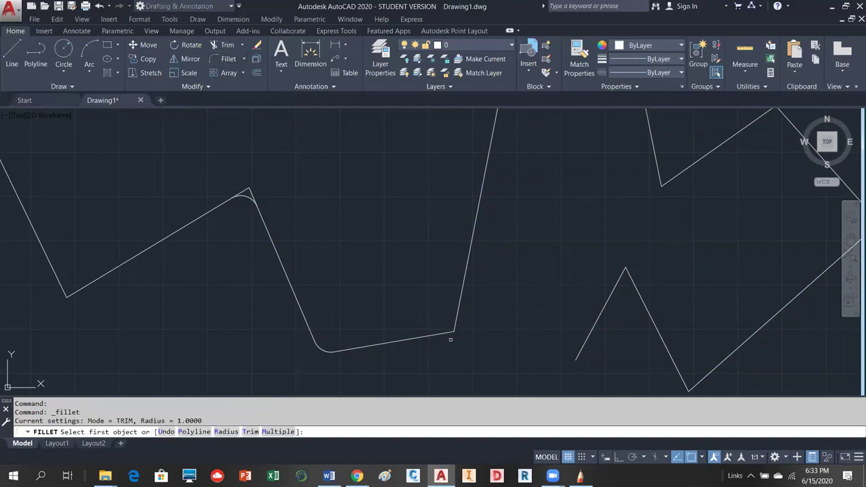
pyautogui.click(415, 342)
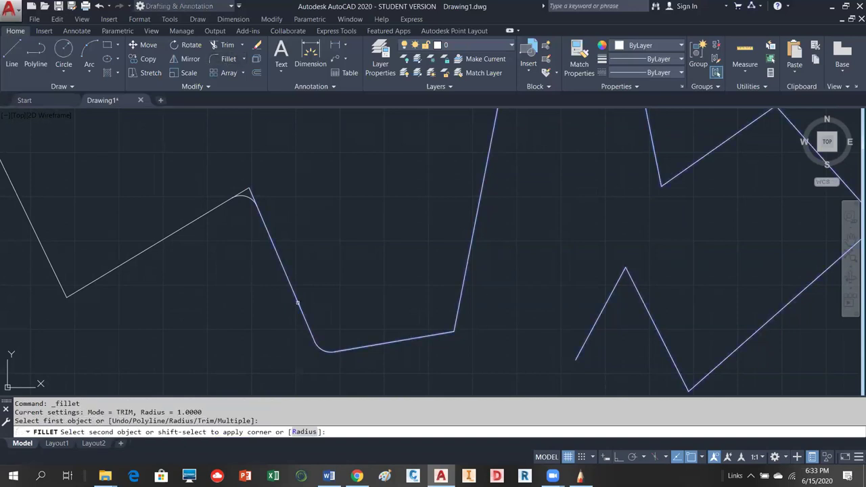
pyautogui.click(297, 302)
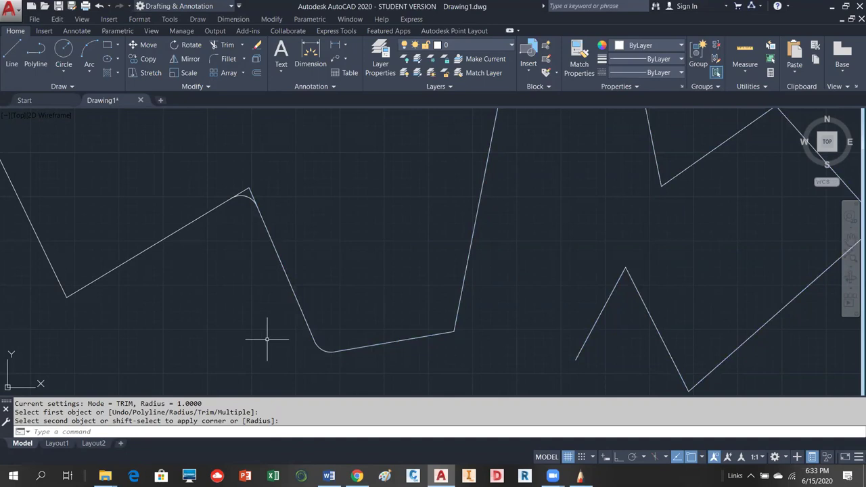
# Undo the fillets joining the steep line to the zigzag polyline.
pyautogui.press('Escape')
pyautogui.write('uu')
pyautogui.press('Return')
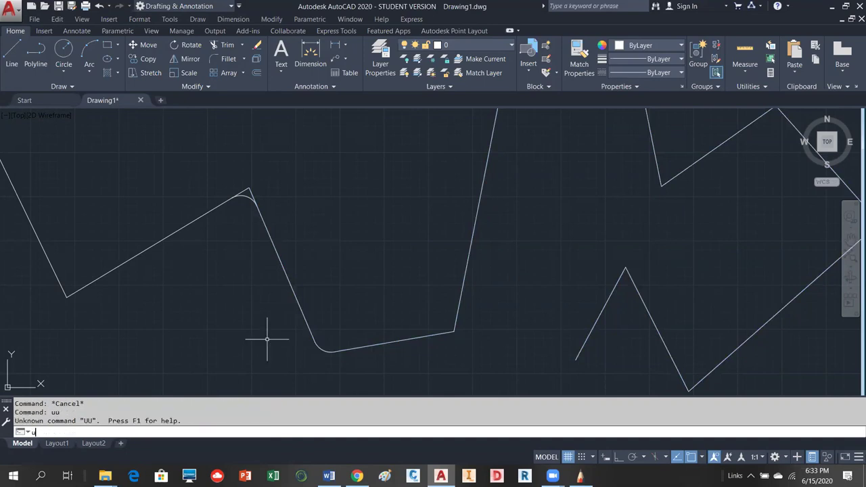
pyautogui.write('u')
pyautogui.press('Return')
pyautogui.write('u')
pyautogui.press('Return')
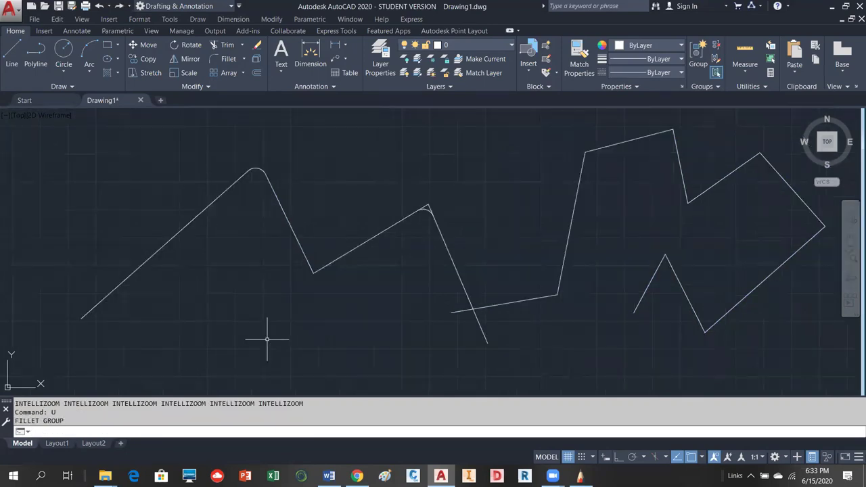
# Select the steep line and the zigzag polyline one after the other to examine their object types, and clear each selection.
pyautogui.scroll(5, 480, 333)
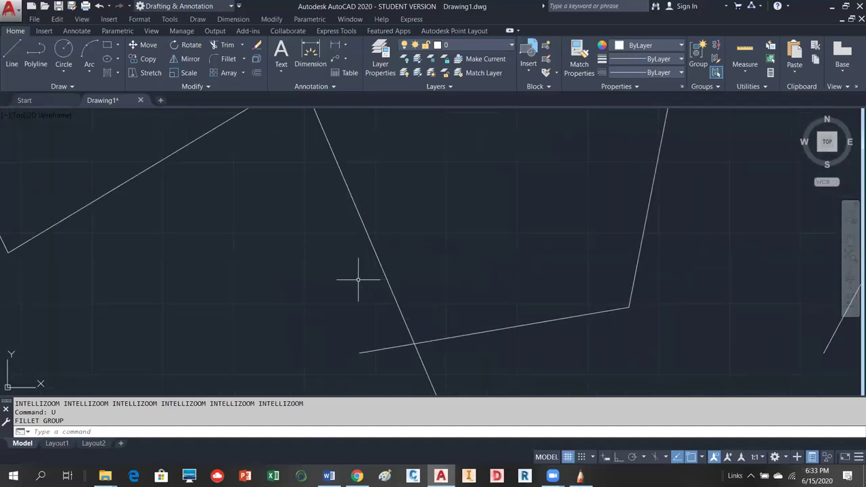
pyautogui.scroll(-2, 359, 291)
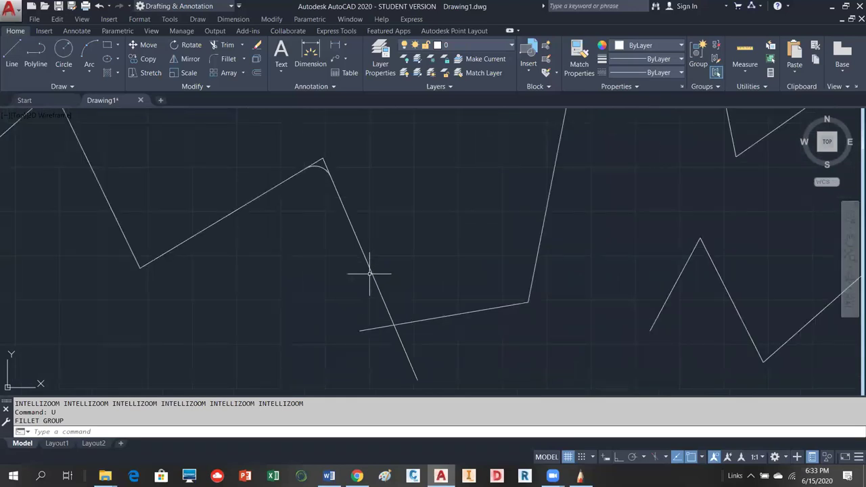
pyautogui.click(369, 272)
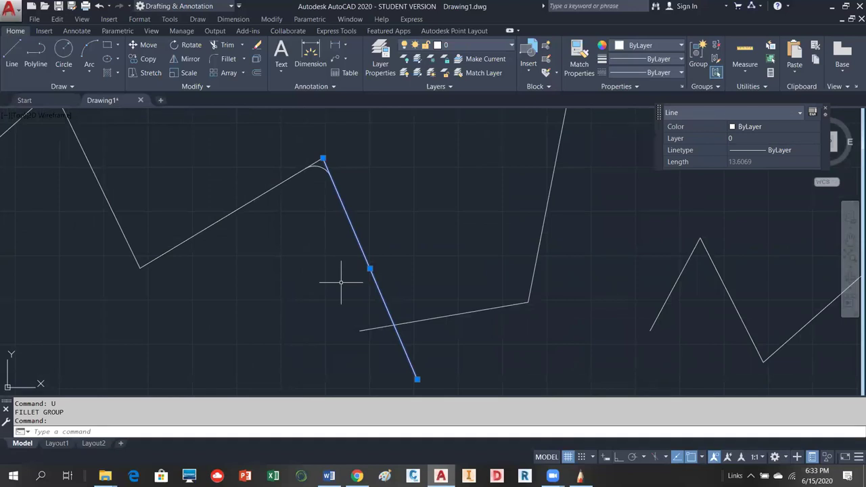
pyautogui.press('Escape')
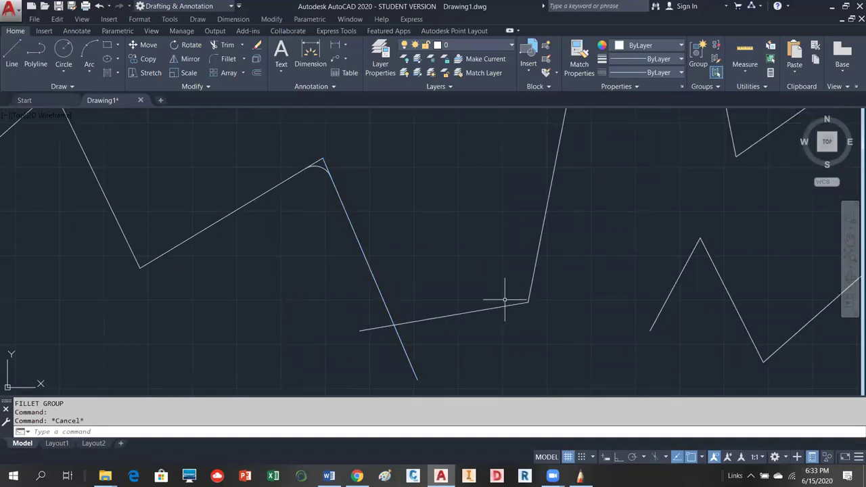
pyautogui.click(502, 308)
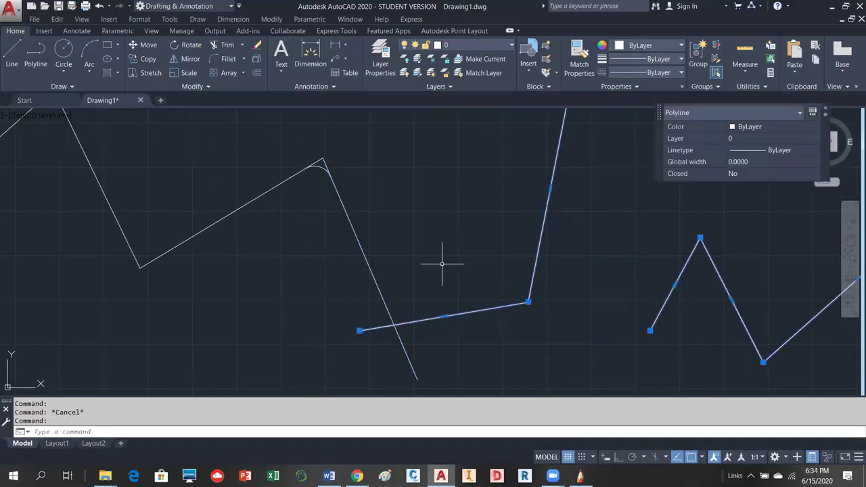
pyautogui.press('Escape')
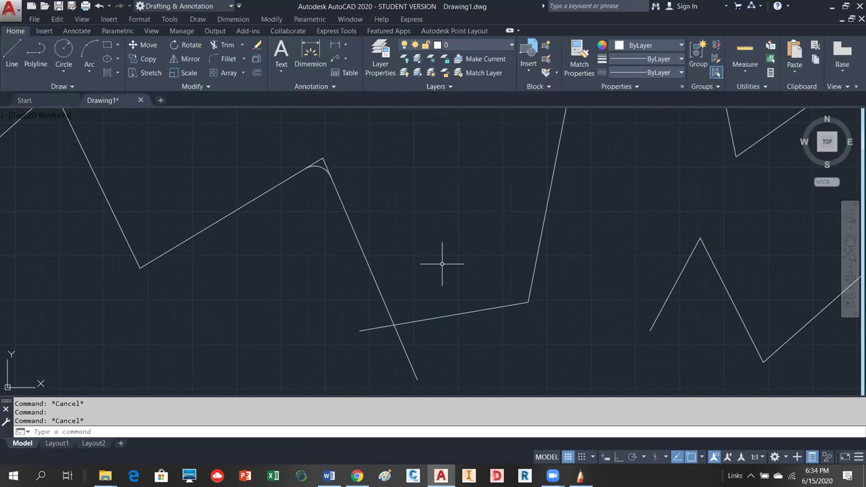
# Fillet the polyline's shallow first segment and the steep line crossing it with a radius of 1 in Trim mode.
pyautogui.click(217, 59)
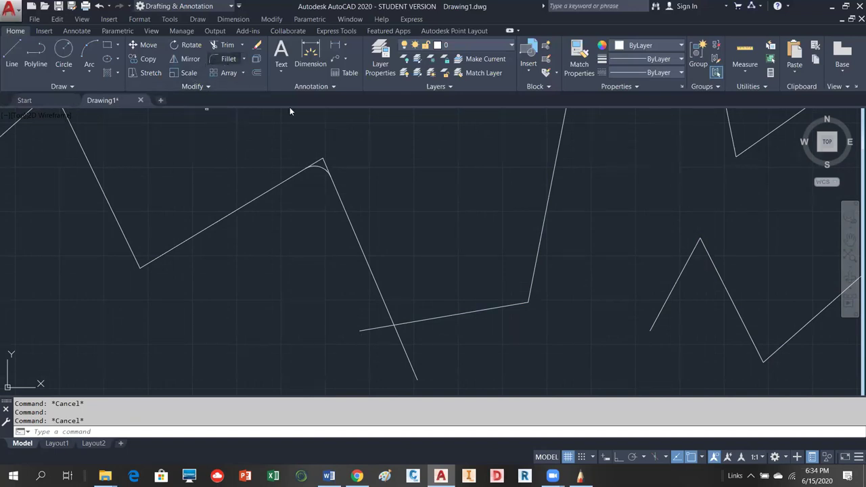
pyautogui.click(453, 315)
pyautogui.click(369, 281)
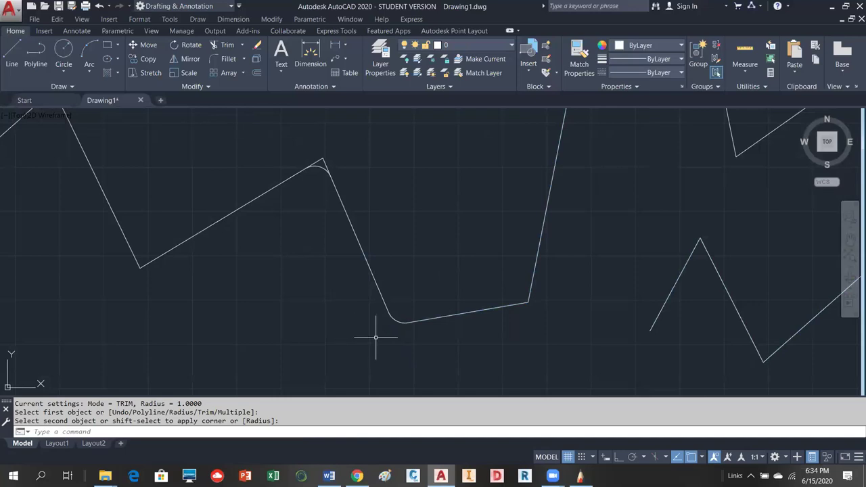
# Select the newly filleted polyline to examine which segments it includes, and clear the selection.
pyautogui.click(448, 314)
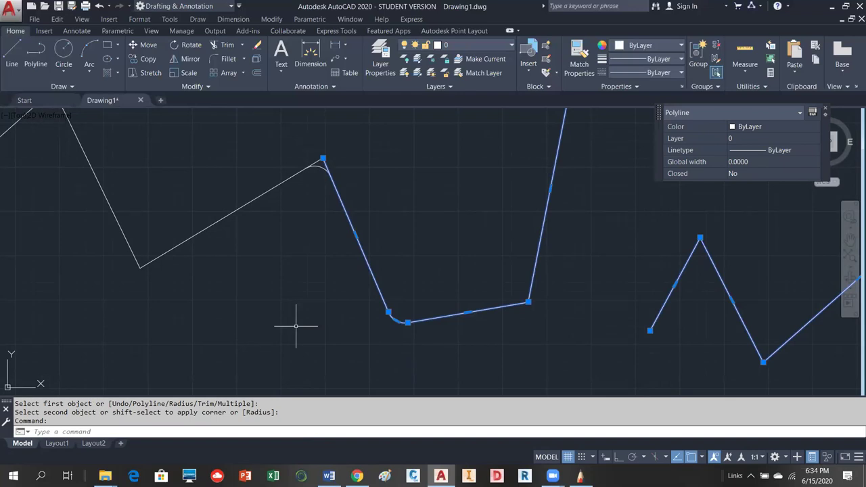
pyautogui.scroll(-2, 311, 348)
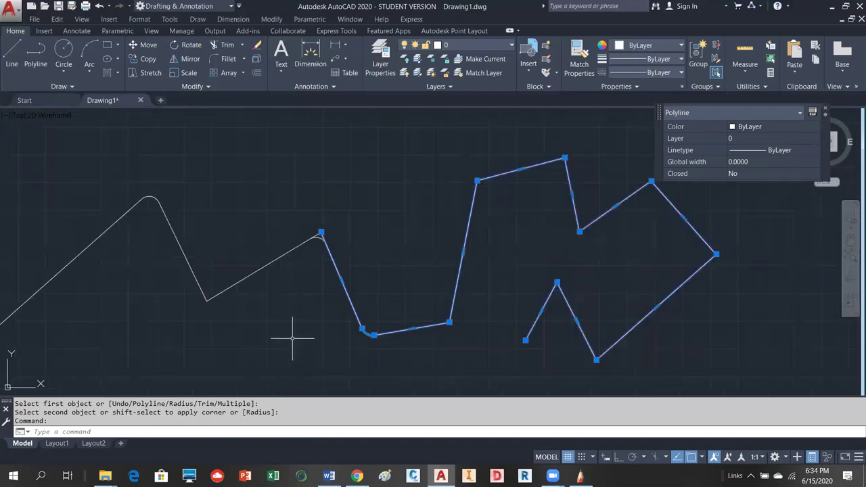
pyautogui.press('Escape')
pyautogui.press('Escape')
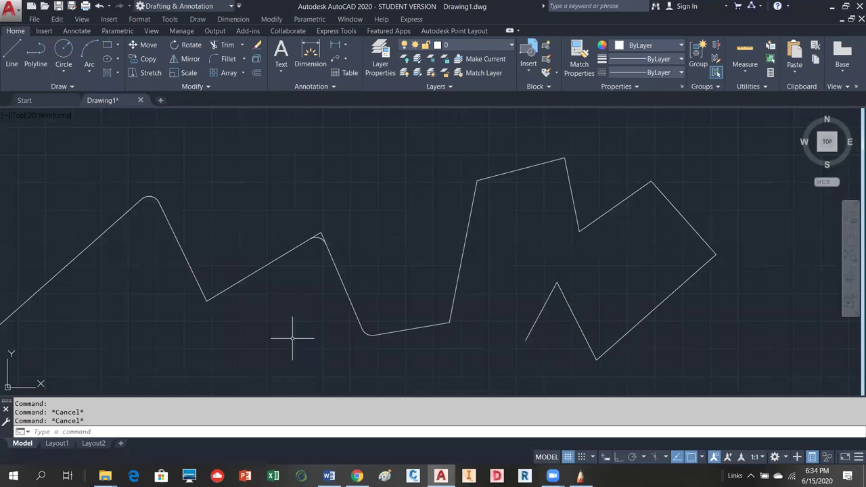
# Fillet all remaining corners of the zigzag polyline at once with radius 1, using the Fillet command's Polyline option.
pyautogui.click(223, 60)
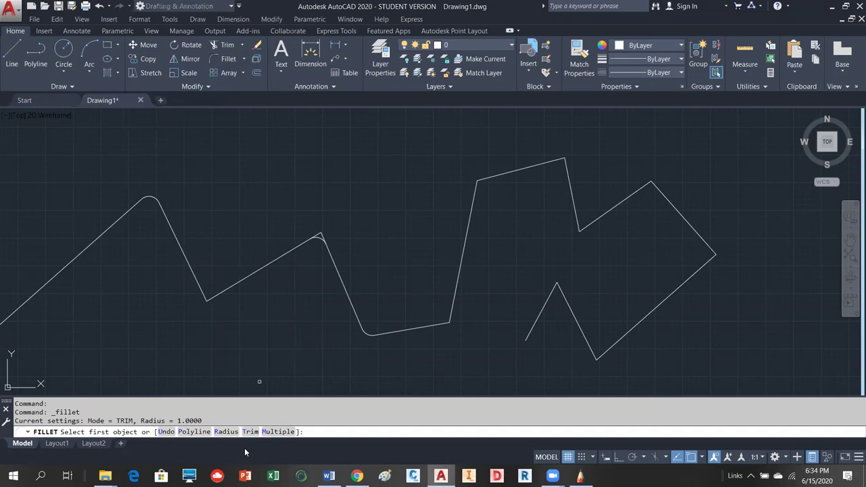
pyautogui.click(197, 432)
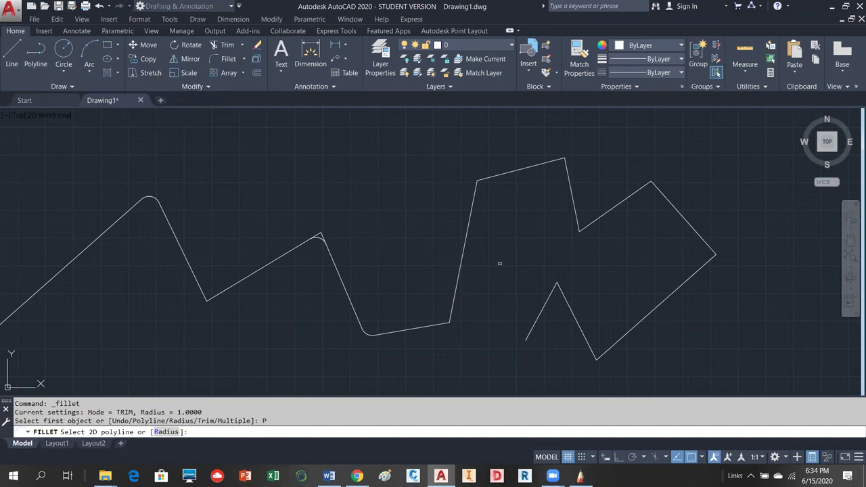
pyautogui.click(467, 235)
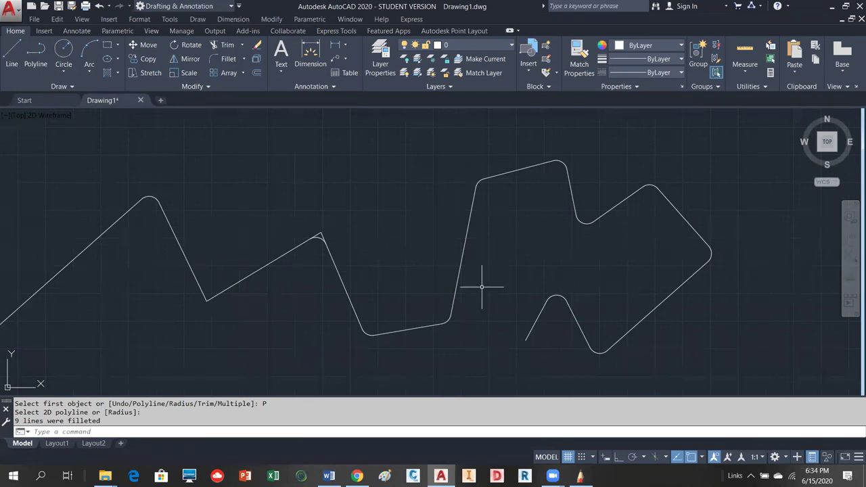
pyautogui.scroll(3, 571, 292)
pyautogui.scroll(-5, 539, 288)
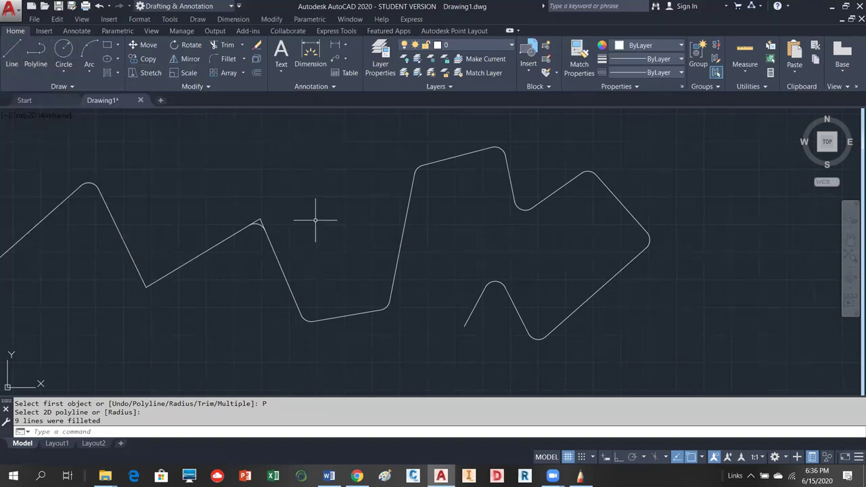
# Draw two separate lines above the zigzag shape, one rising to a peak and one descending from that same endpoint.
pyautogui.scroll(-5, 313, 309)
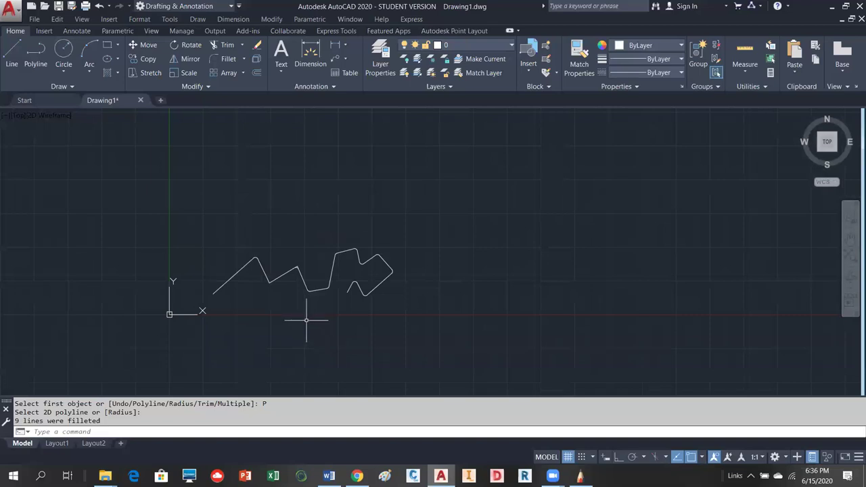
pyautogui.scroll(4, 188, 292)
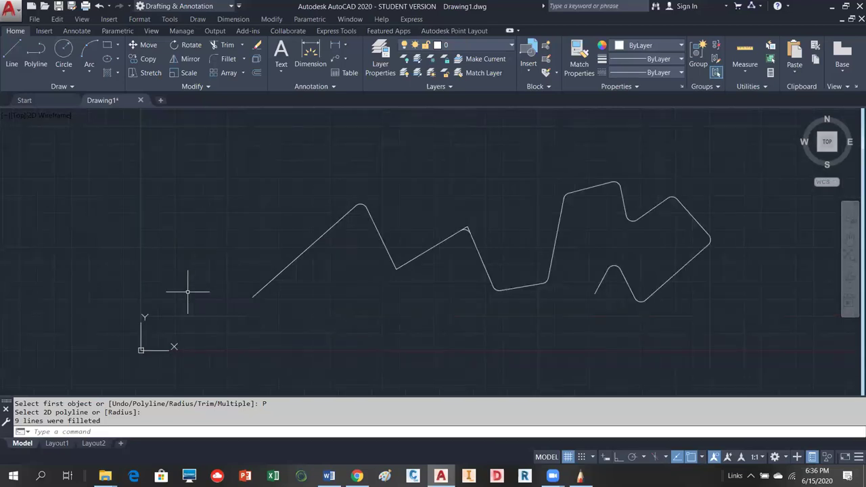
pyautogui.click(11, 54)
pyautogui.scroll(-4, 196, 281)
pyautogui.click(209, 230)
pyautogui.click(345, 148)
pyautogui.rightClick(351, 148)
pyautogui.click(392, 158)
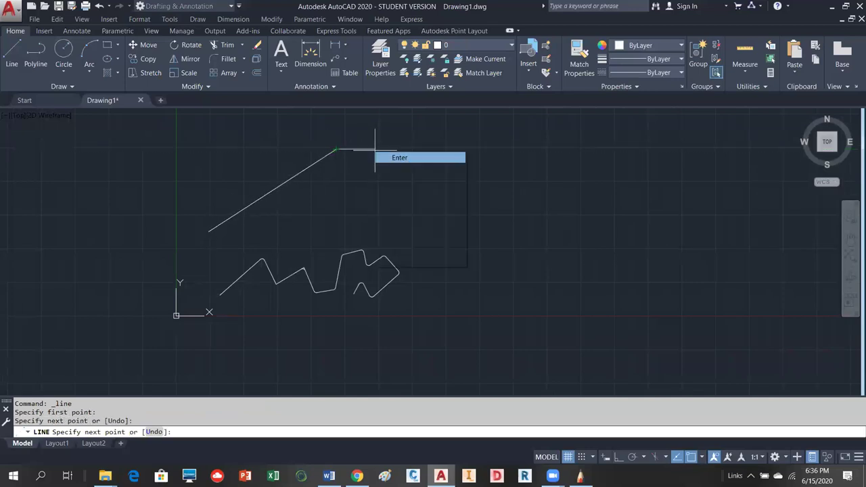
pyautogui.click(12, 53)
pyautogui.click(335, 149)
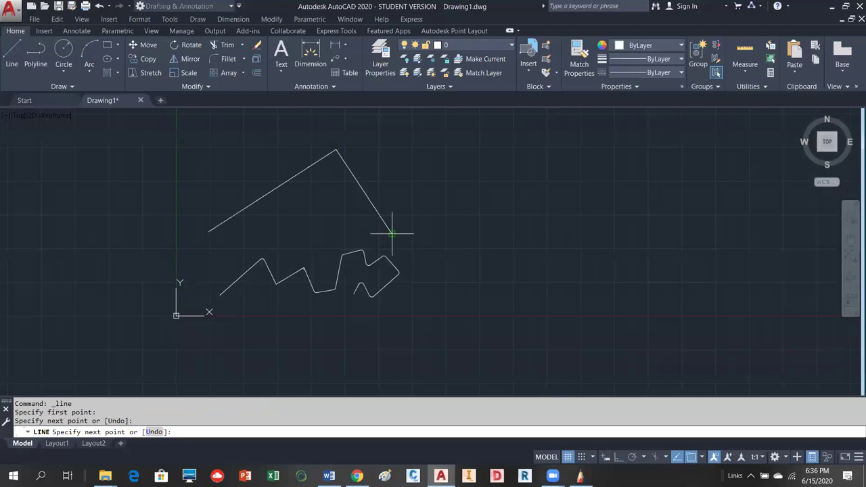
pyautogui.rightClick(415, 224)
pyautogui.click(432, 227)
# Move the descending line off the drawing plane by a displacement of 0,0,1.
pyautogui.write('m')
pyautogui.press('Return')
pyautogui.click(353, 176)
pyautogui.press('Return')
pyautogui.write('0,0,')
pyautogui.press('Return')
pyautogui.press('Return')
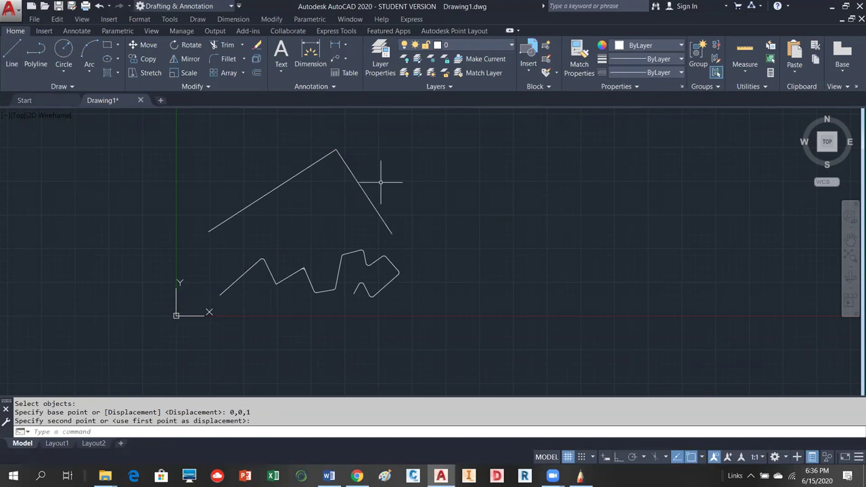
# Orbit the model in 3D to examine the peak where the two upper lines meet, and return to the top view.
pyautogui.scroll(4, 342, 138)
pyautogui.moveTo(339, 149); pyautogui.dragTo(328, 165, button='middle')
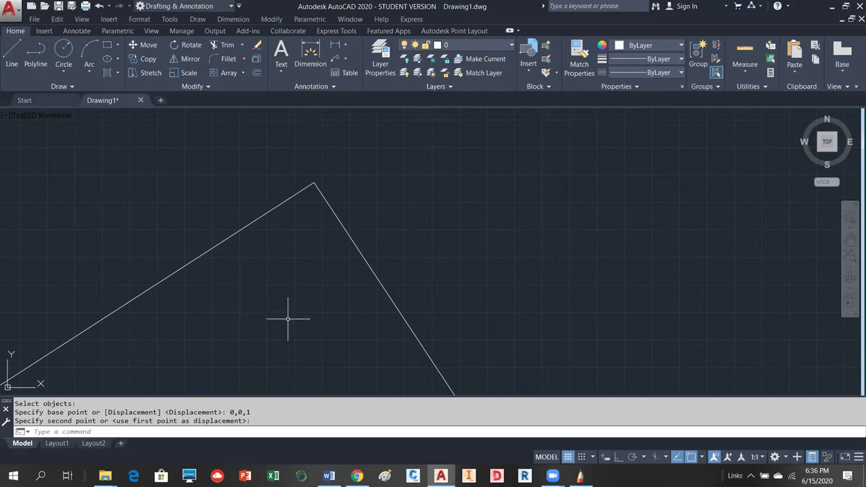
pyautogui.scroll(2, 289, 318)
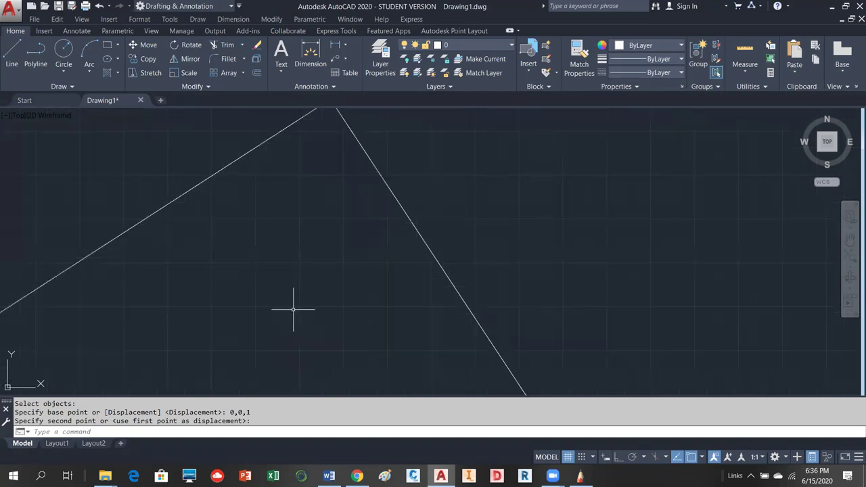
pyautogui.scroll(-2, 442, 295)
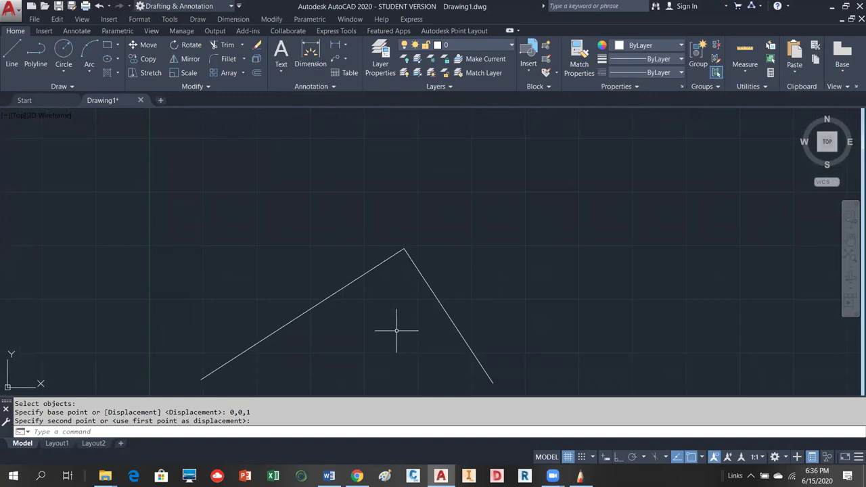
pyautogui.write('3do')
pyautogui.press('Return')
pyautogui.moveTo(408, 358)
pyautogui.mouseDown()
pyautogui.moveTo(419, 342)
pyautogui.moveTo(422, 282)
pyautogui.moveTo(391, 295)
pyautogui.moveTo(400, 289)
pyautogui.mouseUp()
pyautogui.scroll(4, 397, 293)
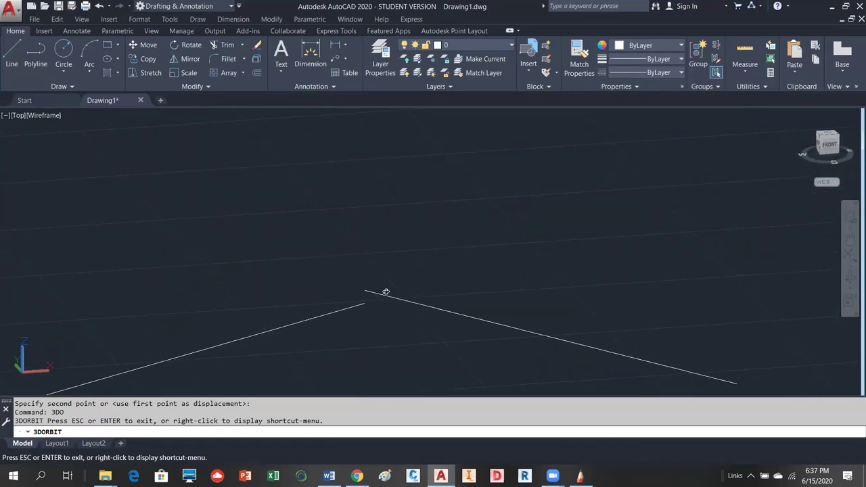
pyautogui.rightClick(526, 239)
pyautogui.click(549, 246)
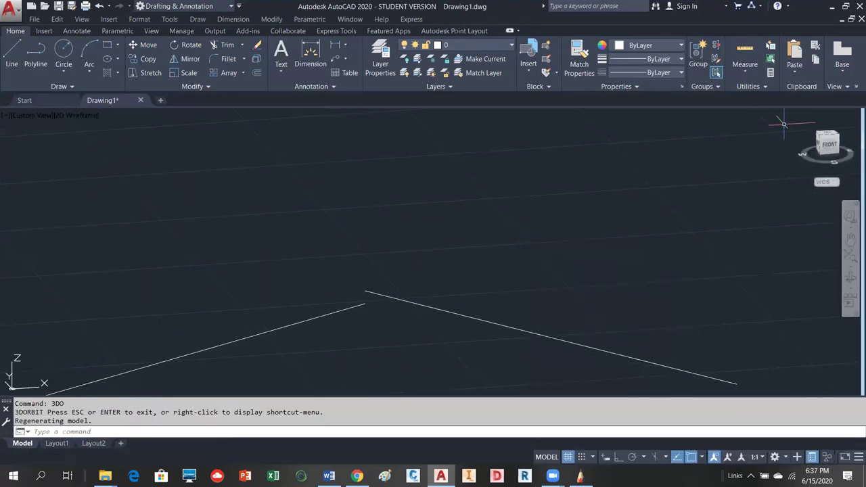
pyautogui.click(830, 135)
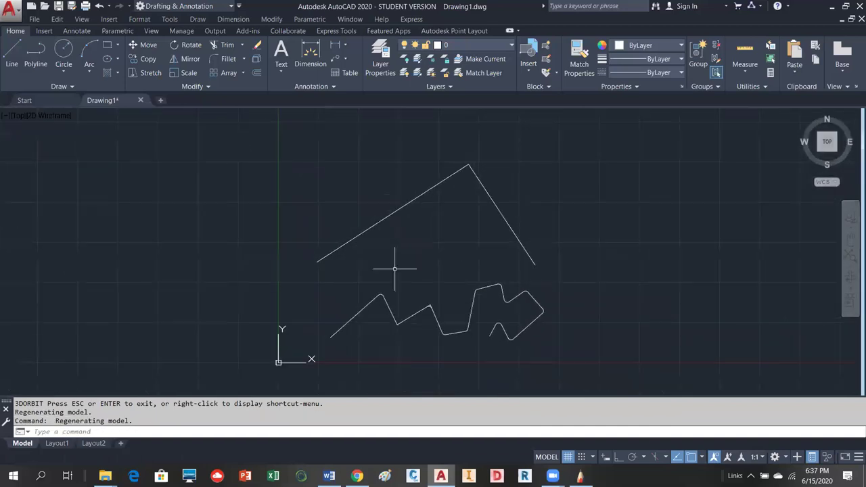
# Try to fillet the two upper lines at their peak with a radius of 1.
pyautogui.scroll(3, 467, 177)
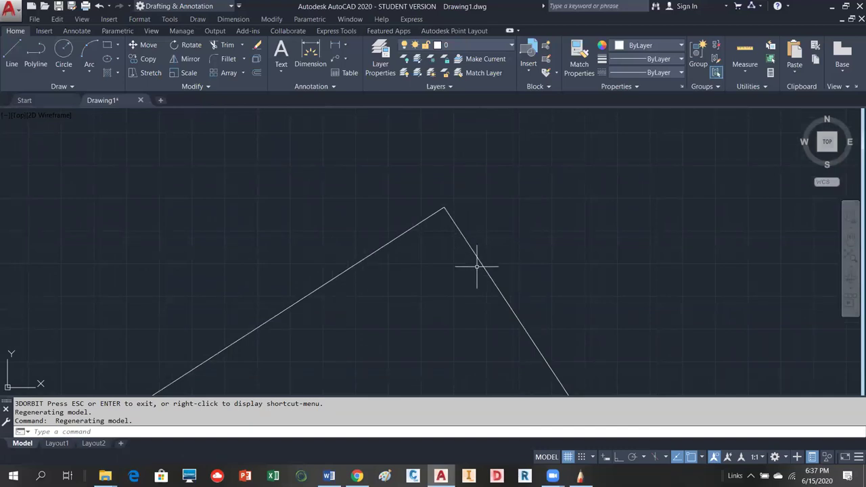
pyautogui.click(214, 58)
pyautogui.click(363, 260)
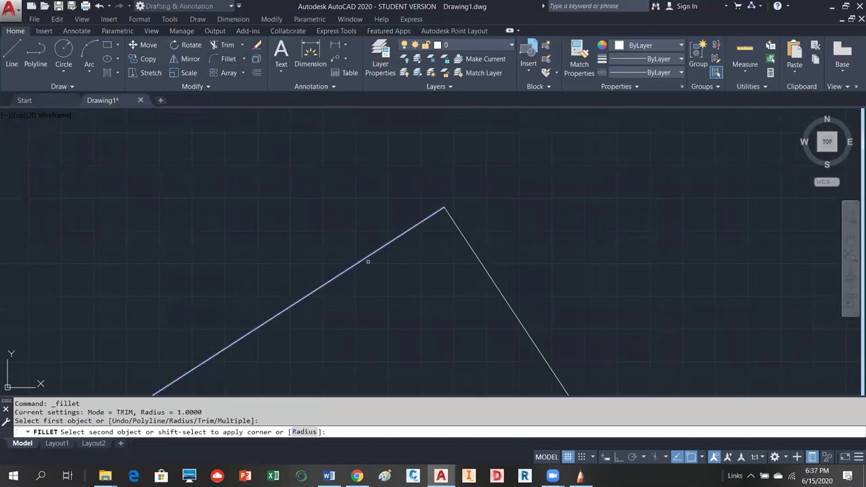
pyautogui.click(485, 271)
pyautogui.click(487, 269)
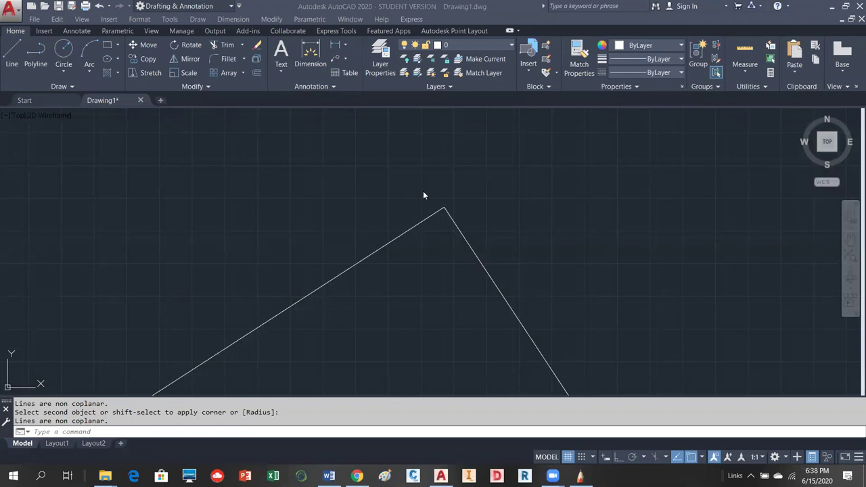
pyautogui.click(477, 197)
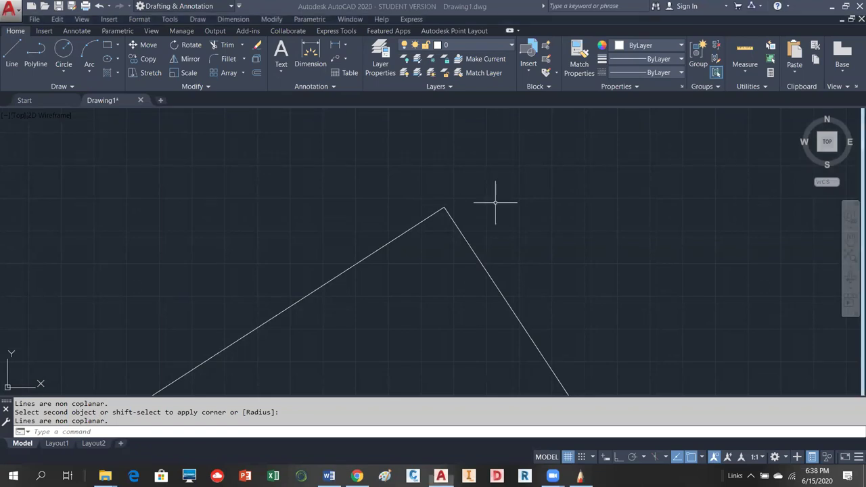
pyautogui.click(387, 172)
pyautogui.press('Escape')
# Zoom to the drawing extents and erase all objects.
pyautogui.write('z')
pyautogui.press('Return')
pyautogui.write('e')
pyautogui.press('Return')
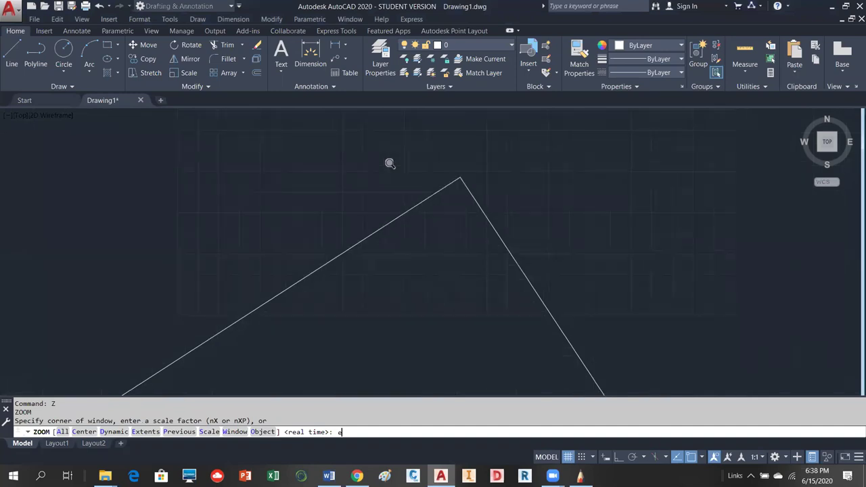
pyautogui.scroll(-1, 375, 320)
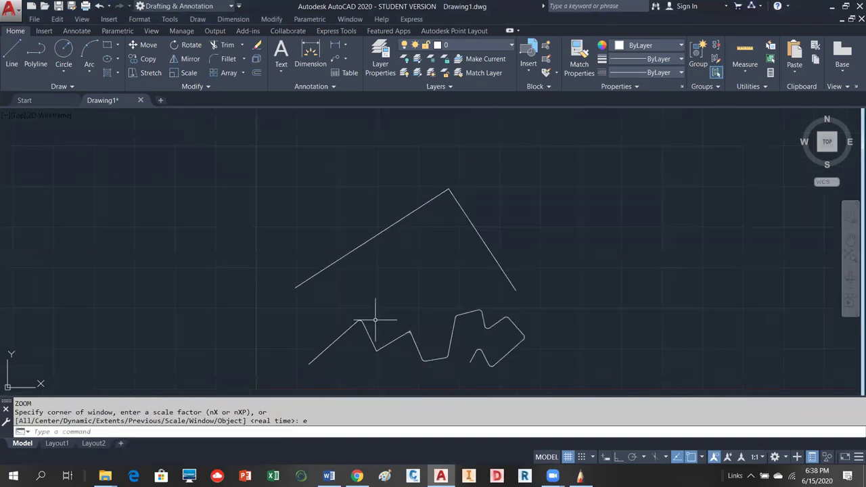
pyautogui.click(256, 44)
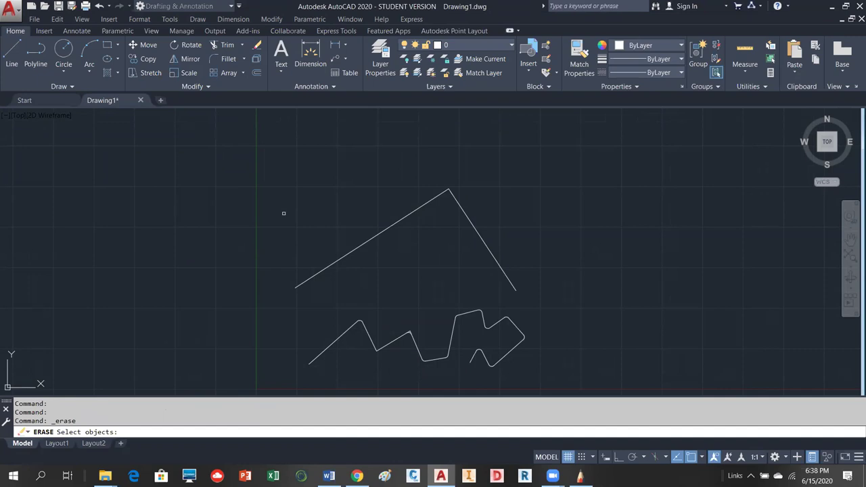
pyautogui.write('all')
pyautogui.press('Return')
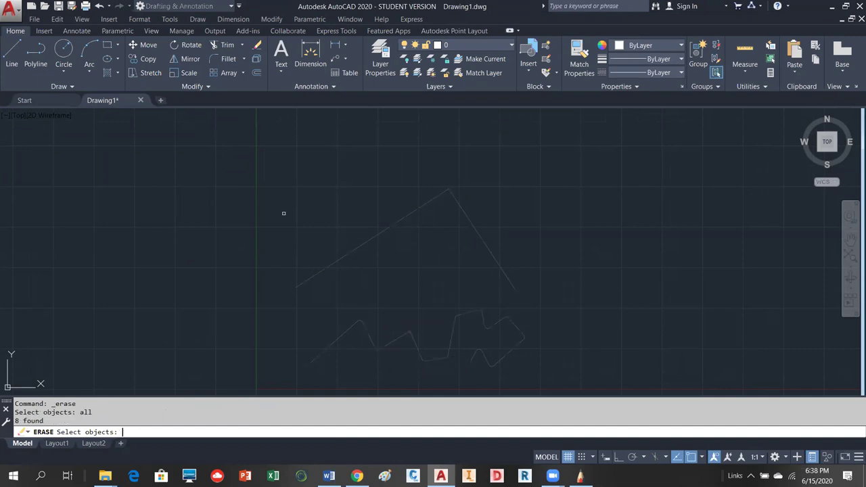
pyautogui.press('Return')
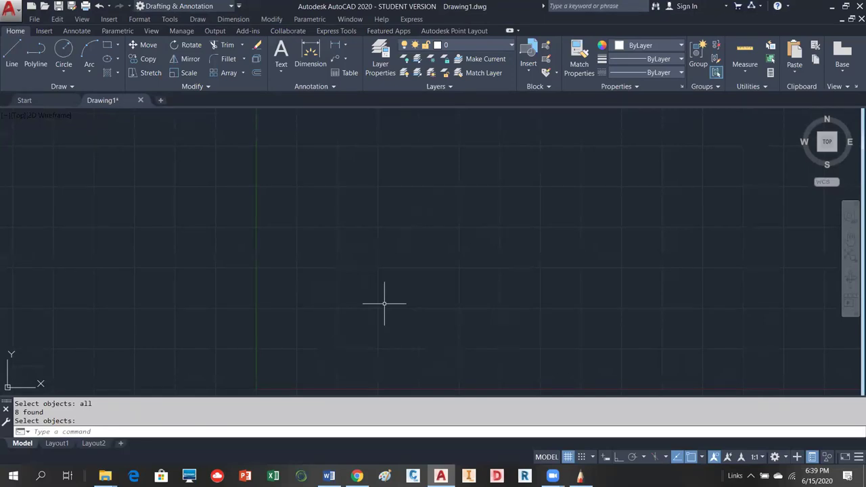
# Finish erasing all objects and zoom the empty drawing to its extents, followed by a Zoom All.
pyautogui.press('Return')
pyautogui.write('z')
pyautogui.press('Return')
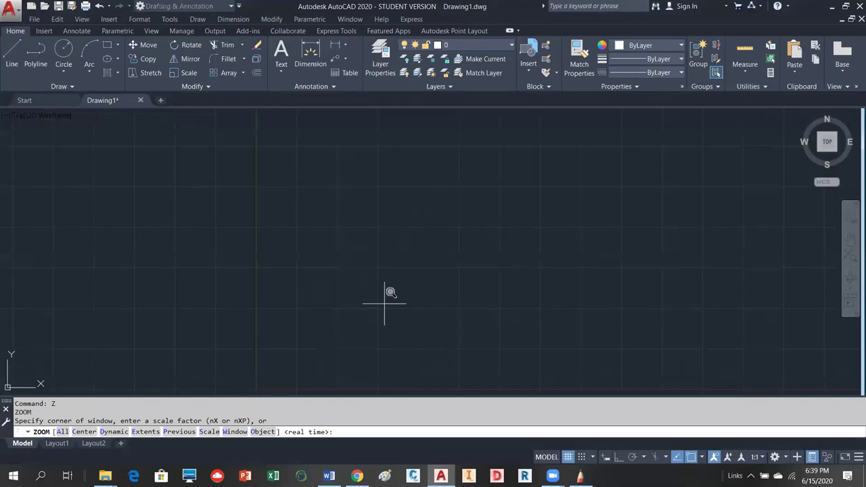
pyautogui.write('e')
pyautogui.press('Return')
pyautogui.press('Return')
pyautogui.write('a')
pyautogui.press('Return')
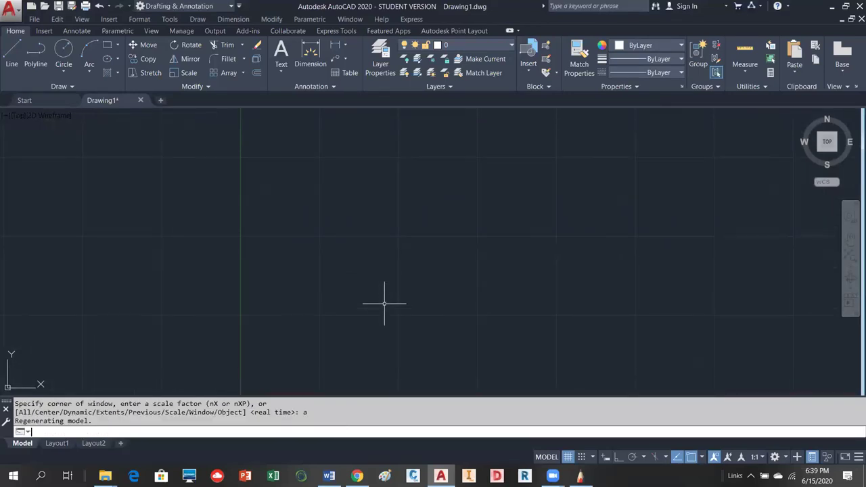
# Draw a zigzag of three connected separate lines: rising to a peak, descending to a valley, and rising again.
pyautogui.click(11, 52)
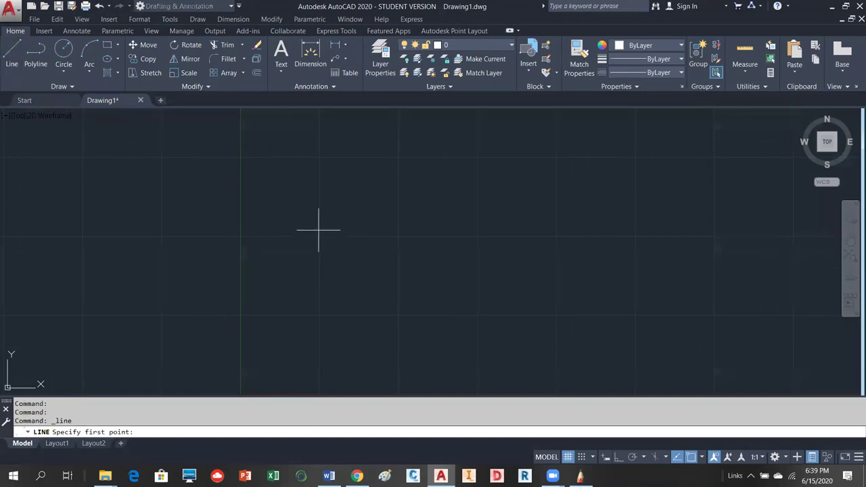
pyautogui.click(282, 299)
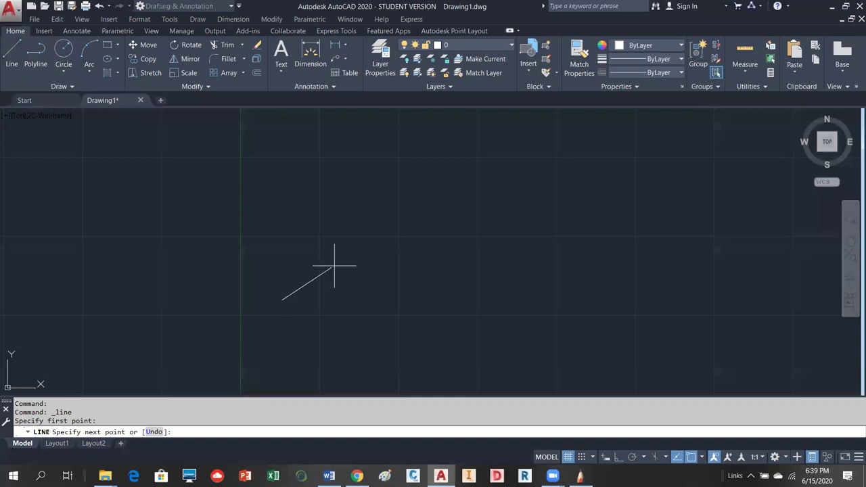
pyautogui.click(400, 142)
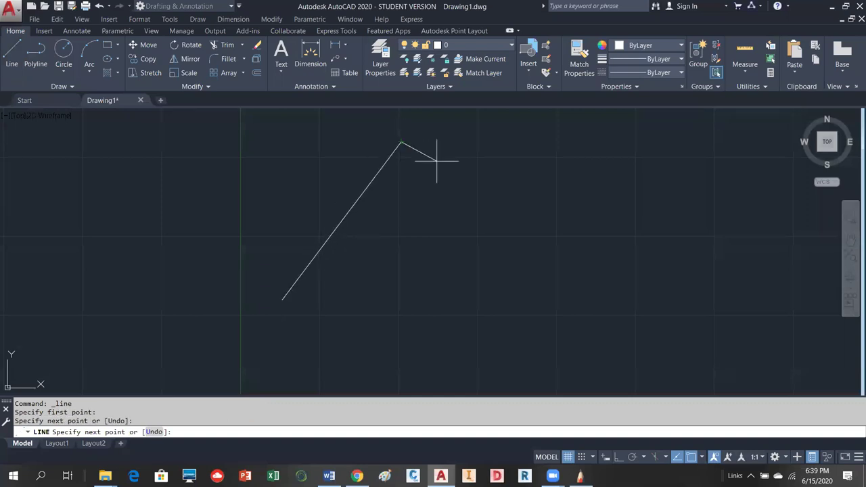
pyautogui.click(471, 258)
pyautogui.click(600, 138)
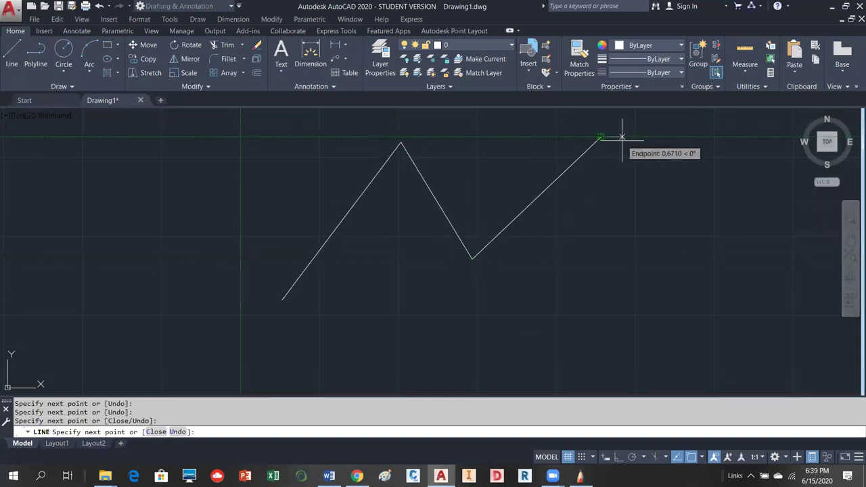
pyautogui.rightClick(621, 138)
pyautogui.click(644, 148)
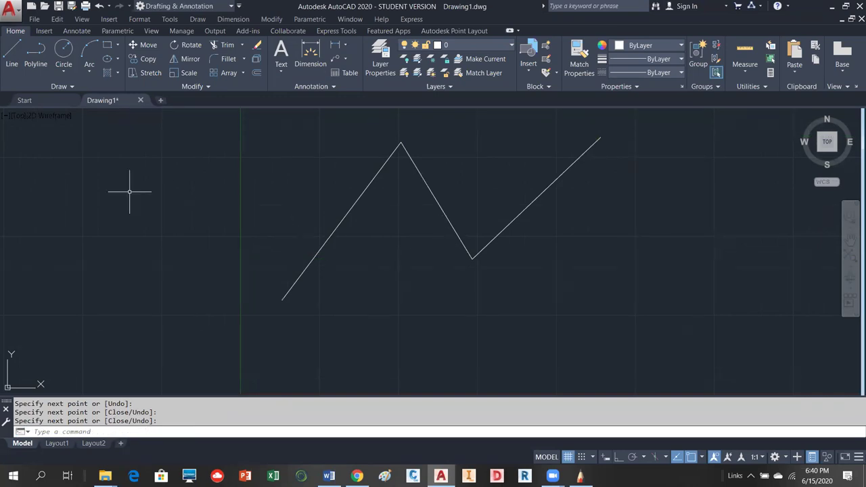
# Draw a similar three-segment zigzag polyline below the lines, with its final segment roughly parallel to the last line.
pyautogui.click(35, 58)
pyautogui.scroll(-4, 369, 349)
pyautogui.scroll(2, 358, 342)
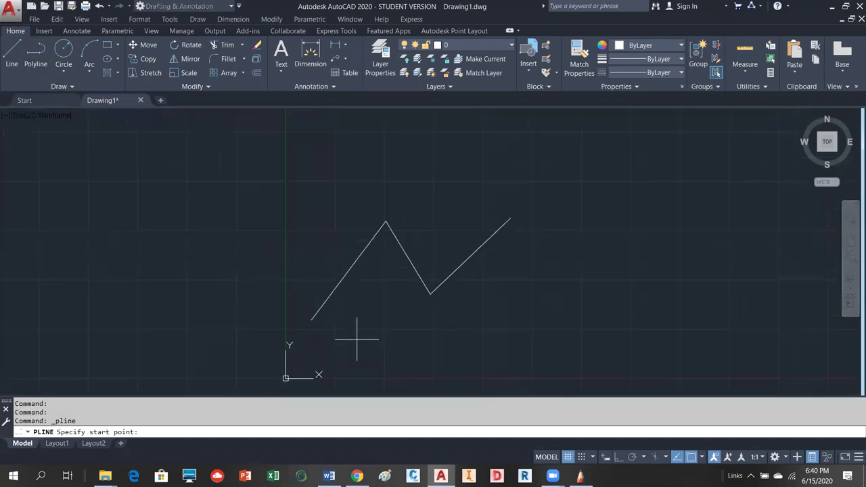
pyautogui.click(409, 319)
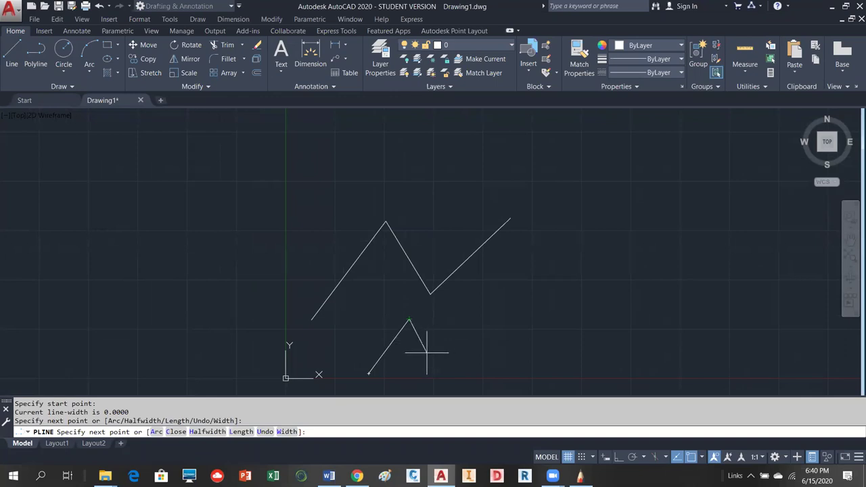
pyautogui.click(427, 351)
pyautogui.click(535, 244)
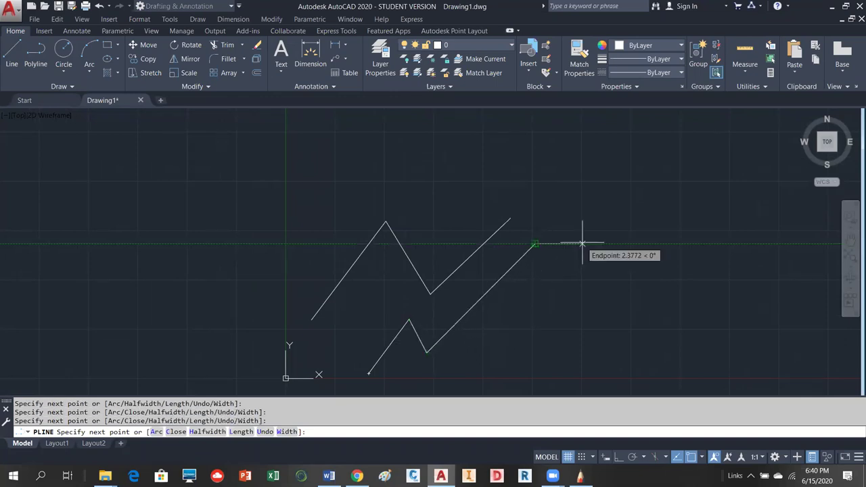
pyautogui.rightClick(581, 242)
pyautogui.click(603, 252)
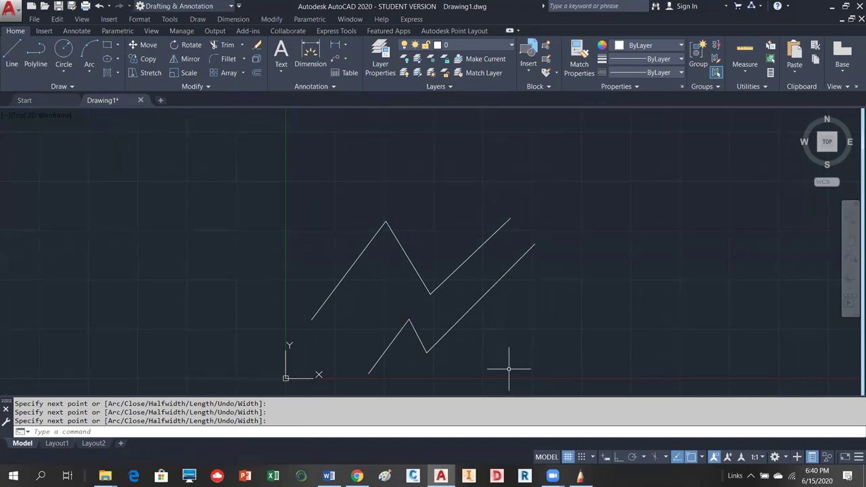
# Offset the first rising line of the upper zigzag by 0.5 to its upper-left side.
pyautogui.press('Return')
pyautogui.write('z')
pyautogui.press('Return')
pyautogui.write('e')
pyautogui.press('Return')
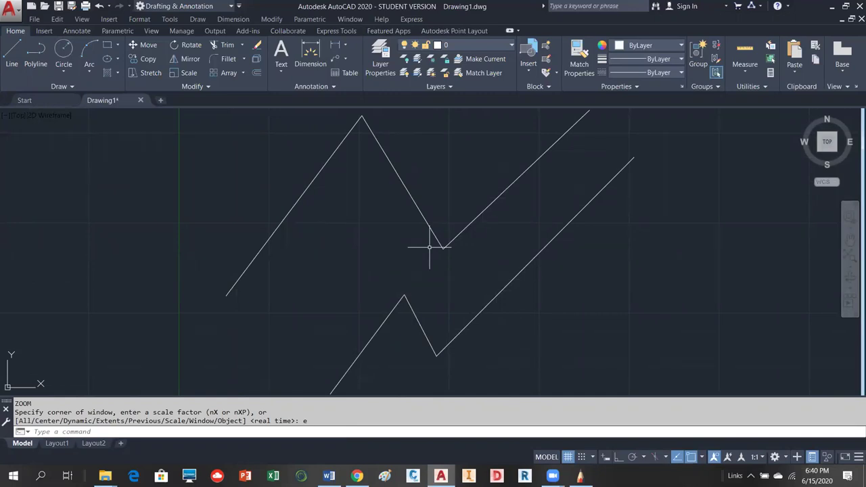
pyautogui.click(257, 74)
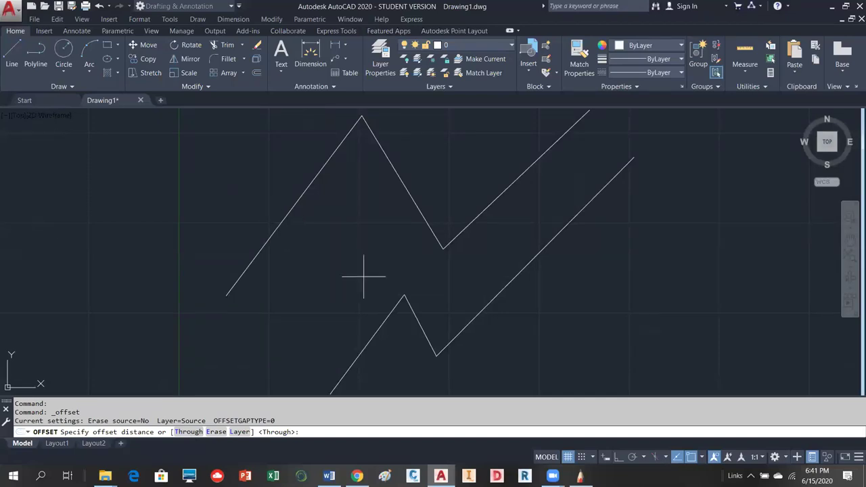
pyautogui.scroll(-2, 232, 386)
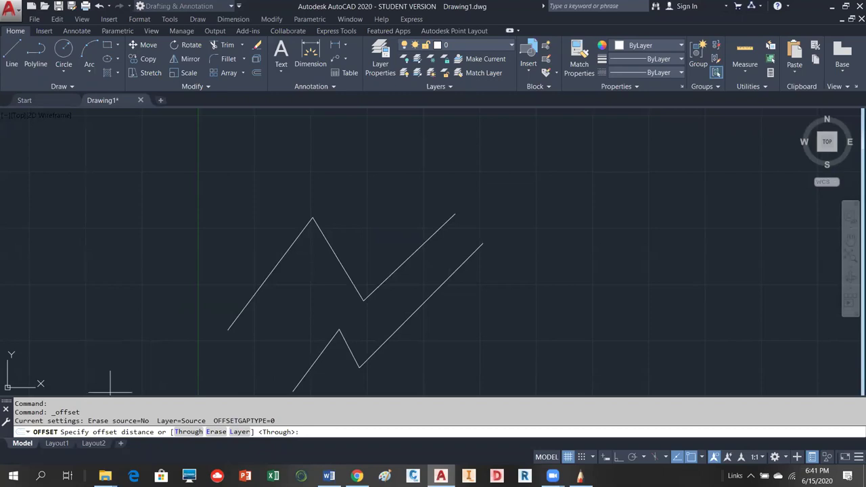
pyautogui.write('.5')
pyautogui.press('Return')
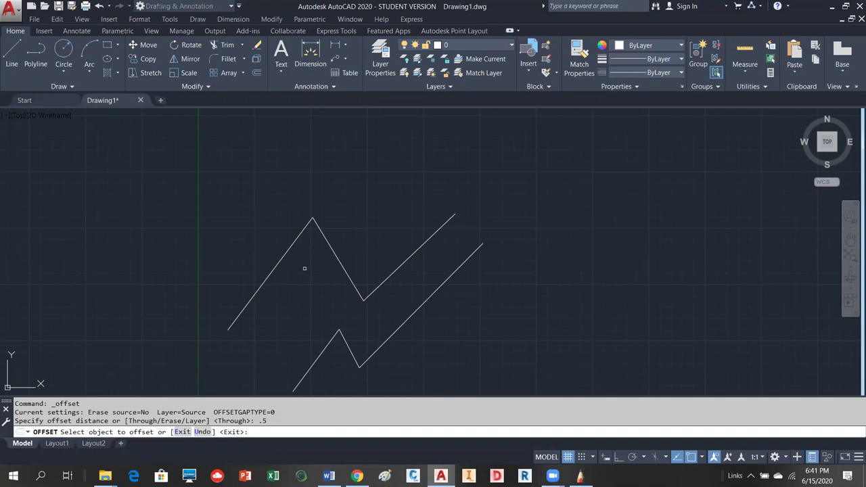
pyautogui.scroll(-4, 254, 253)
pyautogui.scroll(8, 256, 264)
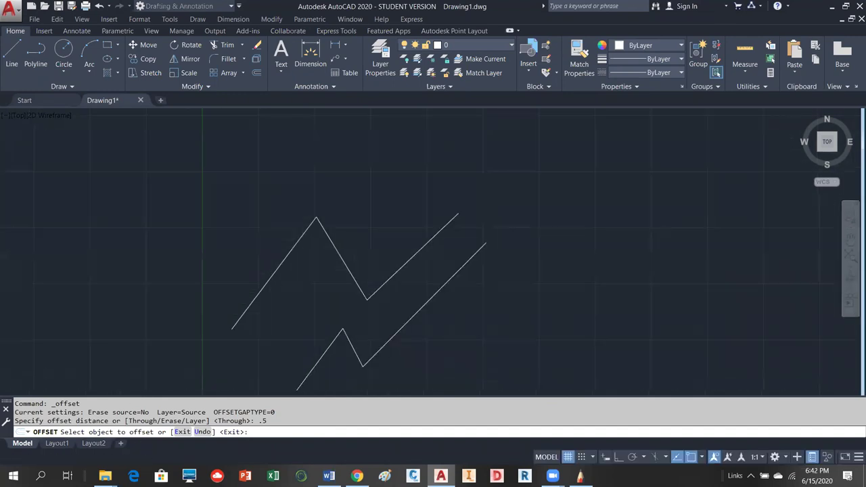
pyautogui.click(306, 287)
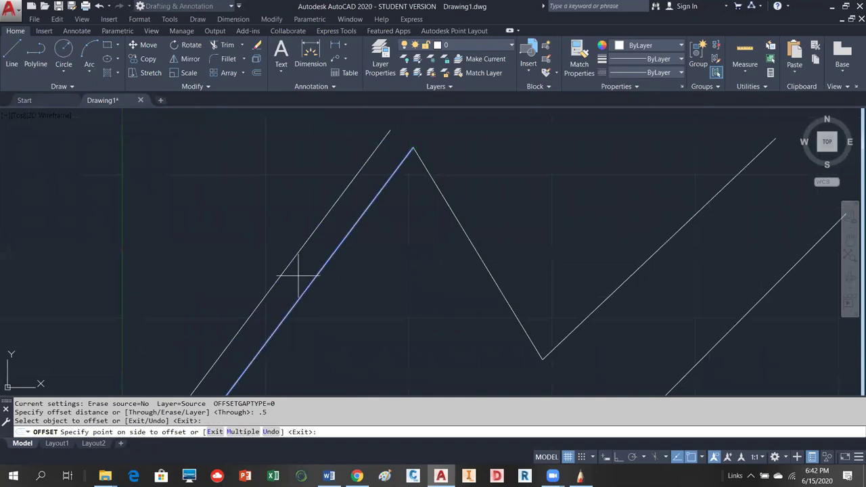
pyautogui.click(222, 185)
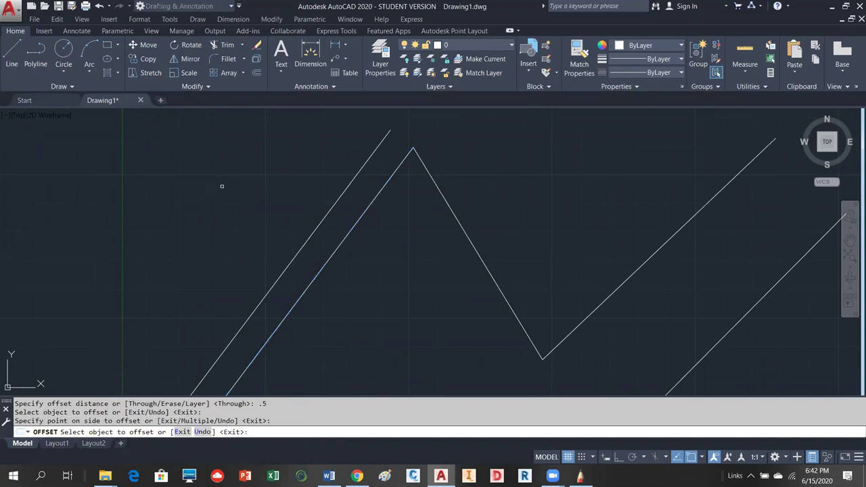
# Offset the middle and last lines of the upper zigzag to their upper sides by the same distance.
pyautogui.click(469, 235)
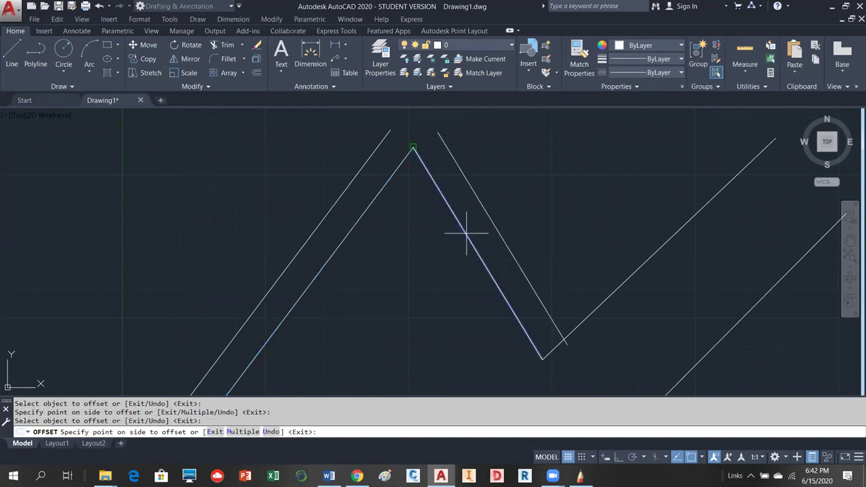
pyautogui.click(510, 172)
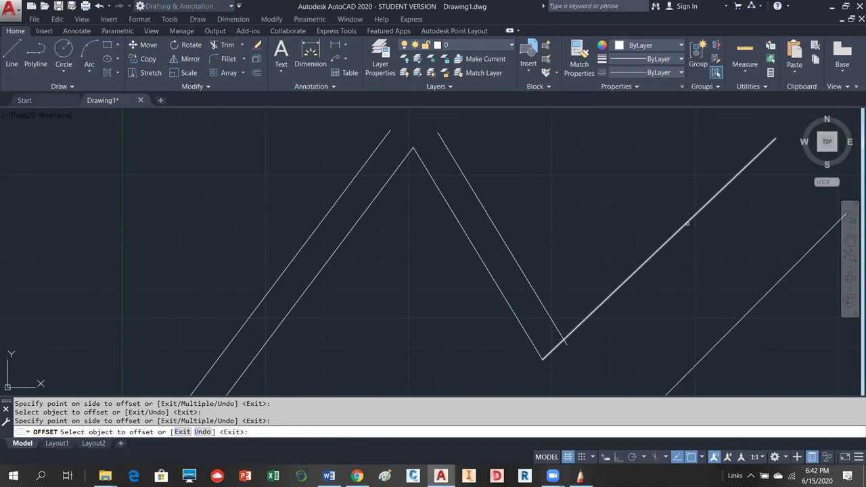
pyautogui.click(686, 223)
pyautogui.click(603, 145)
pyautogui.rightClick(604, 146)
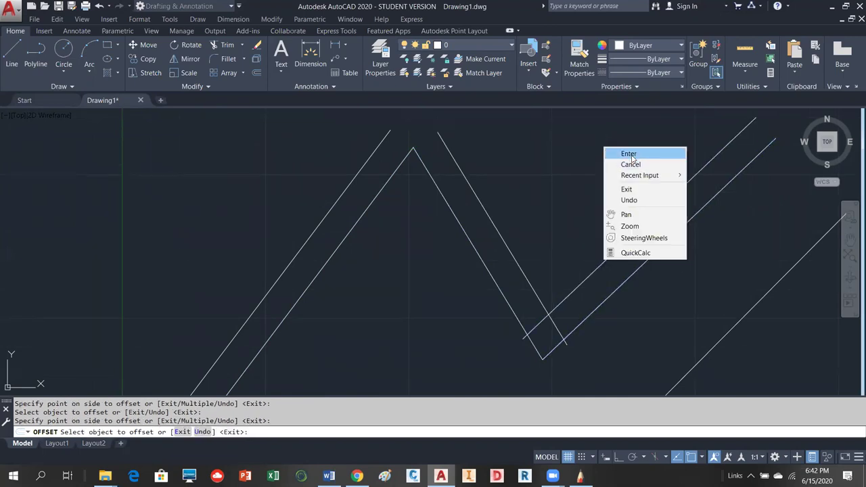
pyautogui.click(632, 157)
# Fillet the first two offset lines into a sharp peak with a radius of 0, using the Multiple option.
pyautogui.scroll(-5, 216, 236)
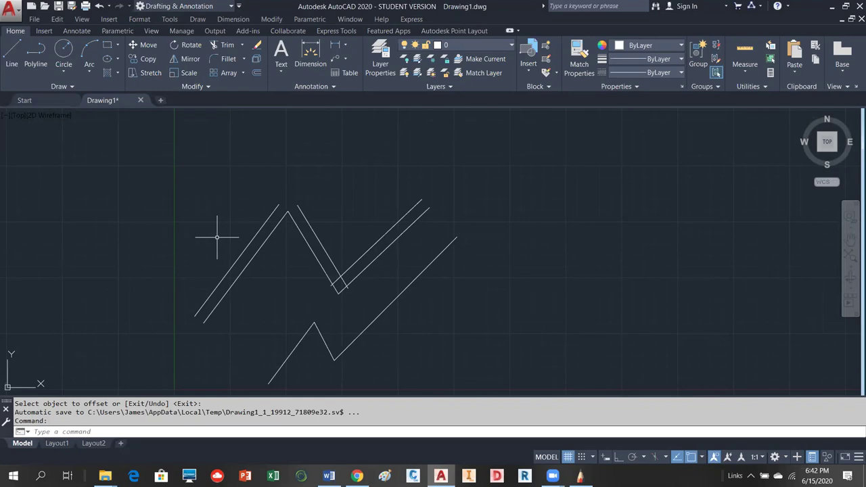
pyautogui.scroll(4, 230, 263)
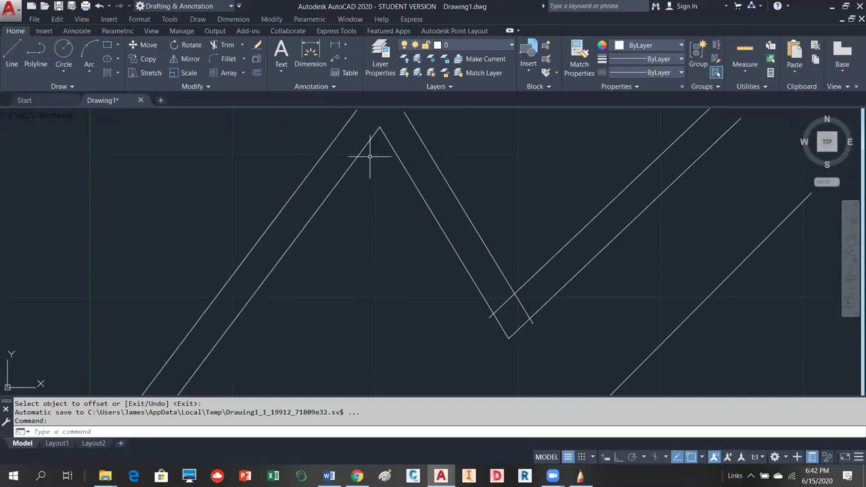
pyautogui.scroll(-2, 377, 228)
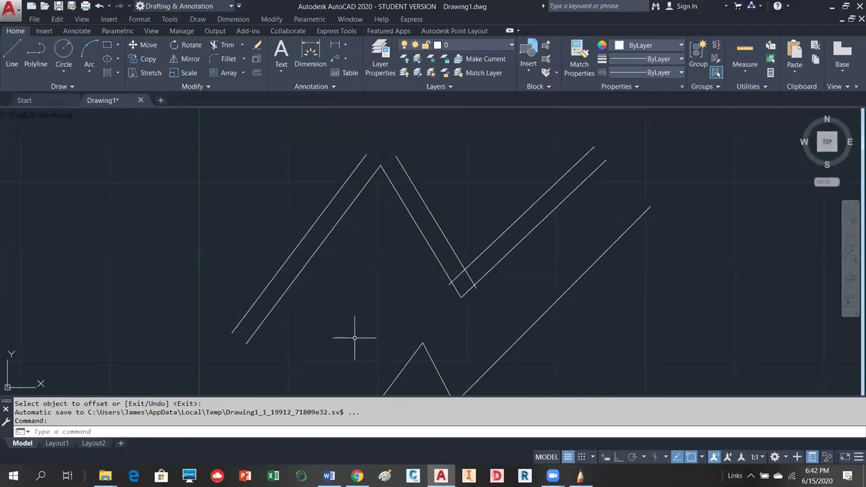
pyautogui.click(229, 59)
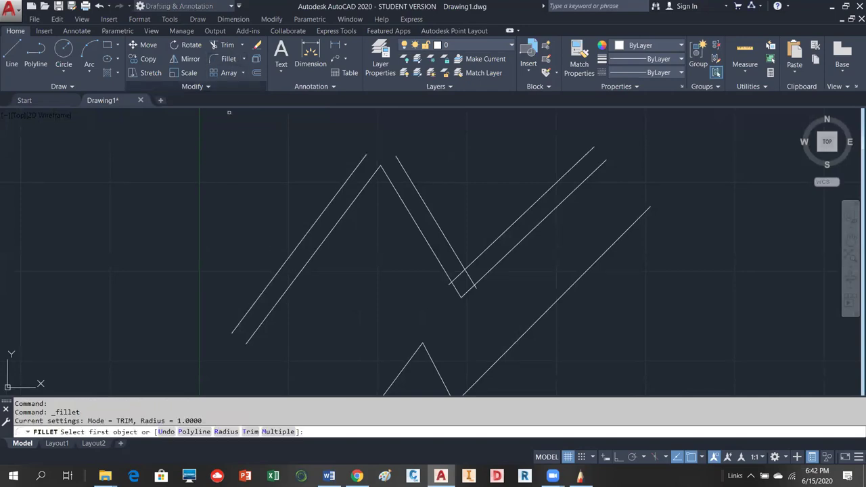
pyautogui.click(228, 432)
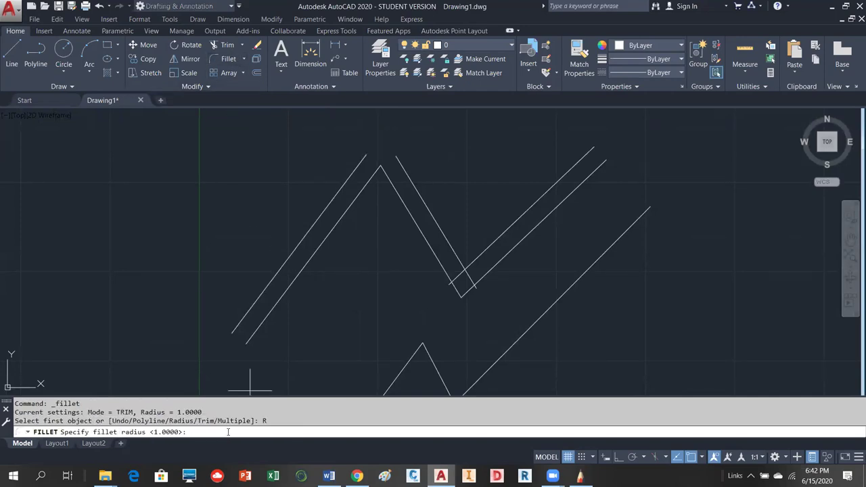
pyautogui.write('0')
pyautogui.press('Return')
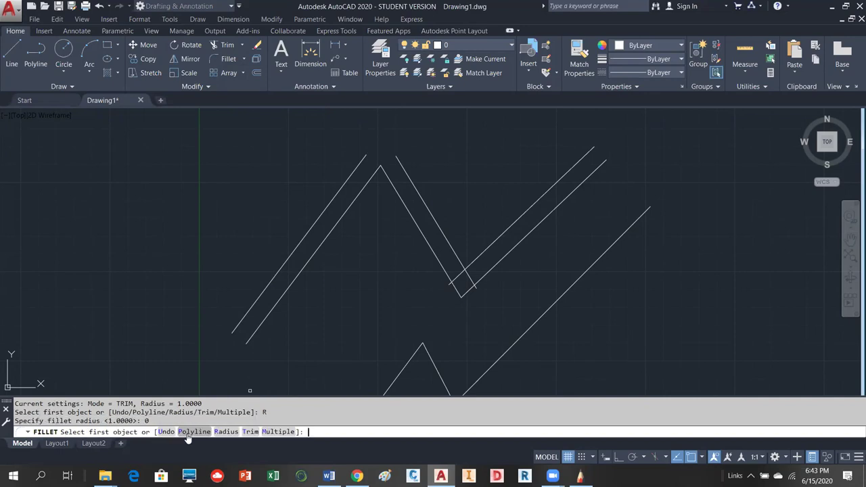
pyautogui.click(287, 435)
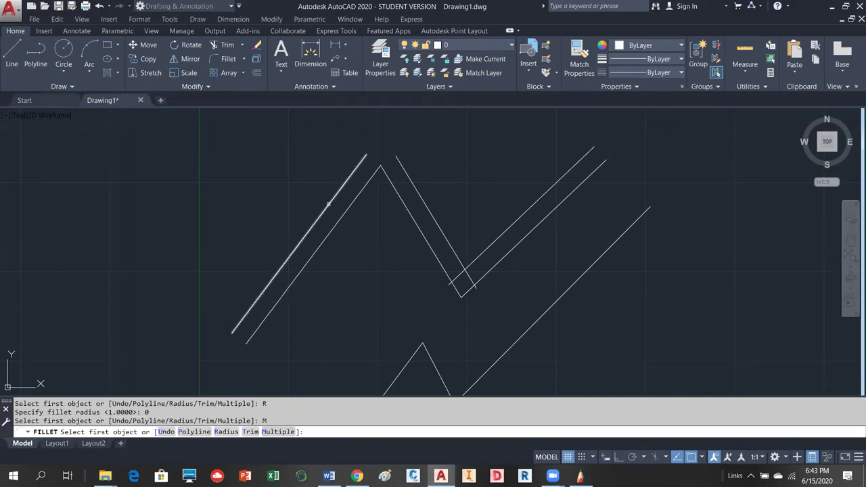
pyautogui.click(328, 204)
pyautogui.click(406, 174)
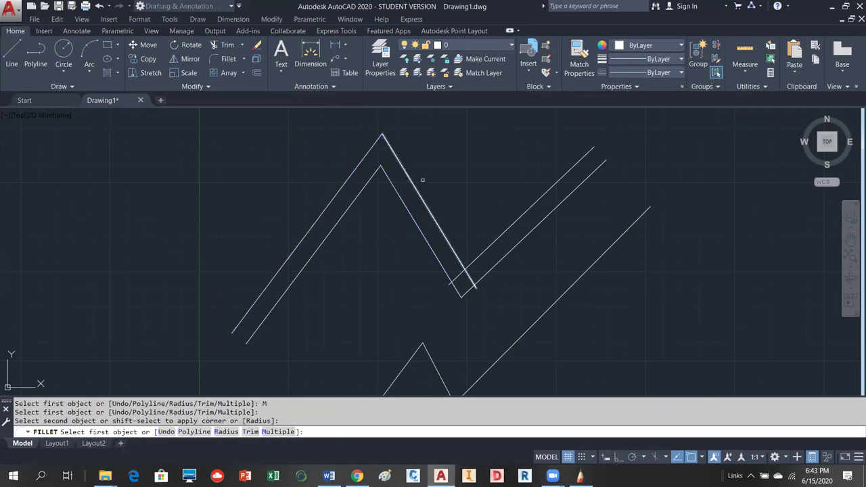
# Fillet the middle and last offset lines into a sharp corner at the valley and end the Fillet command.
pyautogui.click(430, 222)
pyautogui.click(499, 231)
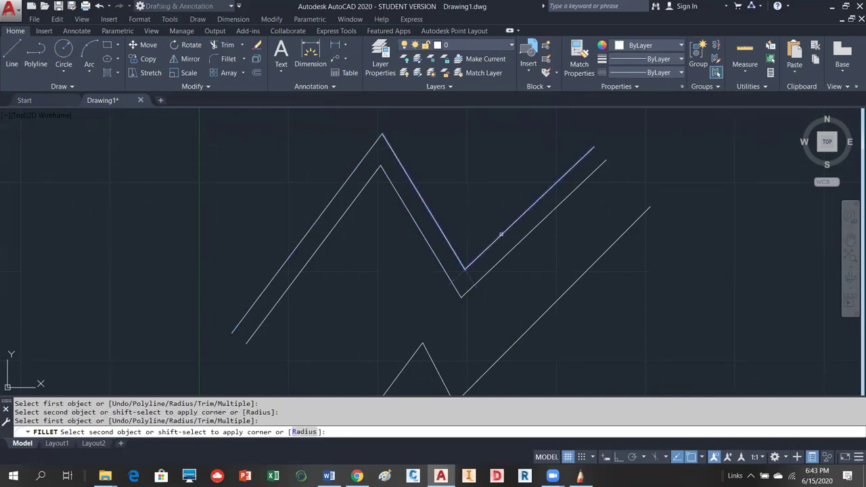
pyautogui.rightClick(469, 190)
pyautogui.click(492, 196)
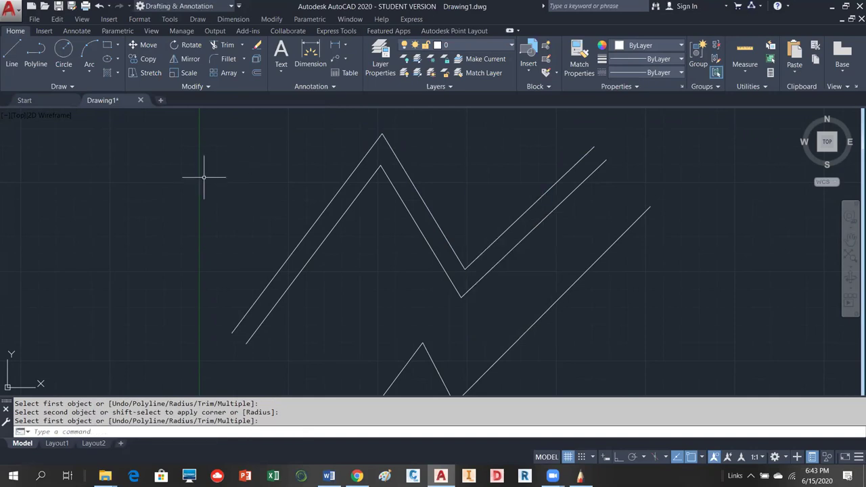
# Offset the lower zigzag polyline by 0.5 to its lower-right side.
pyautogui.scroll(-2, 258, 202)
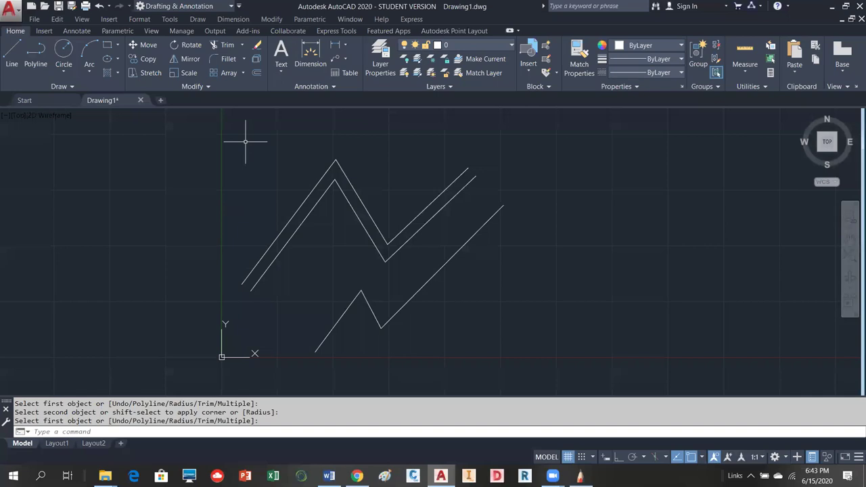
pyautogui.click(256, 74)
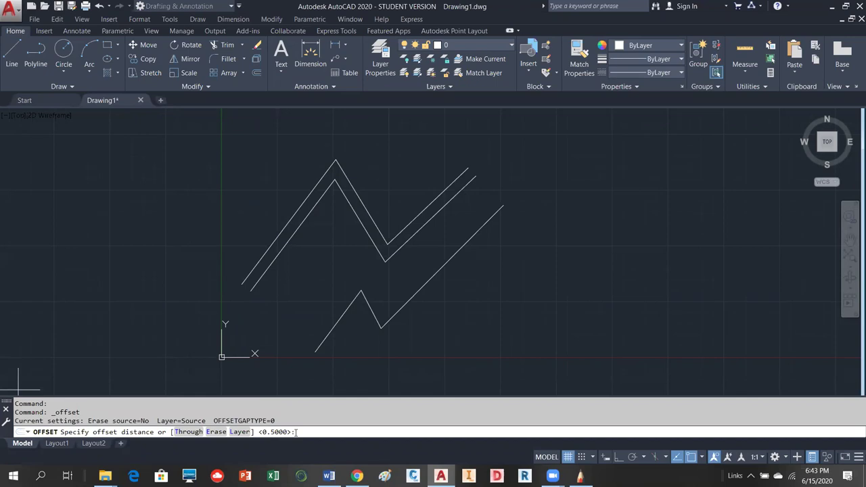
pyautogui.press('Return')
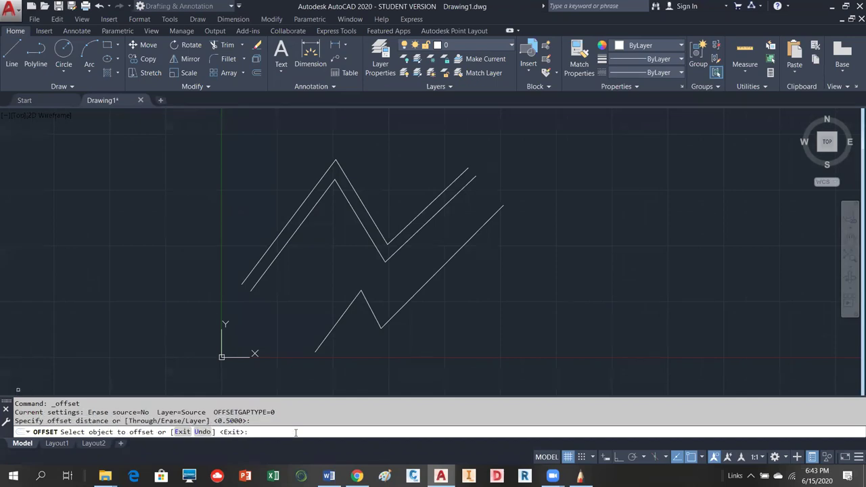
pyautogui.click(455, 257)
pyautogui.click(500, 298)
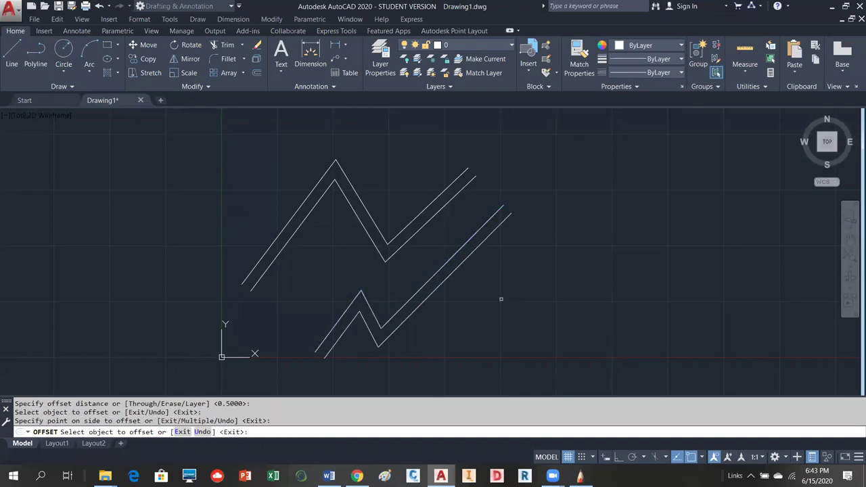
# End the Offset command and examine the corners and open ends of the offset zigzags, comparing the polyline with the separate lines.
pyautogui.scroll(2, 479, 315)
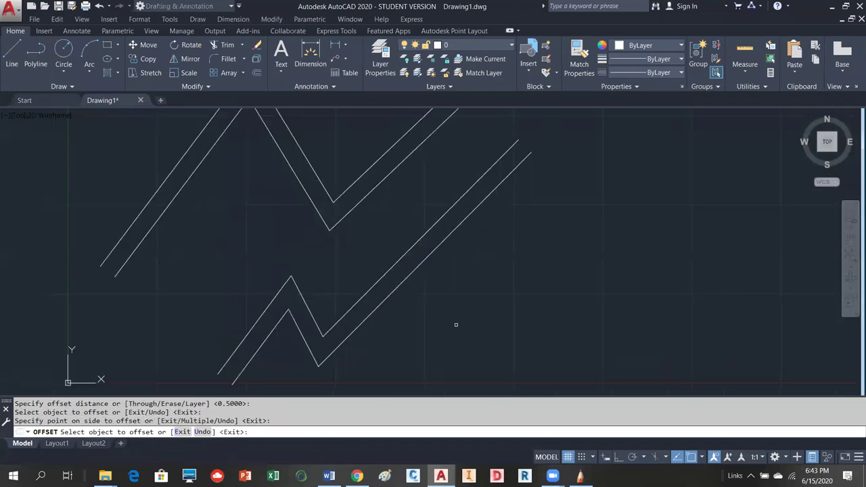
pyautogui.press('Escape')
pyautogui.scroll(-1, 344, 348)
pyautogui.scroll(2, 335, 353)
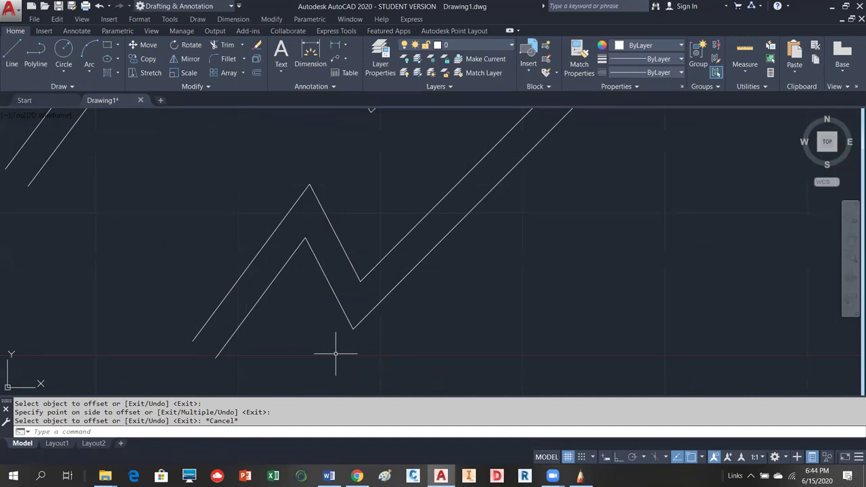
pyautogui.scroll(-3, 240, 303)
pyautogui.scroll(2, 246, 246)
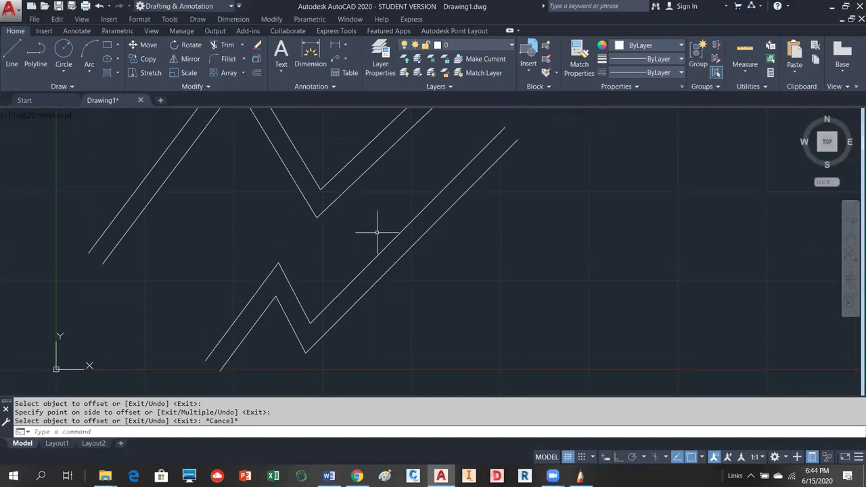
pyautogui.scroll(-2, 430, 176)
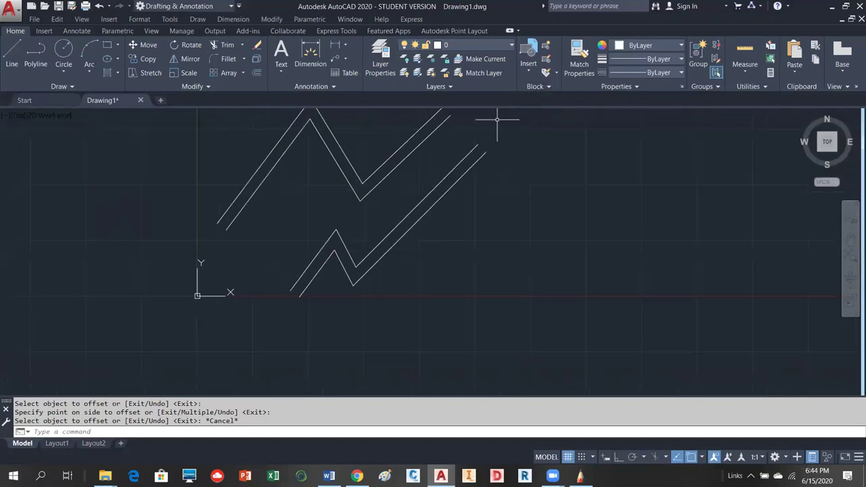
pyautogui.scroll(3, 488, 126)
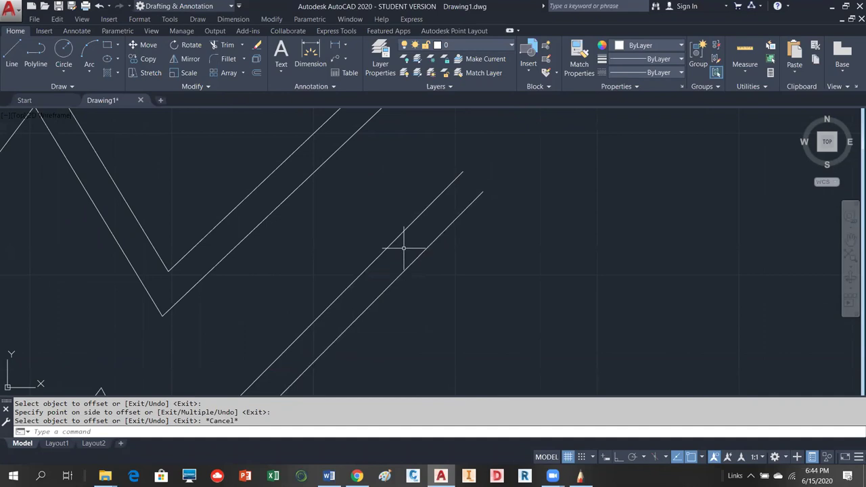
pyautogui.scroll(-5, 379, 247)
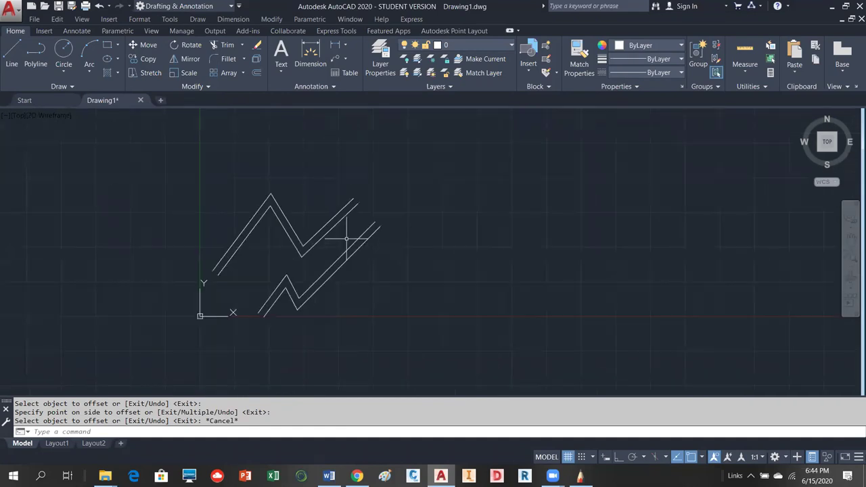
# Draw a three-point arc in the empty area to the right of the zigzags, bulging toward the upper right.
pyautogui.click(89, 50)
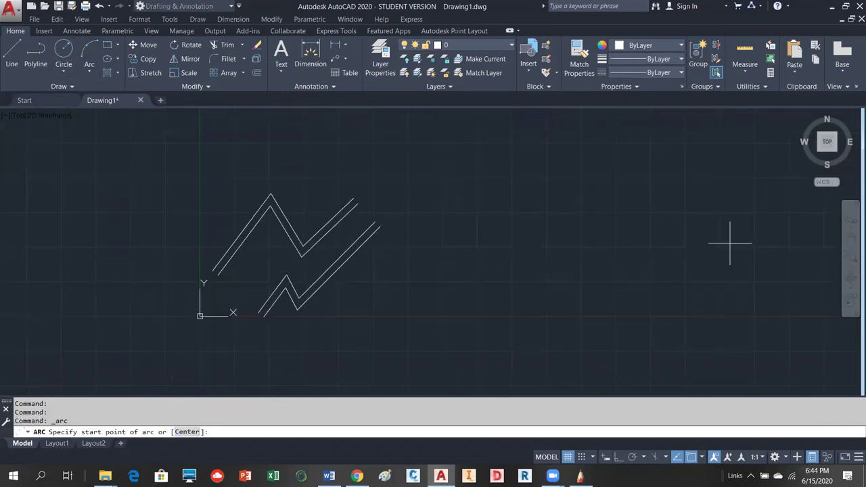
pyautogui.click(603, 232)
pyautogui.click(609, 240)
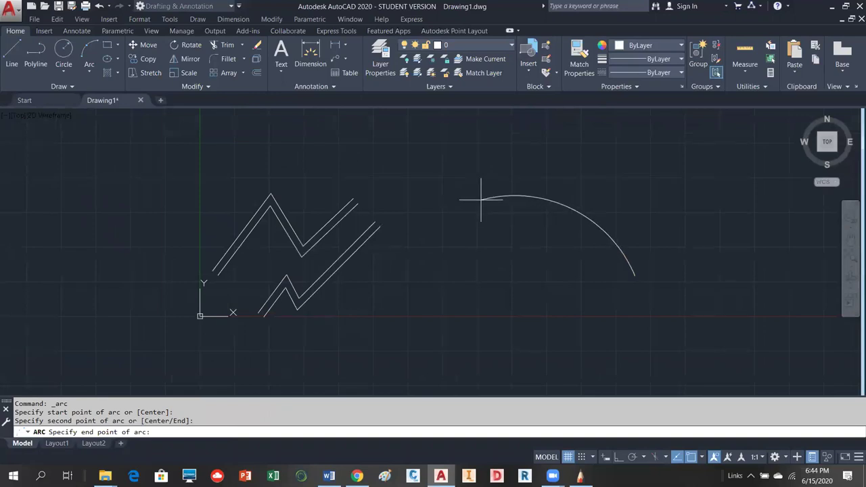
pyautogui.click(481, 195)
# Offset the arc by 0.5 to its outer side.
pyautogui.scroll(4, 593, 205)
pyautogui.scroll(-2, 232, 257)
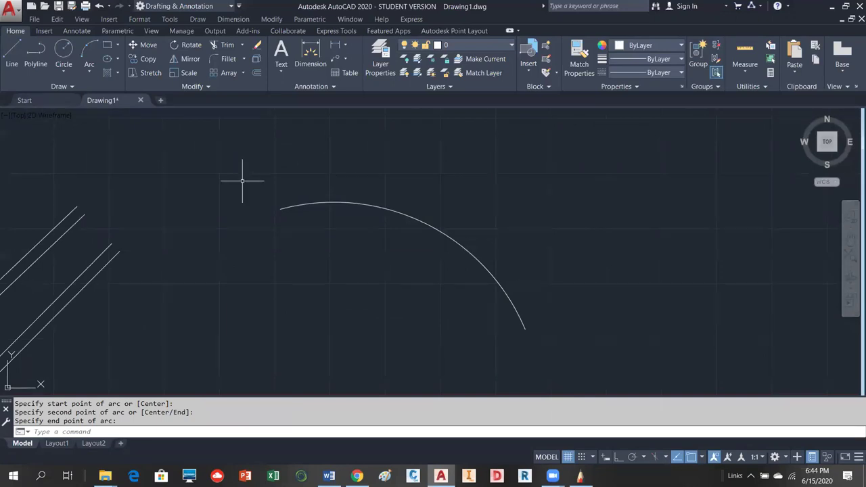
pyautogui.click(258, 73)
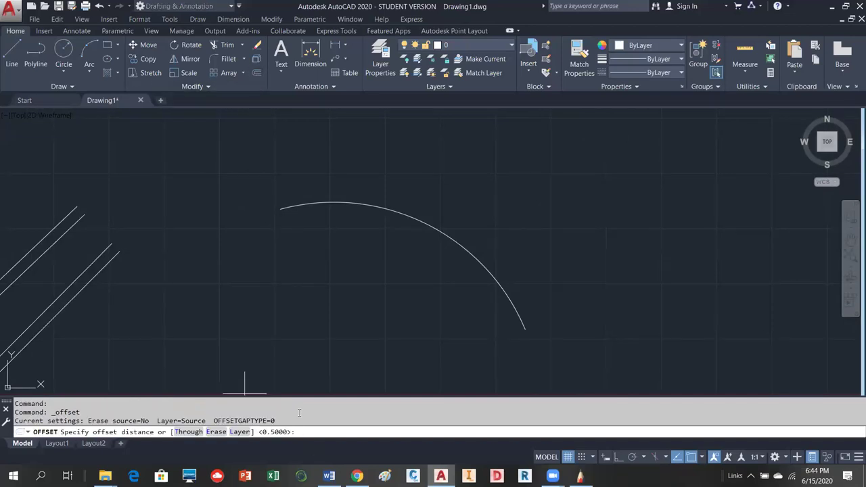
pyautogui.press('Return')
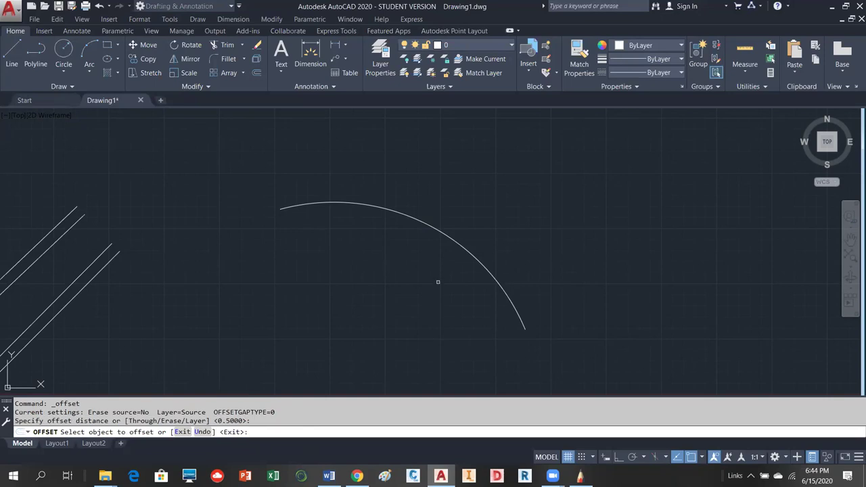
pyautogui.click(401, 219)
pyautogui.click(419, 182)
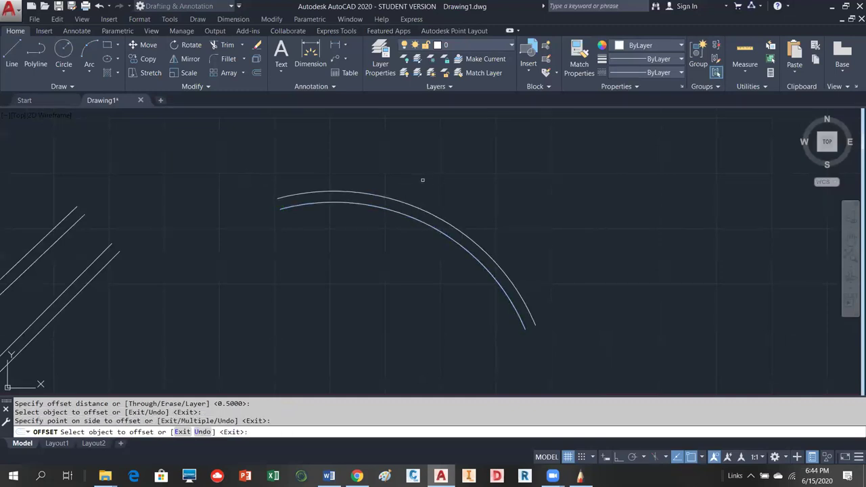
# Offset the original arc inward by the same distance, repeat inward from each new arc for three inner copies, and end the Offset command.
pyautogui.click(419, 223)
pyautogui.click(408, 247)
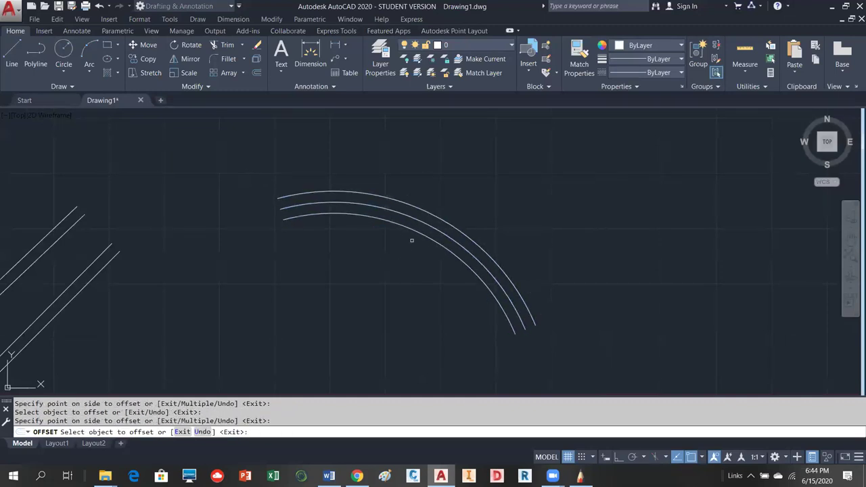
pyautogui.click(413, 231)
pyautogui.click(392, 259)
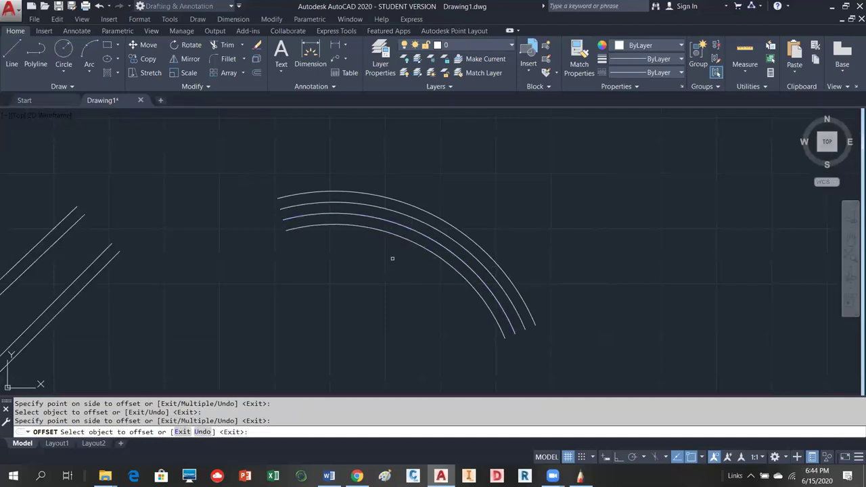
pyautogui.click(390, 242)
pyautogui.click(386, 280)
pyautogui.rightClick(379, 276)
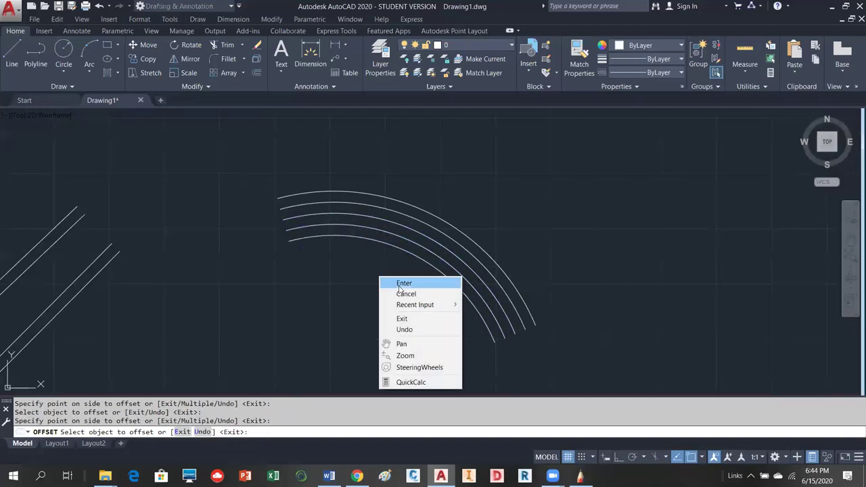
pyautogui.click(399, 284)
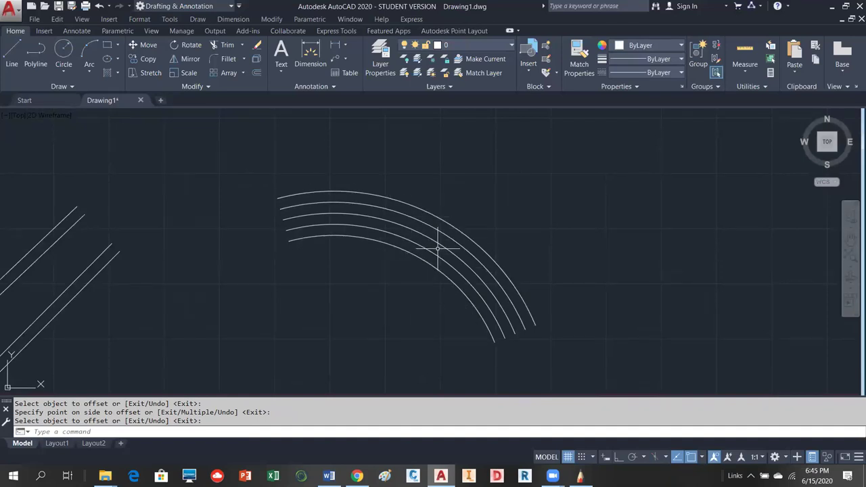
# Select the innermost arc of the concentric set to inspect its center point and radius.
pyautogui.scroll(2, 444, 247)
pyautogui.scroll(-2, 315, 271)
pyautogui.scroll(-2, 316, 271)
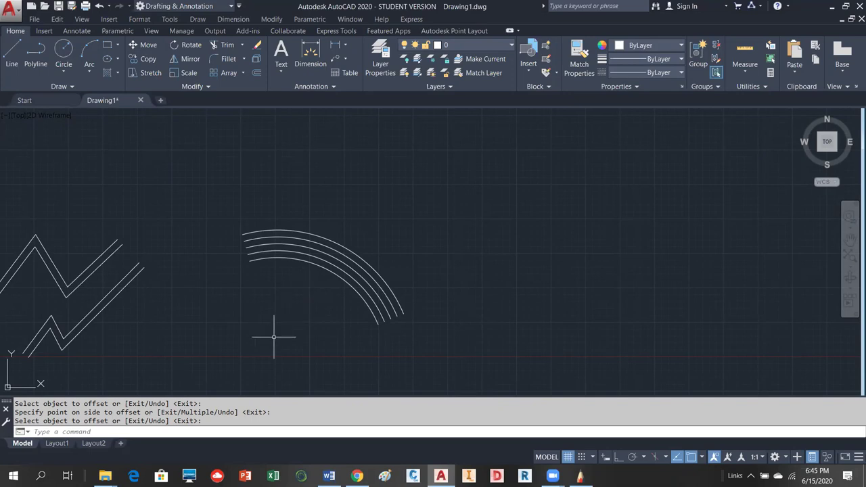
pyautogui.scroll(-2, 468, 238)
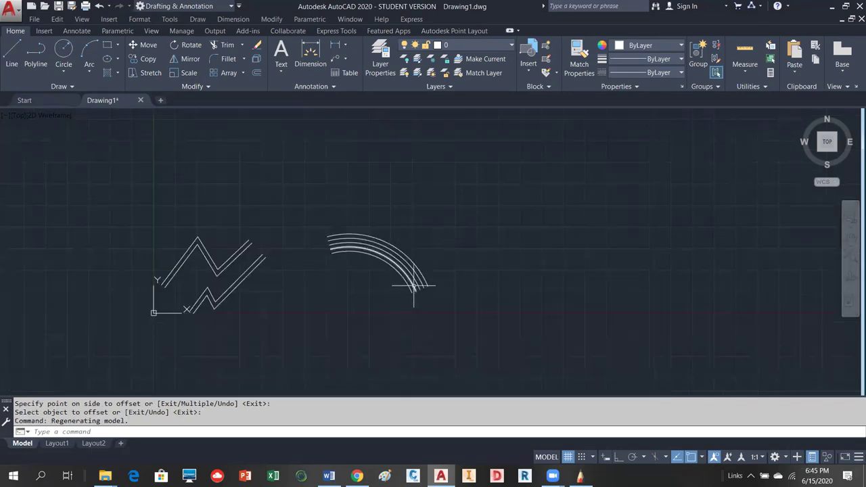
pyautogui.scroll(2, 408, 287)
pyautogui.click(406, 287)
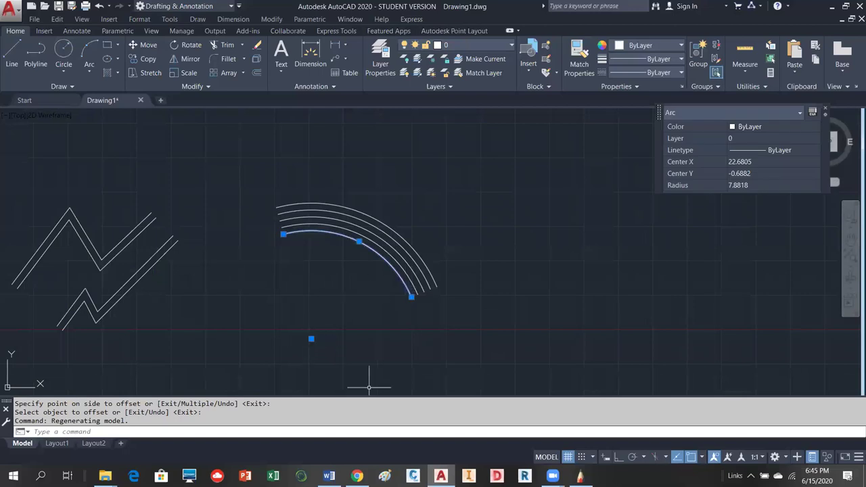
# Select the remaining concentric arcs along with the innermost one and compare their center coordinates and radii.
pyautogui.click(414, 290)
pyautogui.click(421, 269)
pyautogui.click(421, 270)
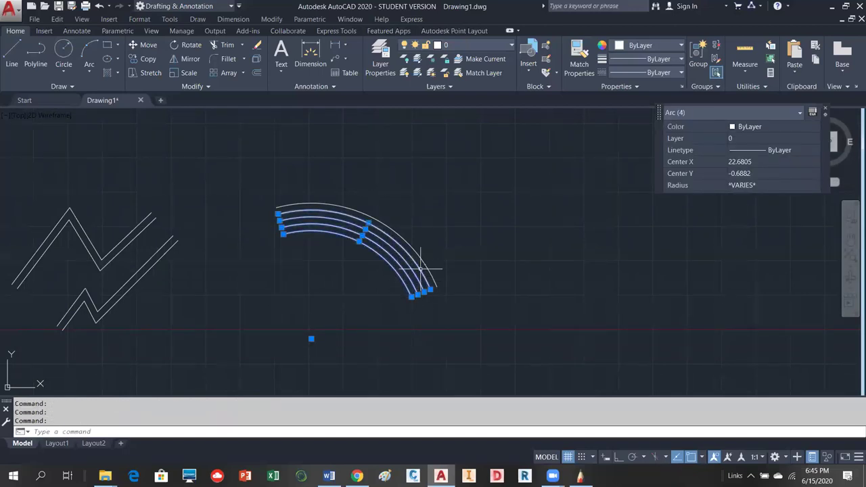
pyautogui.click(422, 252)
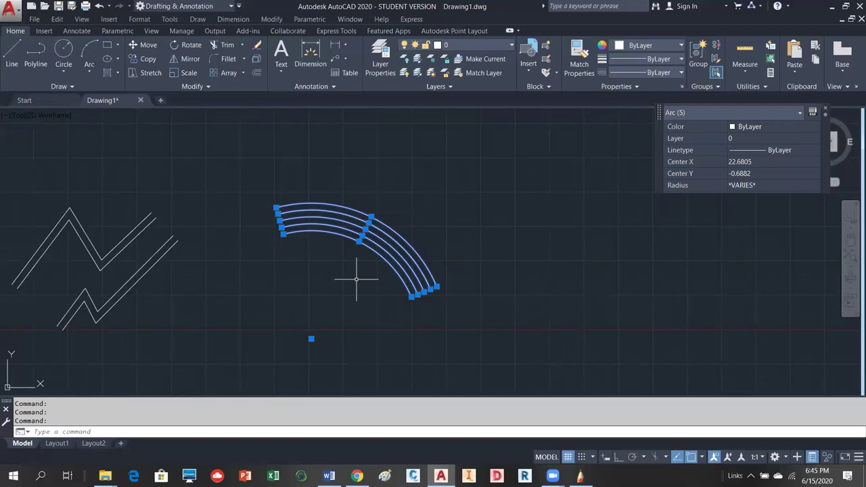
pyautogui.press('Escape')
pyautogui.press('Escape')
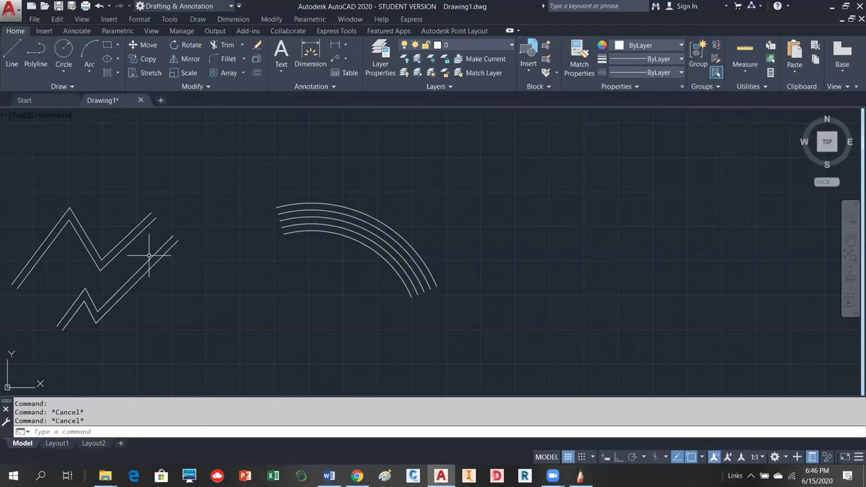
# Draw a small circle by center and radius just below the long segment of the lower zigzag pair.
pyautogui.scroll(-3, 438, 290)
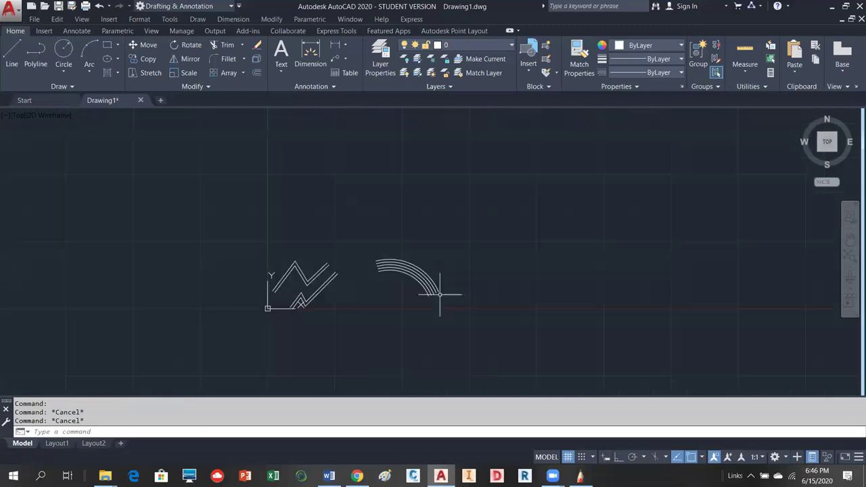
pyautogui.scroll(1, 298, 266)
pyautogui.scroll(2, 374, 294)
pyautogui.scroll(2, 367, 290)
pyautogui.scroll(-4, 358, 216)
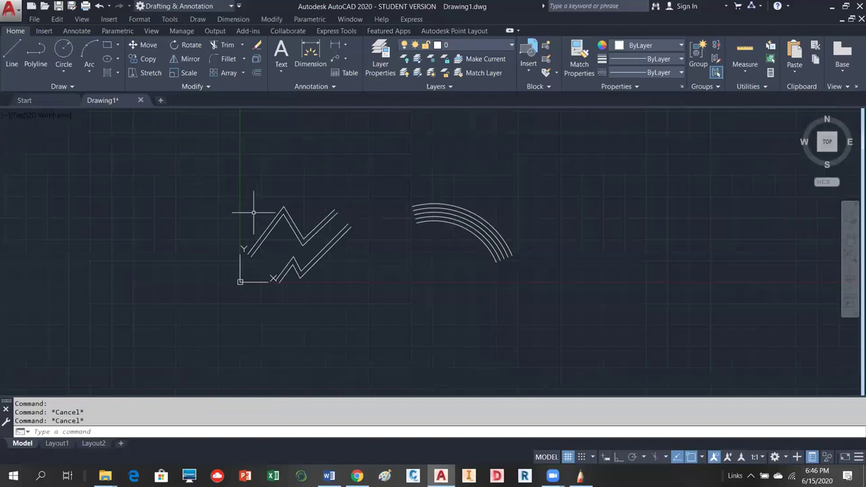
pyautogui.scroll(4, 298, 286)
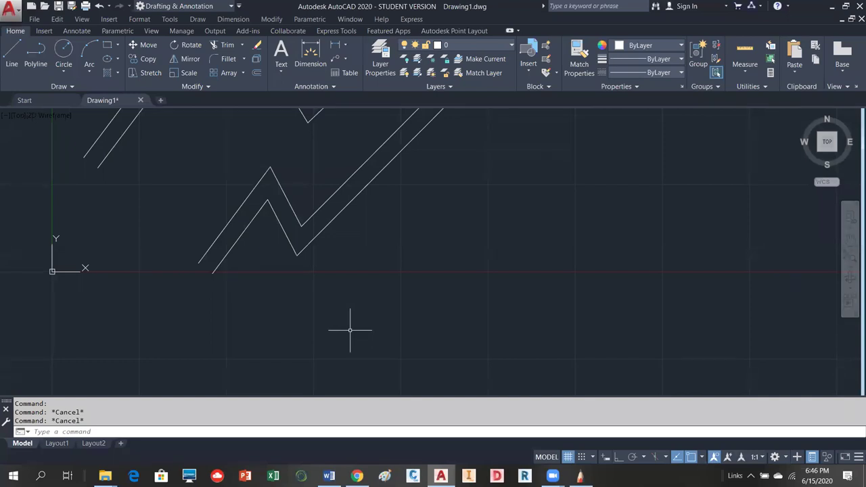
pyautogui.scroll(-2, 319, 353)
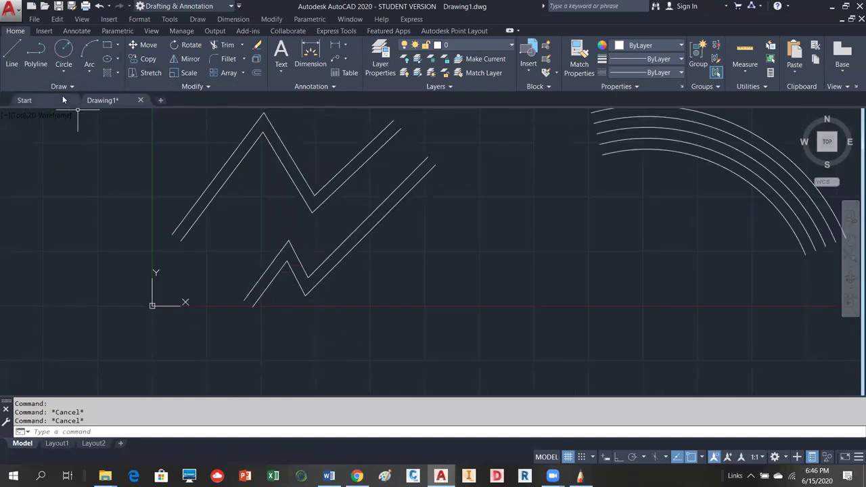
pyautogui.click(63, 54)
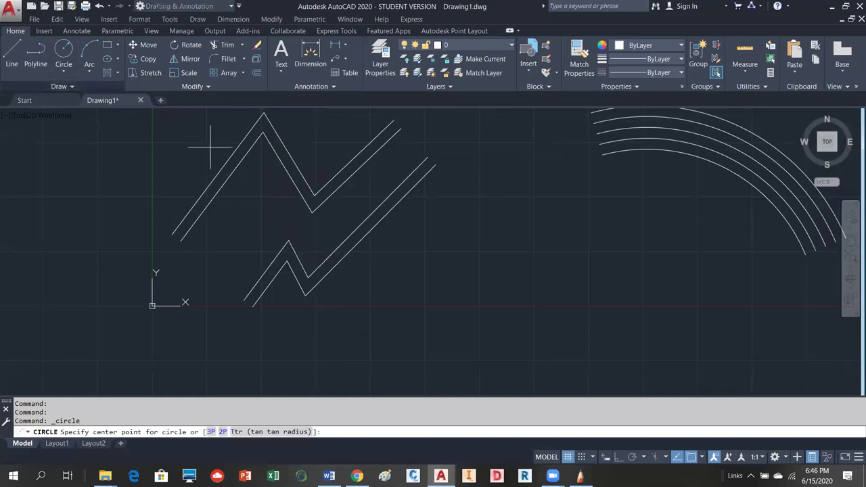
pyautogui.click(407, 256)
pyautogui.click(431, 255)
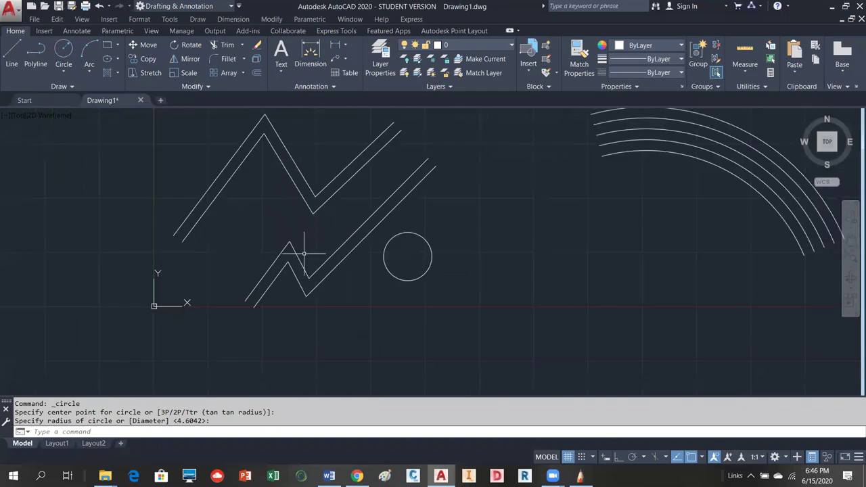
# Offset the lower zigzag polyline with the Through option so the copy passes through the circle's center.
pyautogui.scroll(2, 303, 253)
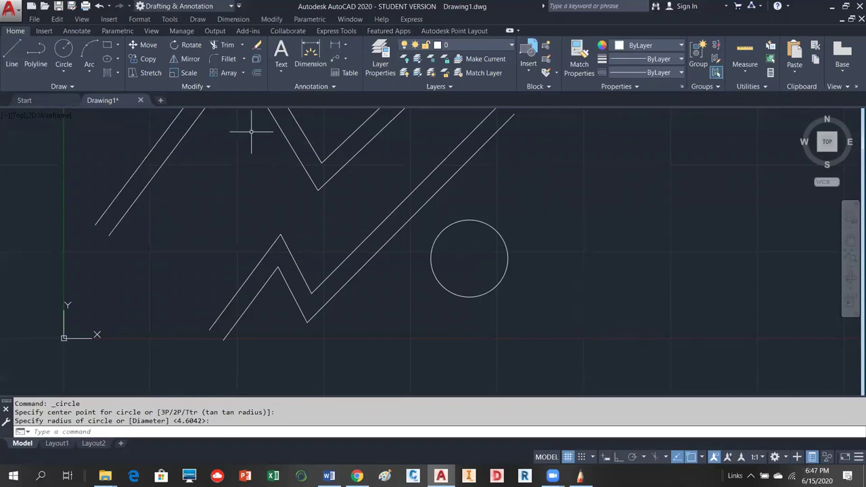
pyautogui.click(257, 73)
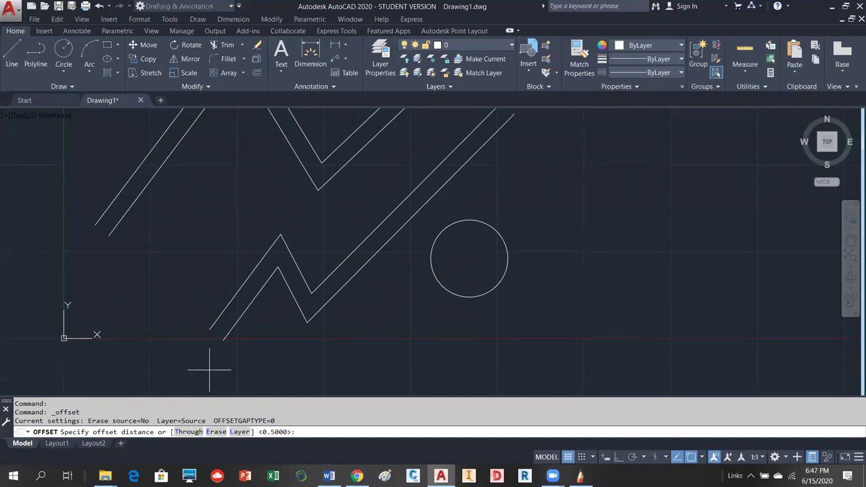
pyautogui.click(186, 432)
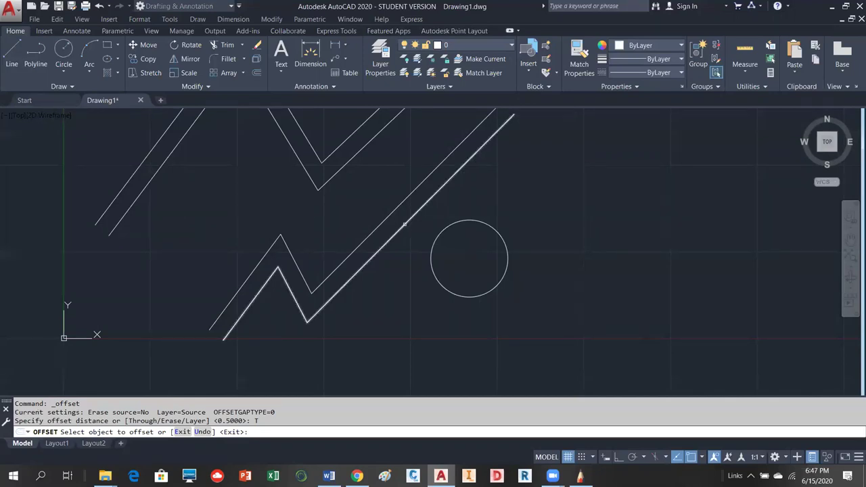
pyautogui.click(404, 223)
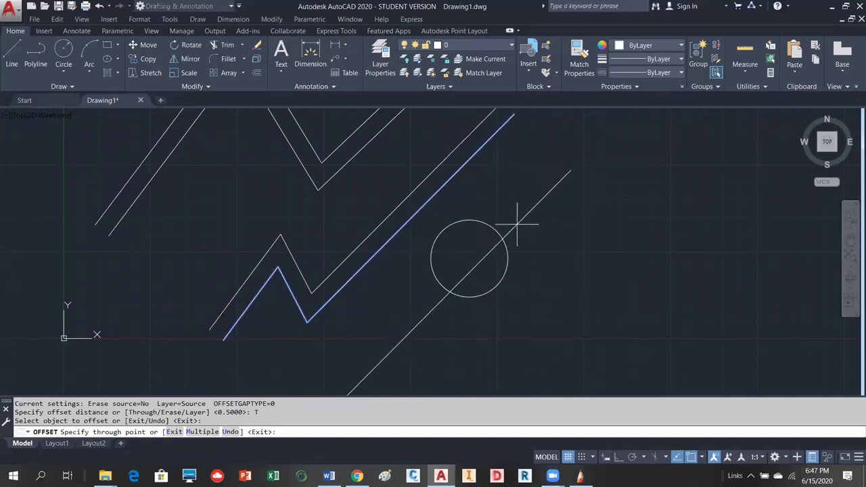
pyautogui.keyDown('shift'); pyautogui.rightClick(511, 193); pyautogui.keyUp('shift')
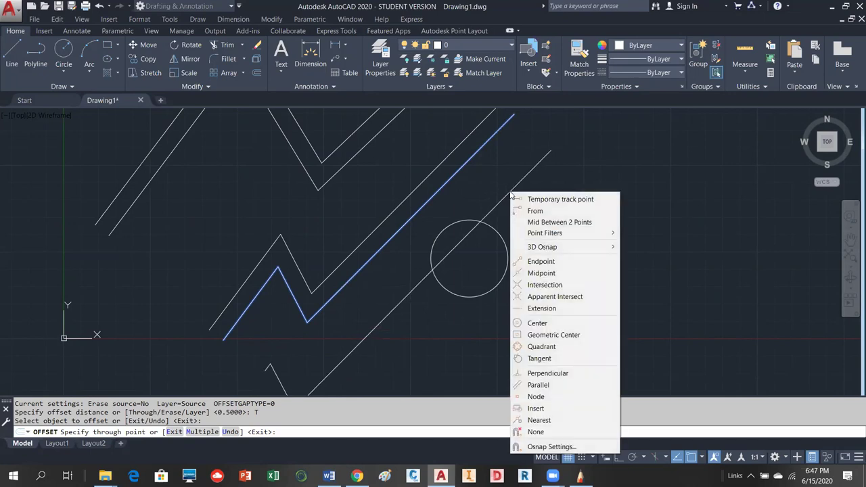
pyautogui.click(537, 323)
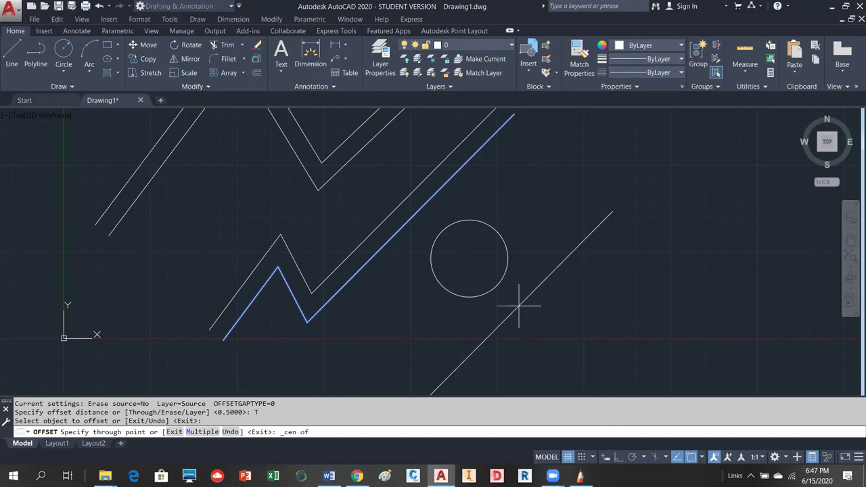
pyautogui.click(501, 286)
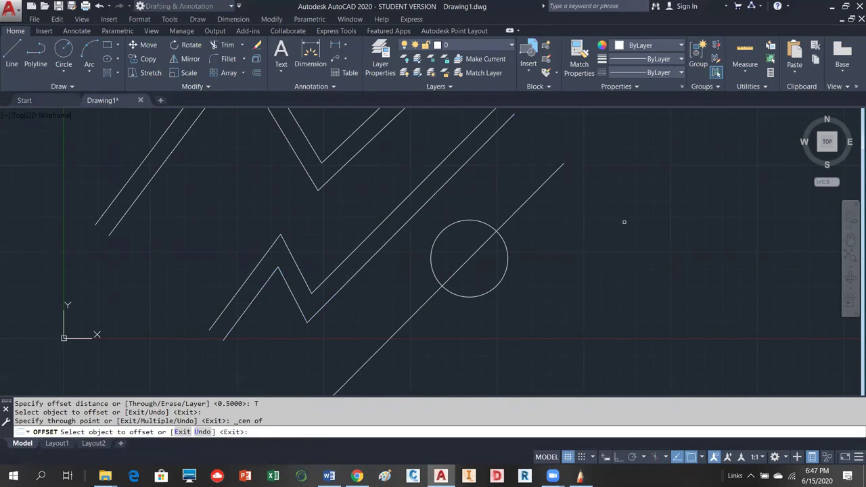
pyautogui.press('Escape')
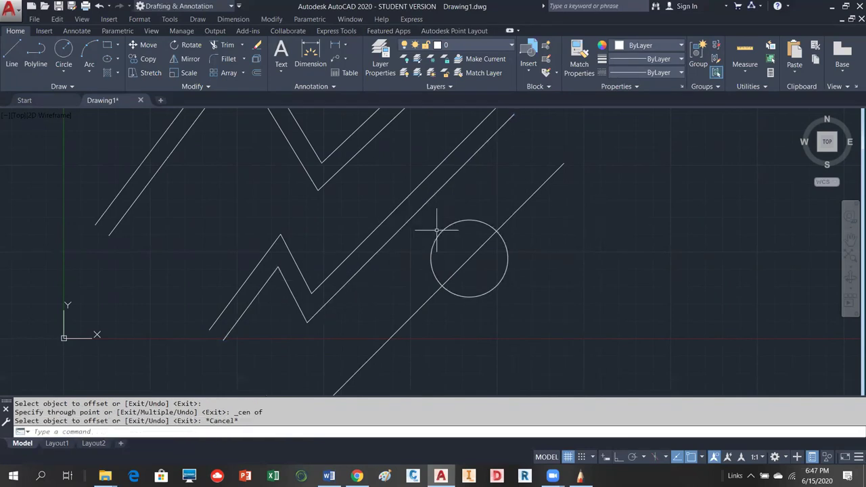
# Fillet the two parallel lines at the upper-right open end of the upper zigzag to close it with a rounded cap.
pyautogui.scroll(-2, 585, 181)
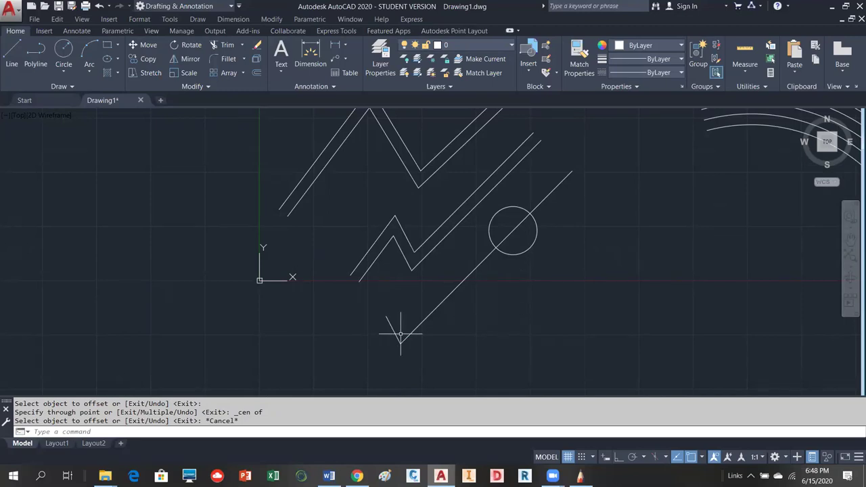
pyautogui.scroll(-2, 400, 335)
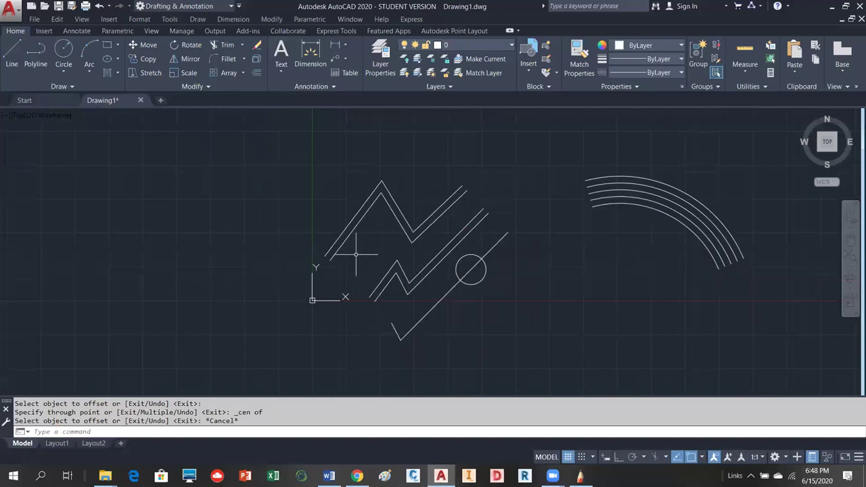
pyautogui.scroll(5, 474, 181)
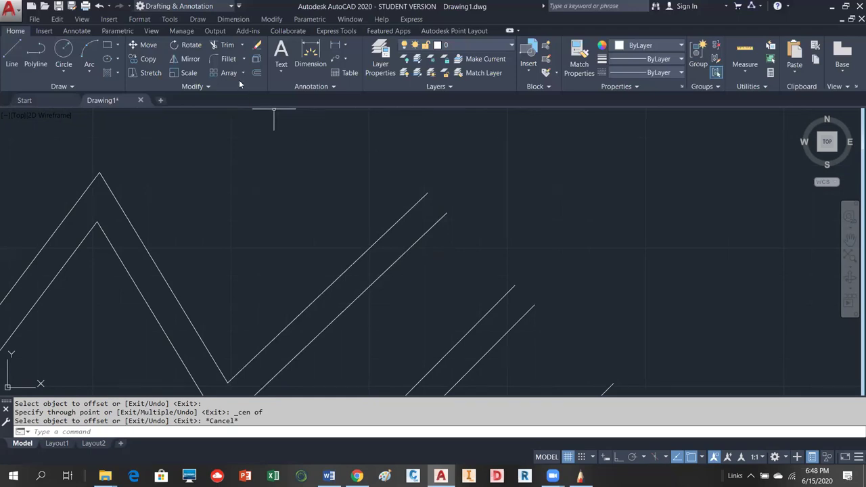
pyautogui.click(228, 59)
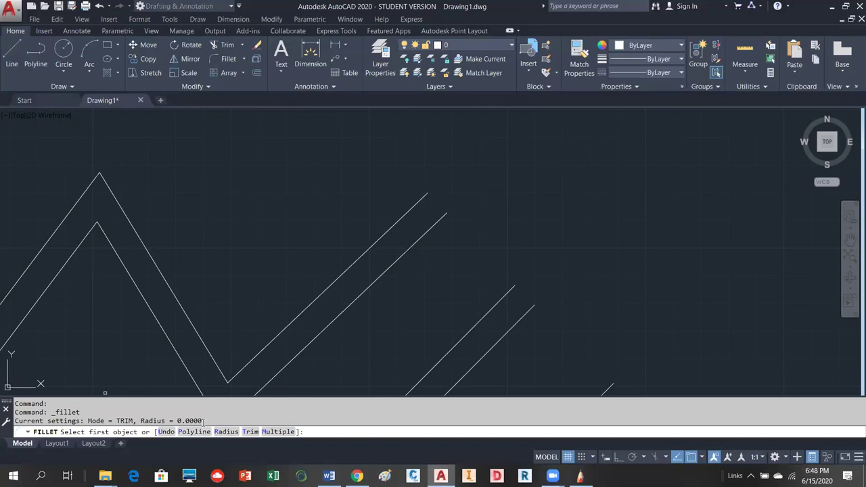
pyautogui.click(382, 236)
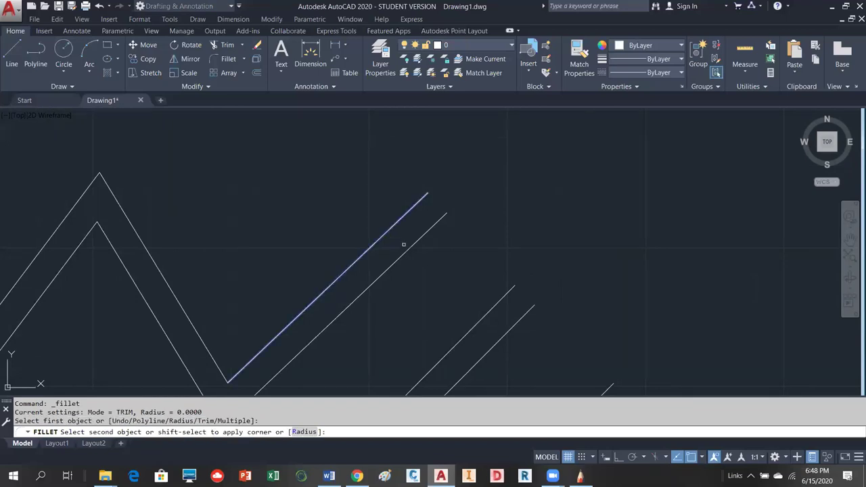
pyautogui.click(407, 248)
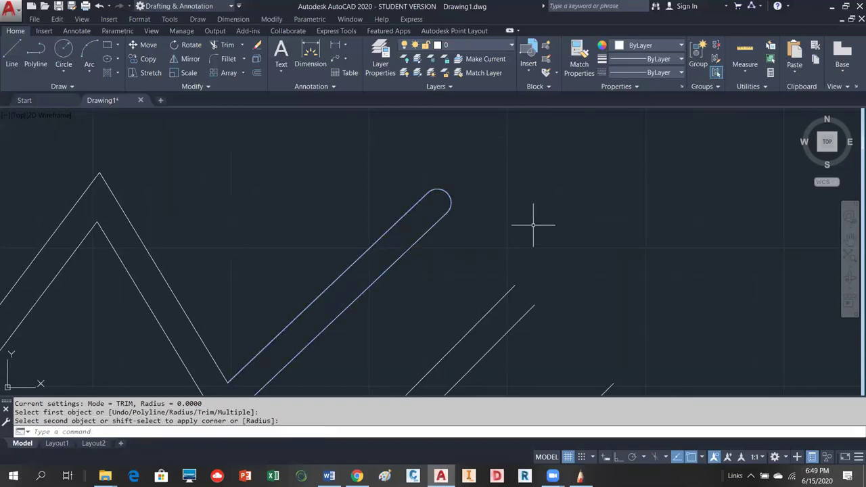
# Fillet the two parallel lines at the lower-left open end of the upper zigzag to round it off.
pyautogui.rightClick(621, 192)
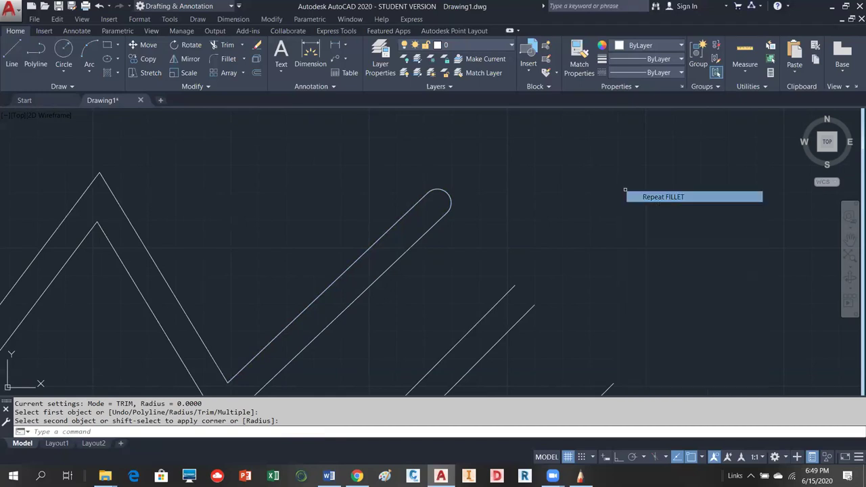
pyautogui.click(633, 196)
pyautogui.scroll(-3, 684, 193)
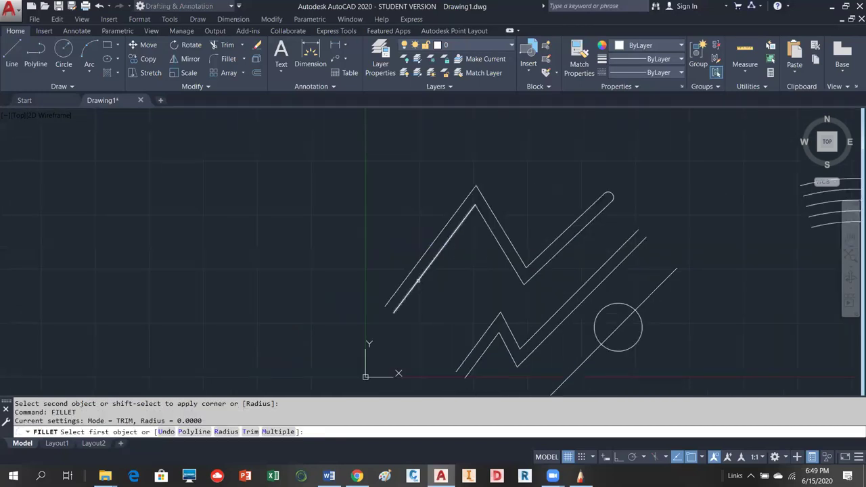
pyautogui.click(411, 273)
pyautogui.click(404, 272)
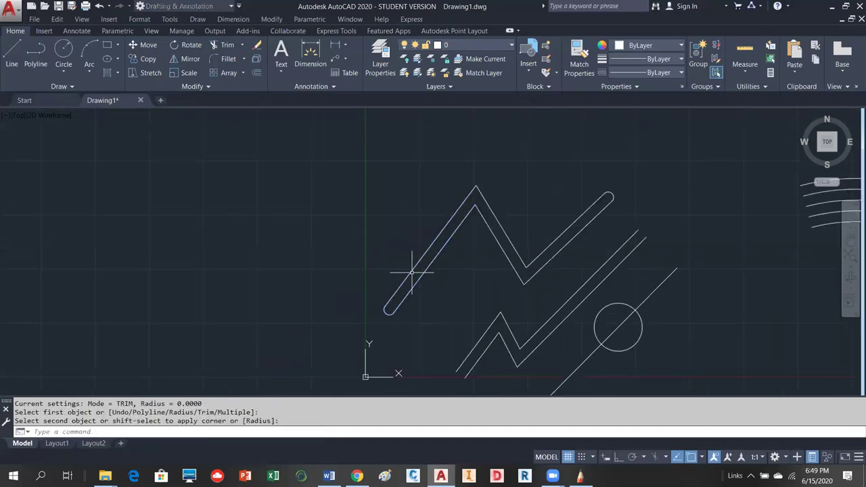
# Try to fillet the two parallel polylines at the lower-left end of the lower zigzag.
pyautogui.rightClick(457, 337)
pyautogui.click(494, 139)
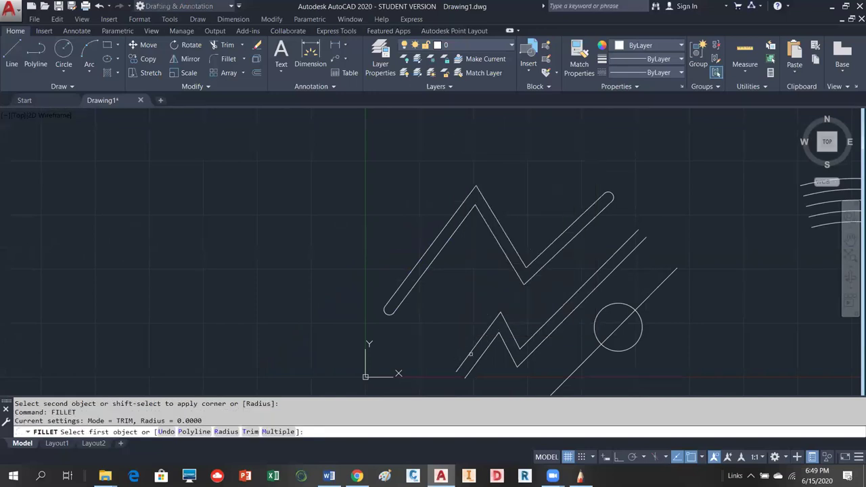
pyautogui.click(474, 353)
pyautogui.click(478, 356)
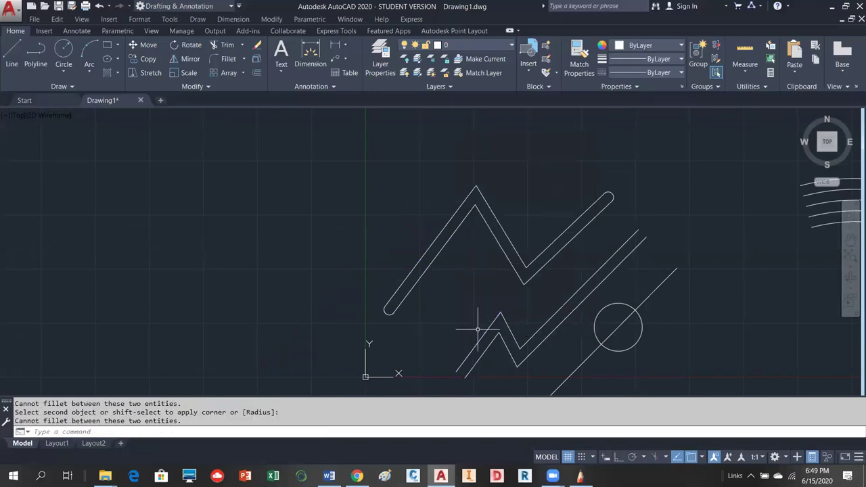
# Try to fillet the open ends of the concentric arcs, starting from the outermost arc.
pyautogui.scroll(-3, 471, 347)
pyautogui.scroll(5, 464, 354)
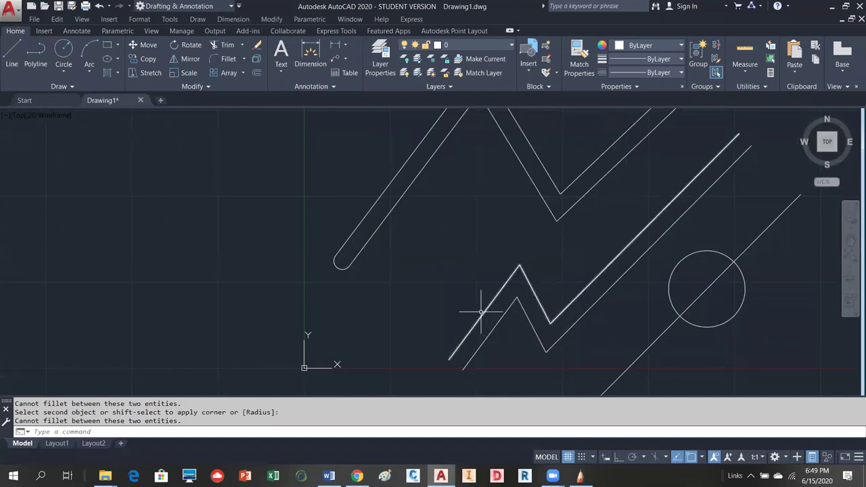
pyautogui.scroll(5, 342, 241)
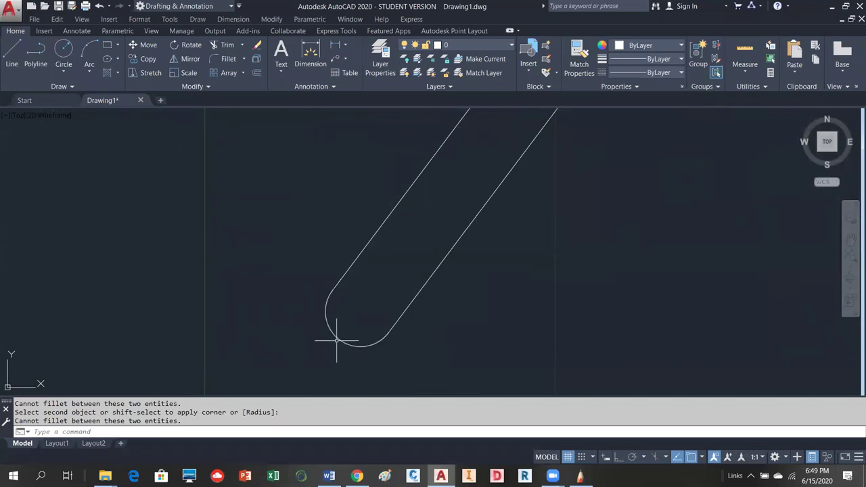
pyautogui.scroll(-5, 335, 300)
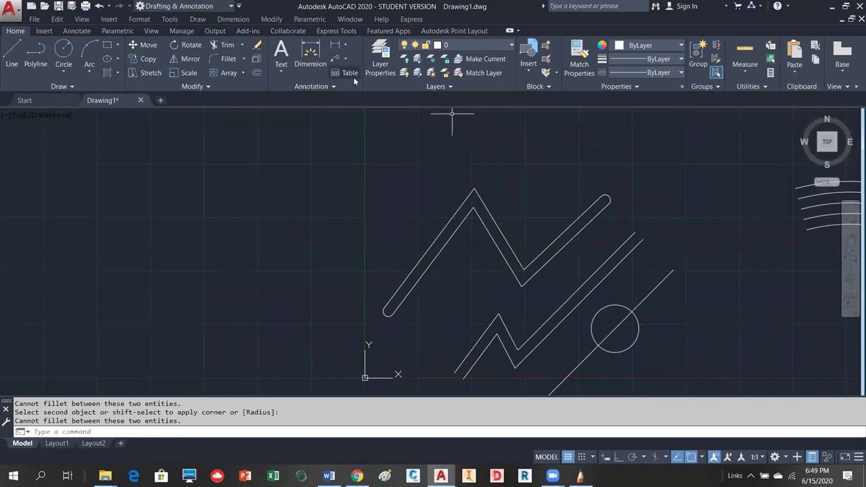
pyautogui.click(230, 66)
pyautogui.scroll(-3, 778, 285)
pyautogui.scroll(5, 744, 270)
pyautogui.click(701, 250)
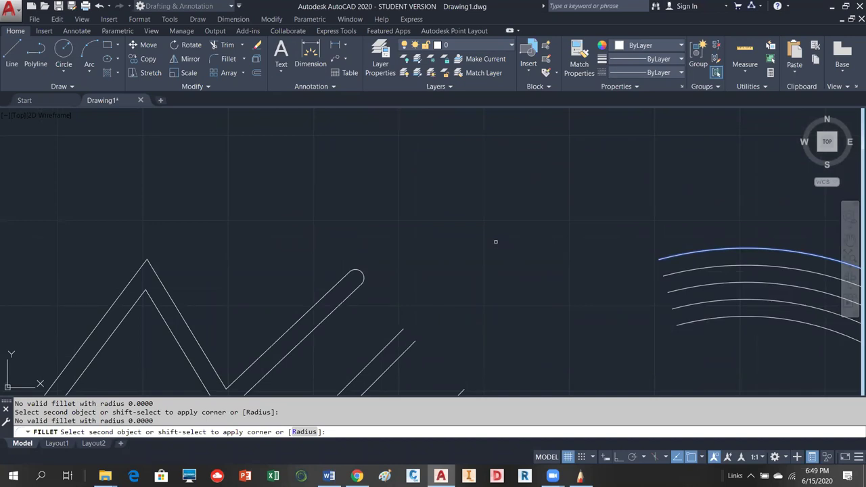
pyautogui.press('Escape')
# Erase all objects from the drawing using the all selection option.
pyautogui.scroll(-4, 531, 249)
pyautogui.scroll(-3, 524, 261)
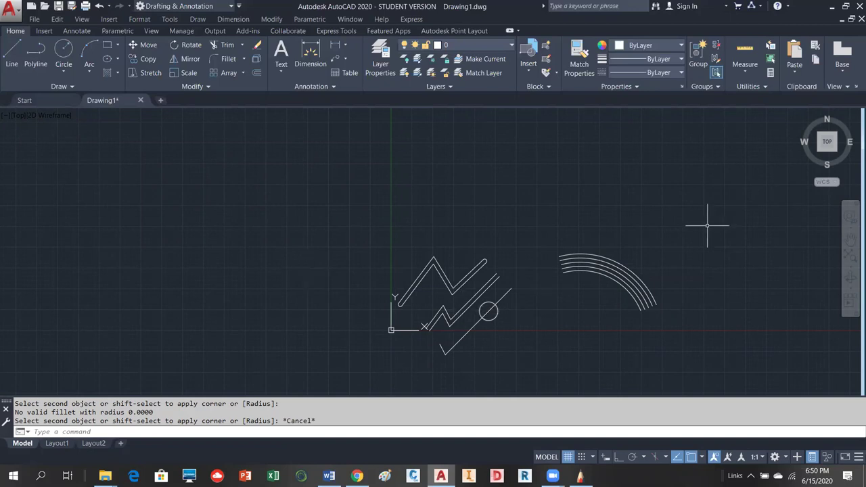
pyautogui.write('E')
pyautogui.press('Return')
pyautogui.write('all')
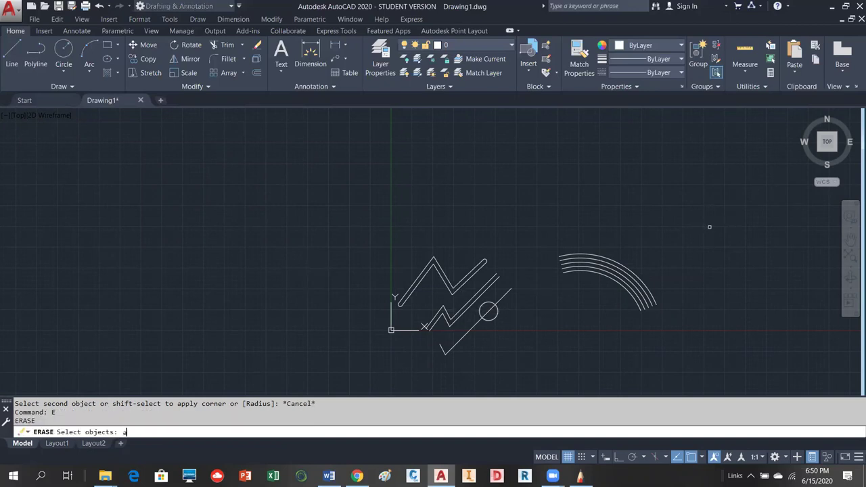
pyautogui.press('Return')
pyautogui.press('Return')
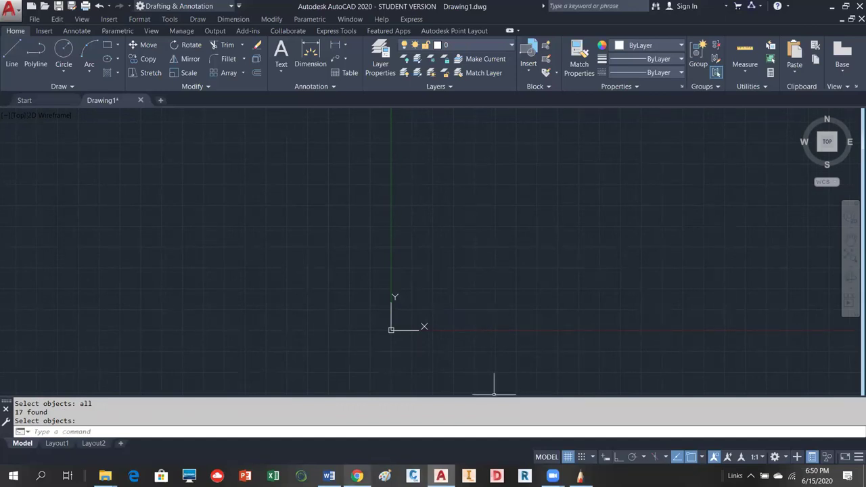
# Switch to the Assignment 3 PDF in Chrome and examine the site plan's boundary, building footprint and title block along with the written instructions.
pyautogui.click(356, 475)
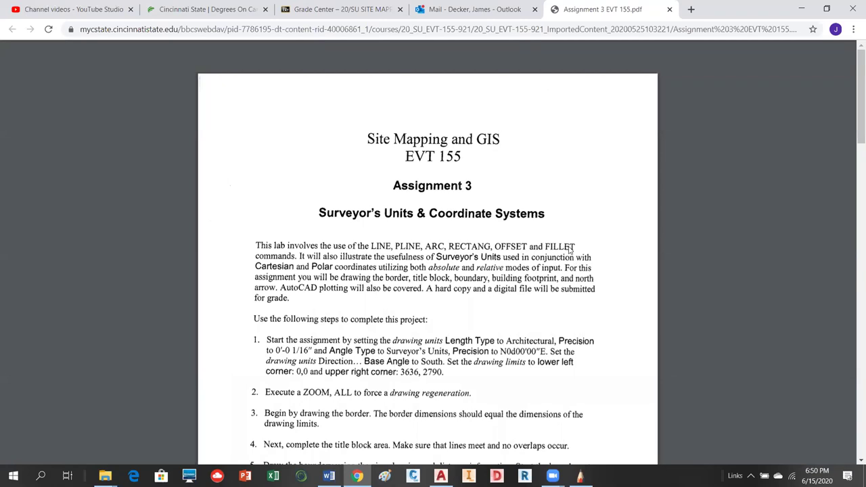
pyautogui.scroll(-9, 338, 243)
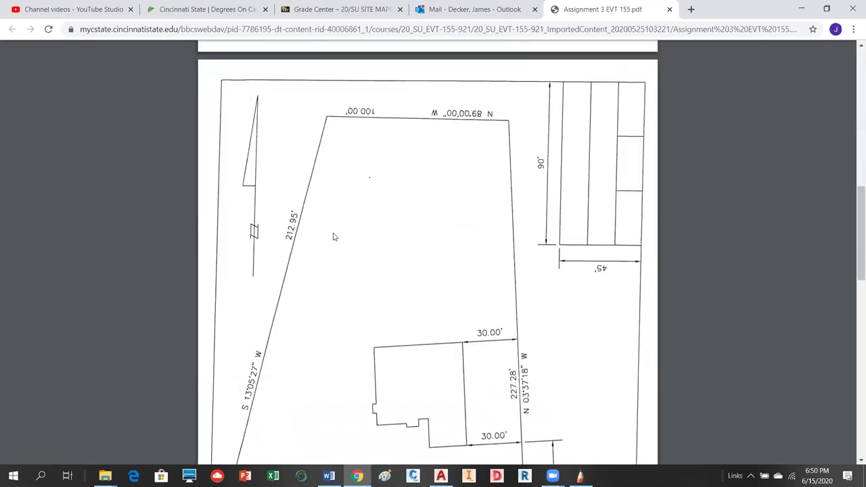
pyautogui.scroll(-9, 340, 247)
pyautogui.scroll(8, 339, 248)
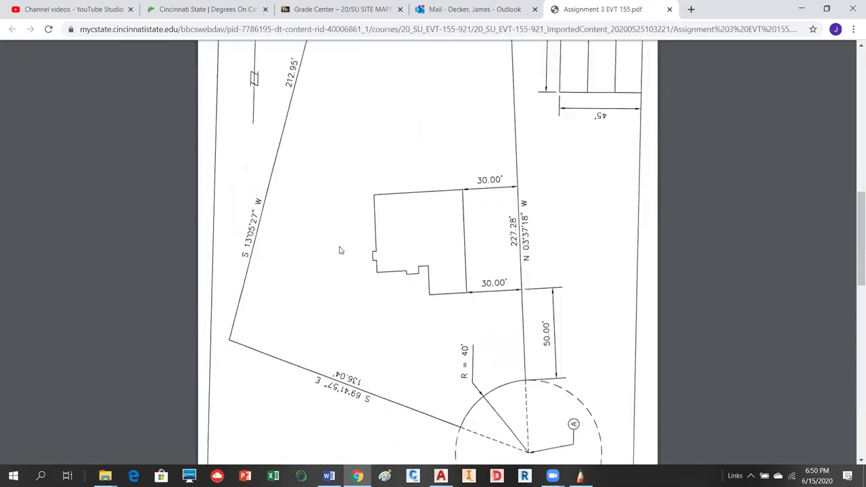
pyautogui.scroll(-3, 342, 247)
pyautogui.scroll(-2, 410, 236)
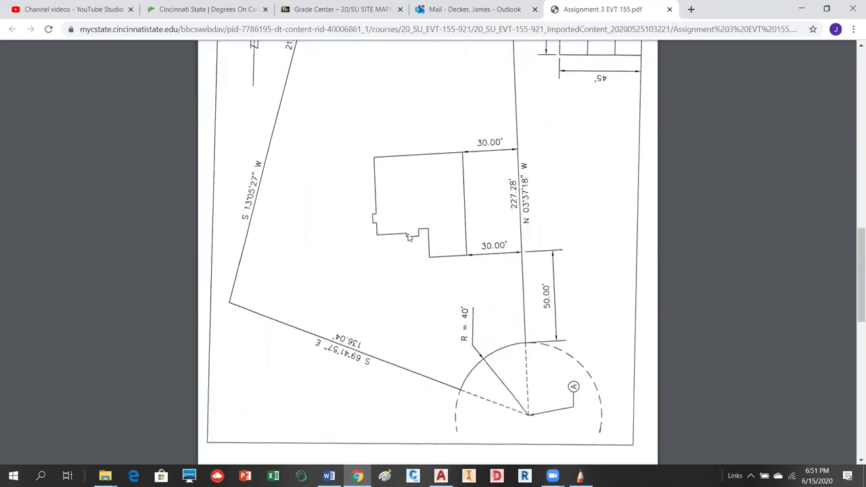
pyautogui.scroll(-3, 407, 237)
pyautogui.scroll(6, 409, 238)
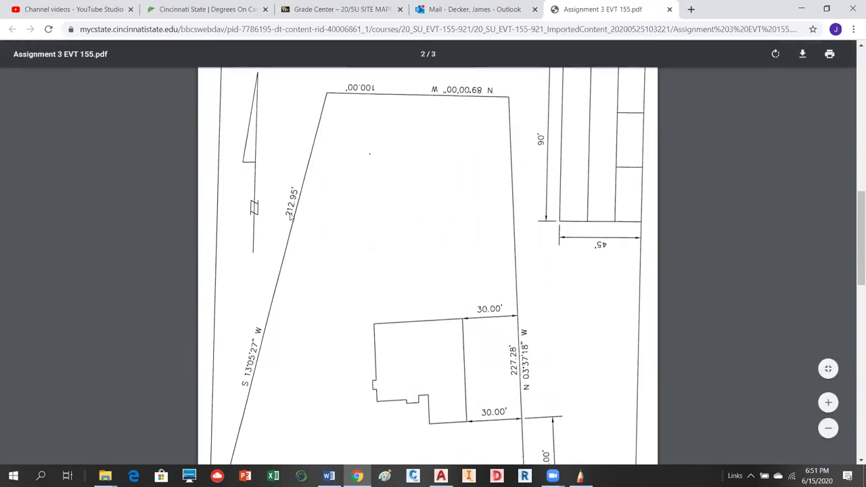
pyautogui.scroll(-3, 447, 171)
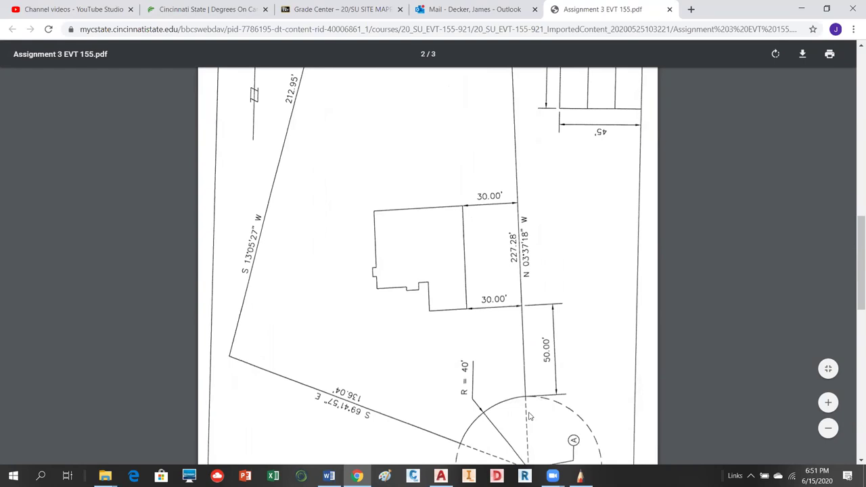
pyautogui.scroll(6, 522, 382)
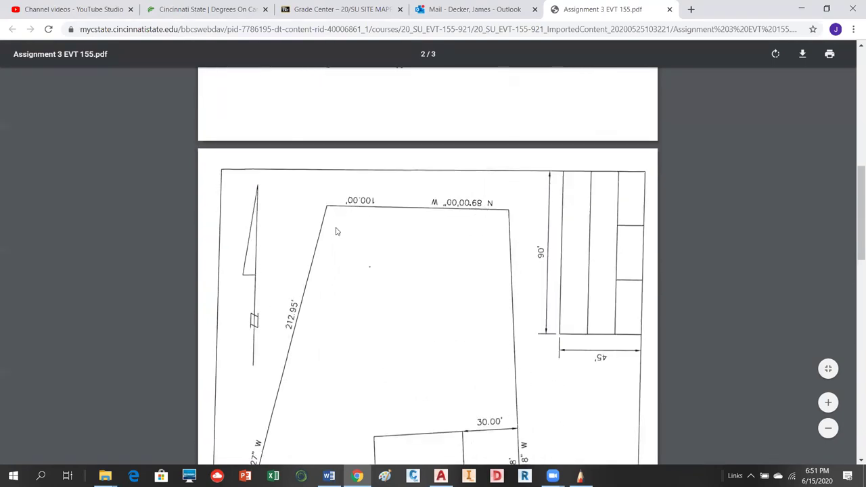
pyautogui.scroll(-2, 333, 234)
pyautogui.scroll(-5, 333, 233)
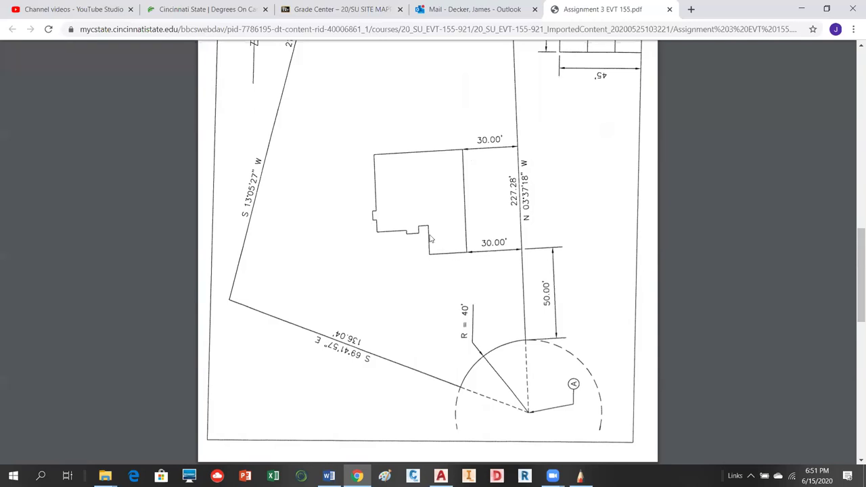
pyautogui.scroll(2, 429, 239)
pyautogui.scroll(10, 429, 238)
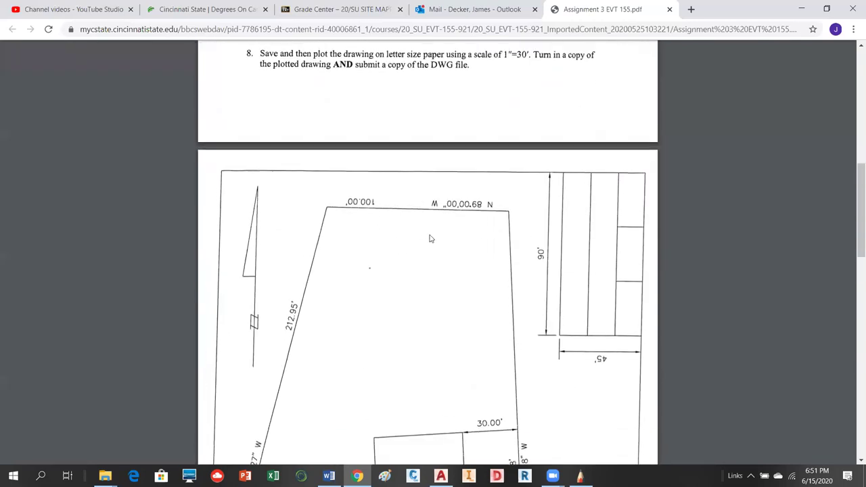
pyautogui.scroll(2, 430, 239)
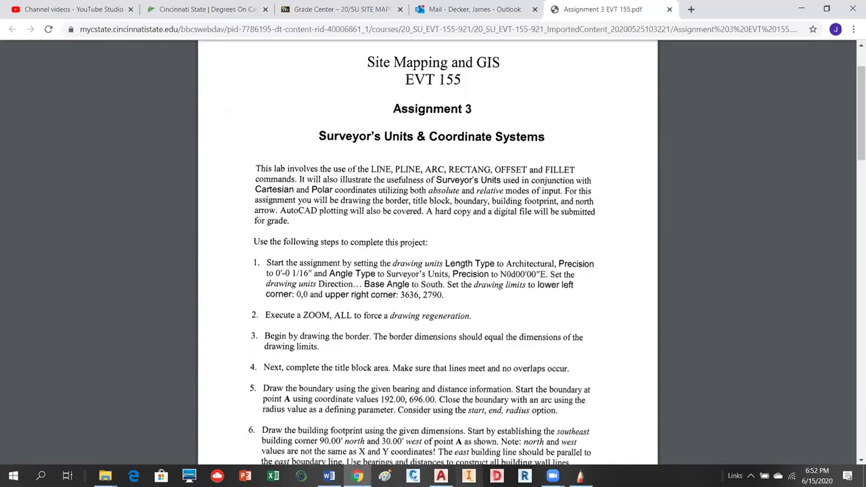
# Switch to AutoCAD, turn Ortho on and draw a vertical line near the middle of the empty drawing, zoomed to its extents.
pyautogui.click(440, 476)
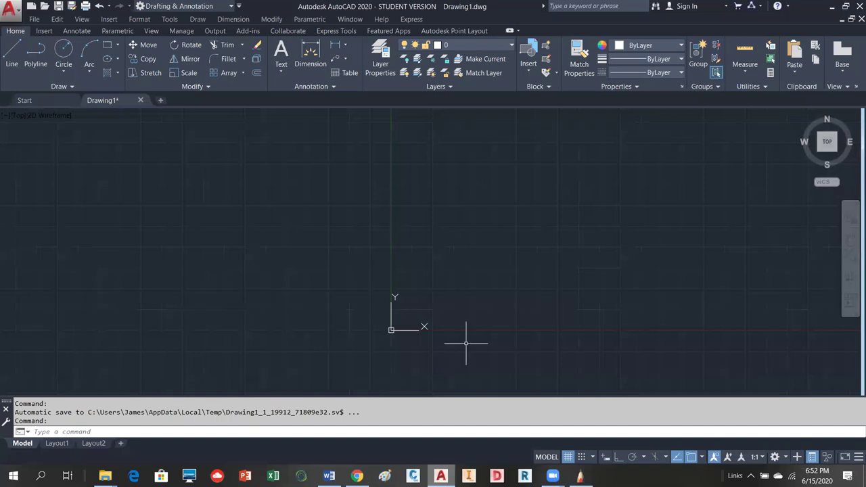
pyautogui.write('z')
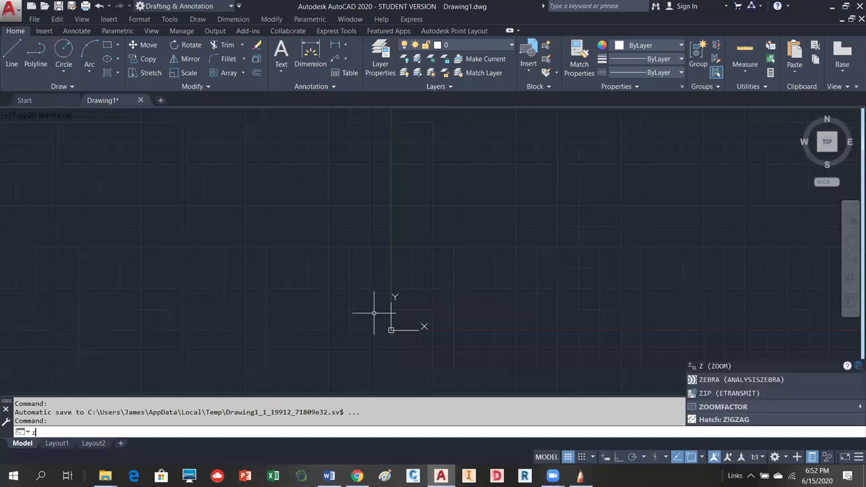
pyautogui.press('Return')
pyautogui.write('e')
pyautogui.press('Return')
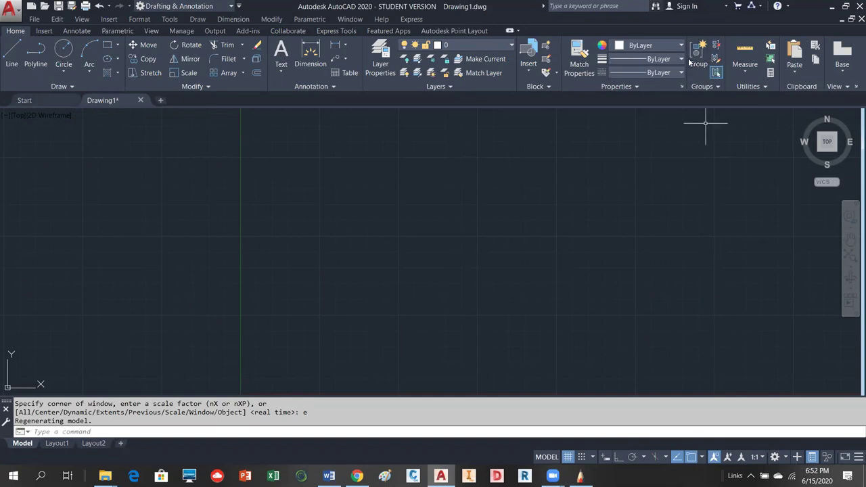
pyautogui.click(12, 54)
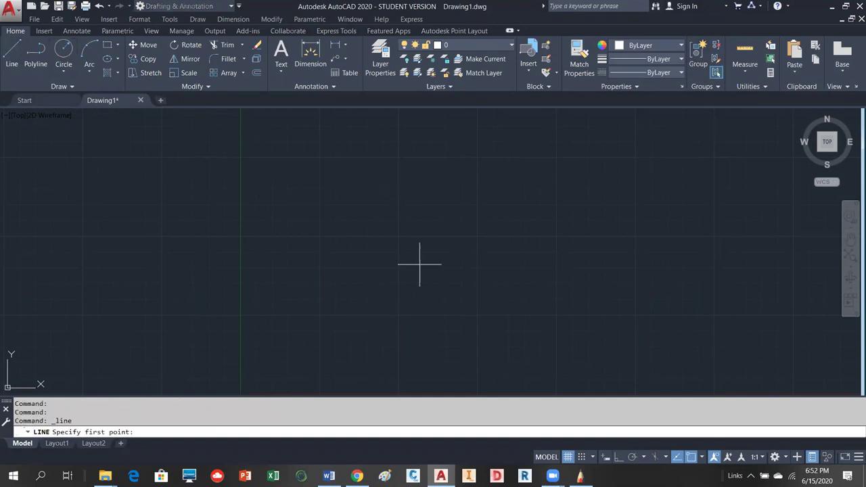
pyautogui.click(406, 318)
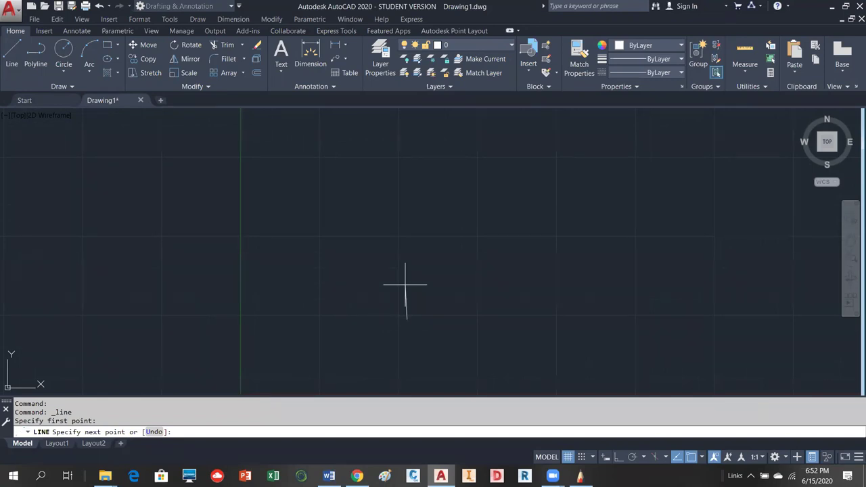
pyautogui.press('F8')
pyautogui.rightClick(449, 136)
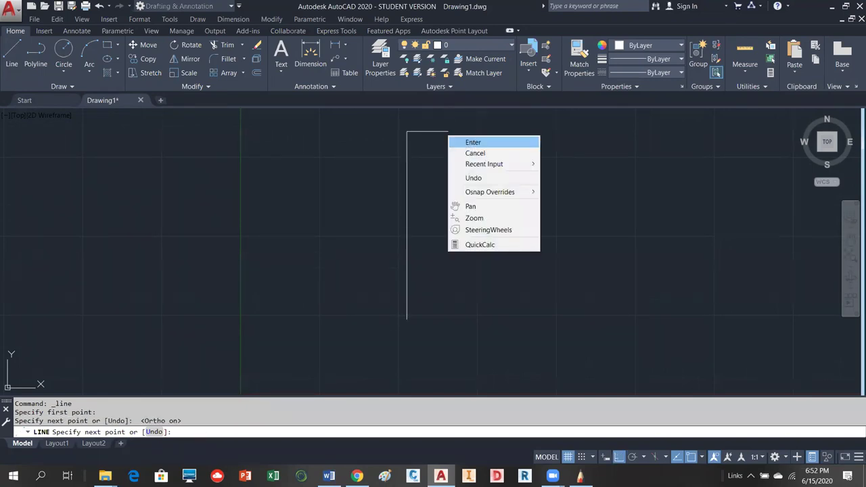
pyautogui.click(473, 143)
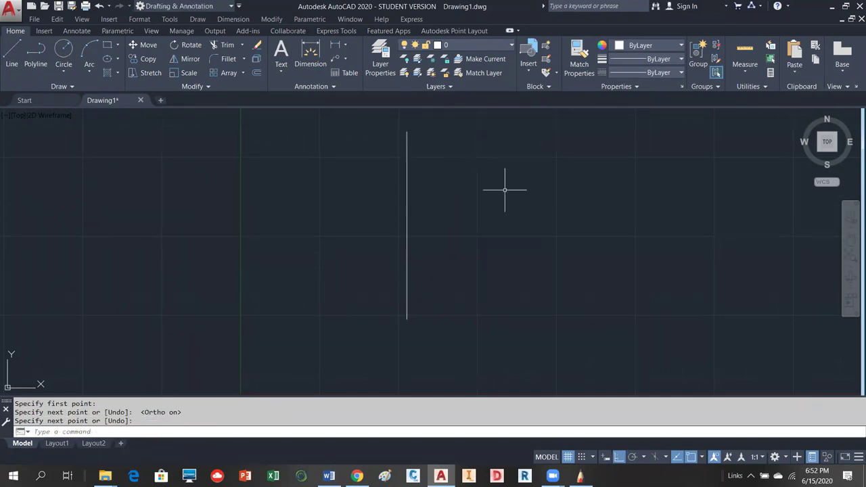
# Draw a horizontal line running right from the lower end of the vertical line.
pyautogui.click(11, 56)
pyautogui.click(405, 318)
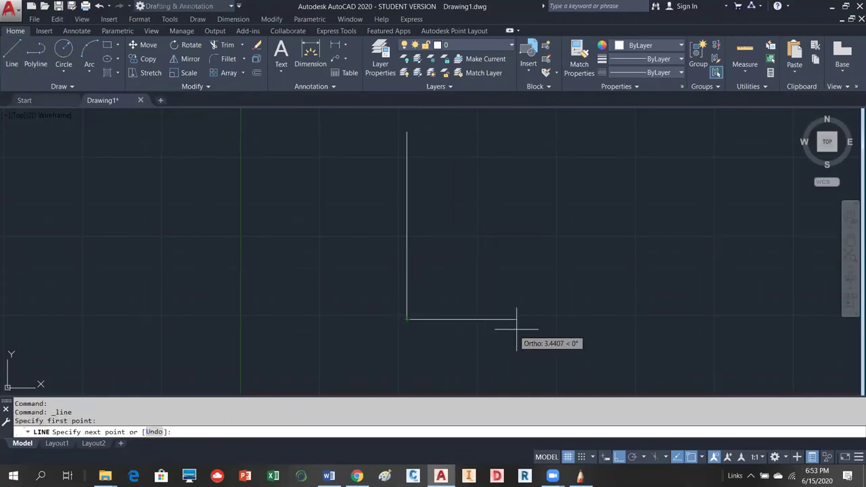
pyautogui.click(626, 337)
pyautogui.press('Escape')
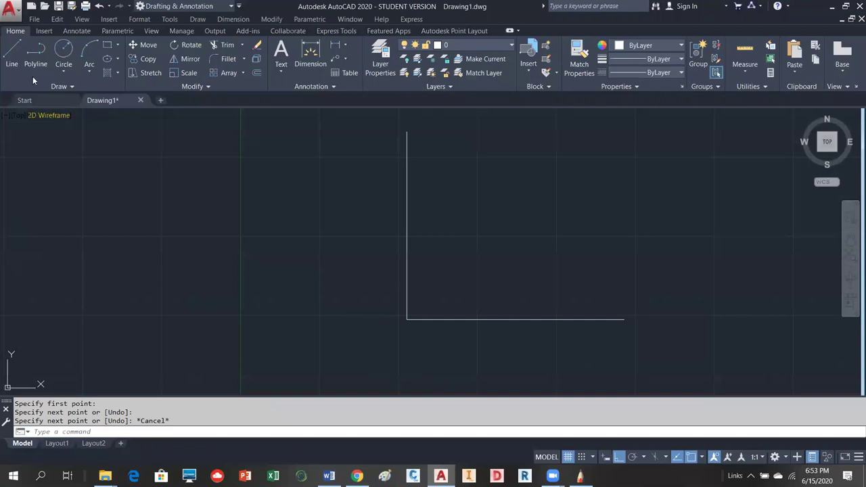
# Turn Ortho off and draw a diagonal line from the shared corner up to the right, between the vertical and horizontal lines.
pyautogui.click(11, 57)
pyautogui.click(408, 317)
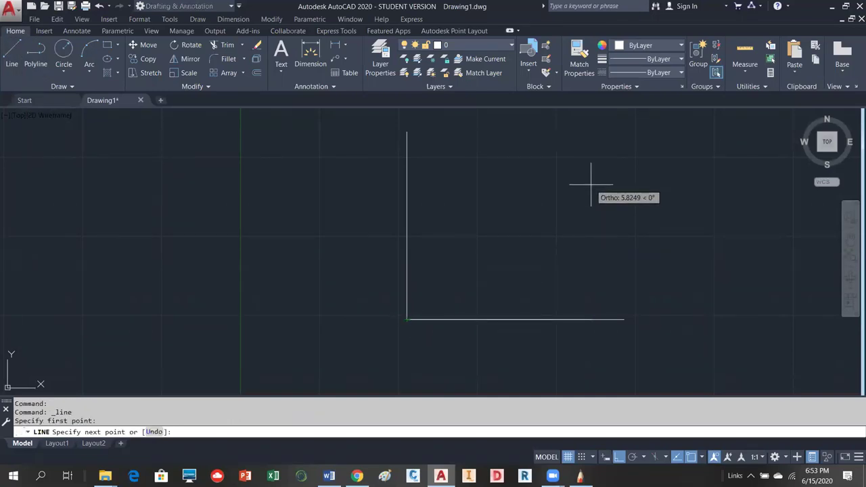
pyautogui.press('F8')
pyautogui.rightClick(629, 175)
pyautogui.click(681, 181)
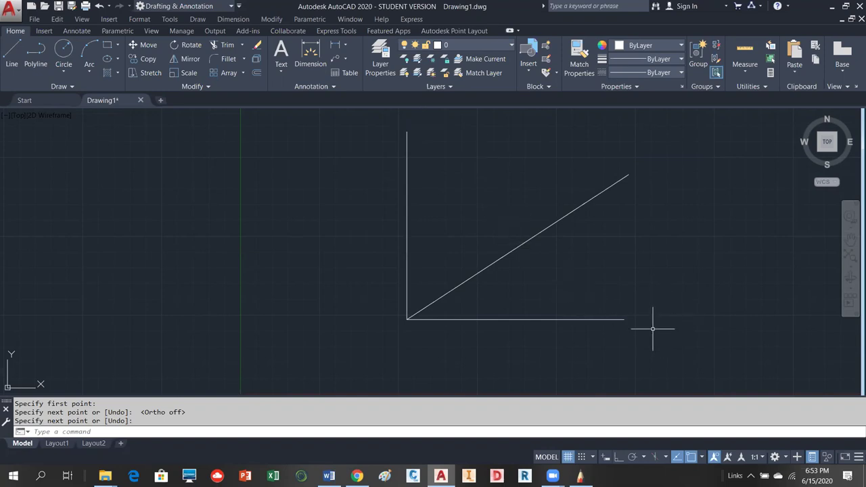
# Draw a line straight down from the shared corner to continue the vertical axis below the horizontal line.
pyautogui.scroll(-1, 655, 287)
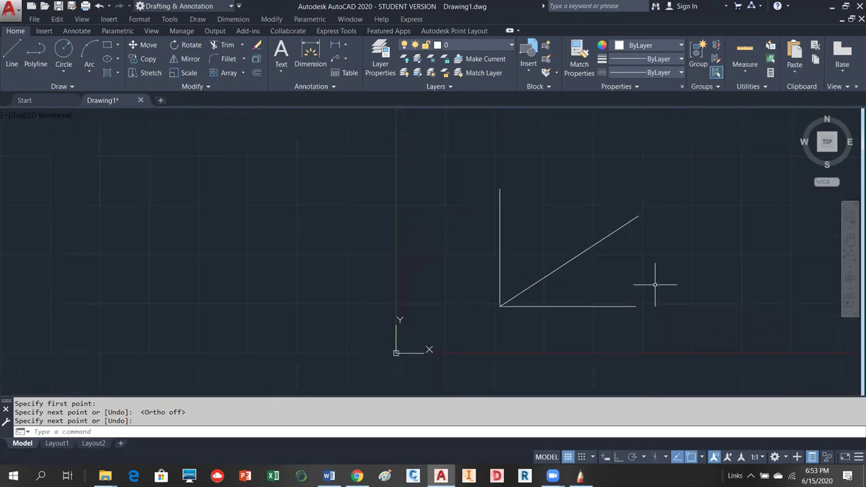
pyautogui.click(25, 52)
pyautogui.click(500, 306)
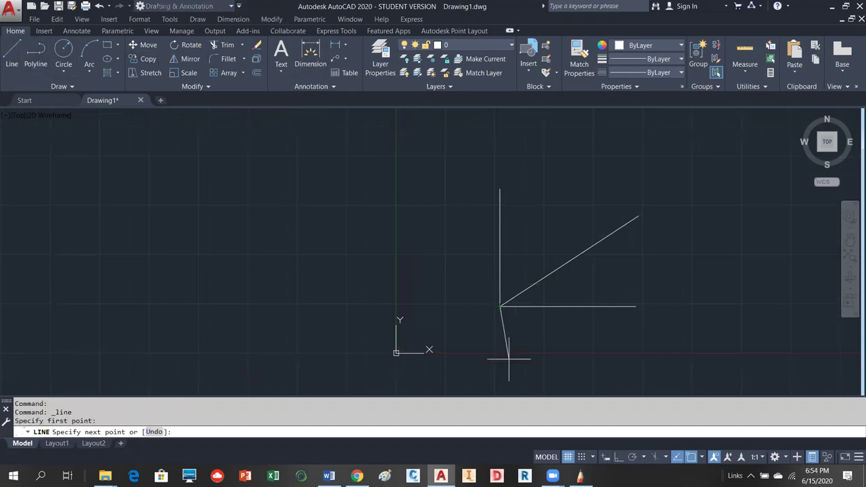
pyautogui.click(500, 386)
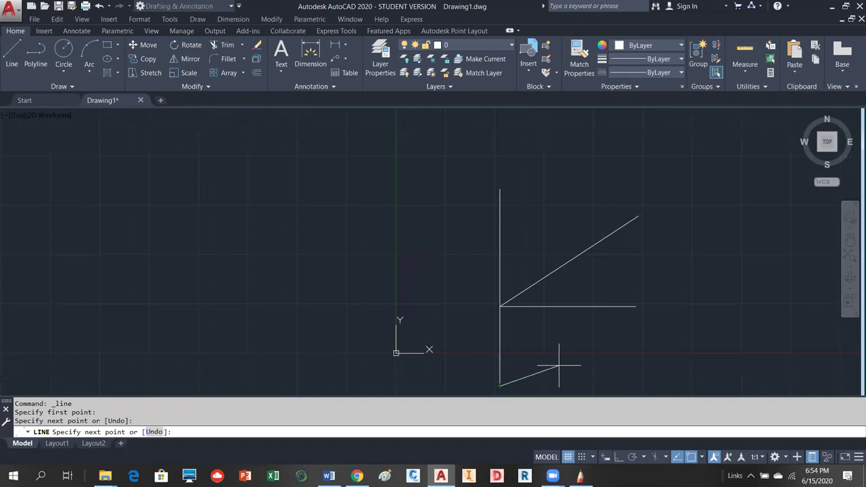
pyautogui.press('Escape')
# Turn Ortho on and stretch the horizontal line's left end leftward past the Y axis so it crosses the vertical line.
pyautogui.scroll(-3, 499, 306)
pyautogui.scroll(5, 490, 352)
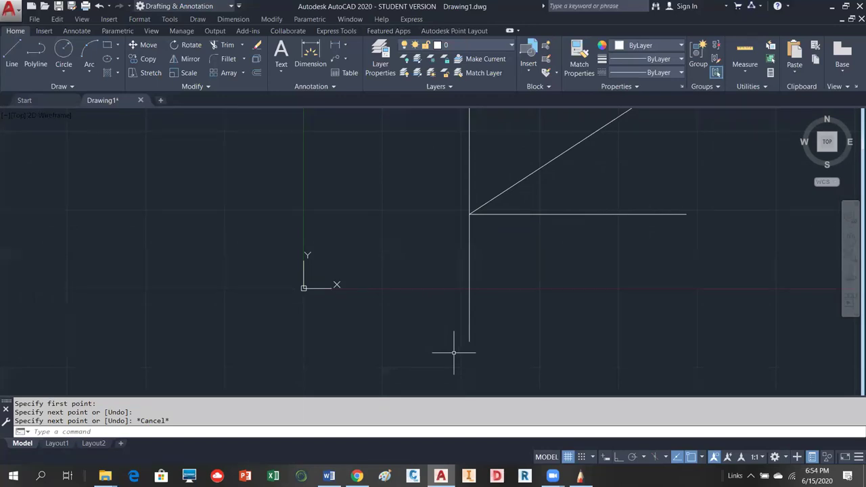
pyautogui.scroll(-2, 407, 329)
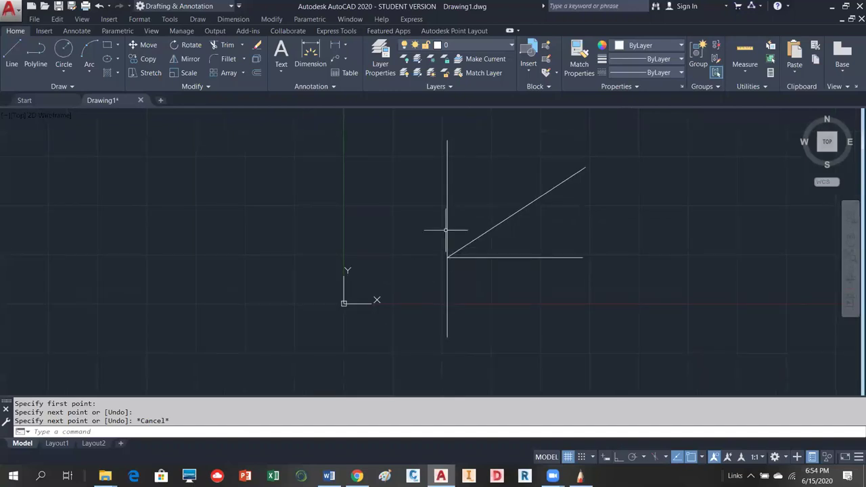
pyautogui.scroll(2, 475, 273)
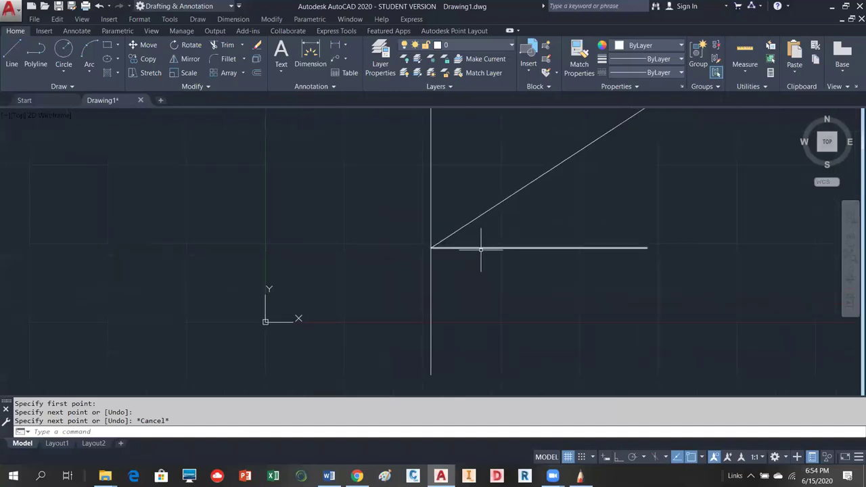
pyautogui.click(483, 248)
pyautogui.click(430, 247)
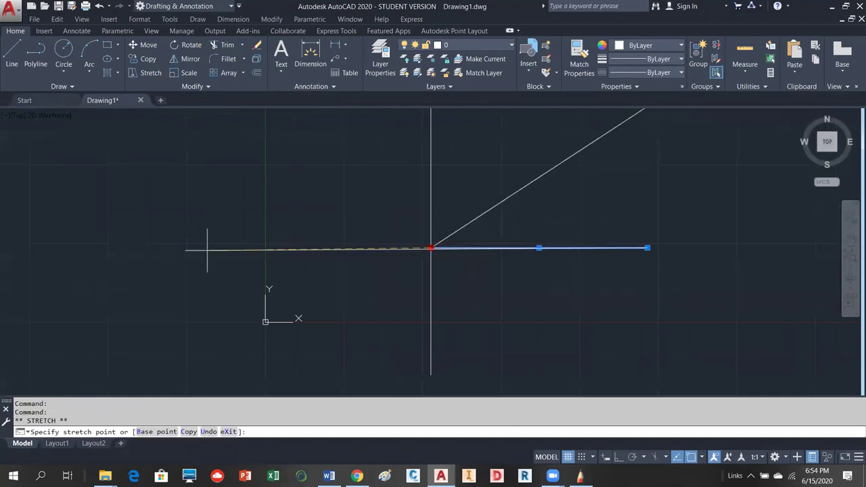
pyautogui.press('F8')
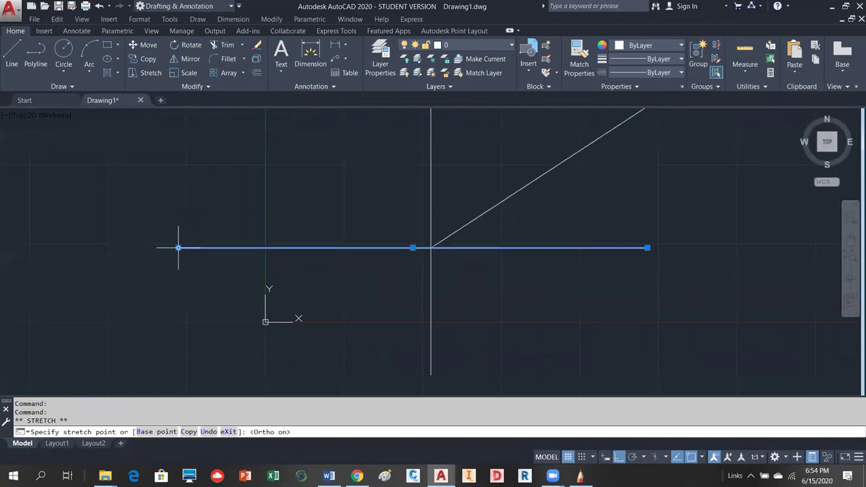
pyautogui.click(178, 248)
pyautogui.press('Escape')
pyautogui.scroll(-2, 538, 338)
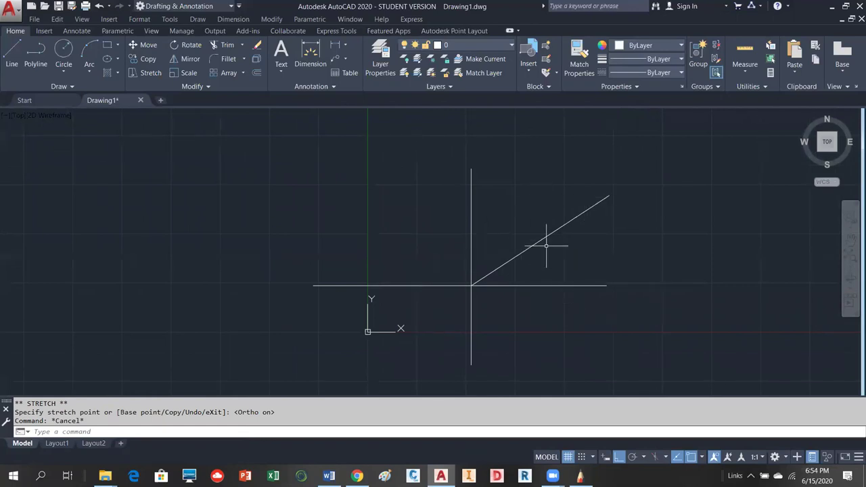
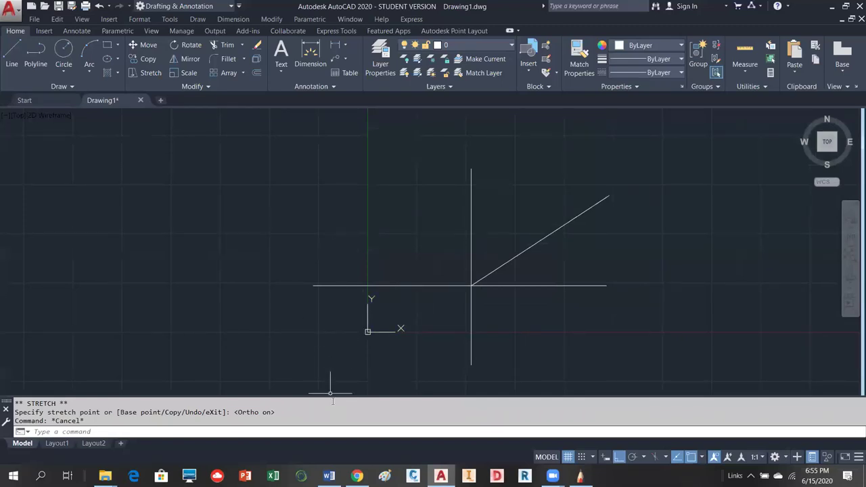
# Switch back to the Assignment 3 PDF in Chrome and examine the north arrow and building footprint on the site plan.
pyautogui.click(356, 476)
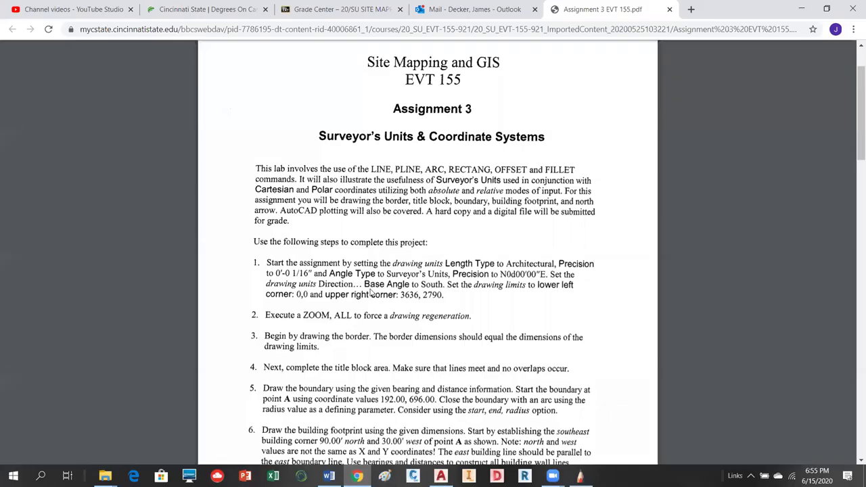
pyautogui.scroll(-5, 366, 290)
pyautogui.scroll(-4, 366, 290)
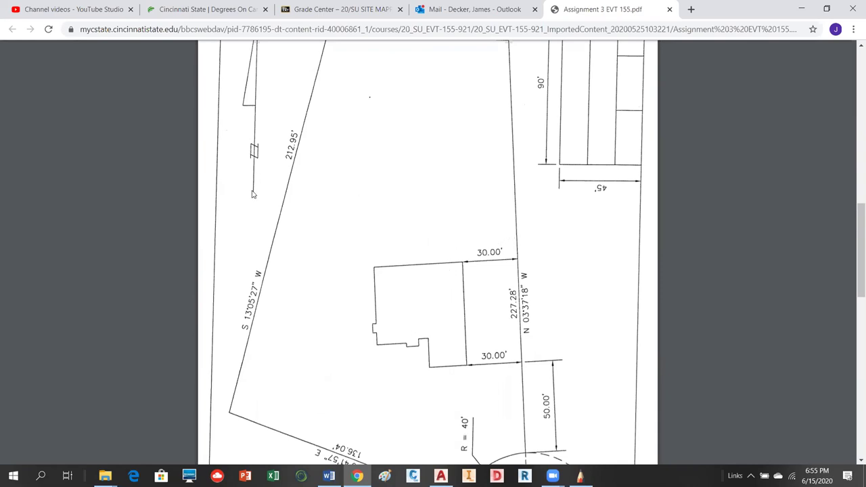
pyautogui.moveTo(237, 84)
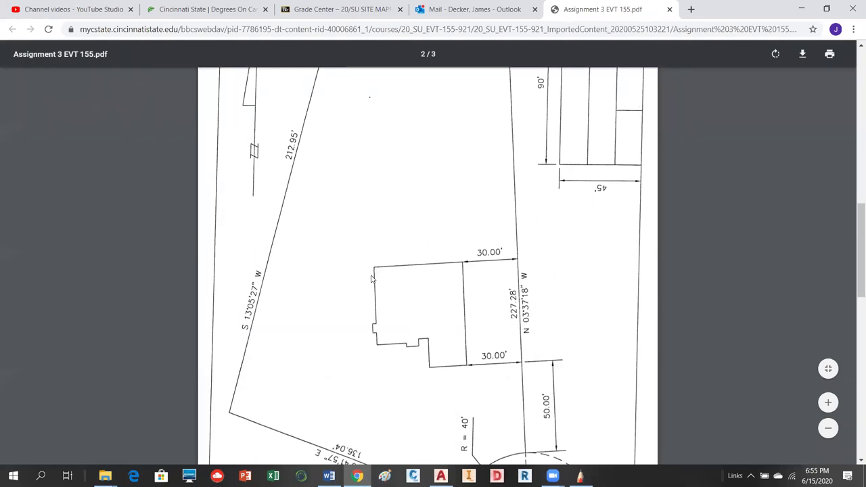
pyautogui.scroll(-1, 362, 294)
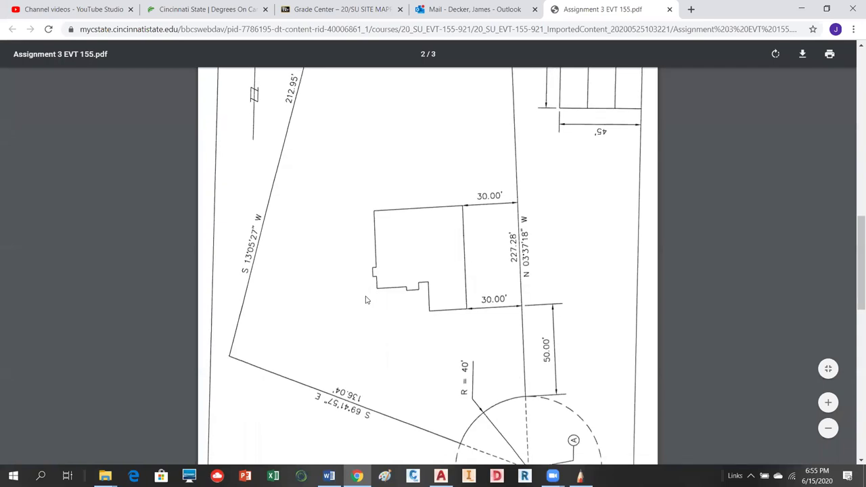
# Examine the boundary bearings and distances on the site plan and the numbered instructions for units, base angle and limits in the Assignment 3 PDF.
pyautogui.scroll(4, 366, 301)
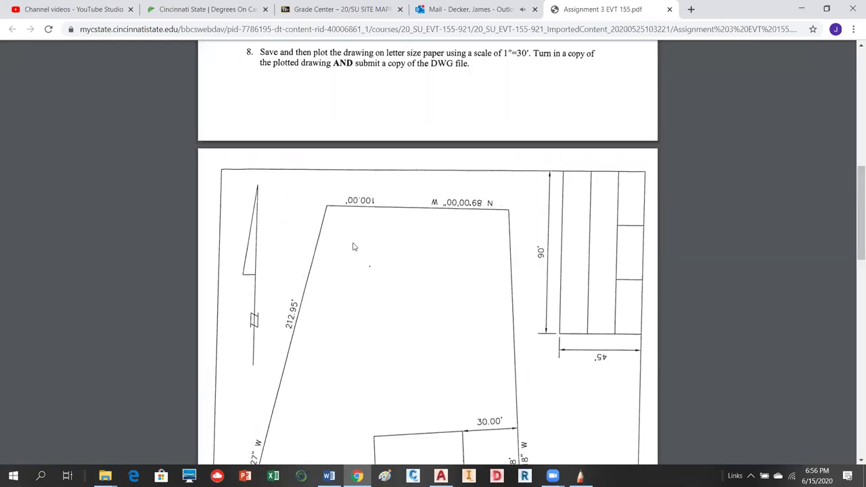
pyautogui.scroll(-1, 377, 230)
pyautogui.scroll(-4, 377, 230)
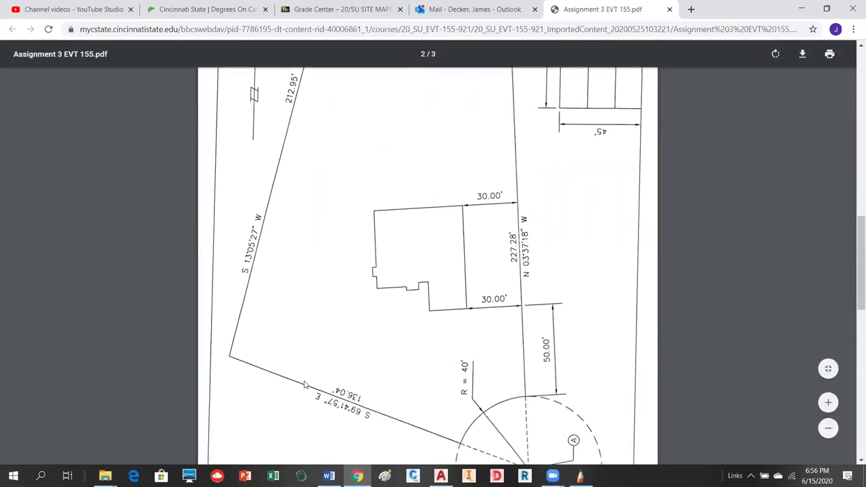
pyautogui.scroll(-2, 358, 314)
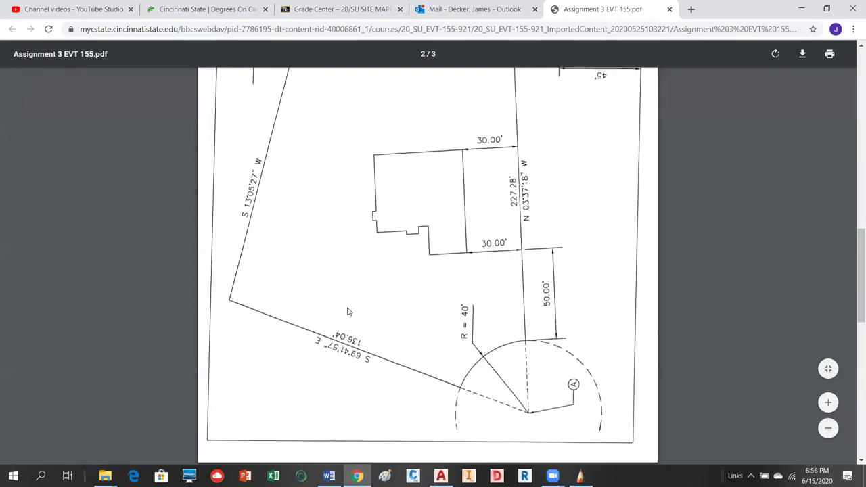
pyautogui.scroll(2, 284, 360)
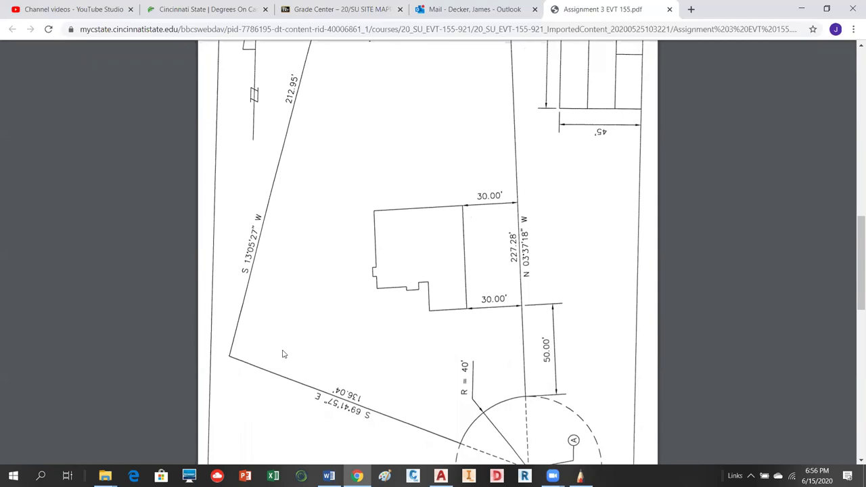
pyautogui.scroll(10, 405, 277)
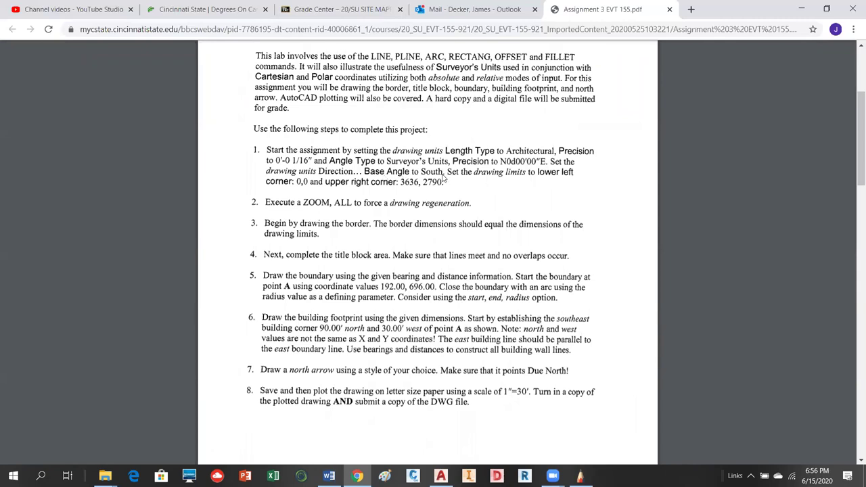
pyautogui.click(439, 470)
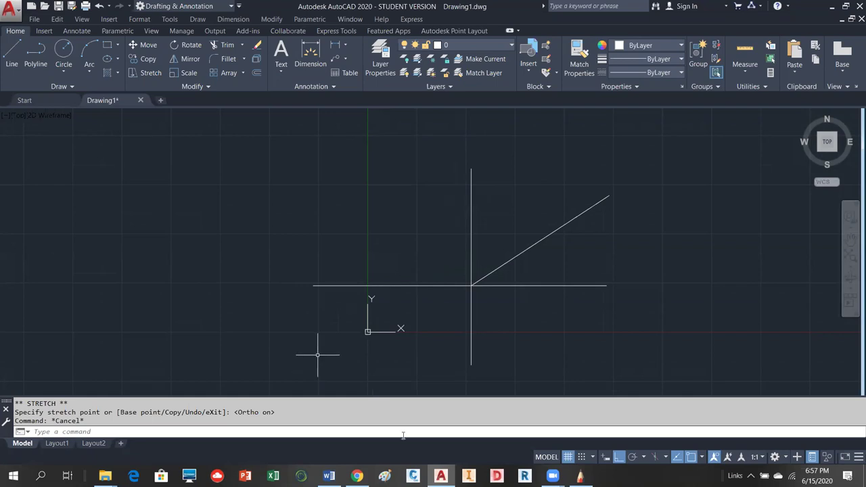
pyautogui.click(357, 476)
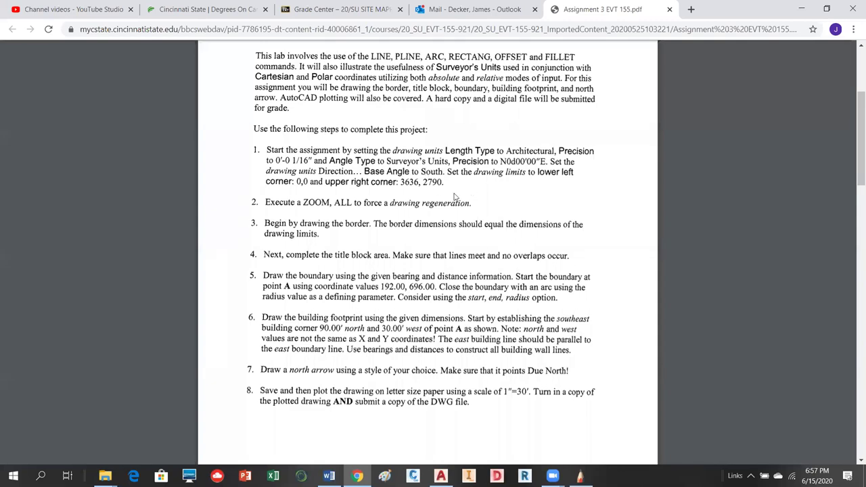
# Switch to AutoCAD, erase all the bearing diagram lines and zoom to the drawing extents.
pyautogui.click(440, 476)
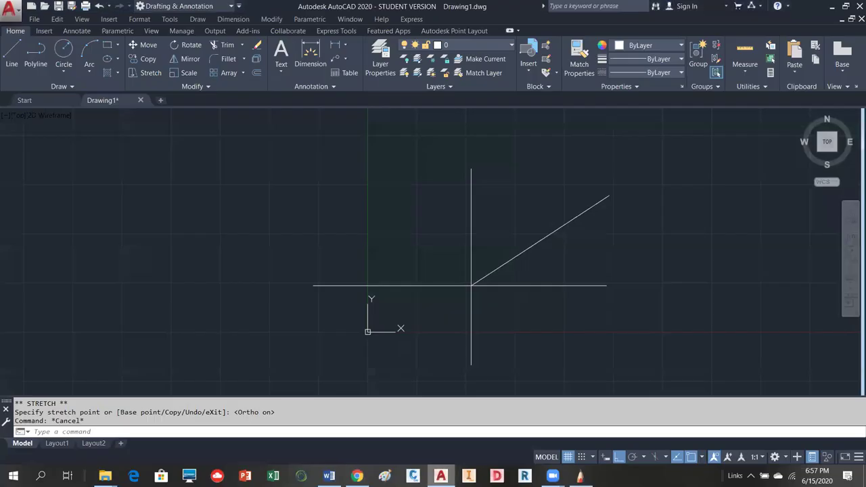
pyautogui.click(660, 157)
pyautogui.click(324, 373)
pyautogui.press('Delete')
pyautogui.write('z')
pyautogui.press('Return')
pyautogui.write('e')
pyautogui.press('Return')
# Open the drawing units settings and set the length type to Architectural.
pyautogui.write('un')
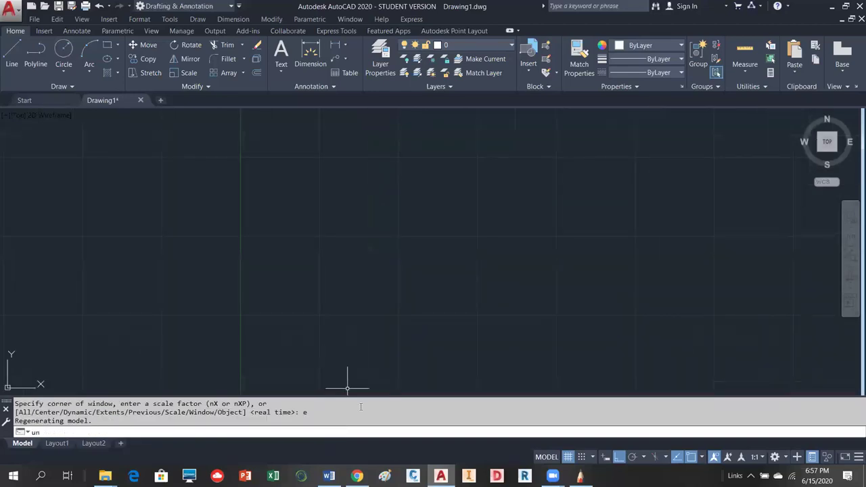
pyautogui.write('its')
pyautogui.press('Return')
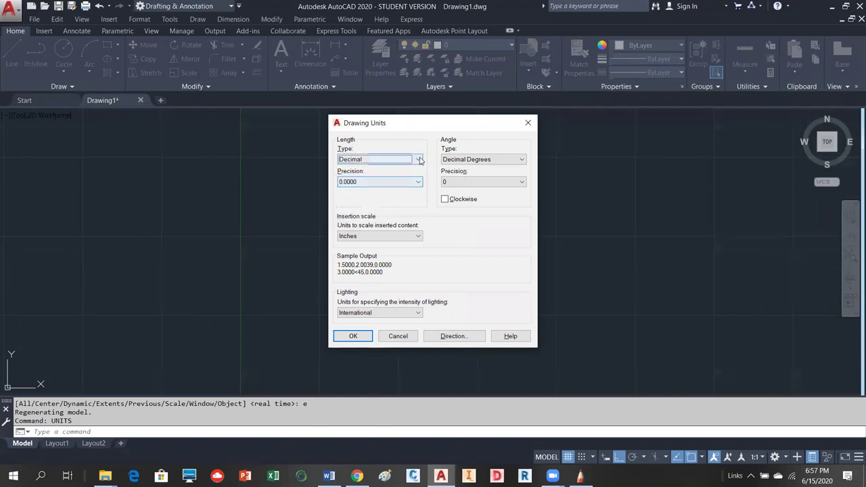
pyautogui.click(386, 160)
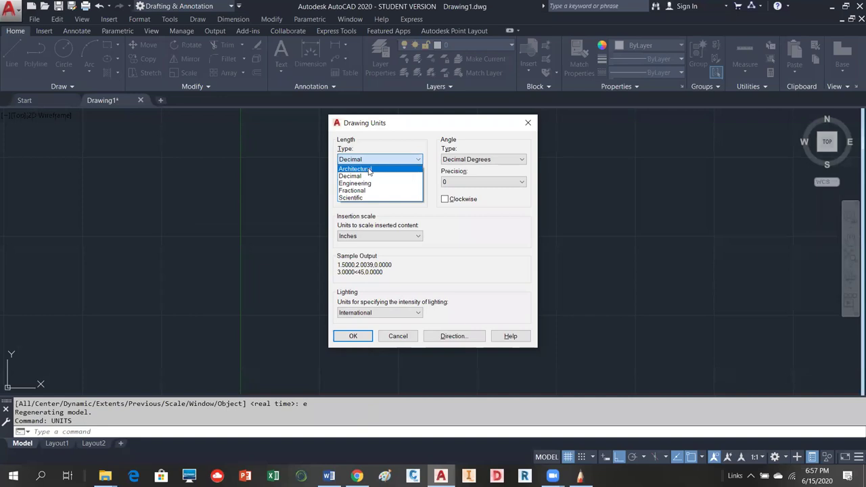
pyautogui.click(369, 171)
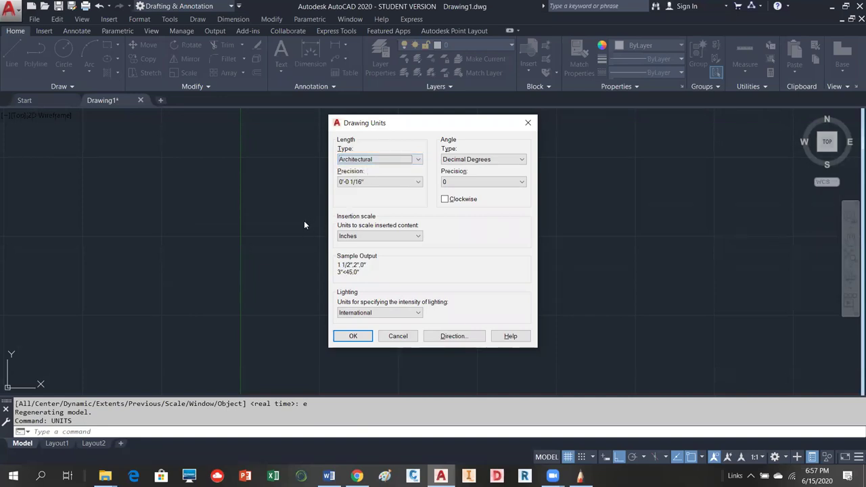
# Set the angle type to Surveyor's Units with a precision of N 0d00'00" E.
pyautogui.click(523, 161)
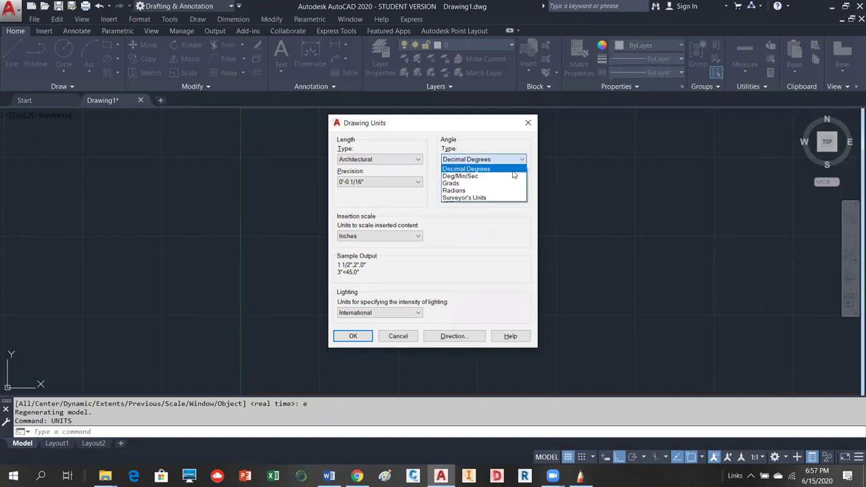
pyautogui.click(488, 198)
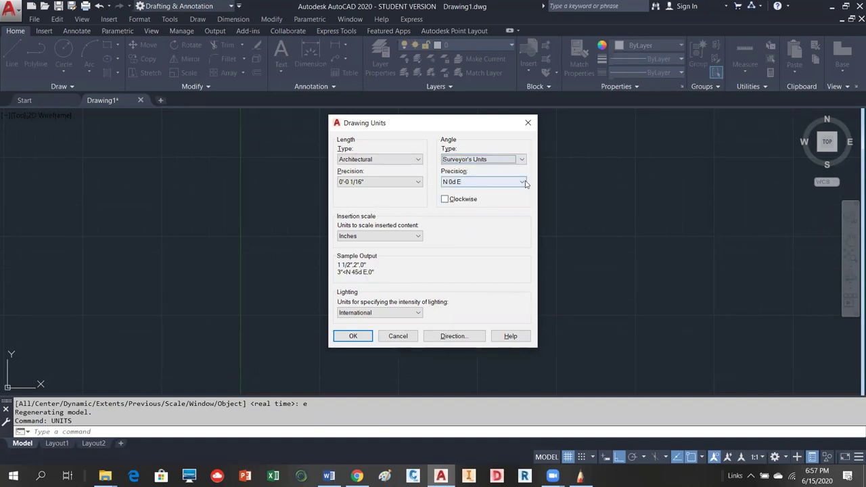
pyautogui.click(522, 181)
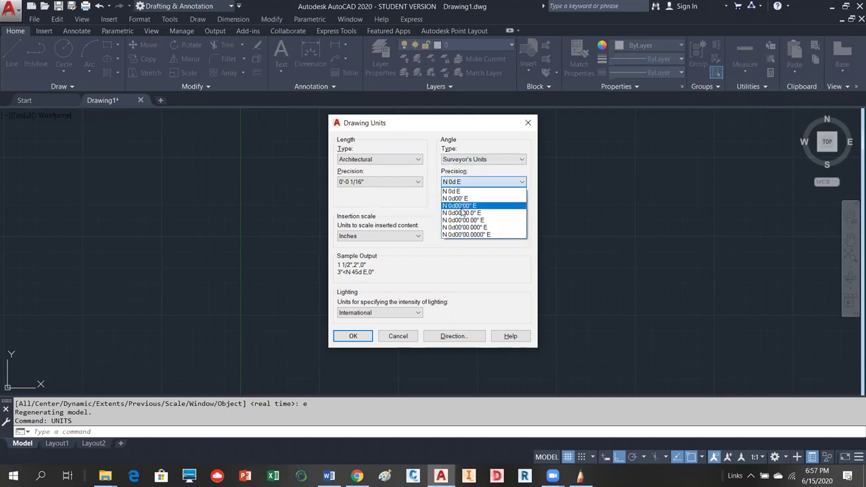
pyautogui.click(460, 205)
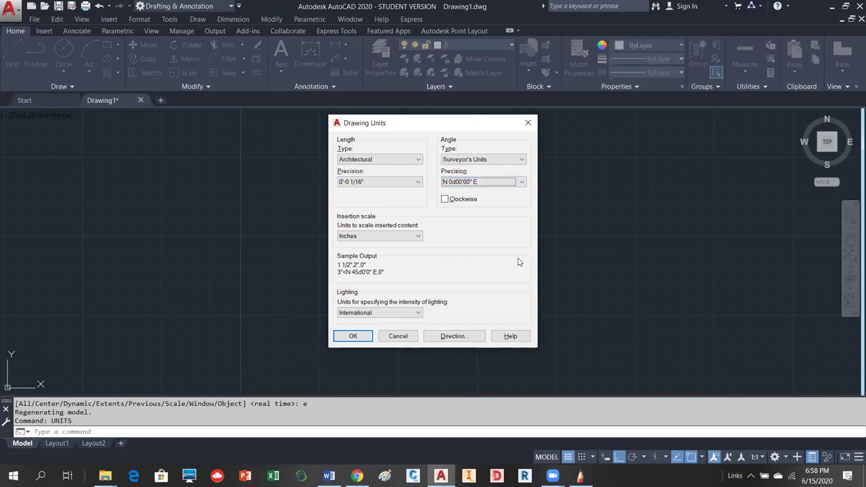
# Set the base angle direction to South and apply the drawing units.
pyautogui.click(450, 337)
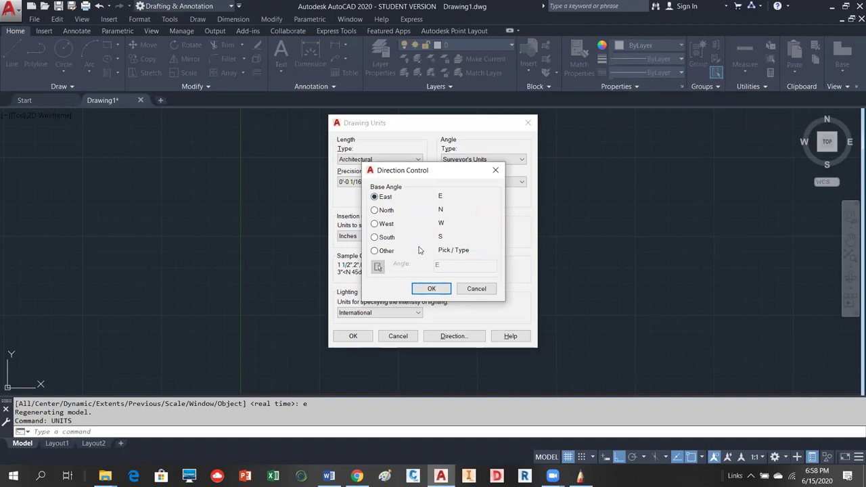
pyautogui.click(375, 239)
pyautogui.click(436, 291)
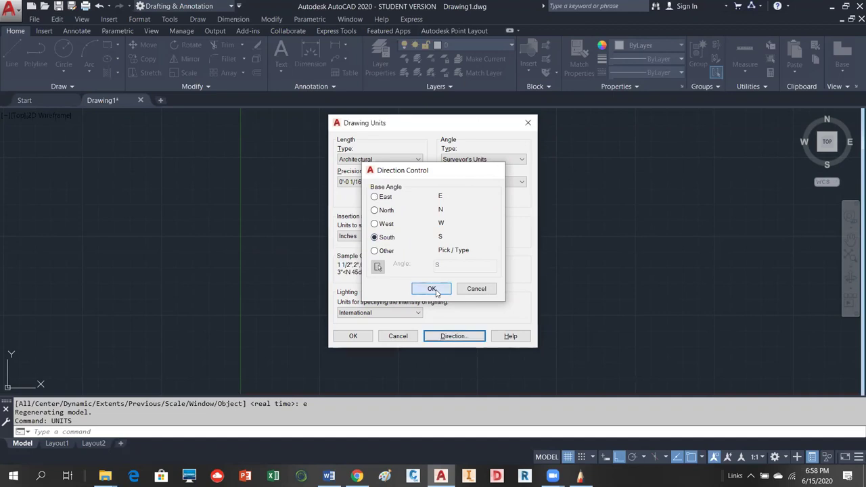
pyautogui.click(353, 336)
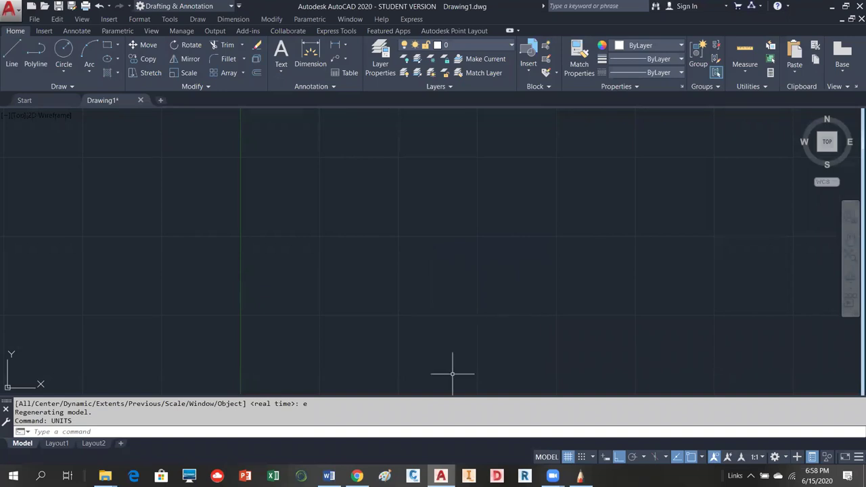
# Check the limits instruction in the PDF in Chrome and set AutoCAD's drawing limits to lower-left corner 0,0 and upper-right corner 3636,2790.
pyautogui.click(357, 475)
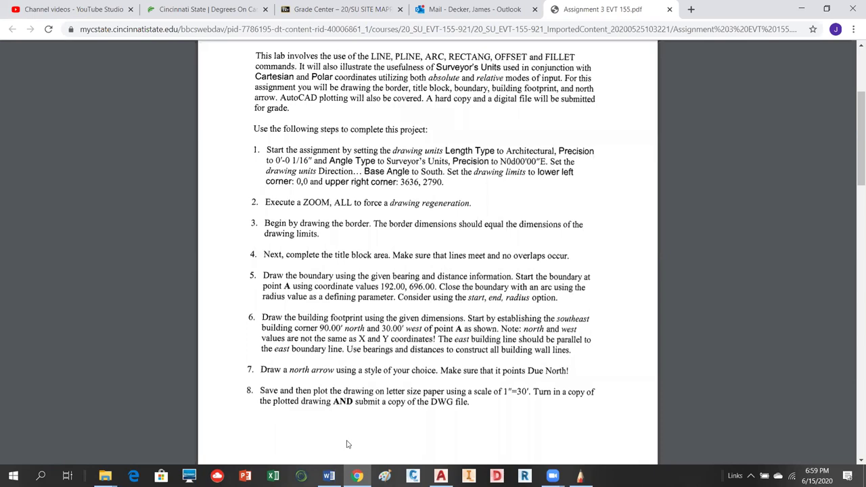
pyautogui.click(440, 475)
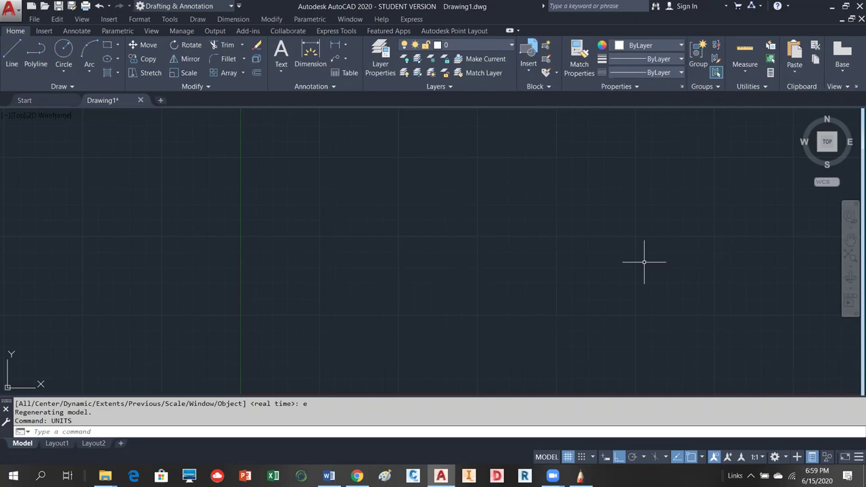
pyautogui.write('limits')
pyautogui.press('Return')
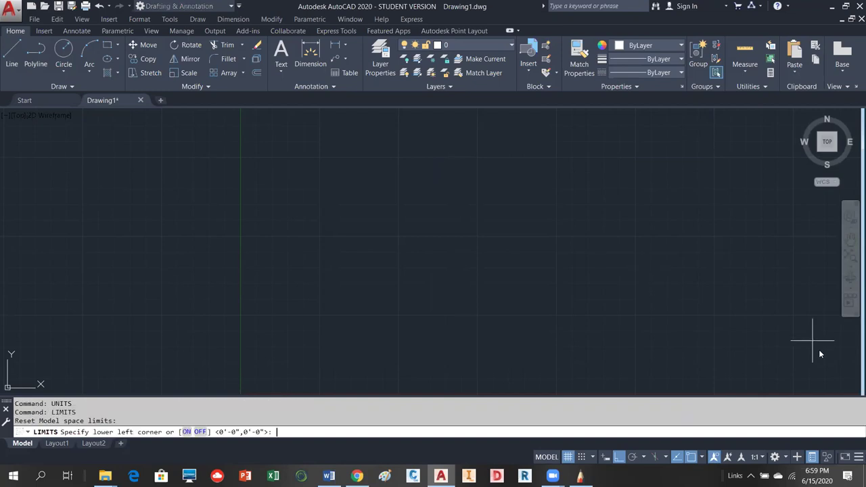
pyautogui.write('0,0')
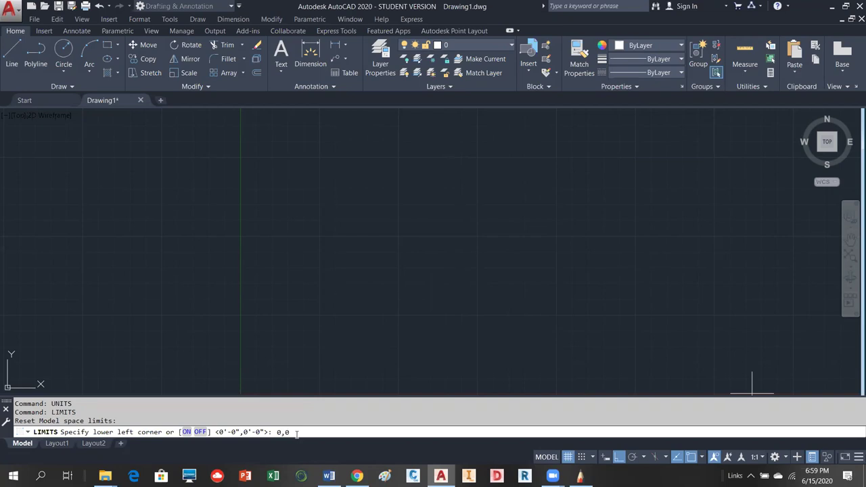
pyautogui.press('Return')
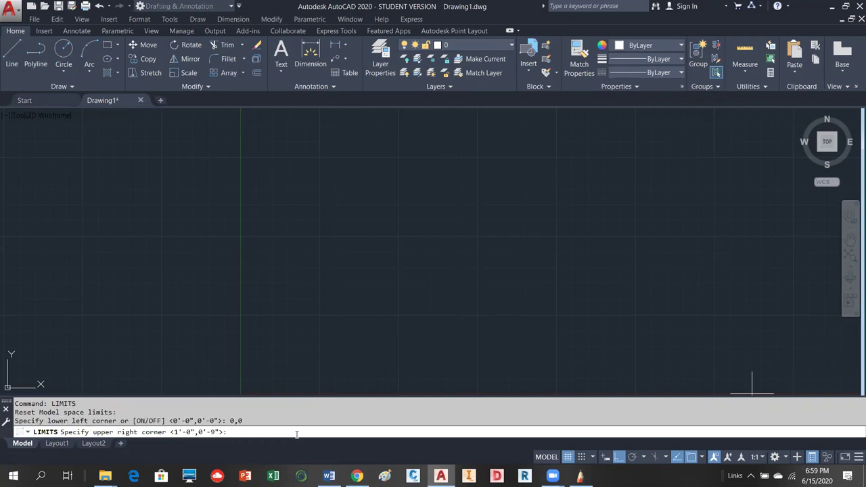
pyautogui.write('3636,2790')
pyautogui.press('Return')
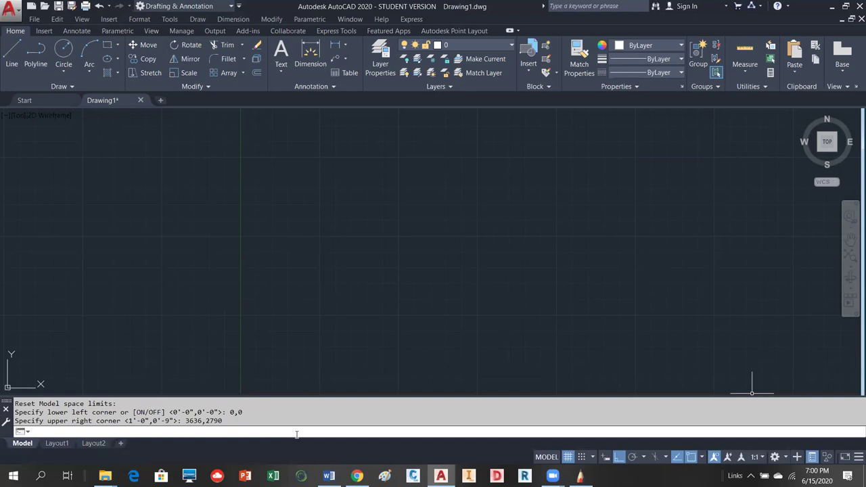
# Zoom All to regenerate the drawing and fit the new limits in the view.
pyautogui.write('z')
pyautogui.press('Return')
pyautogui.write('a')
pyautogui.press('Return')
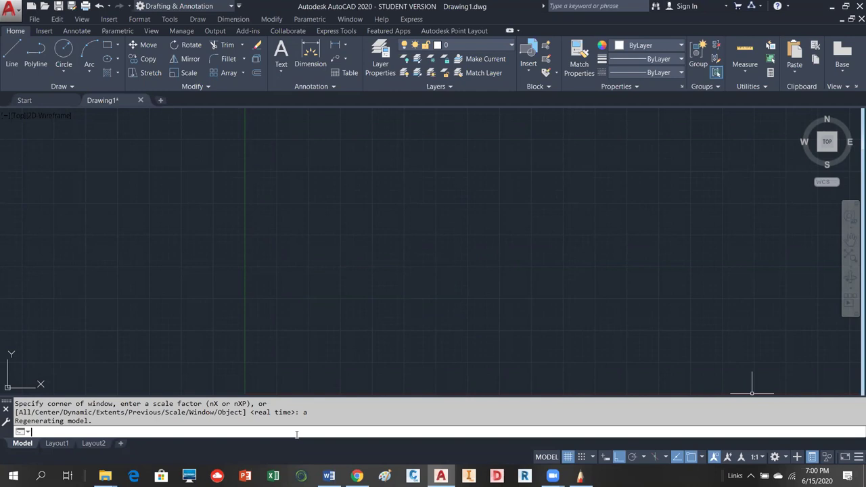
# Run the Limits command again to review the stored lower-left and upper-right corners in feet and inches.
pyautogui.write('limits')
pyautogui.press('Return')
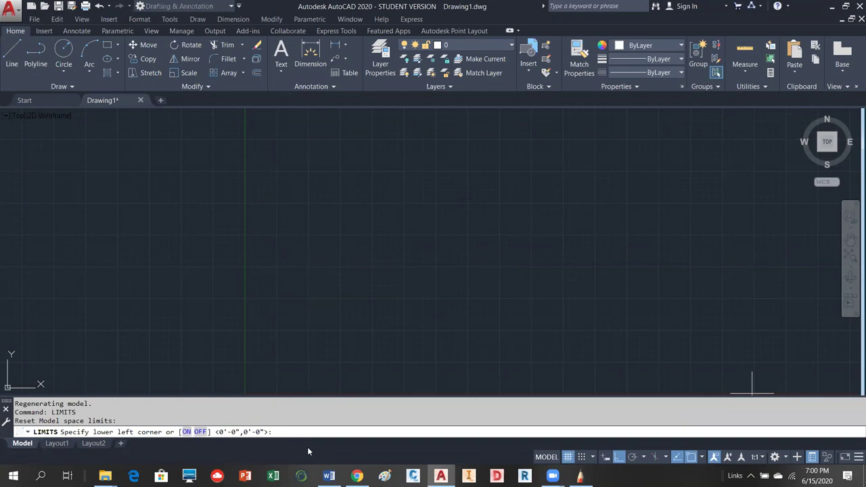
pyautogui.press('Return')
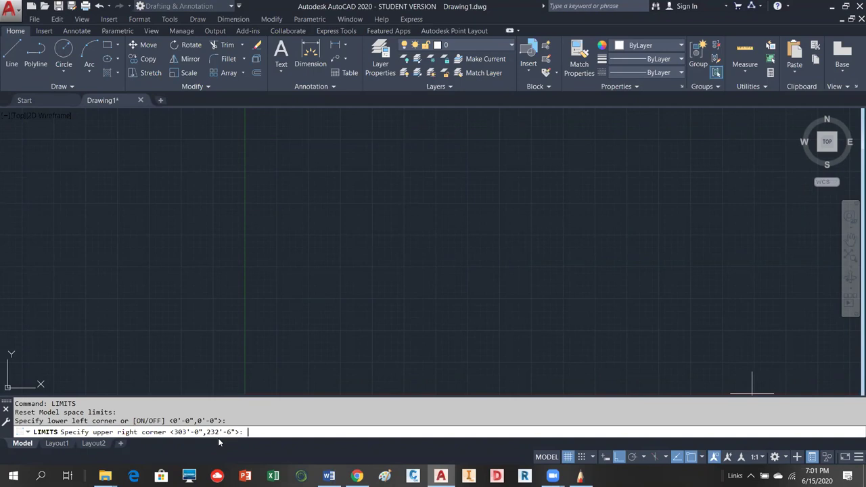
# Draw the border as a rectangle from 0,0 to 3636,2790.
pyautogui.click(108, 45)
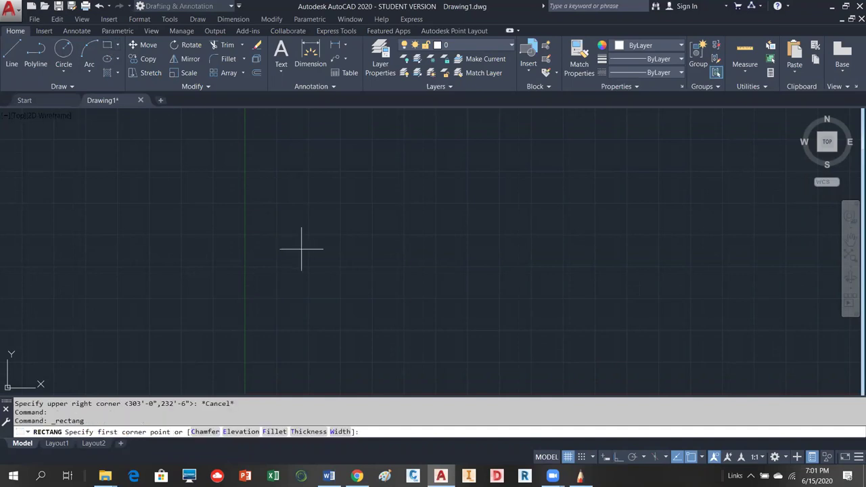
pyautogui.write('0,0')
pyautogui.press('Return')
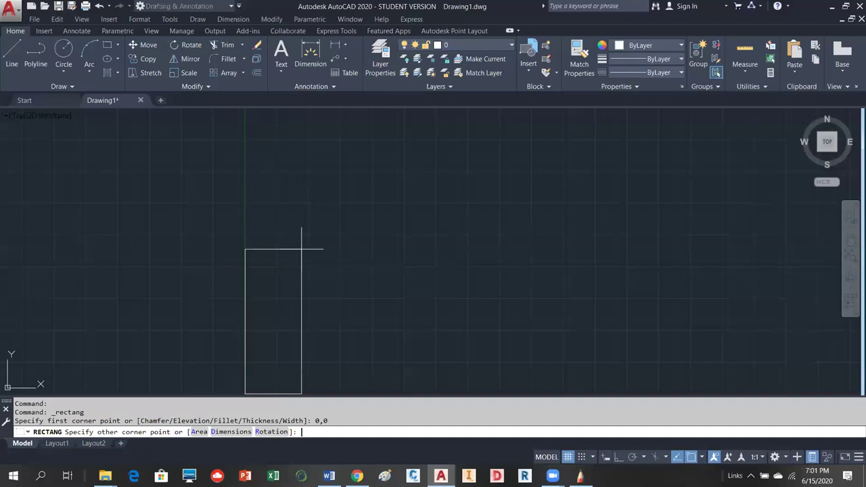
pyautogui.write('3636,2790')
pyautogui.press('Return')
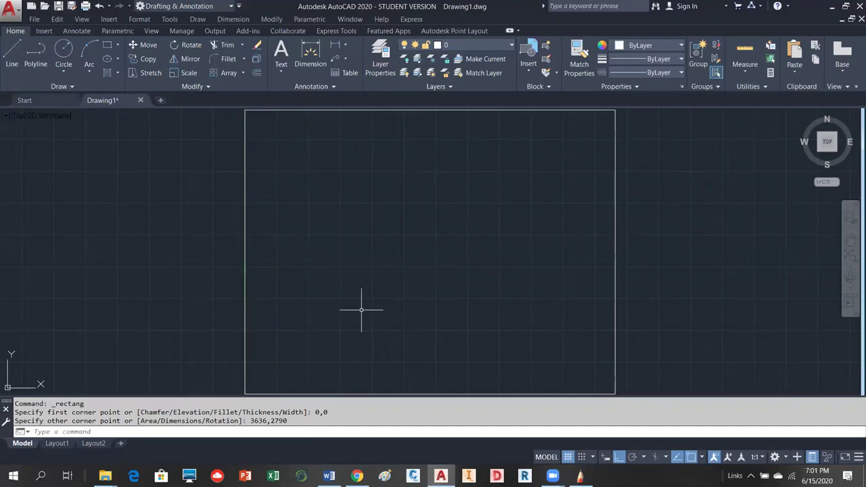
# Switch to the Assignment 3 PDF in Chrome and examine the title block layout and dimensions on the site plan.
pyautogui.click(356, 476)
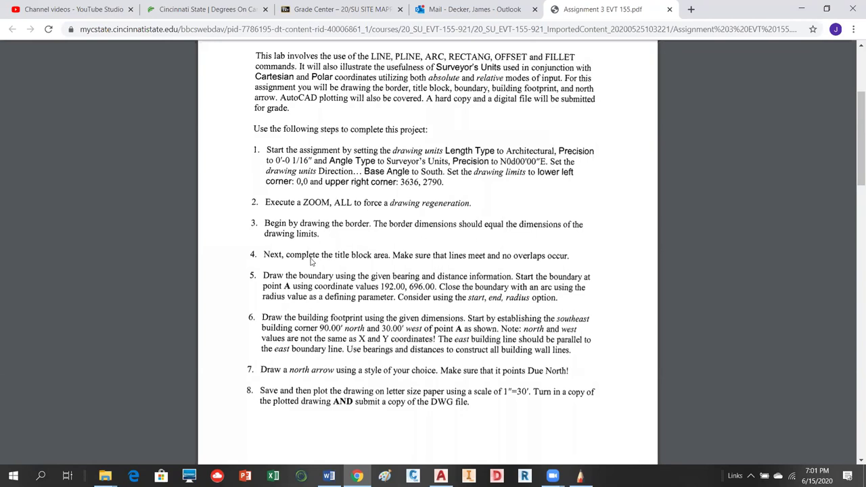
pyautogui.scroll(-7, 324, 291)
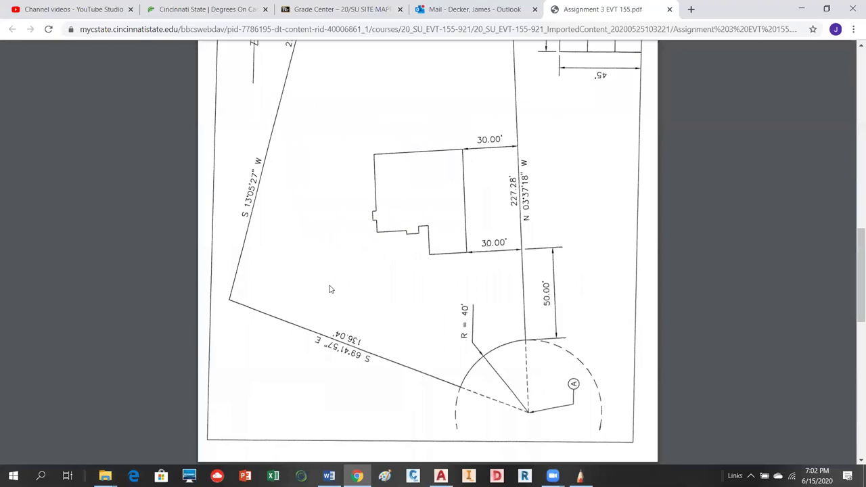
pyautogui.scroll(2, 334, 288)
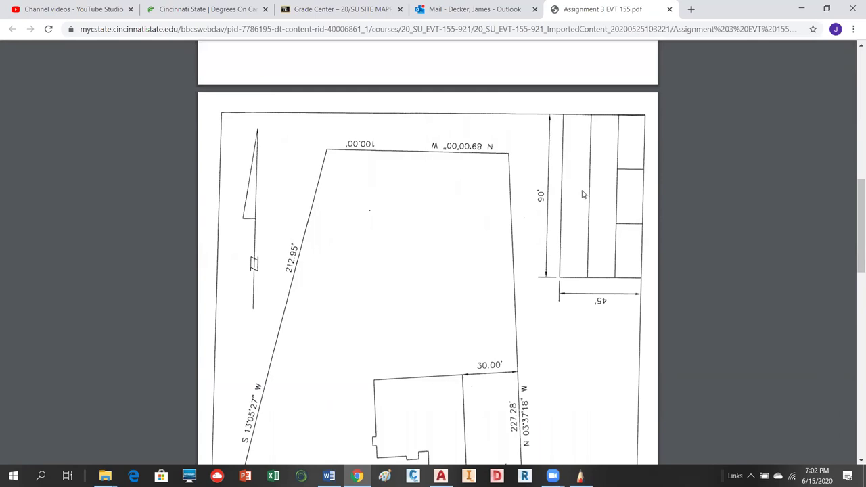
pyautogui.scroll(-4, 460, 201)
pyautogui.scroll(3, 460, 201)
pyautogui.scroll(3, 460, 201)
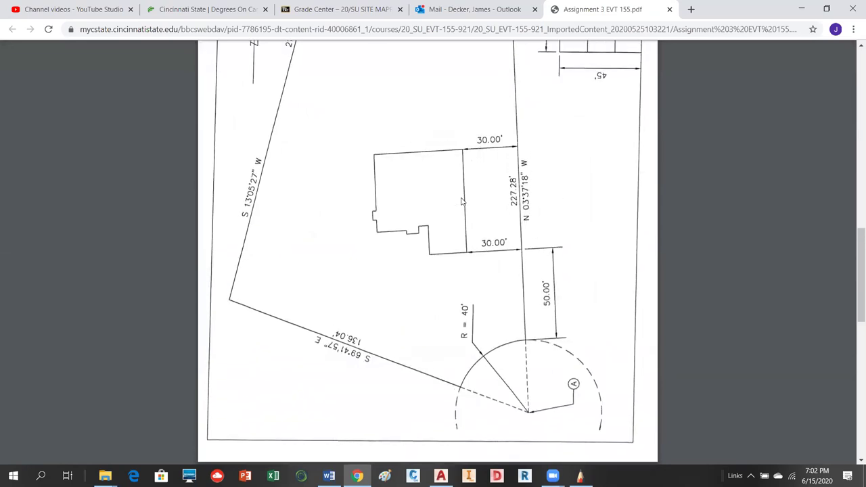
# Examine the written boundary instructions in the PDF and the location of starting point A on the site plan.
pyautogui.scroll(1, 462, 201)
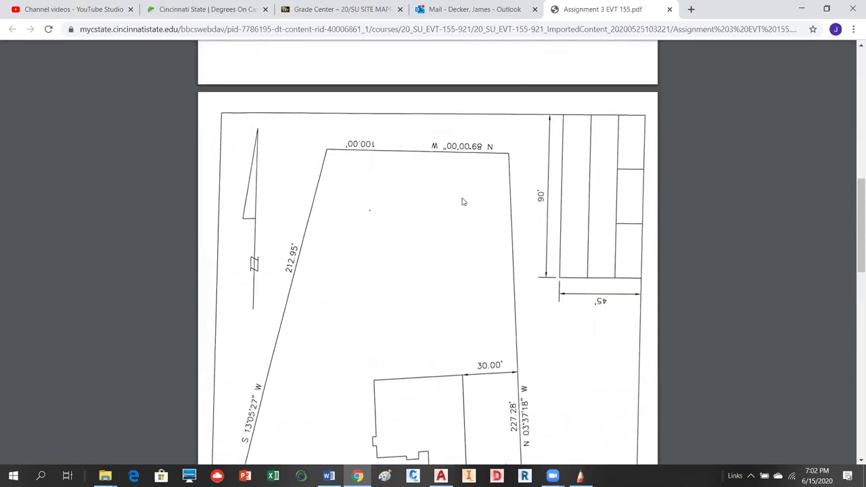
pyautogui.scroll(-2, 462, 198)
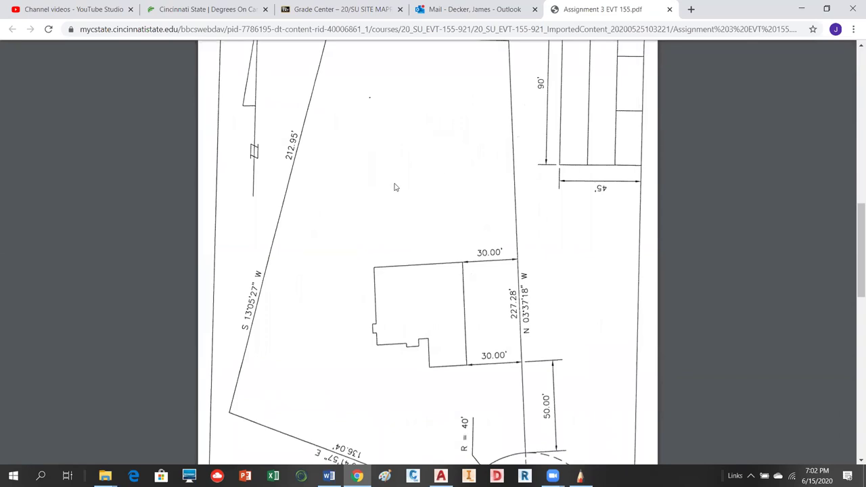
pyautogui.scroll(-1, 396, 186)
pyautogui.scroll(-2, 394, 195)
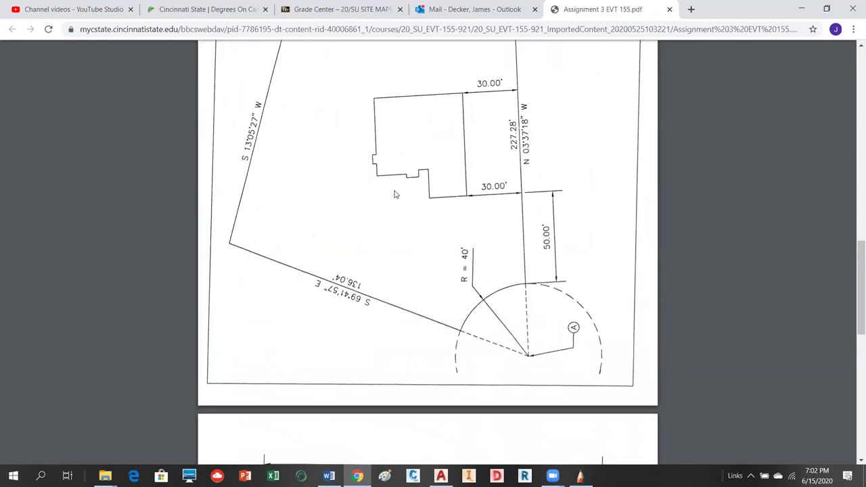
pyautogui.scroll(10, 395, 194)
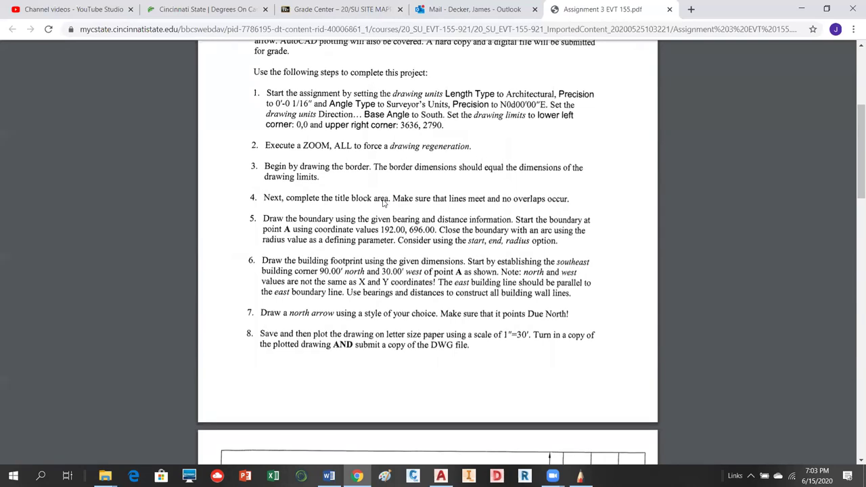
pyautogui.scroll(-10, 379, 203)
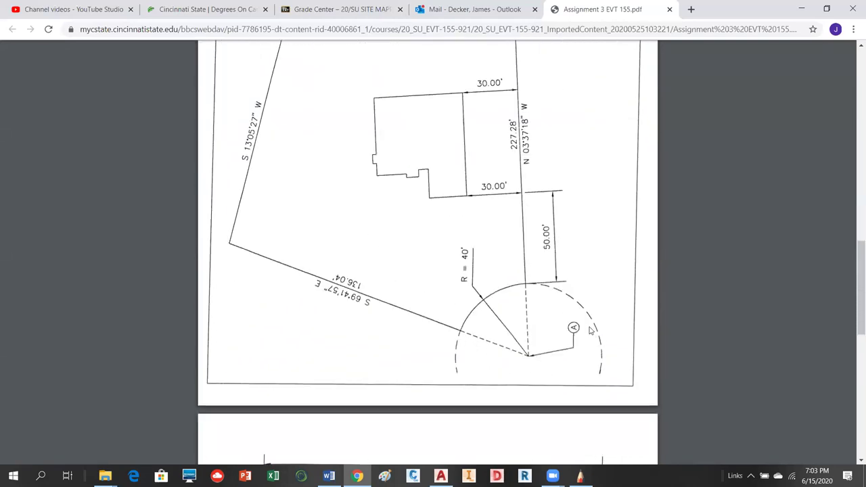
pyautogui.scroll(1, 536, 365)
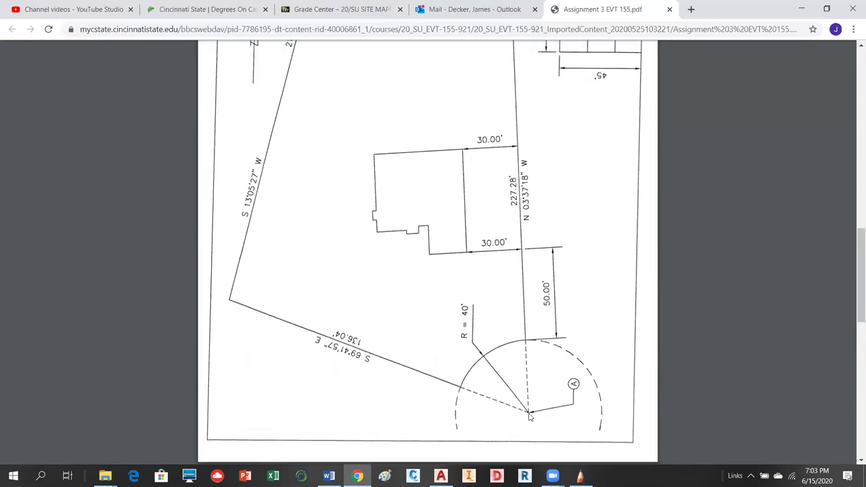
pyautogui.scroll(1, 552, 358)
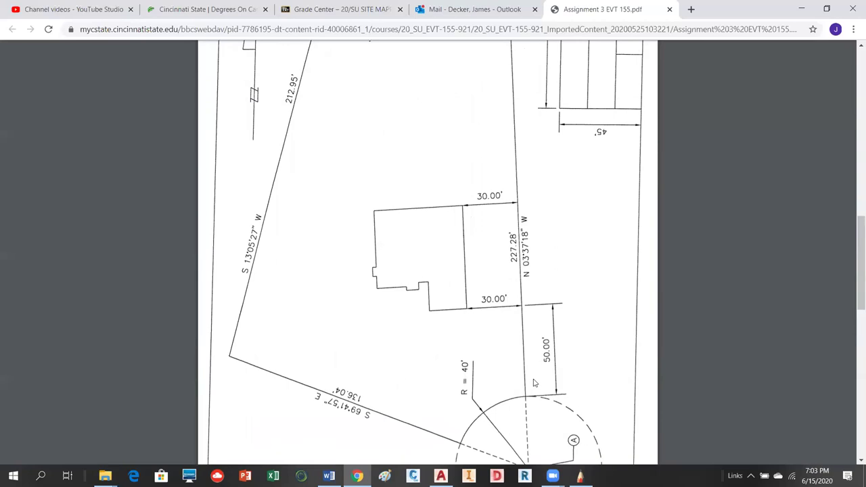
# Examine the east boundary line from point A on the site plan, including its bearing, distance and the cul-de-sac radius.
pyautogui.scroll(-2, 524, 419)
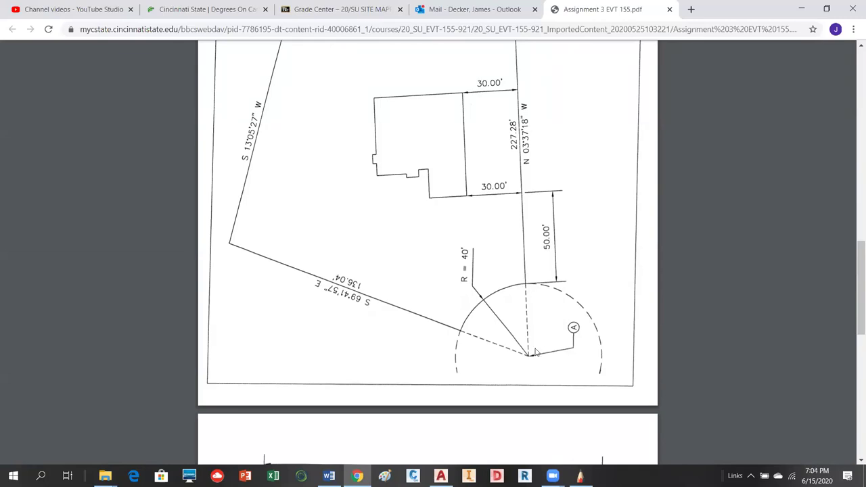
pyautogui.scroll(-1, 531, 278)
pyautogui.scroll(2, 534, 266)
pyautogui.scroll(3, 529, 173)
pyautogui.scroll(-2, 375, 224)
pyautogui.scroll(-2, 436, 363)
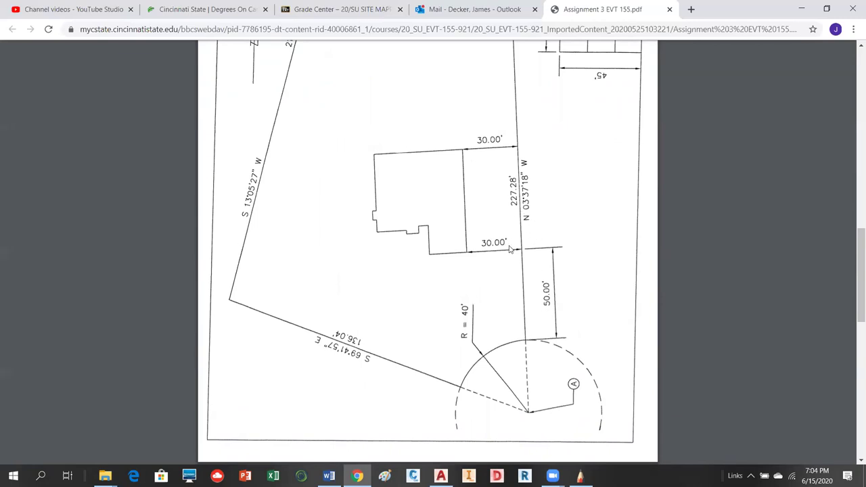
pyautogui.scroll(2, 517, 248)
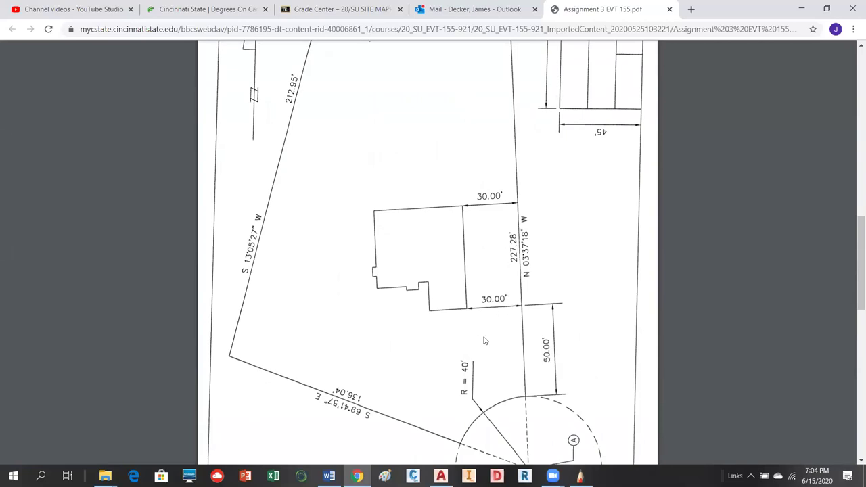
pyautogui.scroll(-2, 511, 416)
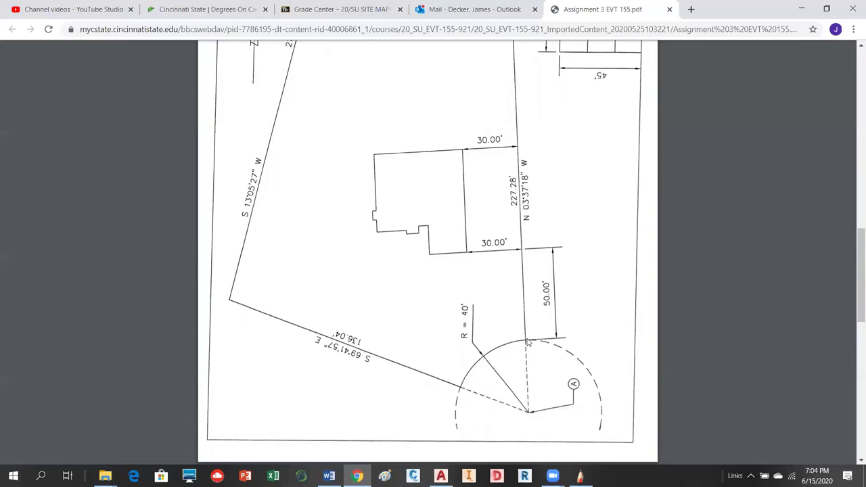
pyautogui.scroll(5, 518, 335)
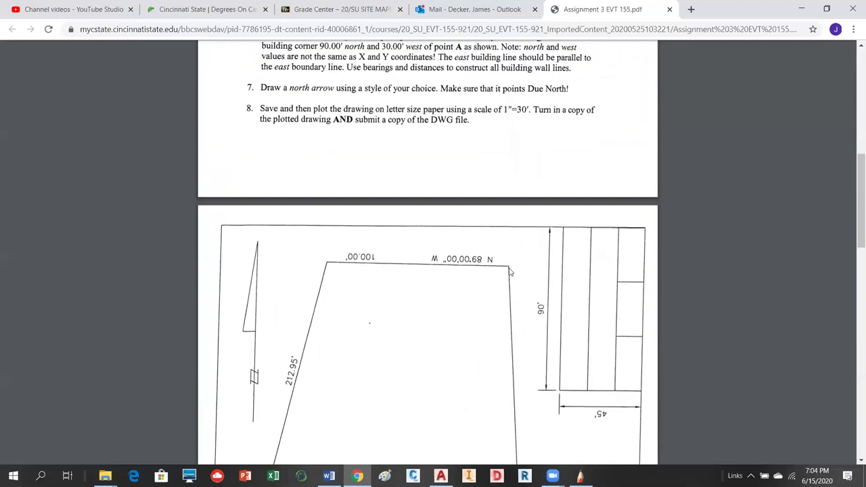
pyautogui.scroll(-3, 510, 272)
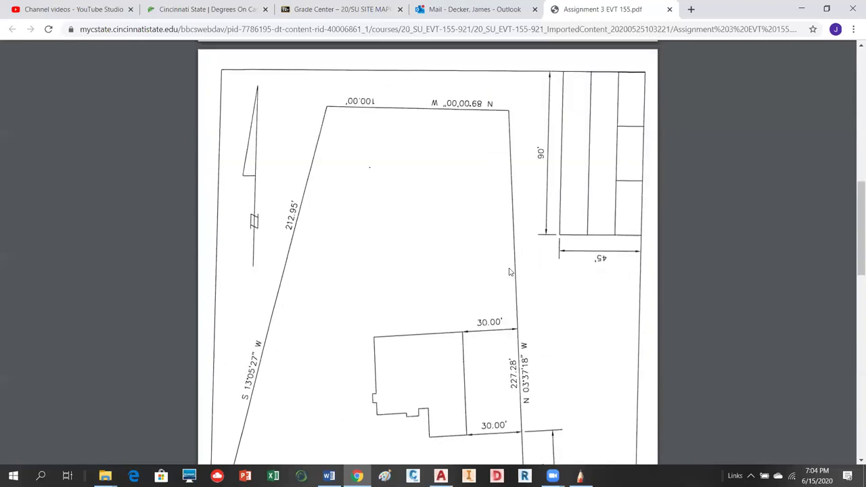
pyautogui.scroll(1, 510, 271)
pyautogui.scroll(-5, 450, 236)
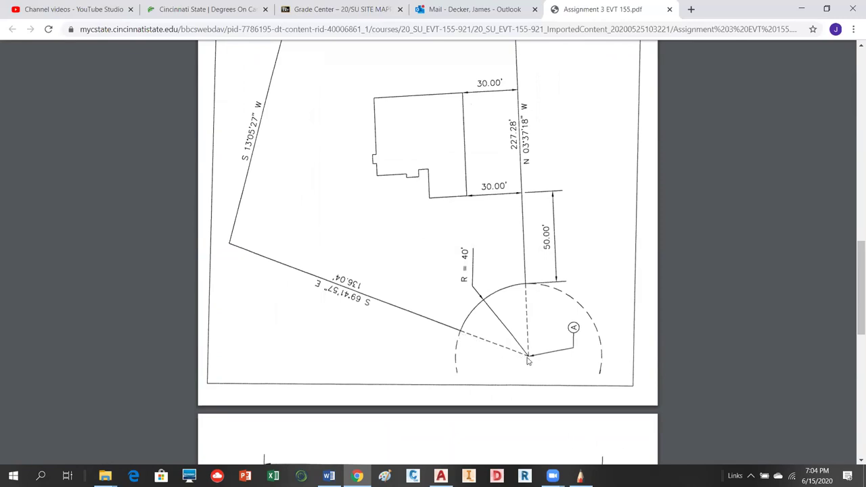
pyautogui.scroll(1, 537, 337)
pyautogui.scroll(2, 538, 338)
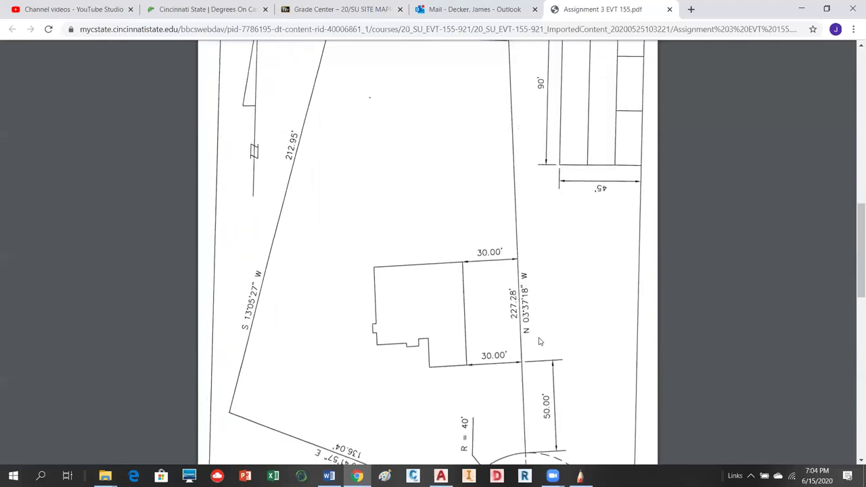
pyautogui.scroll(-1, 539, 341)
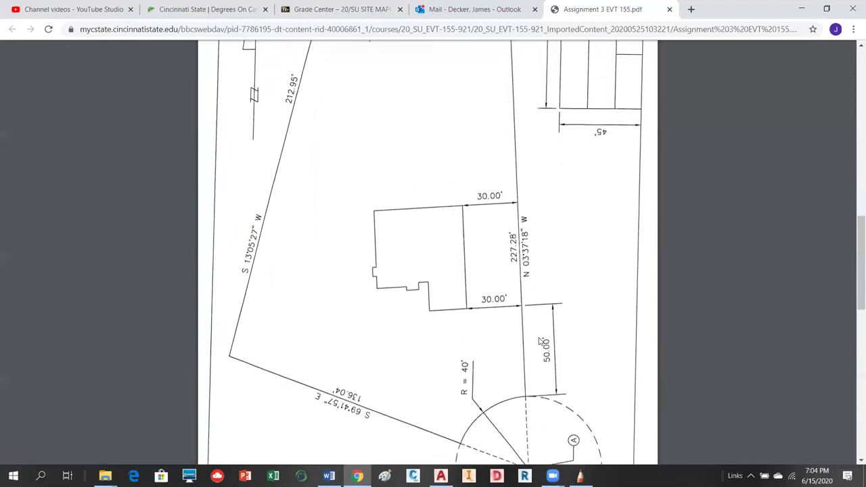
pyautogui.scroll(-2, 539, 340)
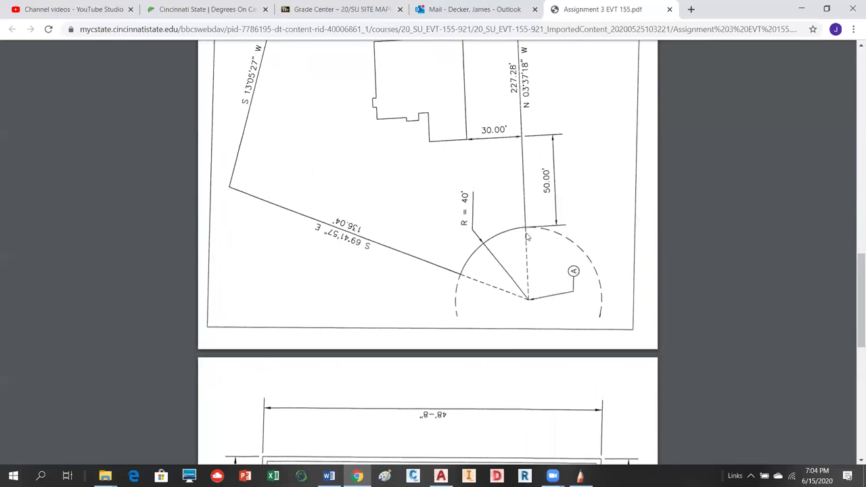
pyautogui.scroll(-1, 529, 245)
pyautogui.scroll(4, 524, 203)
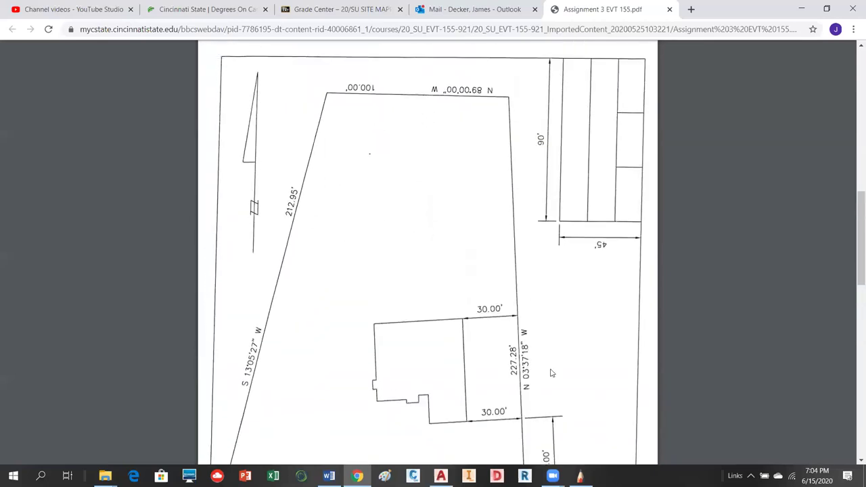
pyautogui.scroll(-2, 306, 351)
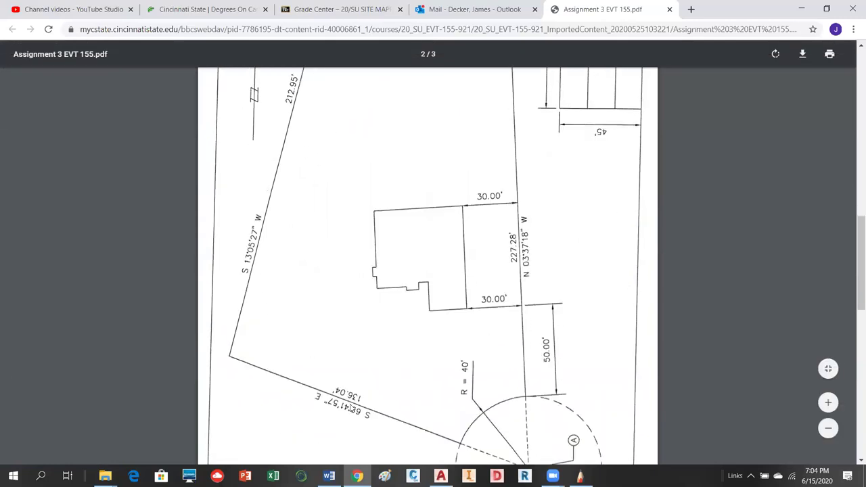
# Switch to AutoCAD and start a line at point A, coordinates 192,696, with Ortho turned off.
pyautogui.click(440, 475)
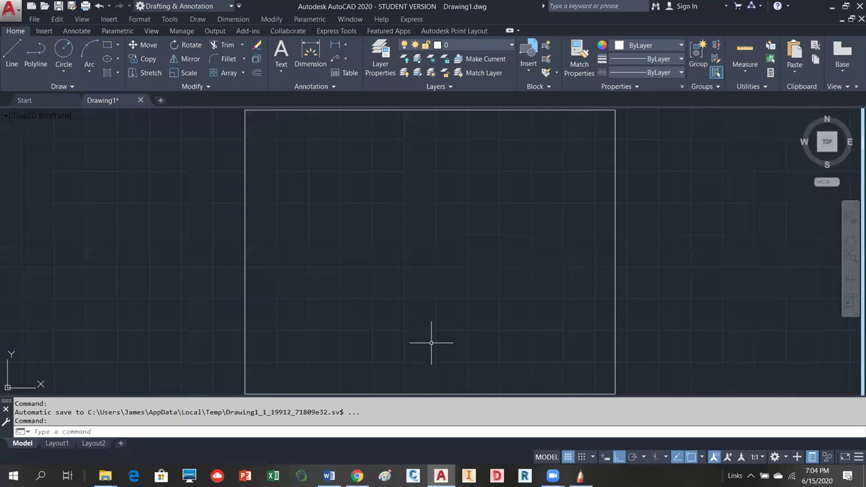
pyautogui.click(12, 57)
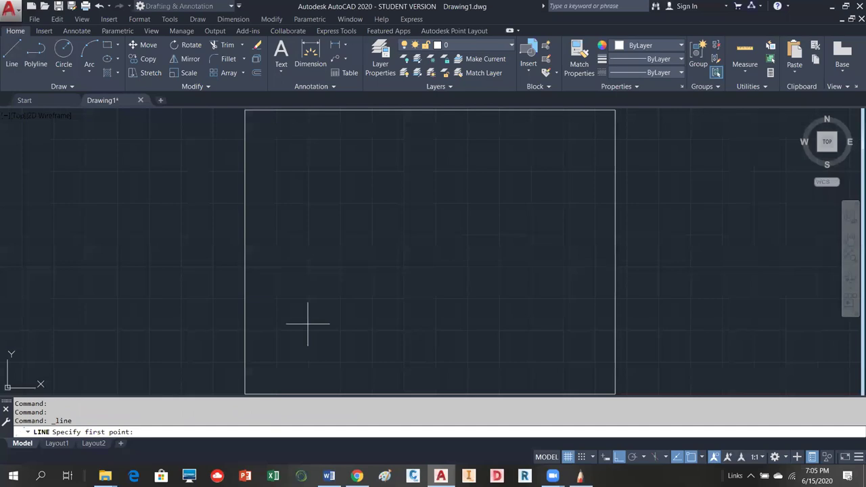
pyautogui.write('192,696')
pyautogui.press('Return')
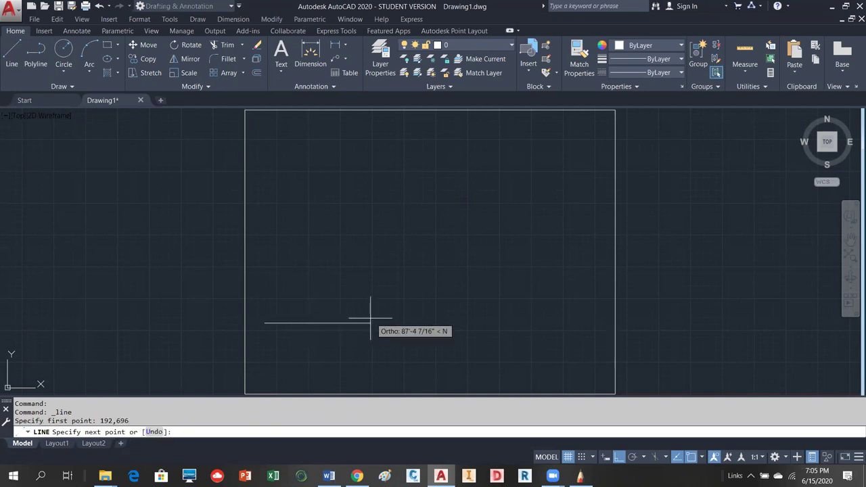
pyautogui.press('F8')
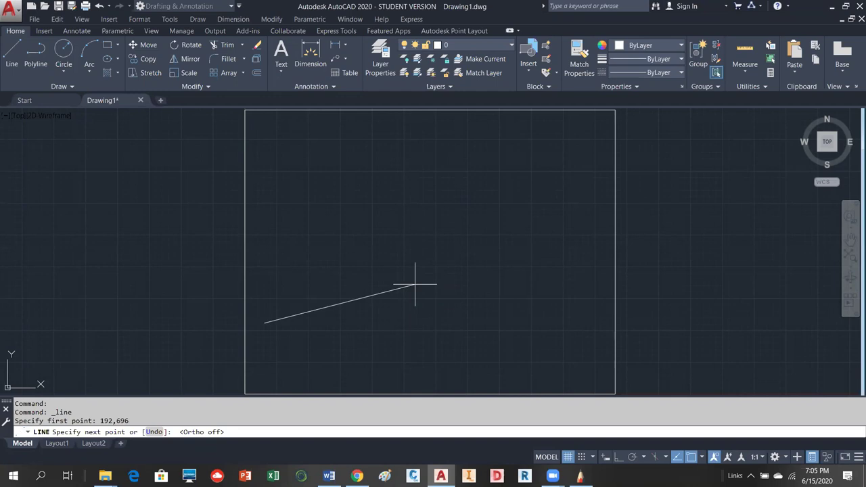
pyautogui.write("@40'")
pyautogui.write('<')
pyautogui.write('n')
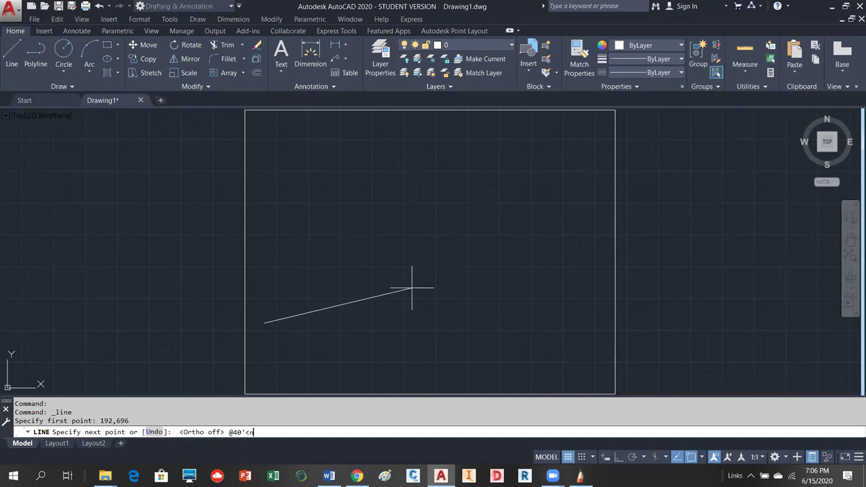
pyautogui.write('3')
pyautogui.write('d')
pyautogui.write('37')
pyautogui.write('\'18"w')
pyautogui.press('Return')
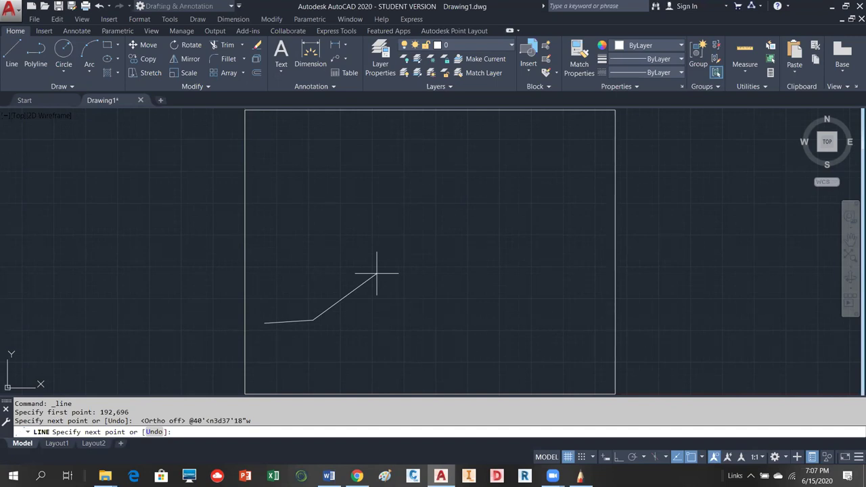
pyautogui.write('@227.28\'<n3d37\'18"w')
pyautogui.press('Return')
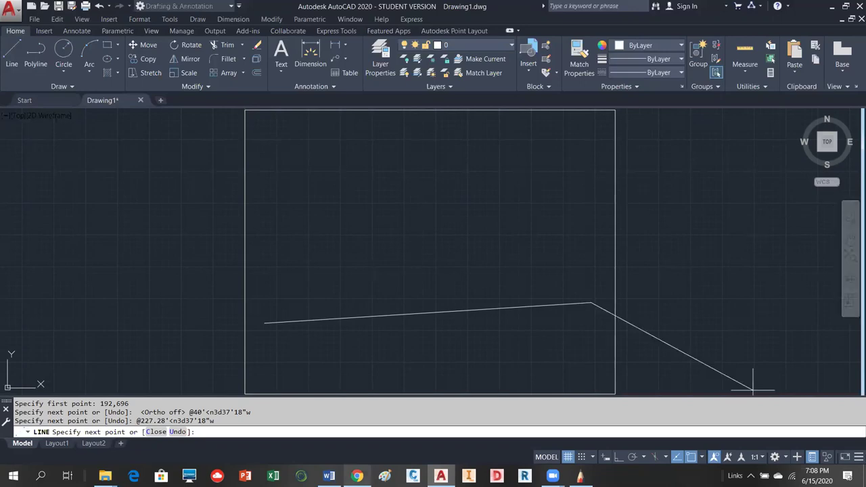
# Examine the remaining boundary bearings and distances in the Assignment 3 PDF in Chrome and return to AutoCAD.
pyautogui.moveTo(356, 475)
pyautogui.click(357, 427)
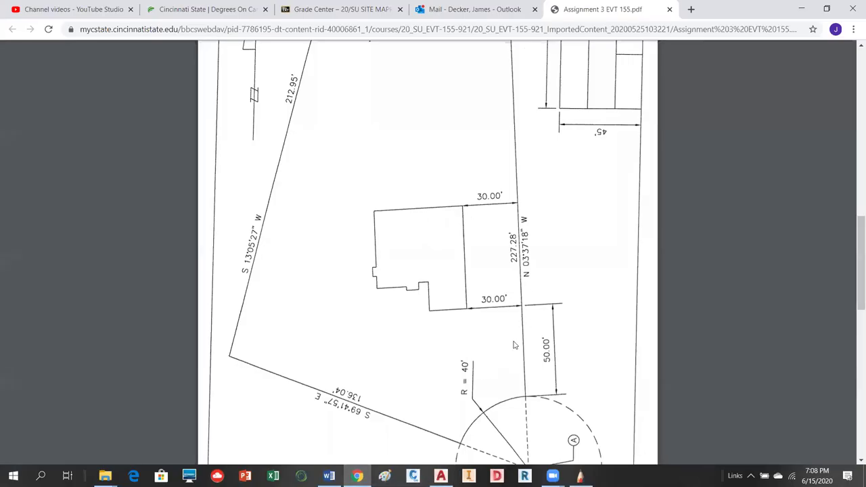
pyautogui.scroll(2, 516, 351)
pyautogui.scroll(4, 524, 163)
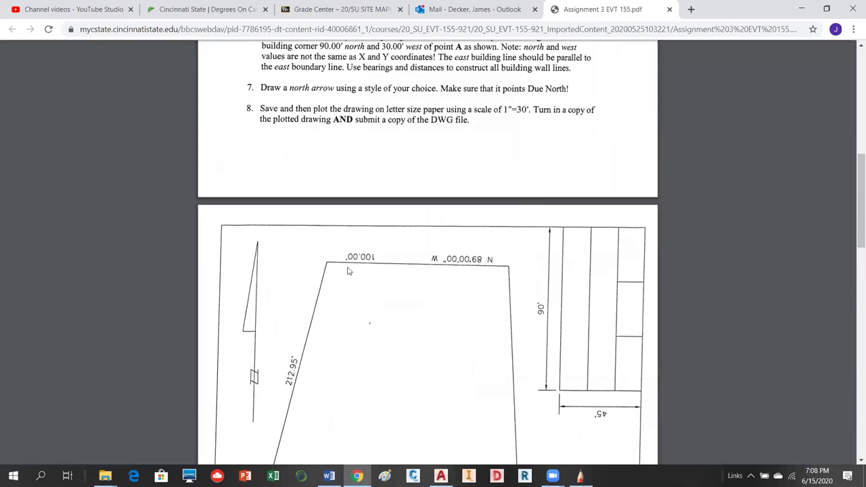
pyautogui.scroll(-2, 337, 270)
pyautogui.scroll(-2, 342, 166)
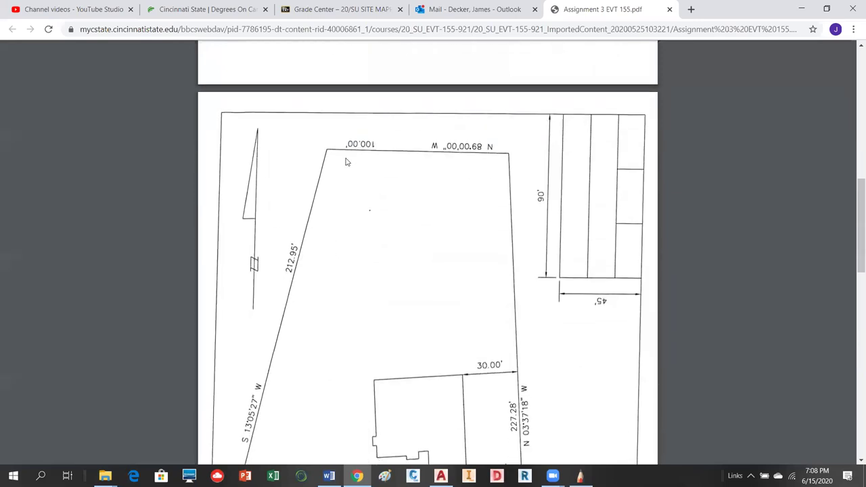
pyautogui.scroll(-2, 247, 350)
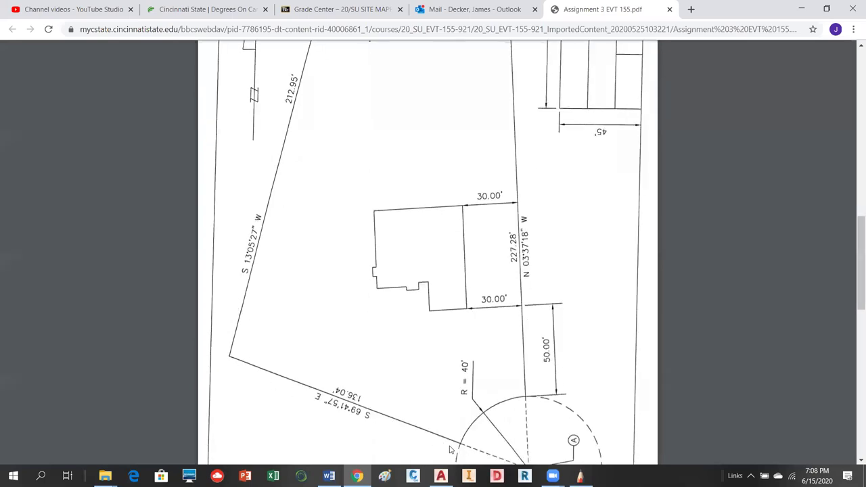
pyautogui.scroll(-1, 409, 362)
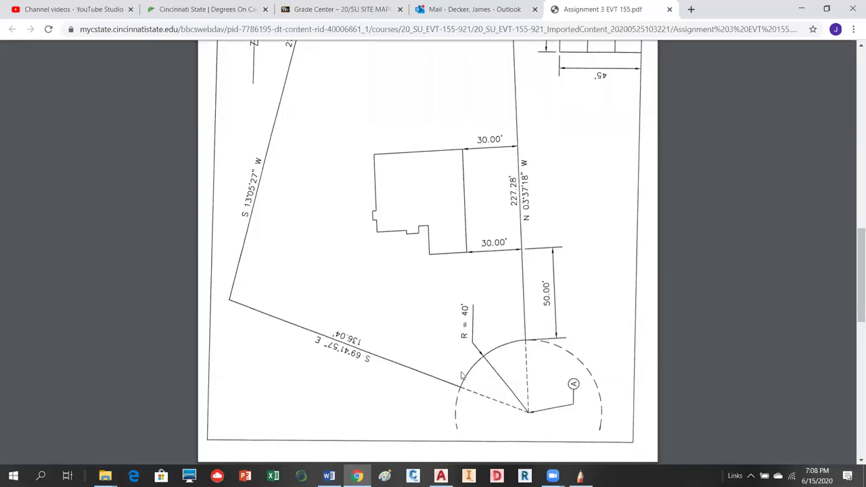
pyautogui.scroll(-2, 369, 365)
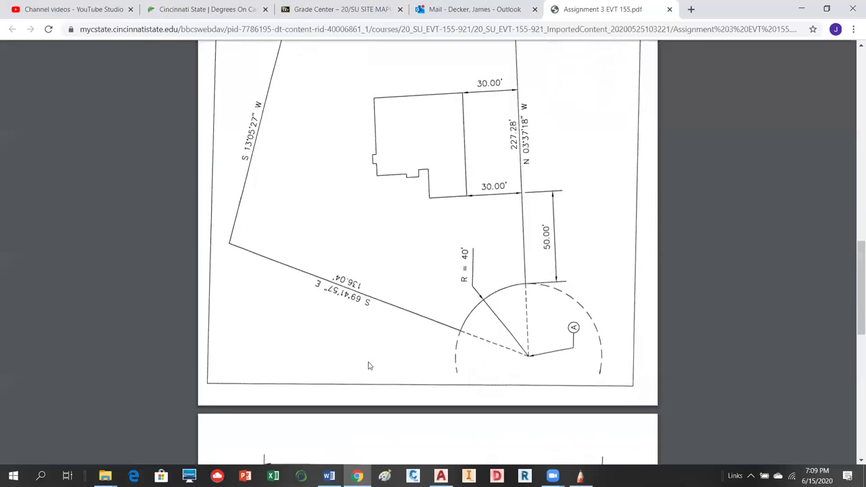
pyautogui.scroll(5, 368, 366)
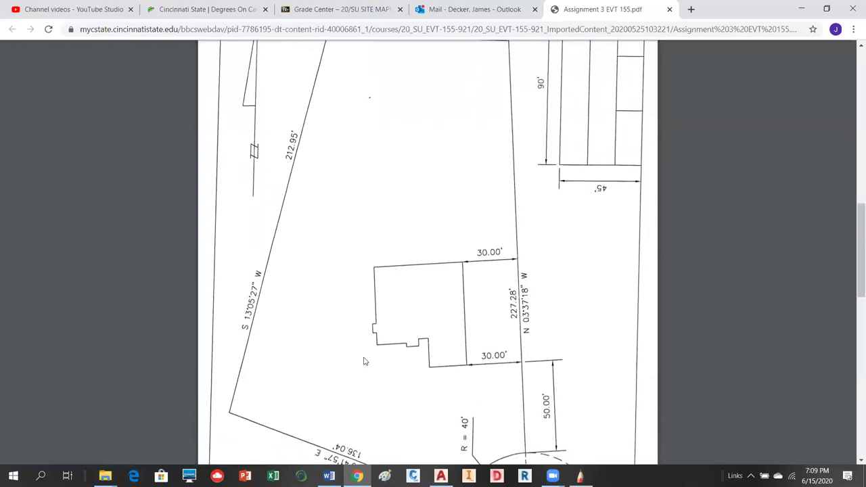
pyautogui.scroll(-2, 365, 362)
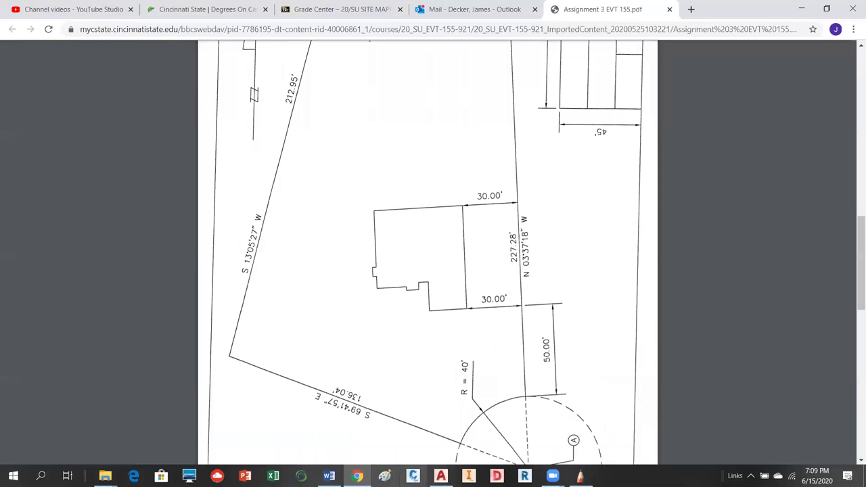
pyautogui.click(441, 475)
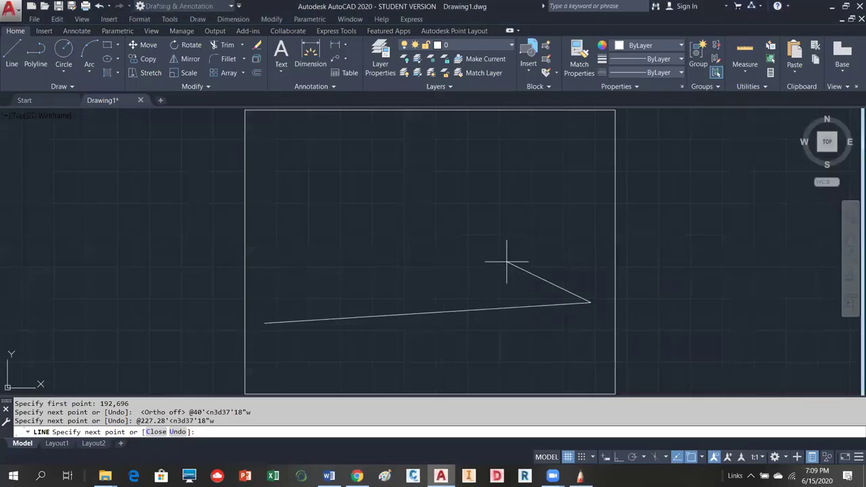
# End the line and examine the house's setbacks on the site plan and its footprint dimensions in the Assignment 3 PDF in Chrome.
pyautogui.press('Return')
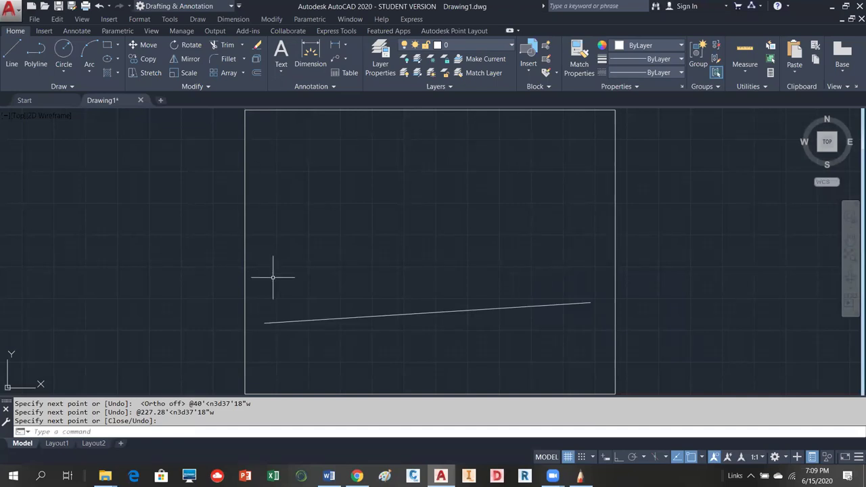
pyautogui.click(357, 476)
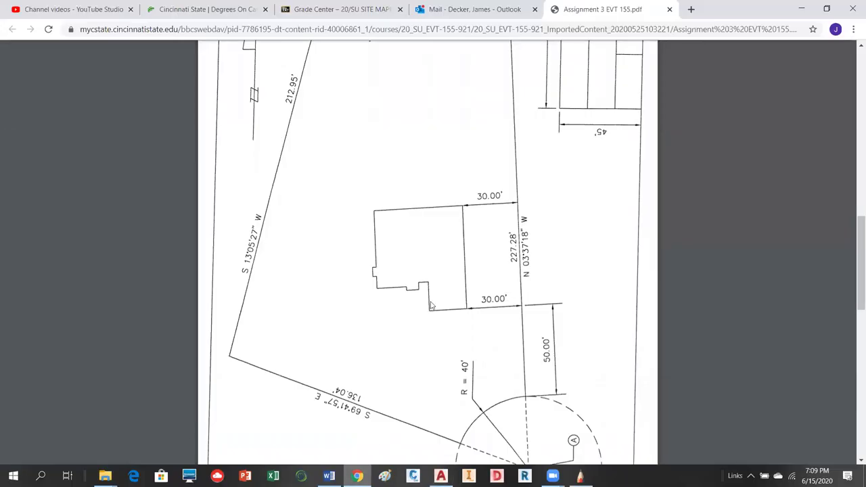
pyautogui.scroll(-7, 416, 224)
pyautogui.scroll(-4, 396, 205)
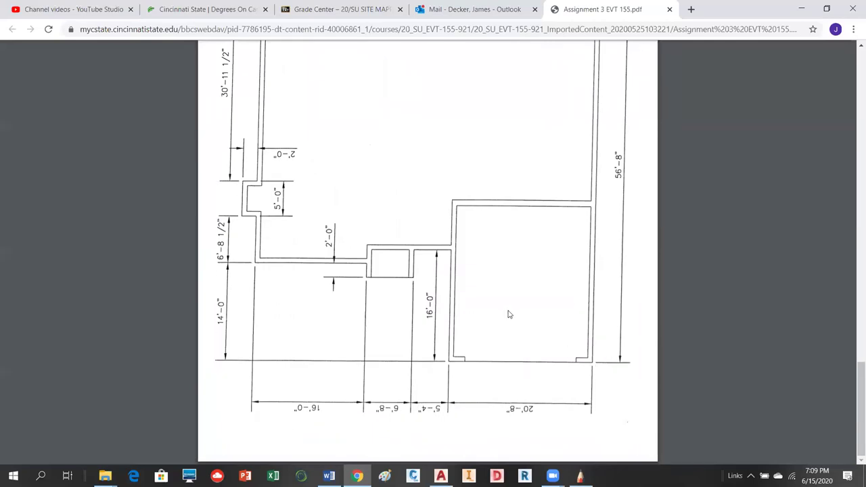
pyautogui.scroll(3, 508, 313)
pyautogui.scroll(-3, 508, 313)
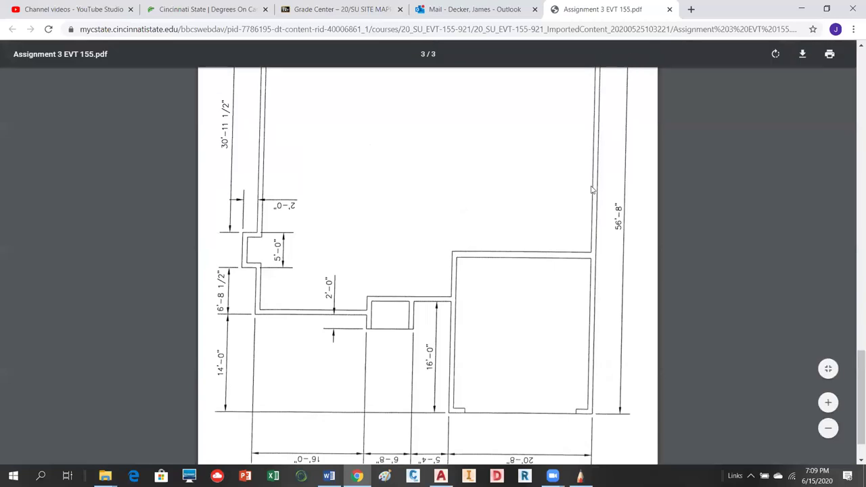
pyautogui.scroll(3, 595, 186)
pyautogui.scroll(-1, 496, 251)
pyautogui.scroll(6, 496, 252)
pyautogui.scroll(-1, 494, 250)
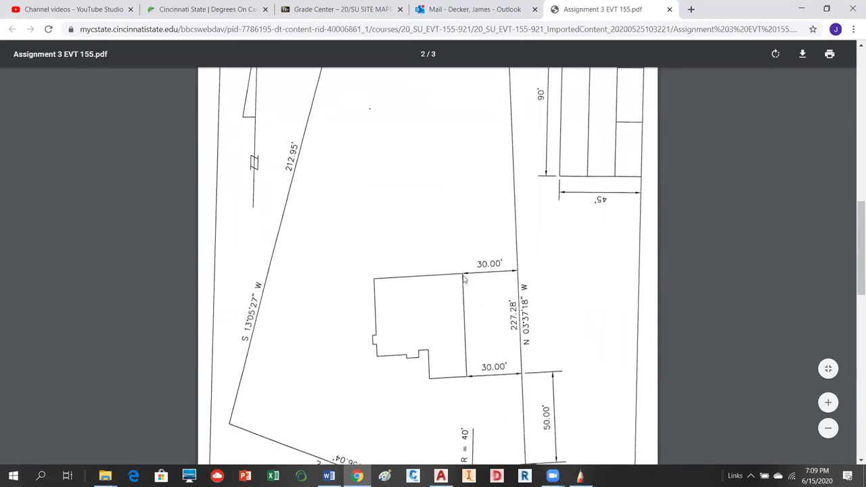
pyautogui.scroll(-8, 464, 278)
pyautogui.scroll(-3, 431, 291)
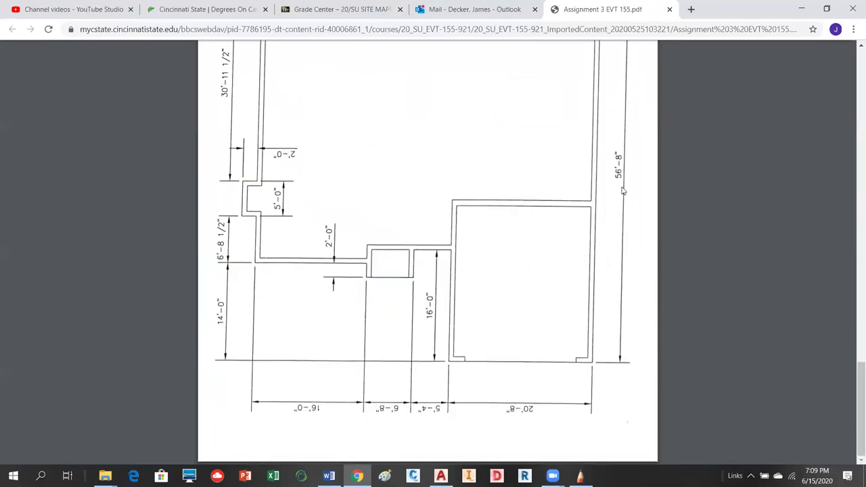
pyautogui.scroll(2, 605, 264)
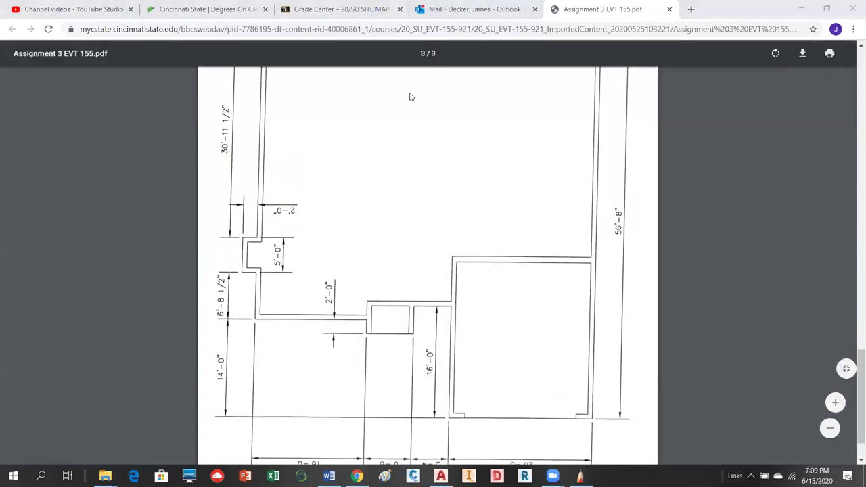
pyautogui.scroll(5, 547, 228)
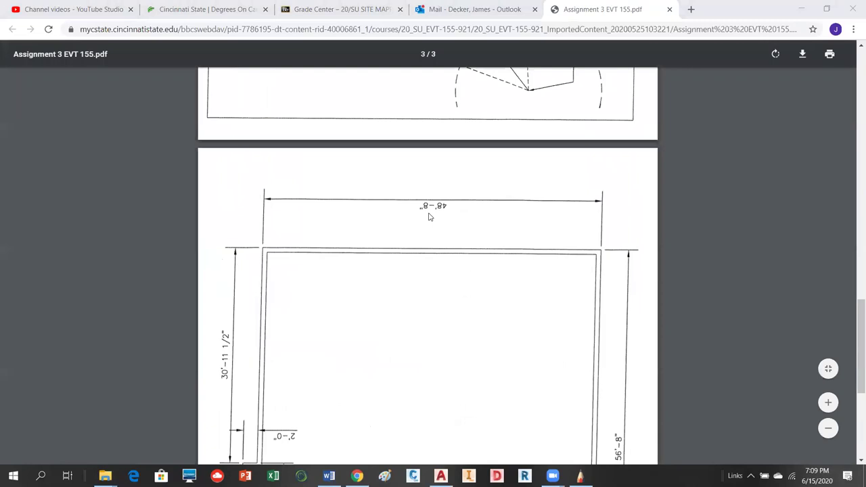
pyautogui.scroll(-3, 243, 263)
pyautogui.scroll(-2, 399, 270)
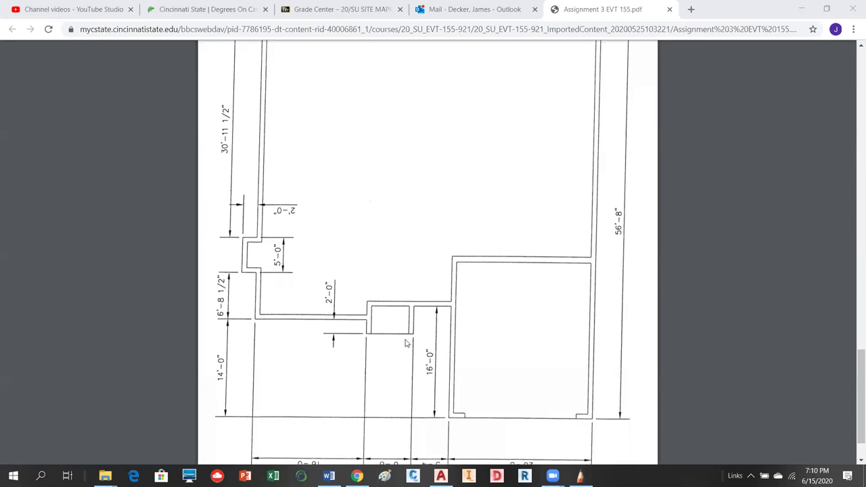
pyautogui.scroll(5, 401, 343)
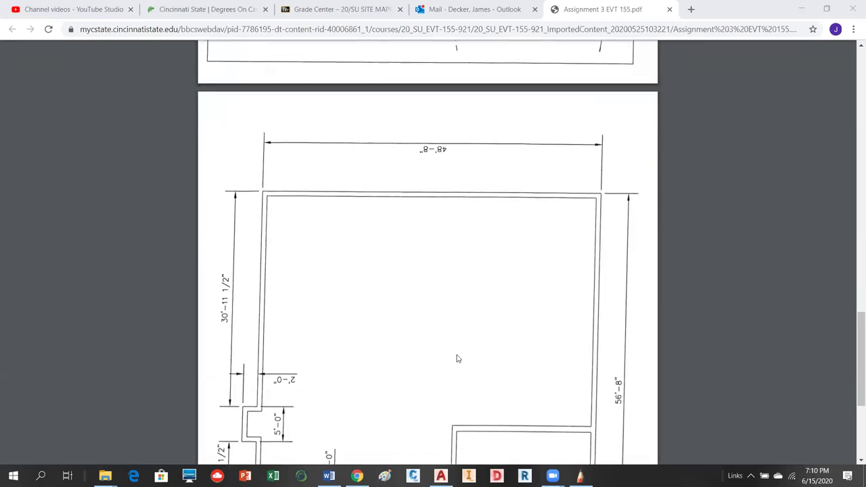
pyautogui.scroll(5, 456, 359)
pyautogui.scroll(1, 443, 345)
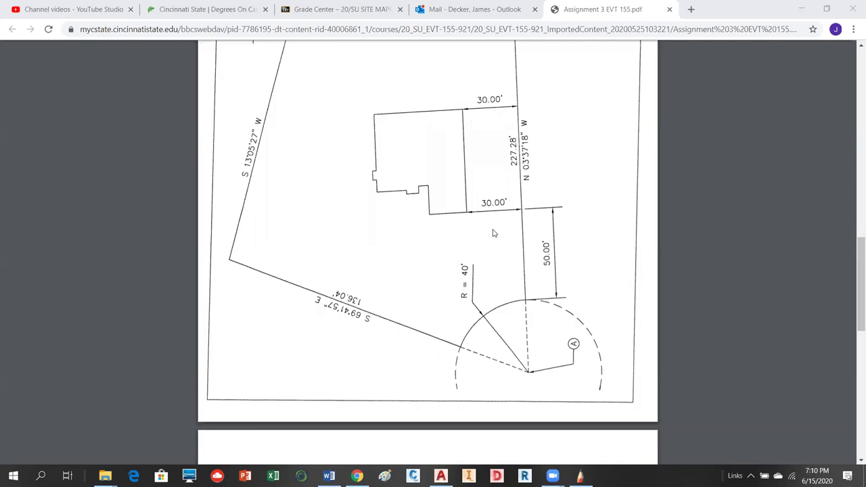
pyautogui.scroll(-8, 488, 313)
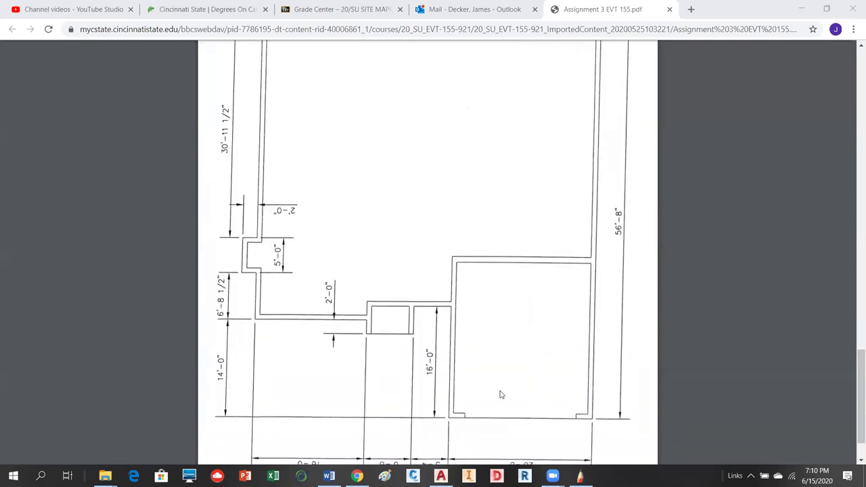
# Switch to AutoCAD and offset the 227.28' east boundary line 30' toward the inside of the lot.
pyautogui.click(440, 476)
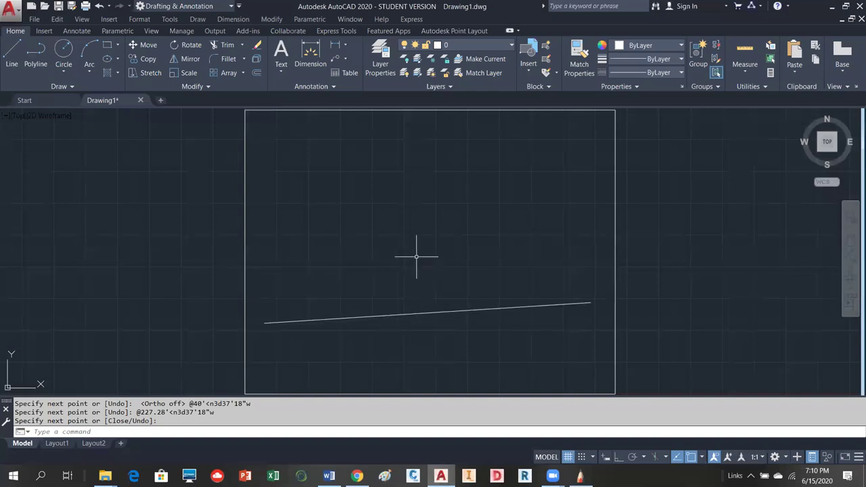
pyautogui.click(256, 73)
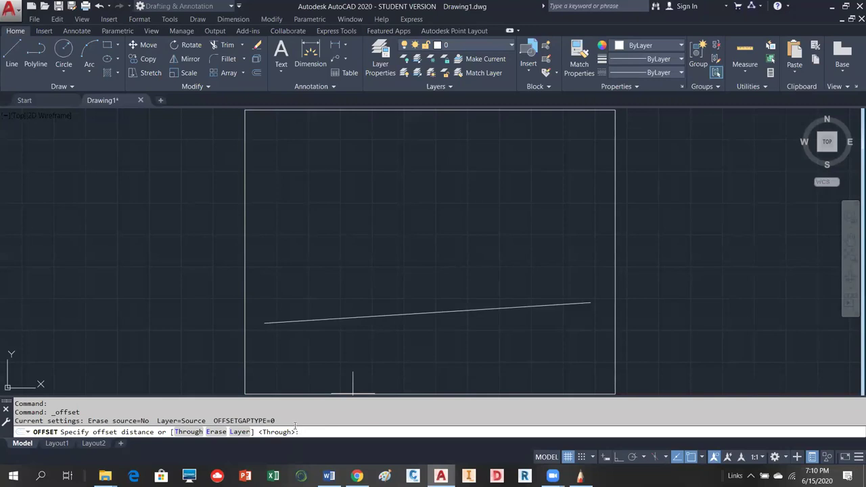
pyautogui.write('3.')
pyautogui.write('0')
pyautogui.write("'")
pyautogui.press('Return')
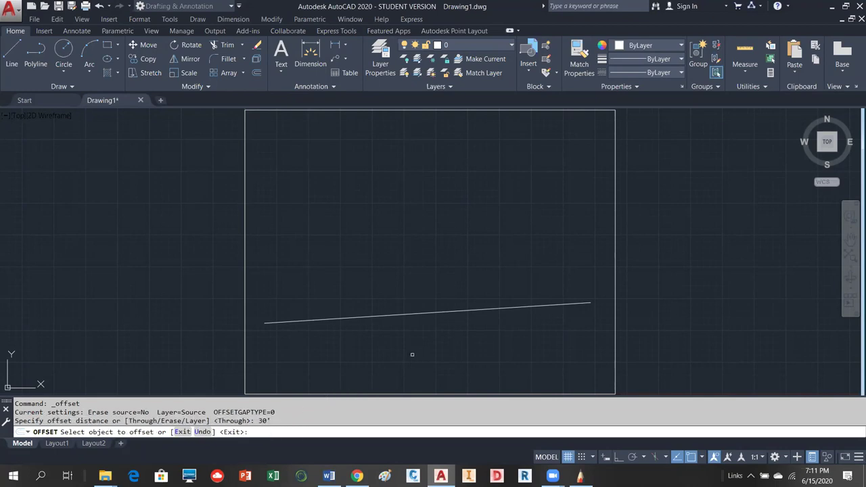
pyautogui.click(440, 315)
pyautogui.click(441, 247)
pyautogui.rightClick(441, 243)
pyautogui.click(457, 246)
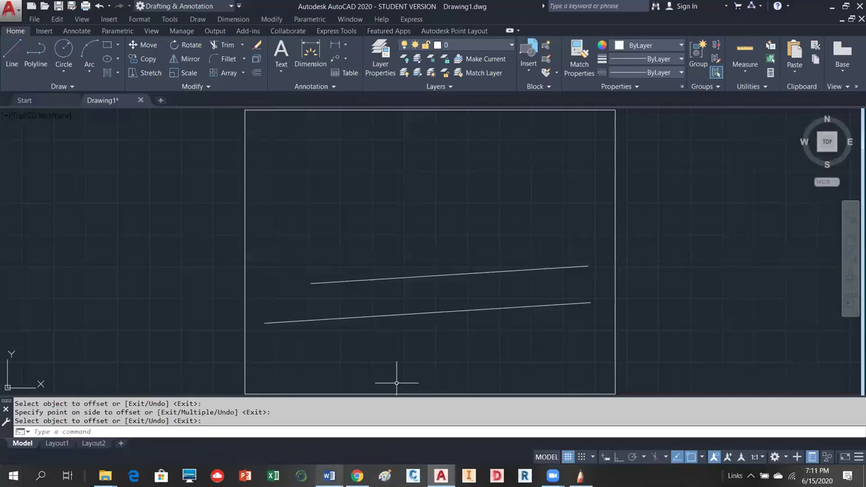
# Check the 50' house setback in the PDF and draw a 50' radius circle centred on the offset line's end nearest point A.
pyautogui.click(356, 475)
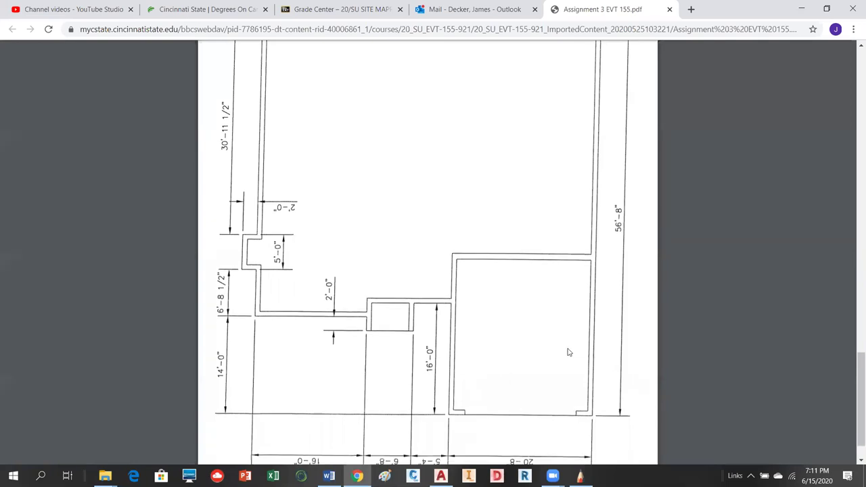
pyautogui.scroll(10, 568, 353)
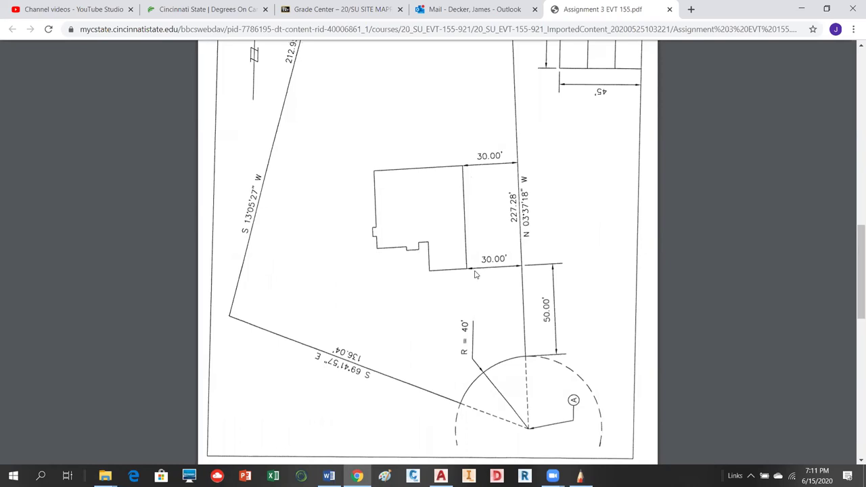
pyautogui.click(438, 476)
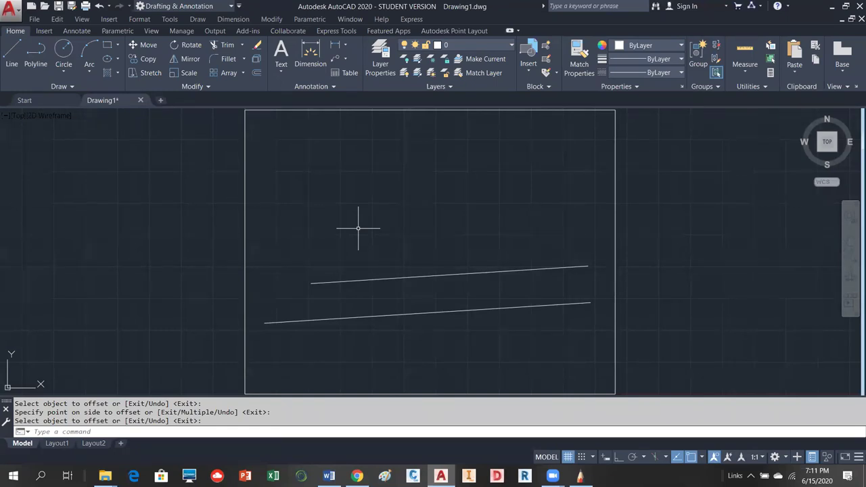
pyautogui.scroll(2, 357, 342)
pyautogui.scroll(2, 367, 286)
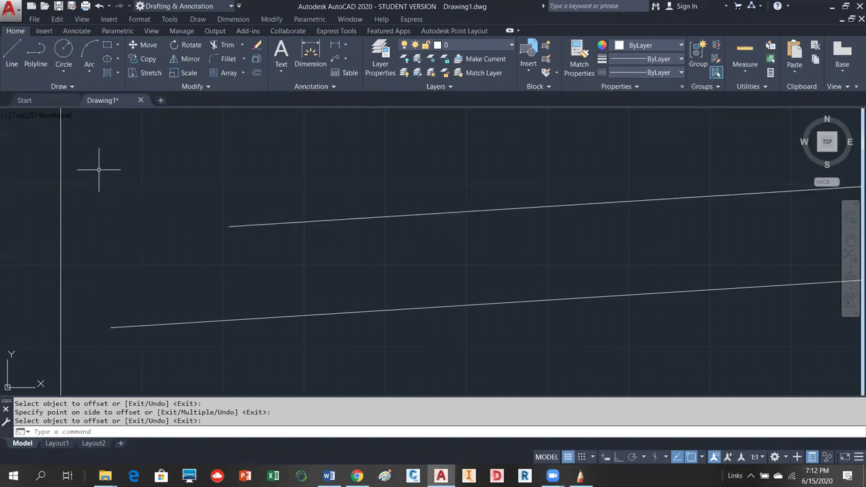
pyautogui.click(64, 50)
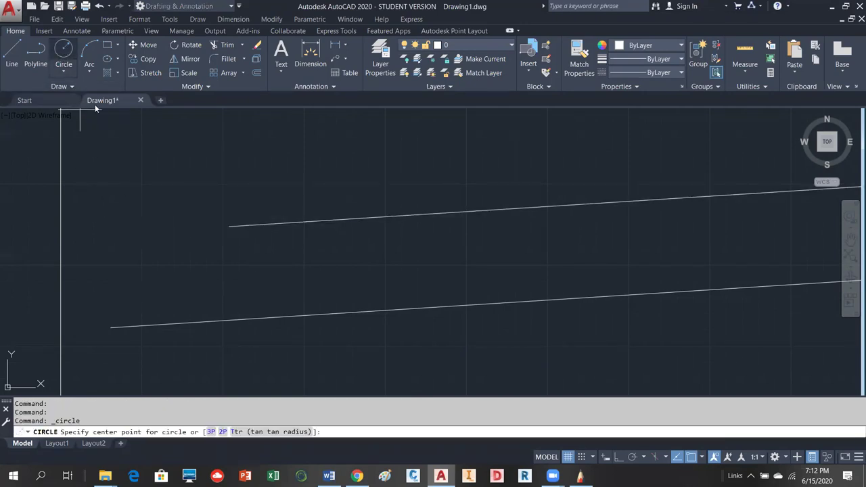
pyautogui.click(229, 226)
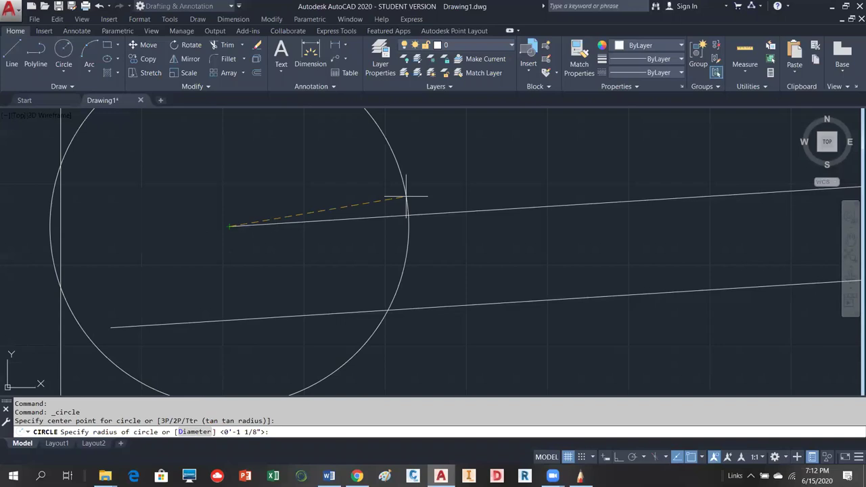
pyautogui.write('r')
pyautogui.press('Return')
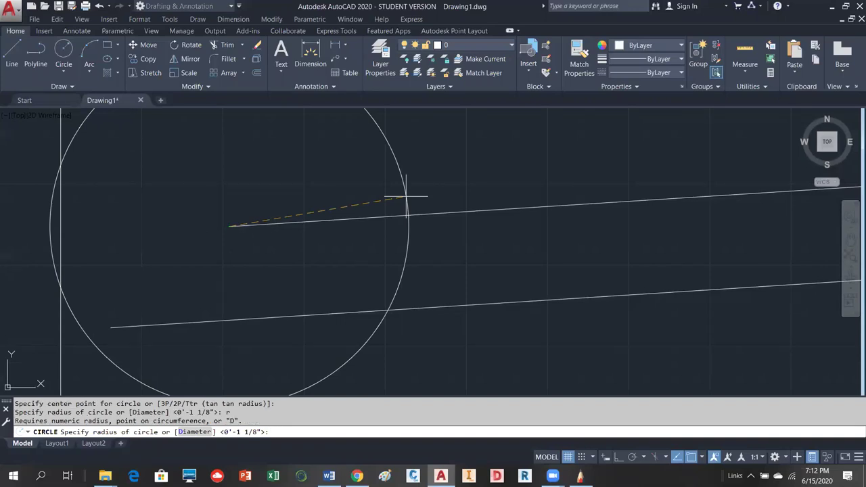
pyautogui.write("50'")
pyautogui.press('Return')
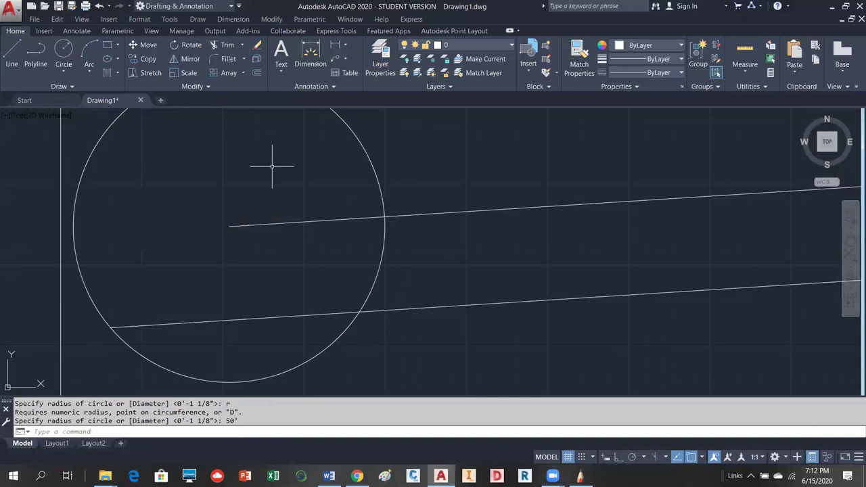
pyautogui.scroll(3, 380, 193)
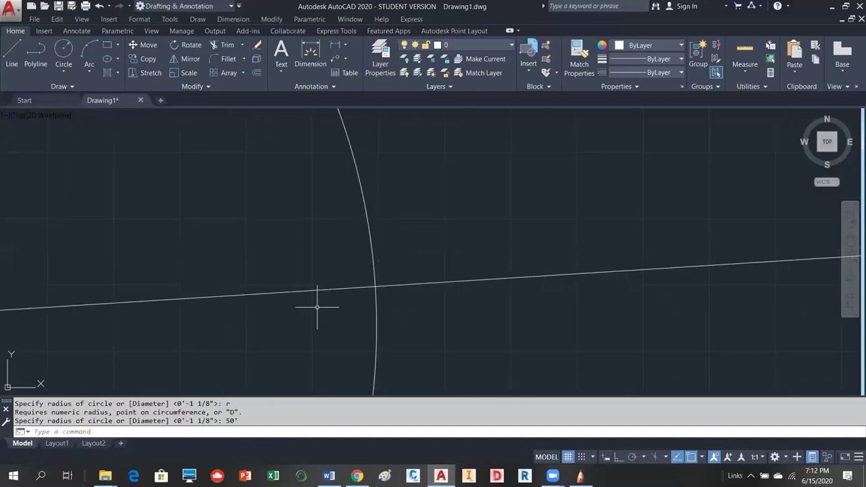
pyautogui.scroll(-4, 420, 318)
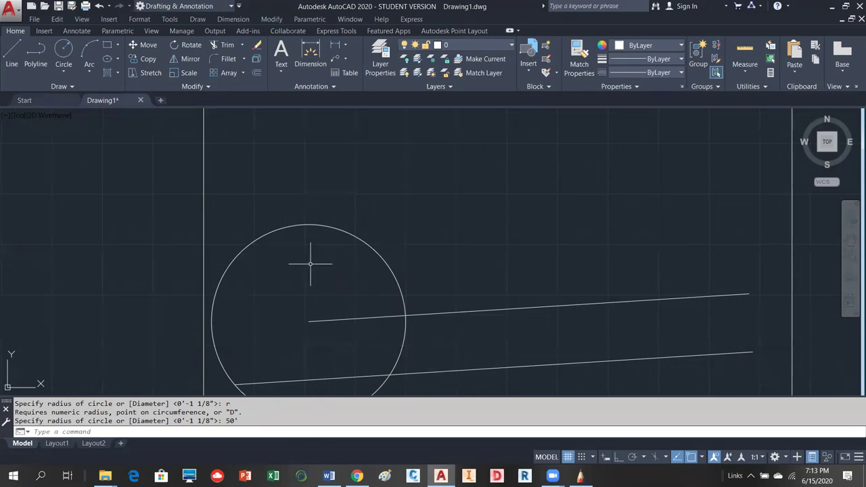
# Check the garage width in the PDF and offset the house's east side line 20'8 farther into the lot in AutoCAD.
pyautogui.click(357, 476)
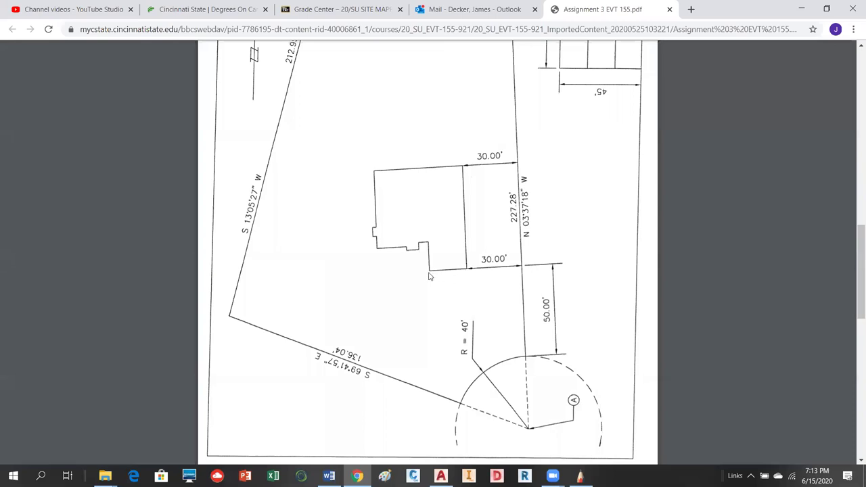
pyautogui.scroll(-10, 399, 254)
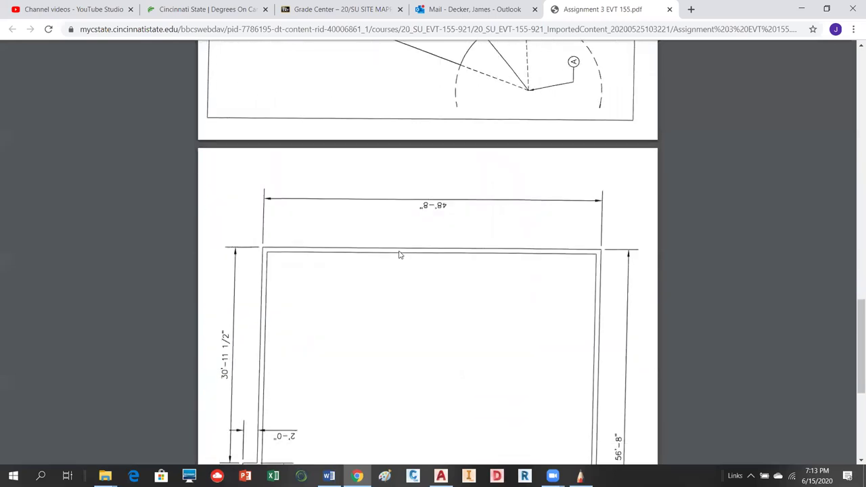
pyautogui.scroll(-1, 399, 254)
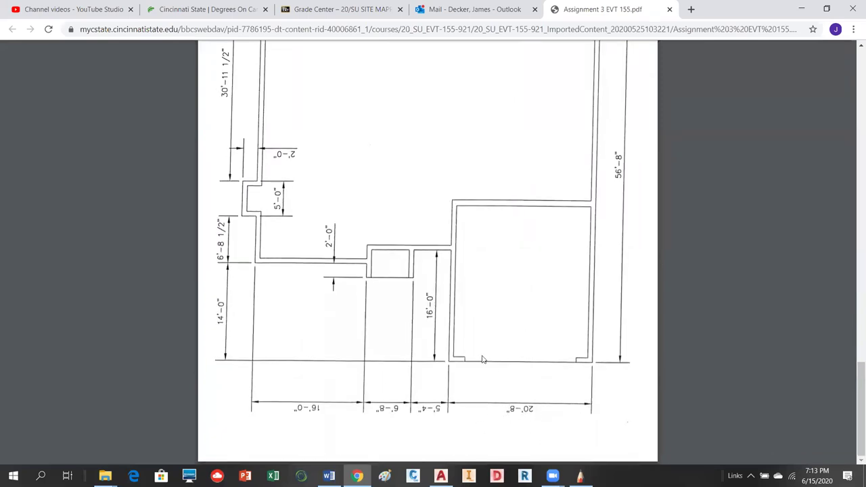
pyautogui.scroll(1, 482, 343)
pyautogui.scroll(15, 481, 343)
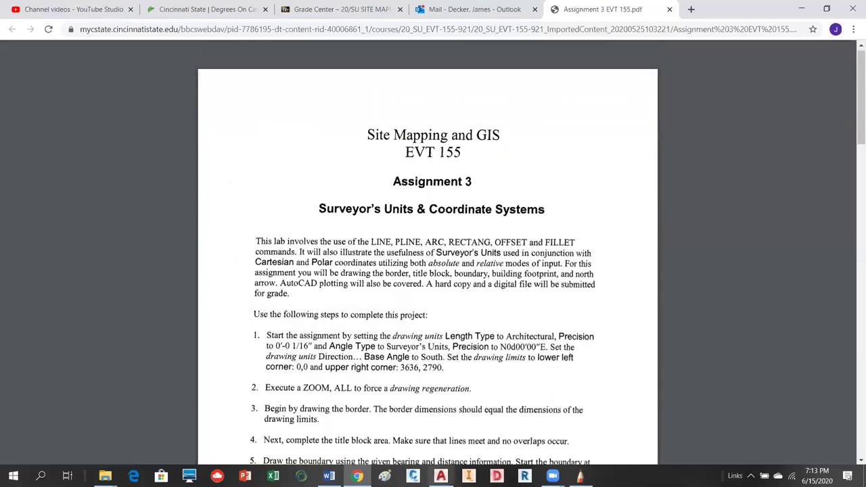
pyautogui.click(441, 475)
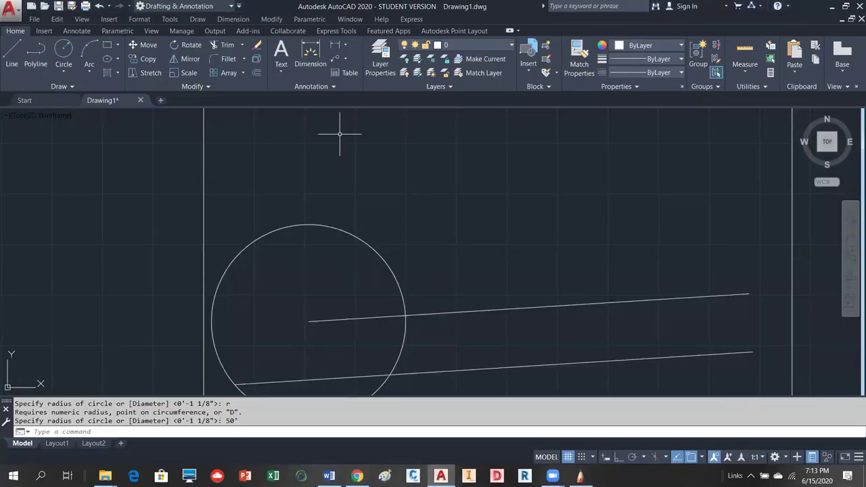
pyautogui.click(258, 73)
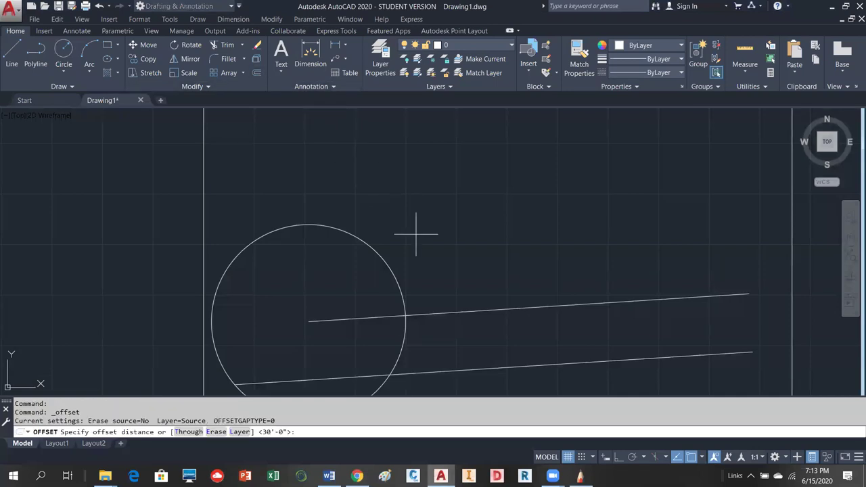
pyautogui.write("20'8")
pyautogui.press('Return')
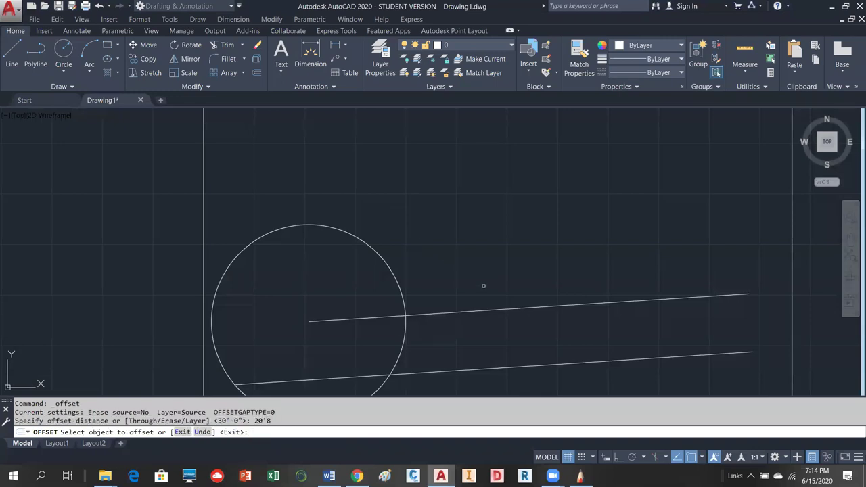
pyautogui.click(489, 309)
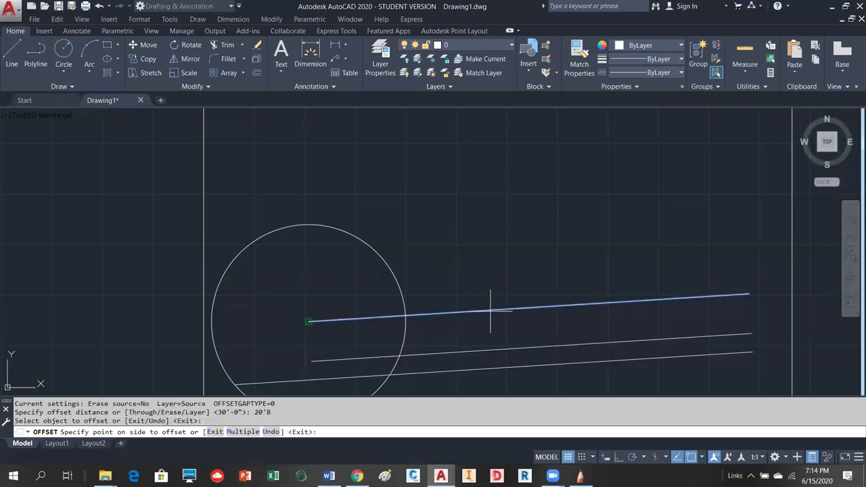
pyautogui.click(468, 212)
pyautogui.rightClick(464, 204)
pyautogui.click(482, 209)
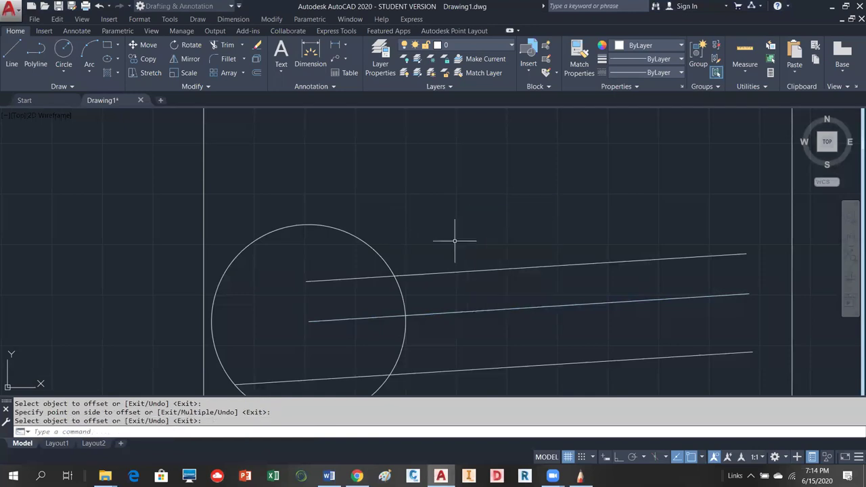
# Undo the last offset of the house's east side line.
pyautogui.scroll(2, 400, 328)
pyautogui.scroll(-3, 363, 278)
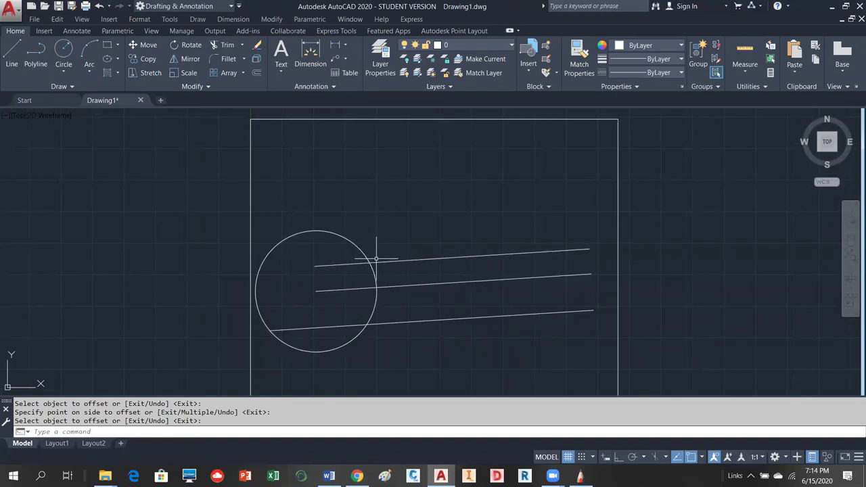
pyautogui.scroll(3, 376, 270)
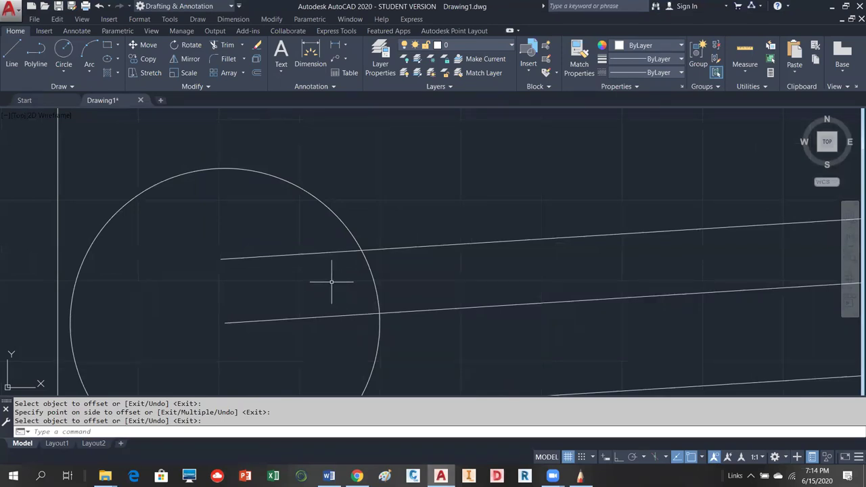
pyautogui.press('Escape')
pyautogui.scroll(-3, 333, 283)
pyautogui.write('u')
pyautogui.press('Return')
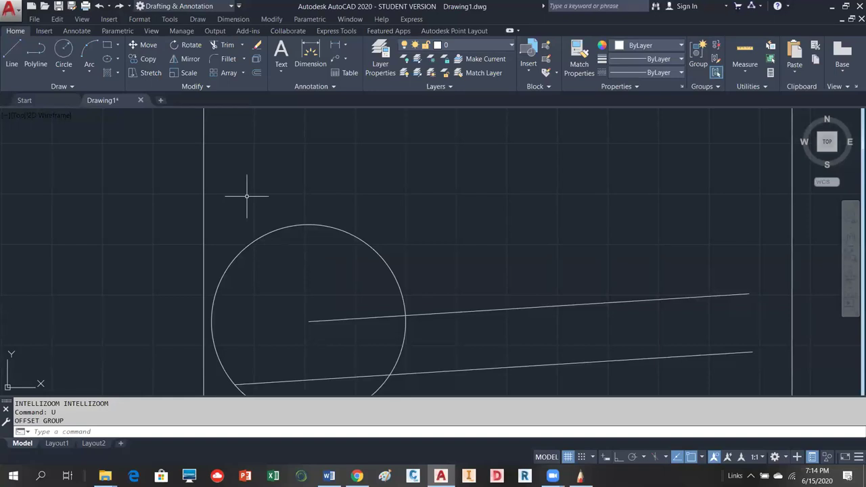
# Offset the house's east side line 20'8 farther into the lot and end the Offset command.
pyautogui.click(257, 74)
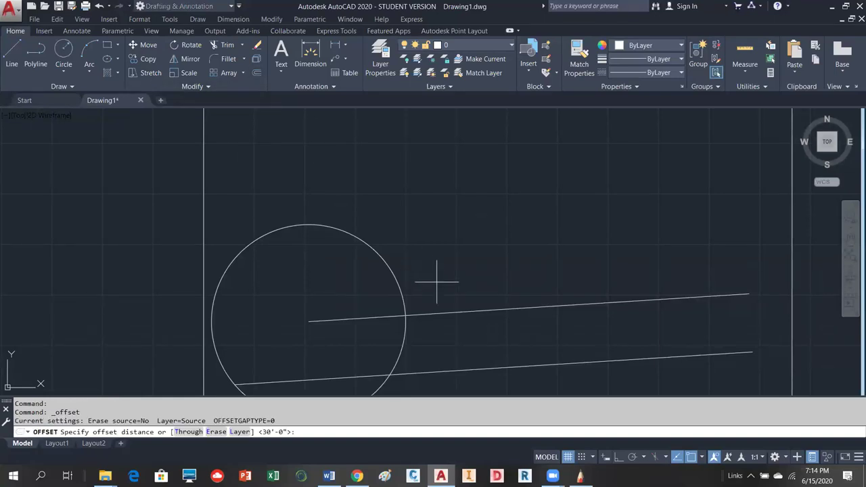
pyautogui.write("20'8")
pyautogui.press('Return')
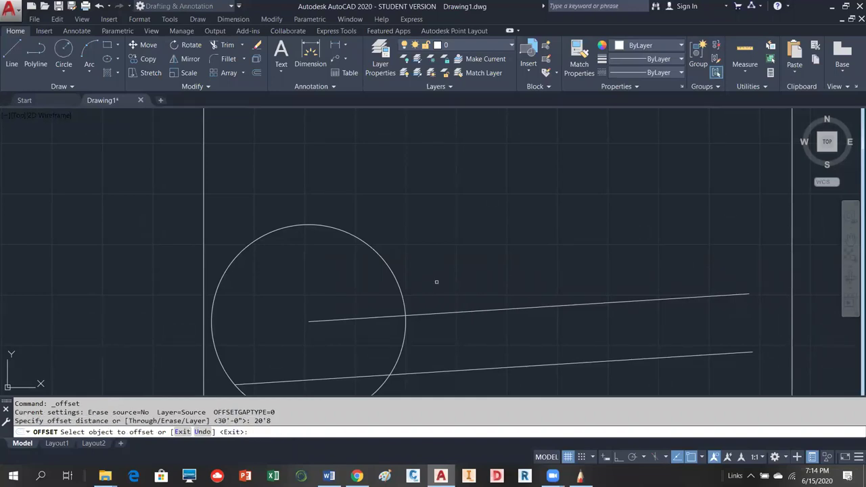
pyautogui.click(521, 307)
pyautogui.click(501, 210)
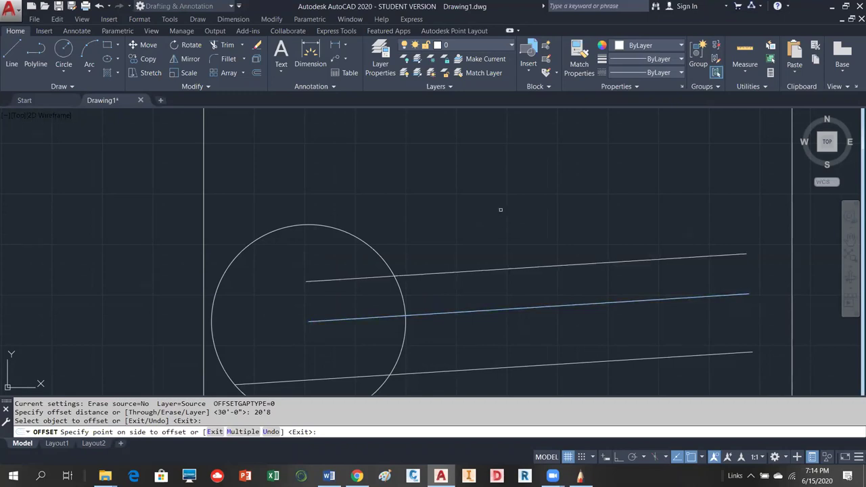
pyautogui.rightClick(500, 210)
pyautogui.click(522, 218)
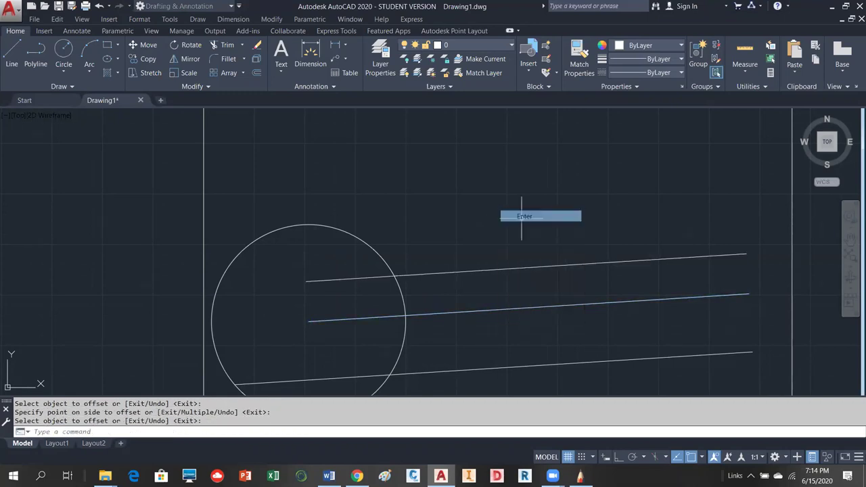
# Draw a line from the intersection of the circle and the house's east side line perpendicular to the 20'8 offset line.
pyautogui.scroll(2, 400, 326)
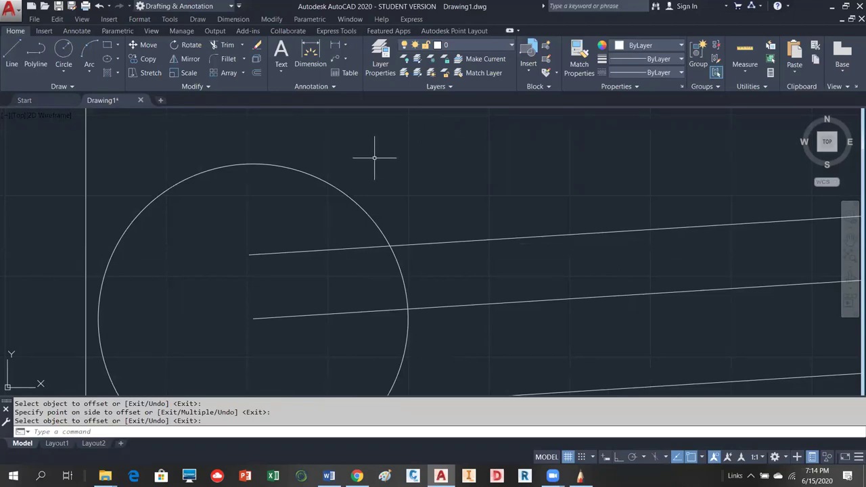
pyautogui.click(12, 56)
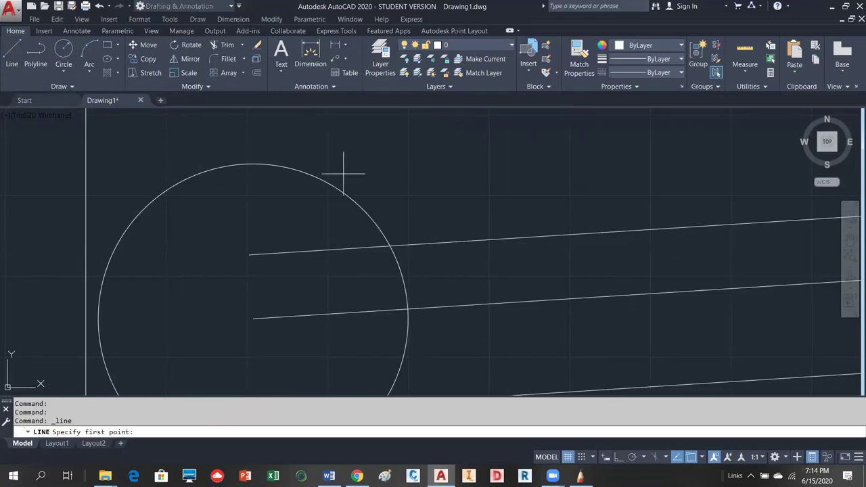
pyautogui.keyDown('shift'); pyautogui.rightClick(430, 180); pyautogui.keyUp('shift')
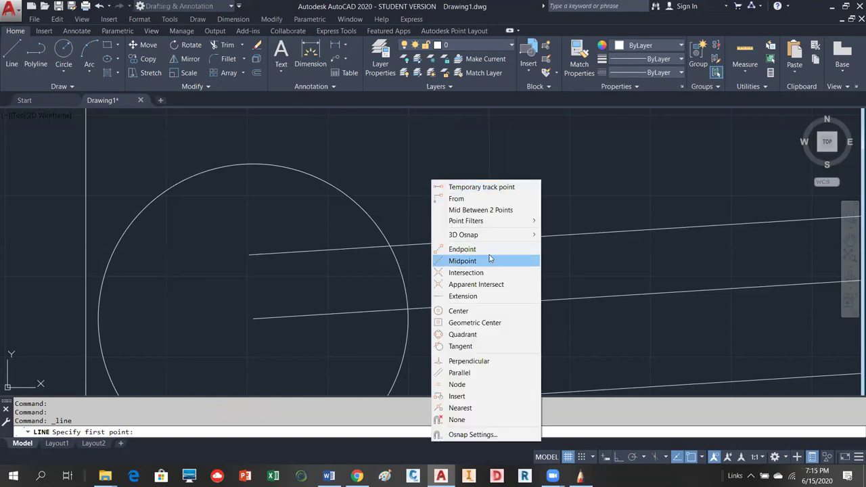
pyautogui.click(464, 273)
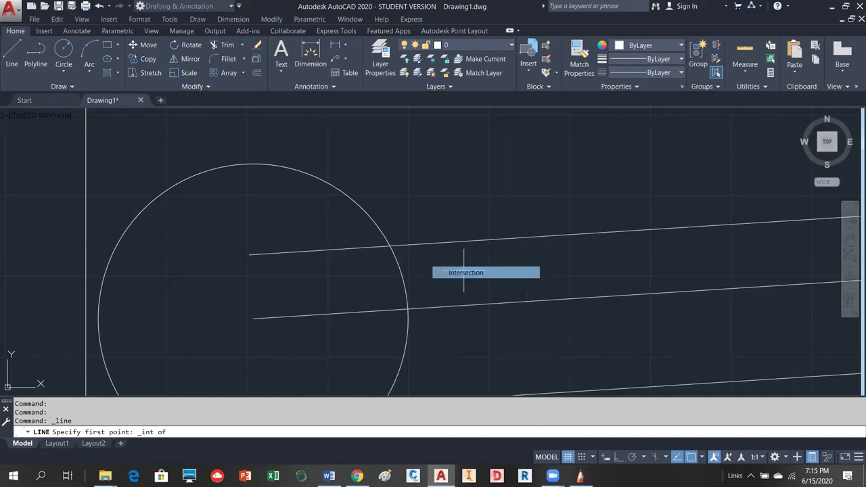
pyautogui.click(409, 308)
pyautogui.keyDown('shift'); pyautogui.rightClick(447, 208); pyautogui.keyUp('shift')
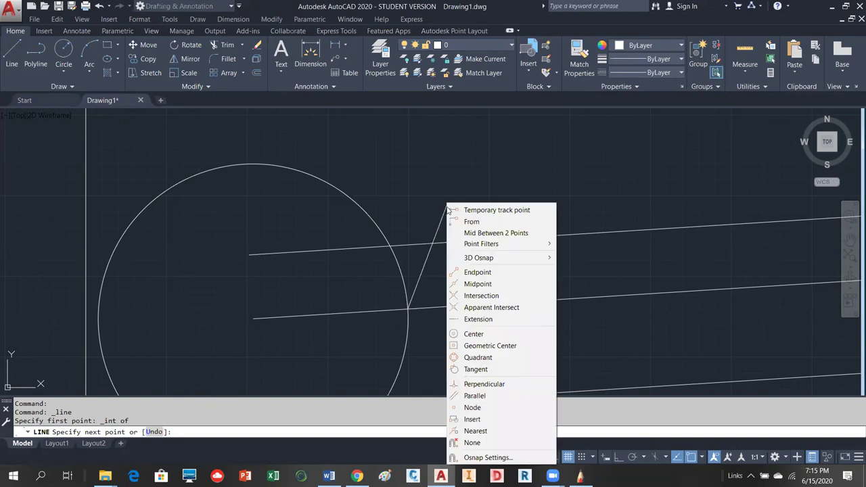
pyautogui.click(483, 384)
pyautogui.click(425, 245)
pyautogui.press('Escape')
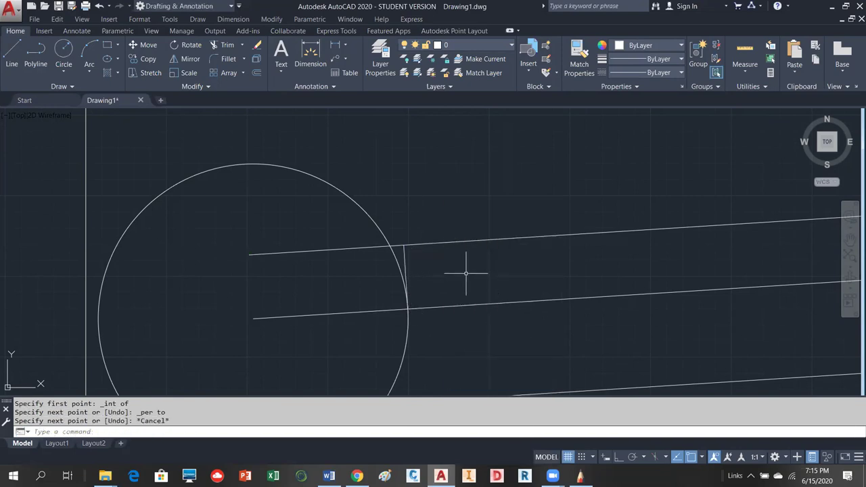
# Erase the 50' radius construction circle.
pyautogui.scroll(-2, 367, 174)
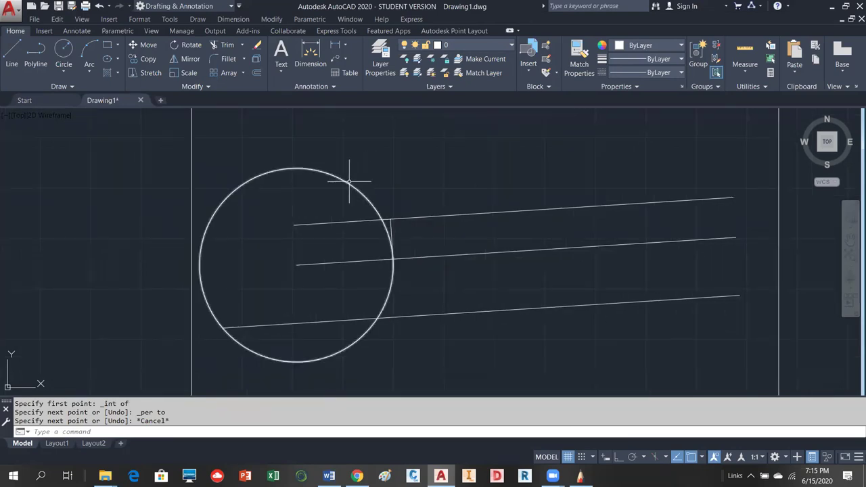
pyautogui.click(349, 181)
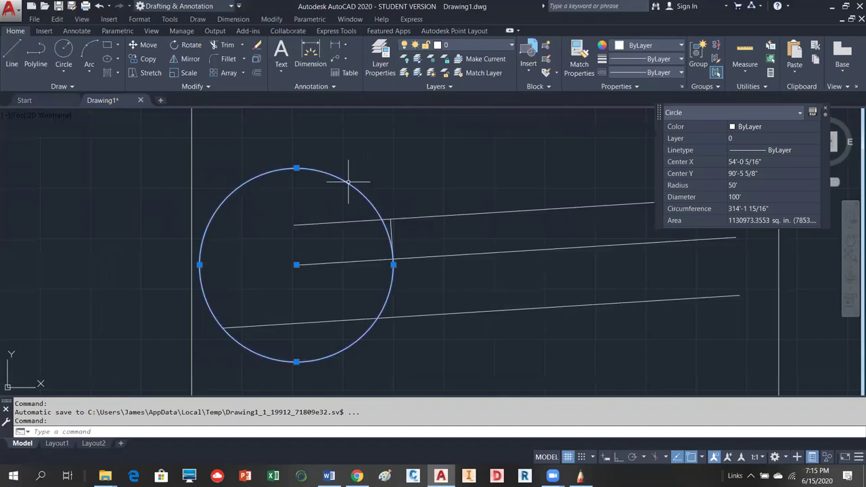
pyautogui.press('Delete')
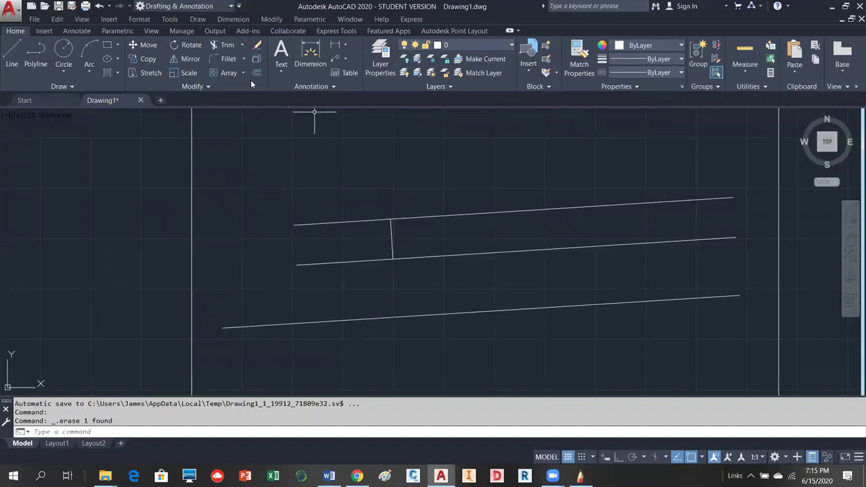
# Fillet both corners between the short perpendicular line and the two long house lines with a radius of 0.
pyautogui.click(228, 59)
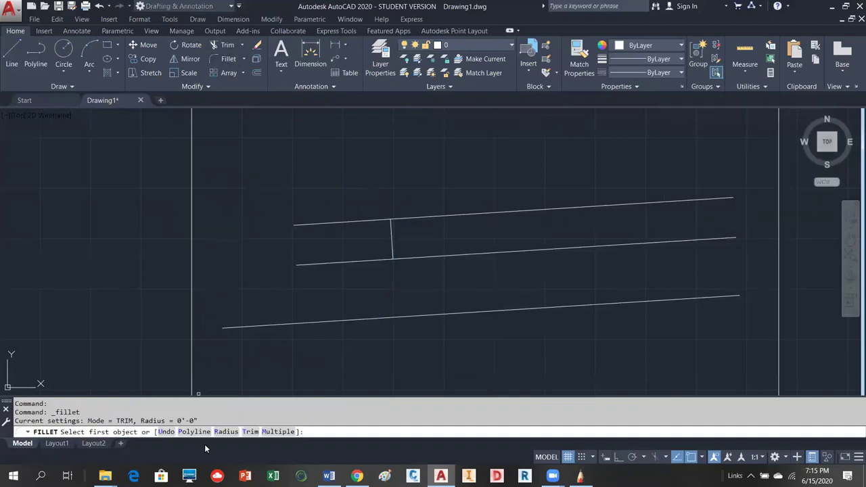
pyautogui.click(226, 431)
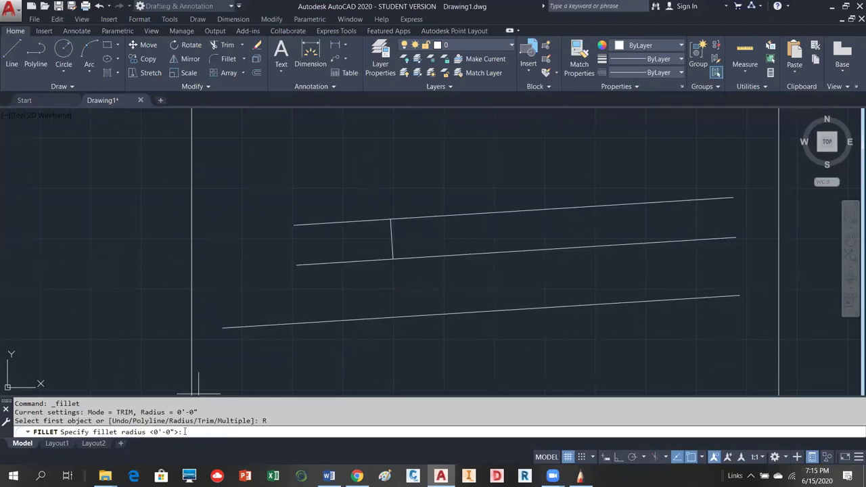
pyautogui.write('0')
pyautogui.press('Return')
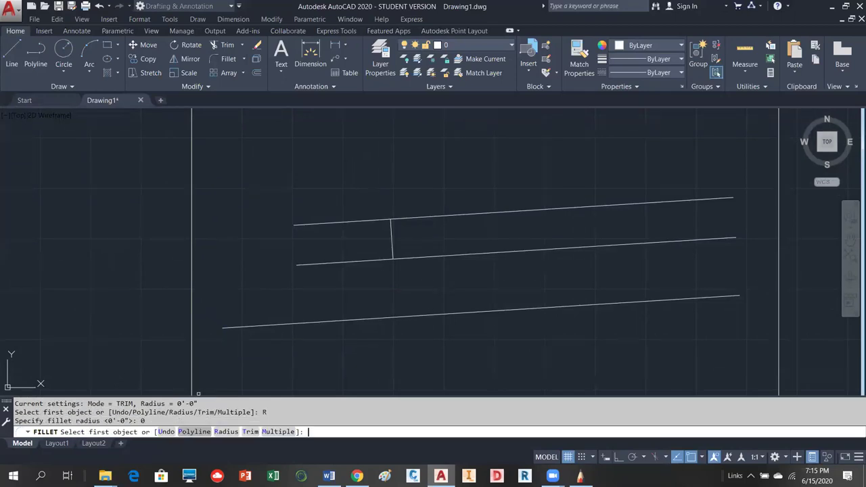
pyautogui.click(440, 256)
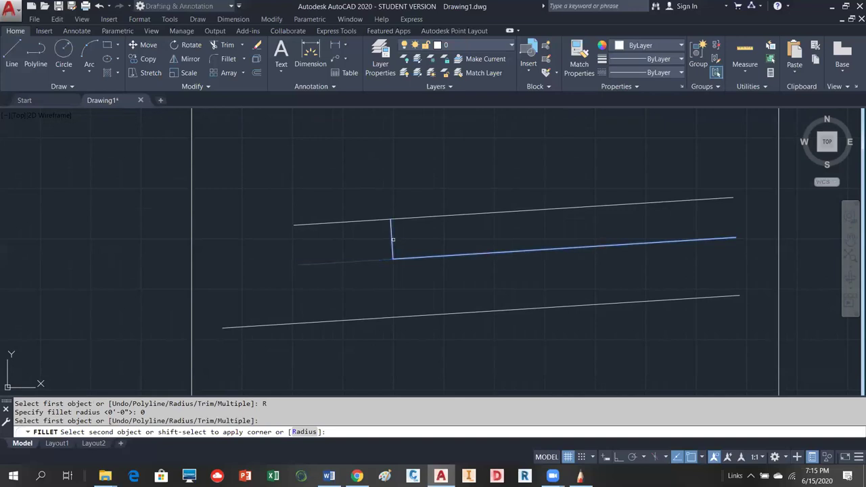
pyautogui.click(394, 241)
pyautogui.rightClick(427, 236)
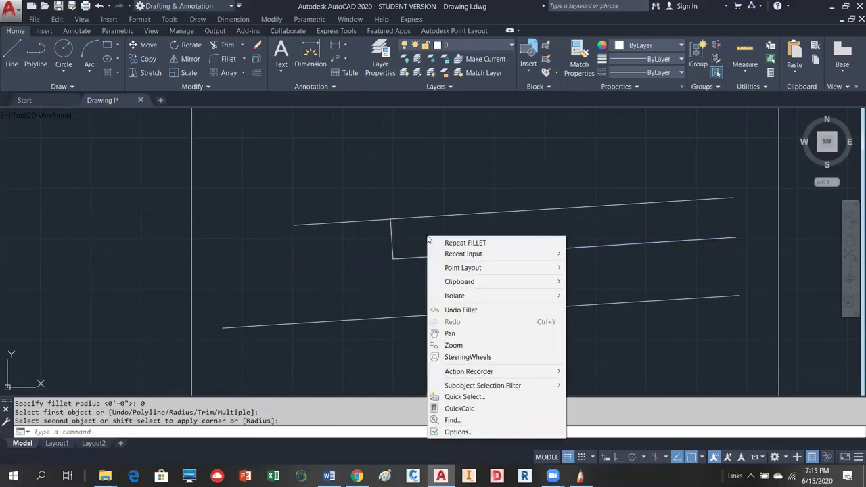
pyautogui.click(466, 240)
pyautogui.click(445, 215)
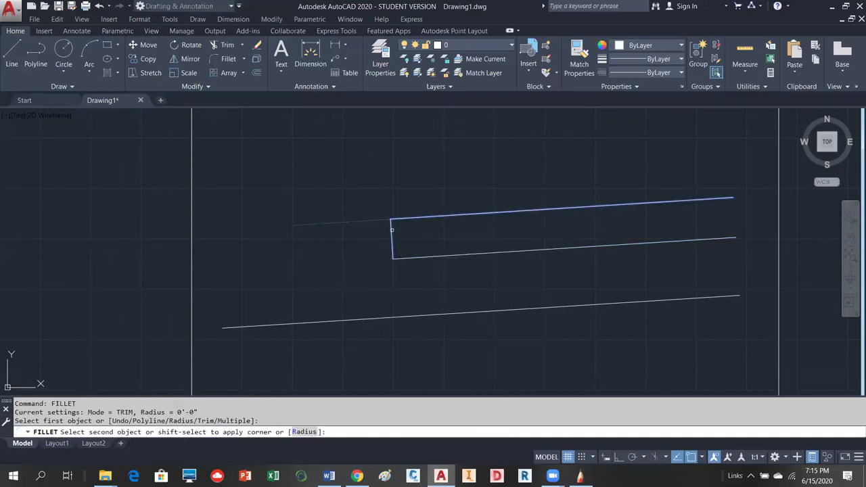
pyautogui.click(391, 232)
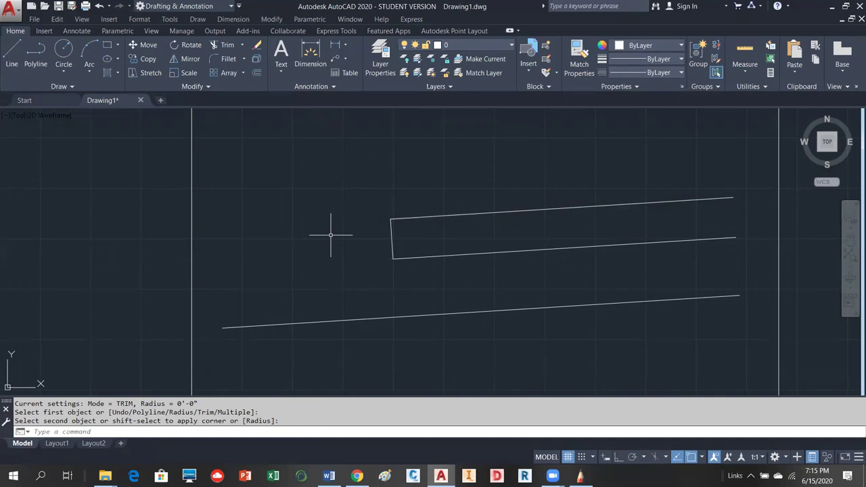
# Switch to Chrome and check the building footprint and north arrow instructions in the Assignment 3 PDF.
pyautogui.click(358, 476)
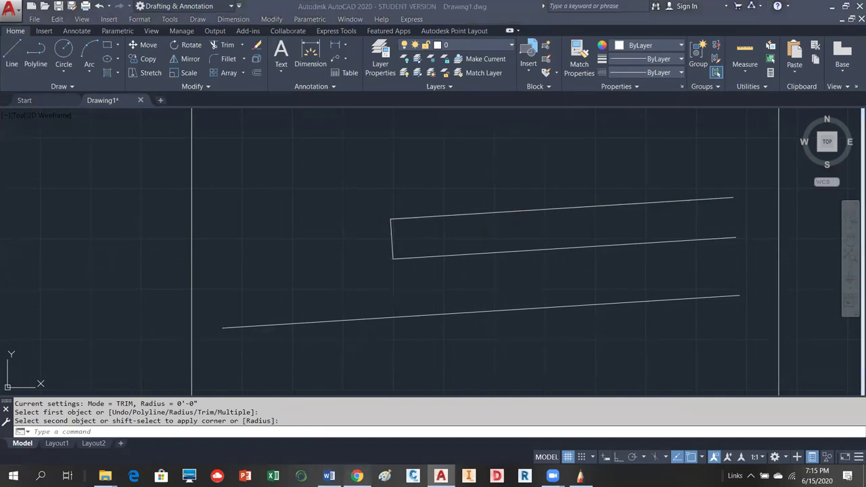
pyautogui.scroll(-3, 326, 284)
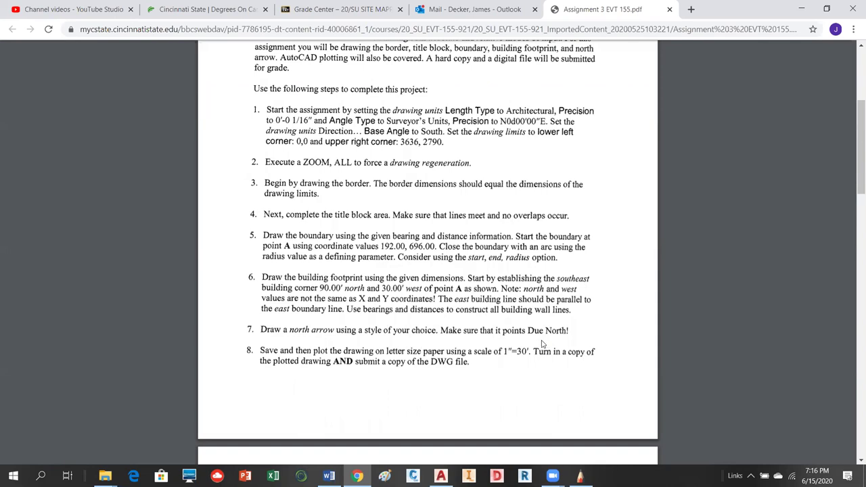
pyautogui.scroll(4, 473, 311)
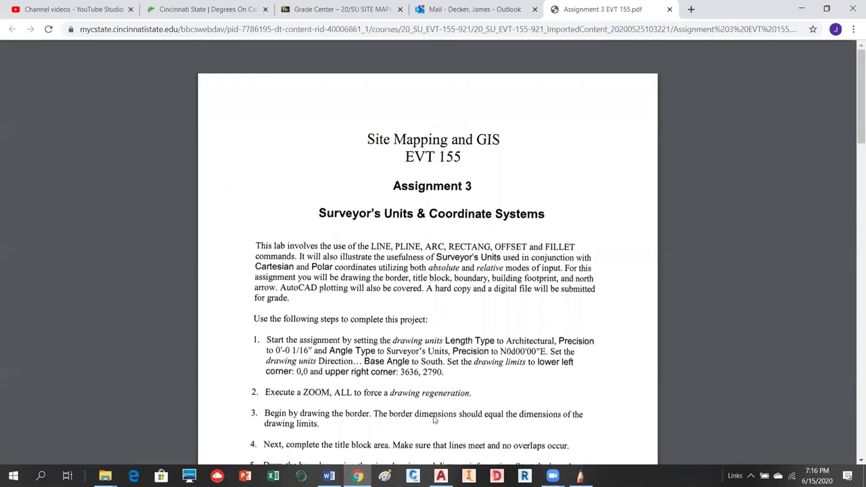
# Switch to AutoCAD and draw a north arrow shaft about 137' long due north in the empty area above the house lines, using Ortho.
pyautogui.click(441, 476)
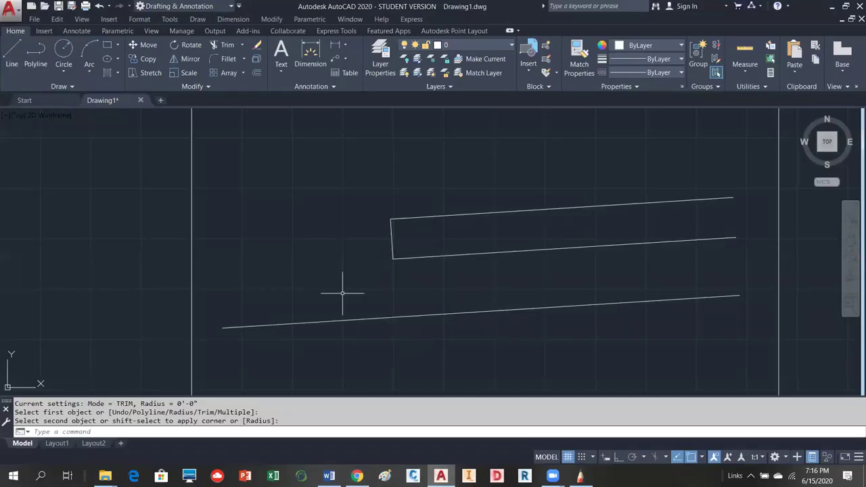
pyautogui.write('l')
pyautogui.press('Return')
pyautogui.scroll(-5, 404, 290)
pyautogui.click(390, 232)
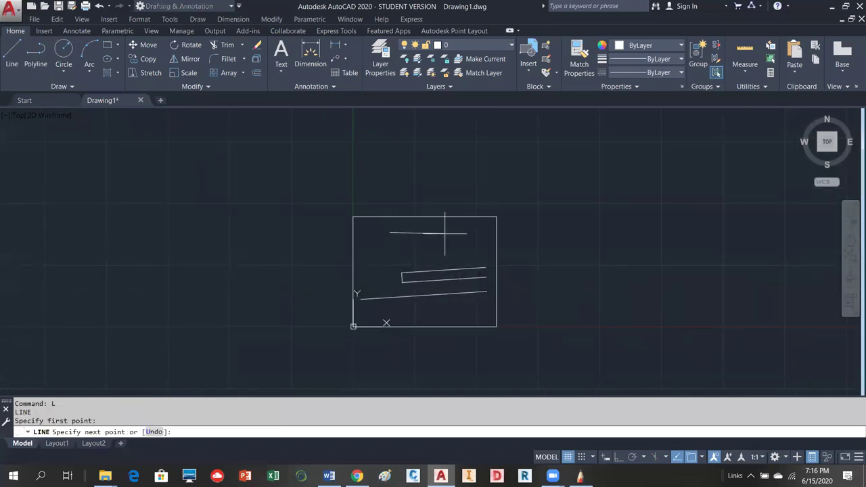
pyautogui.scroll(4, 477, 232)
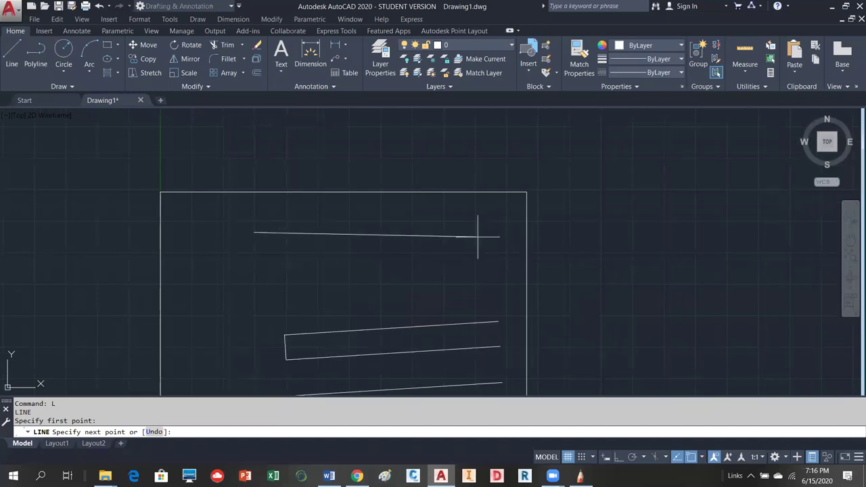
pyautogui.press('F8')
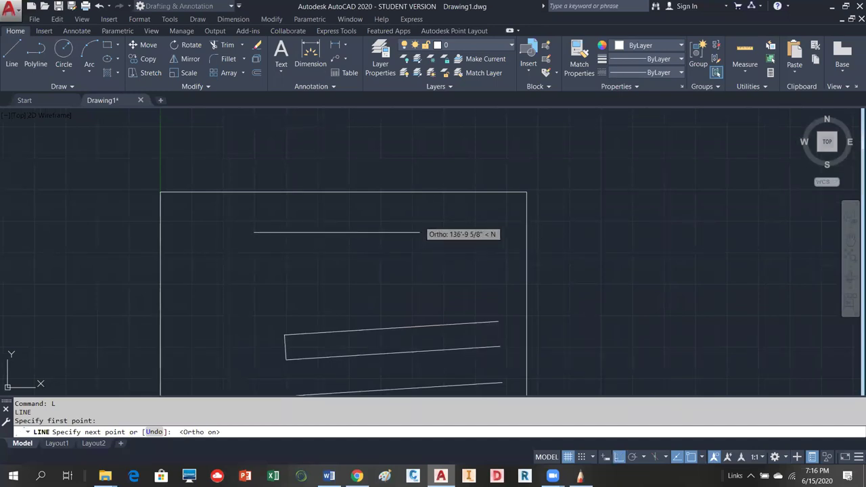
pyautogui.press('F8')
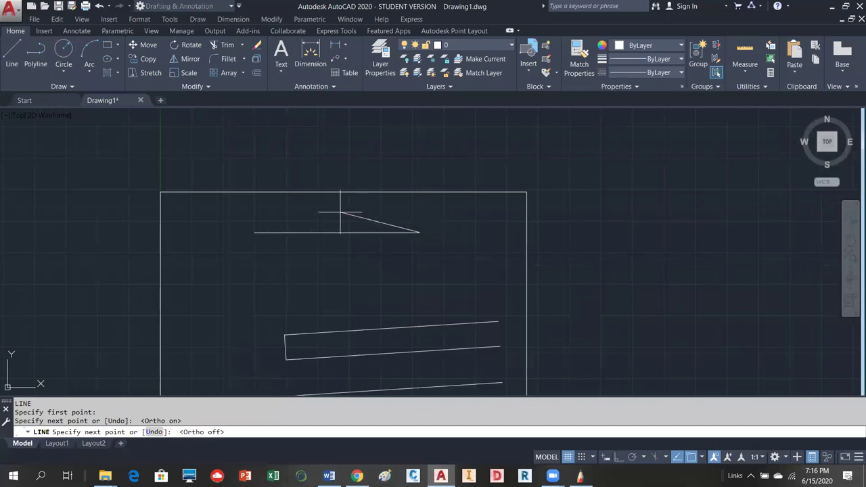
# Draw a slanted half arrowhead back from the shaft's north end and close it with a segment perpendicular to the shaft.
pyautogui.click(337, 220)
pyautogui.keyDown('shift'); pyautogui.rightClick(334, 233); pyautogui.keyUp('shift')
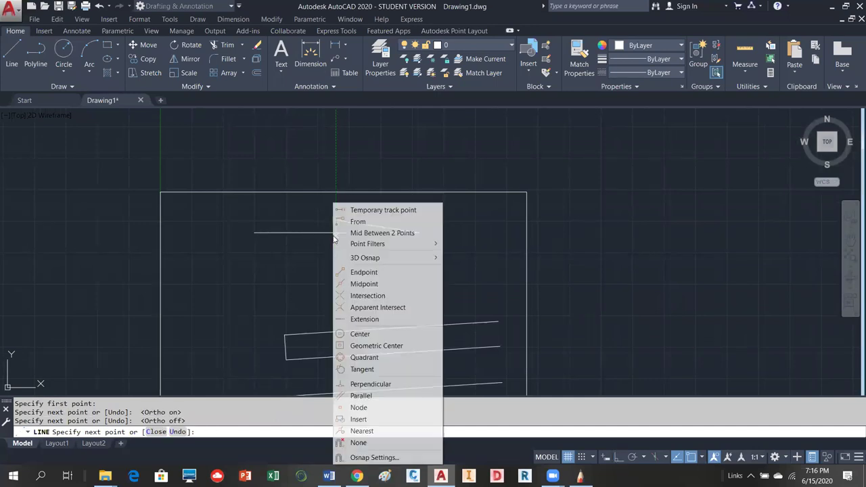
pyautogui.click(369, 385)
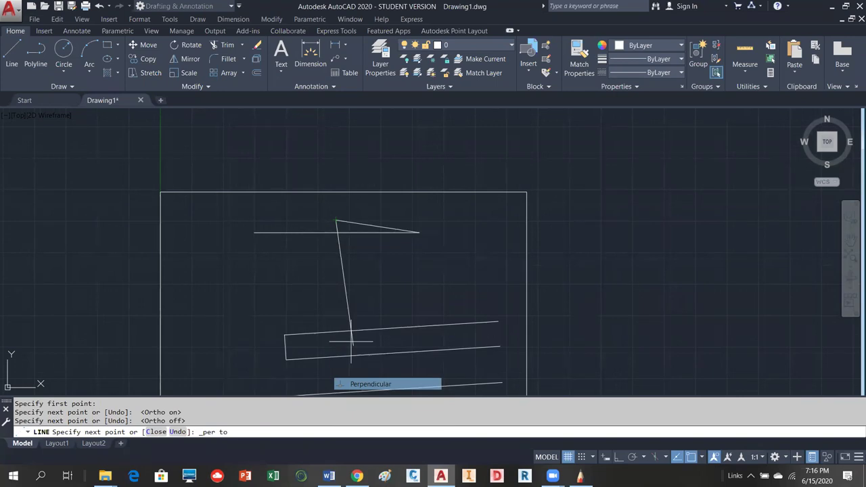
pyautogui.click(339, 236)
pyautogui.press('Escape')
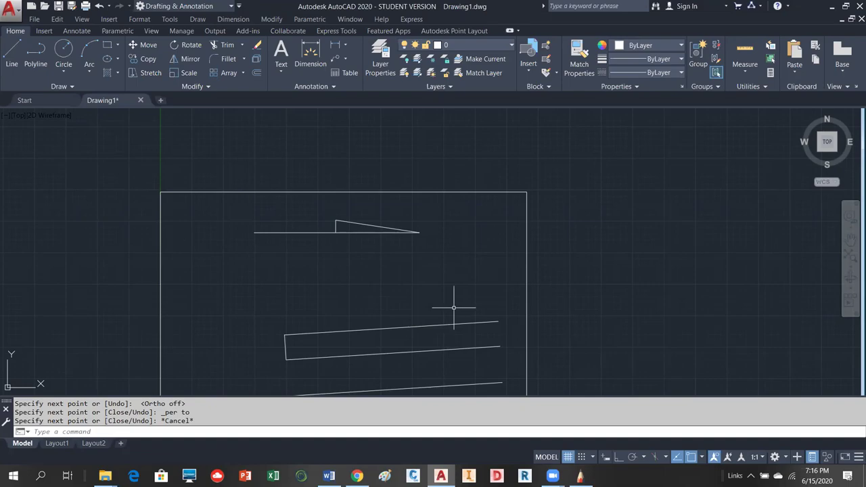
# Switch to Chrome and review the numbered instructions in the Assignment 3 PDF, down to the north arrow and plotting requirements.
pyautogui.click(356, 475)
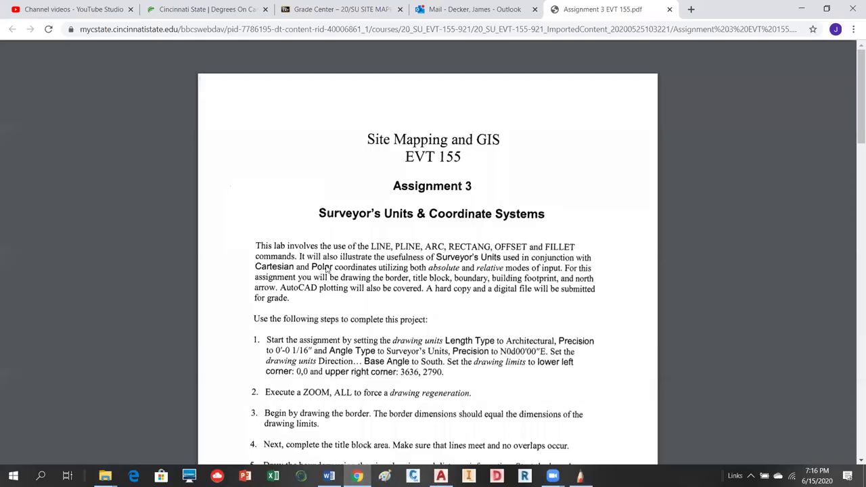
pyautogui.scroll(-5, 328, 270)
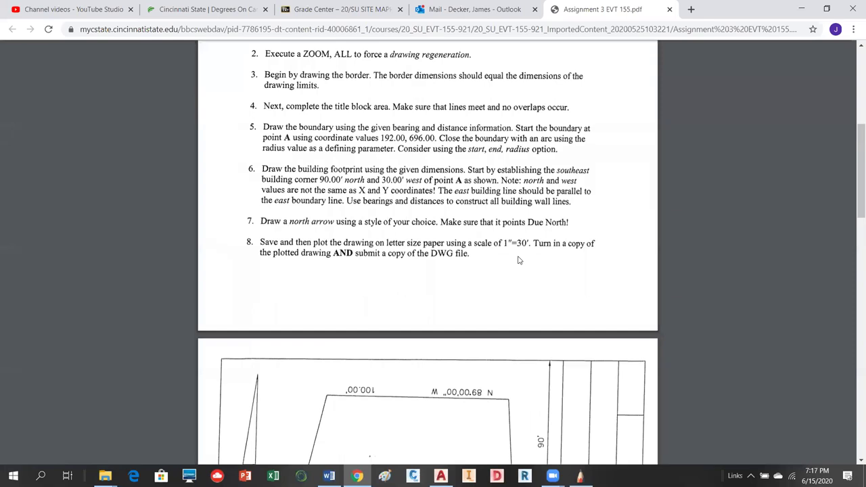
pyautogui.scroll(1, 412, 289)
pyautogui.scroll(5, 413, 289)
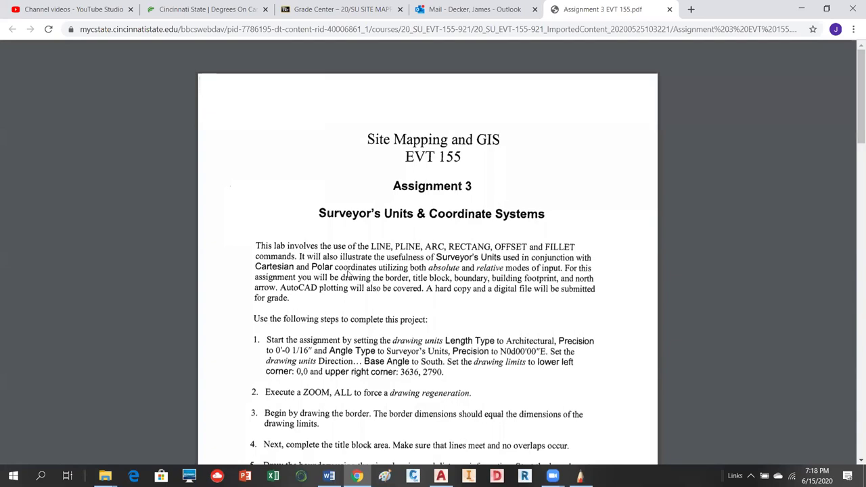
# Switch to AutoCAD and undo the north arrow, the corner fillets, the circle's erasure and the short perpendicular line between the house lines.
pyautogui.click(440, 475)
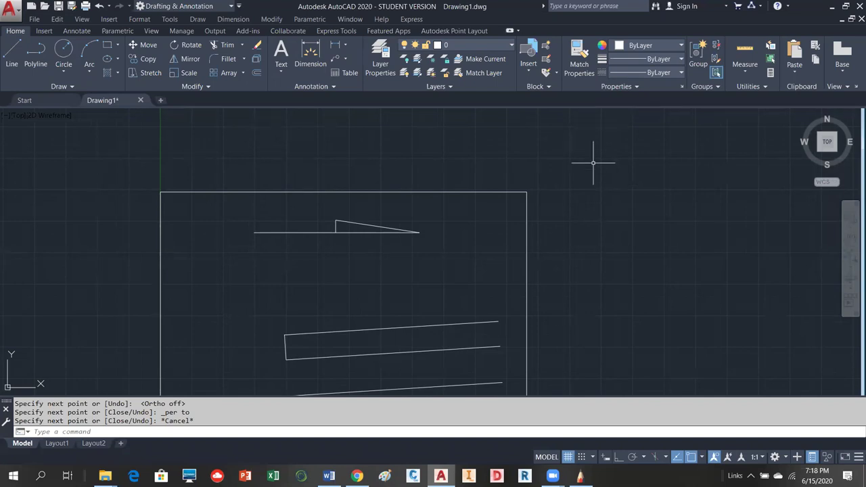
pyautogui.scroll(-4, 607, 176)
pyautogui.scroll(4, 498, 258)
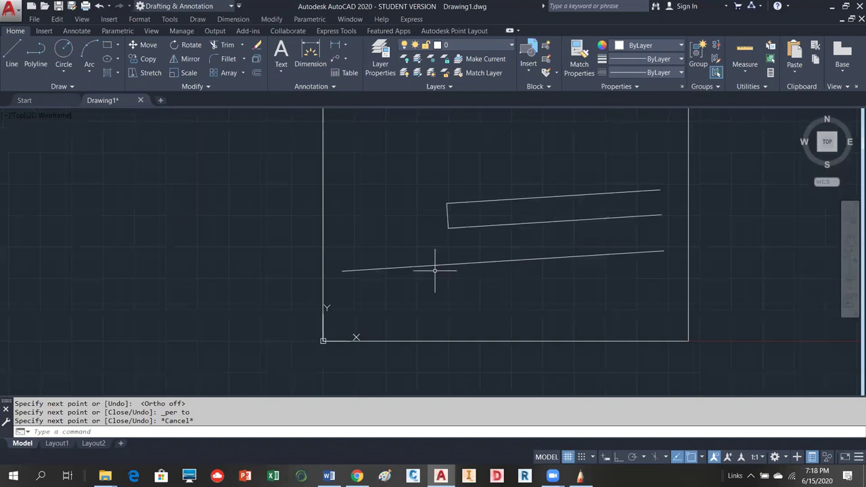
pyautogui.hotkey('ctrl', 'z')
pyautogui.write('Uu')
pyautogui.press('Return')
pyautogui.write('u')
pyautogui.press('Return')
pyautogui.write('u')
pyautogui.press('Return')
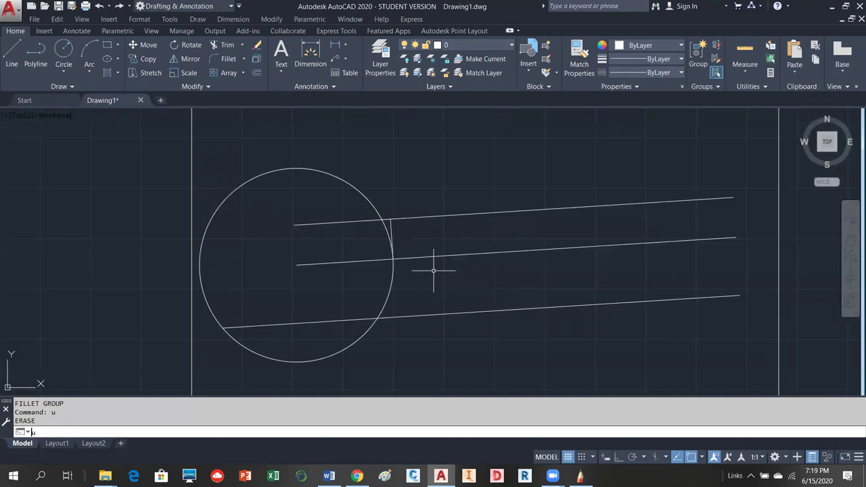
pyautogui.press('Return')
pyautogui.press('Return')
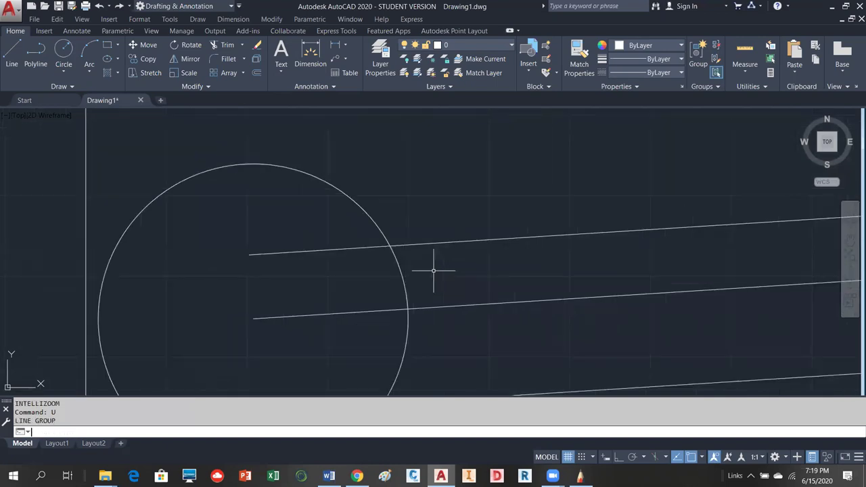
# Draw a line from the circle's intersection with the lower house line perpendicular to the upper house line.
pyautogui.scroll(-2, 367, 169)
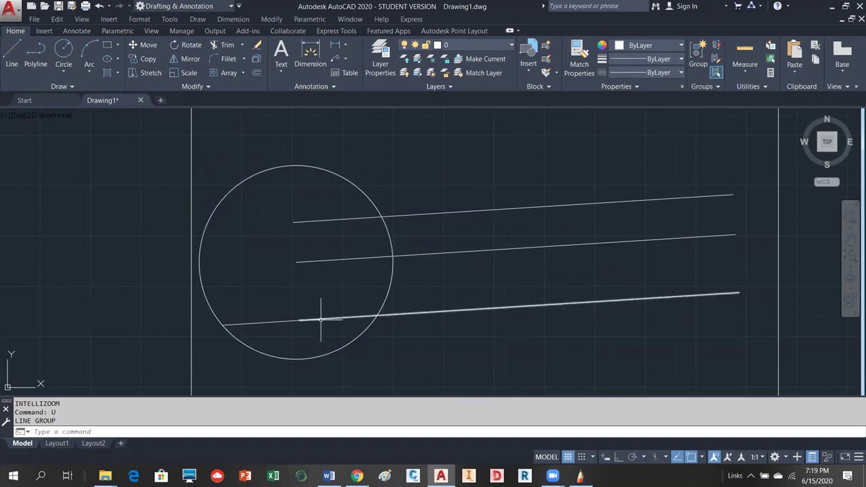
pyautogui.scroll(2, 390, 235)
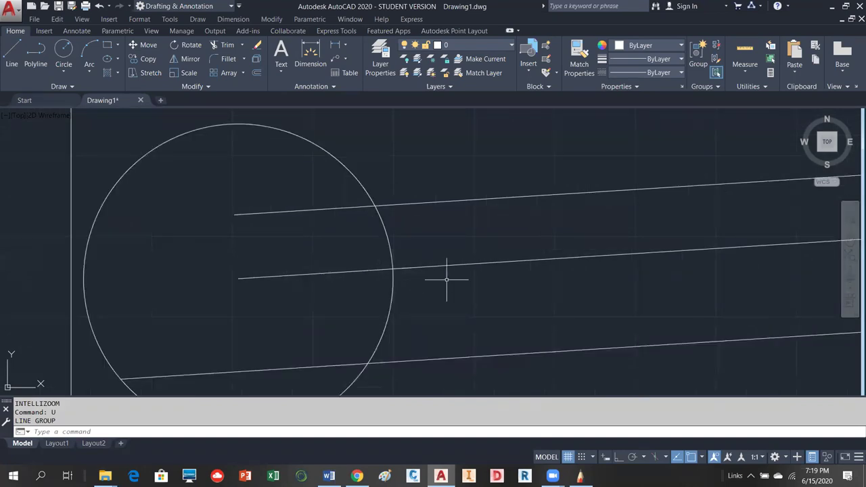
pyautogui.scroll(2, 391, 271)
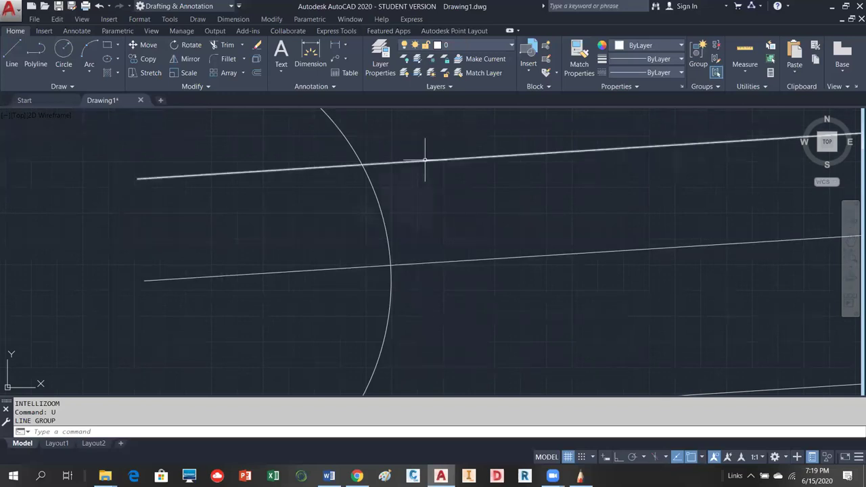
pyautogui.moveTo(425, 161)
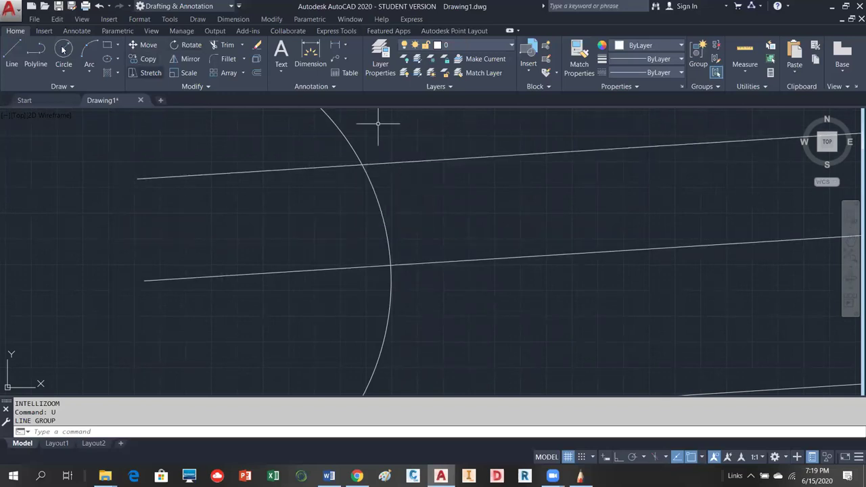
pyautogui.click(12, 50)
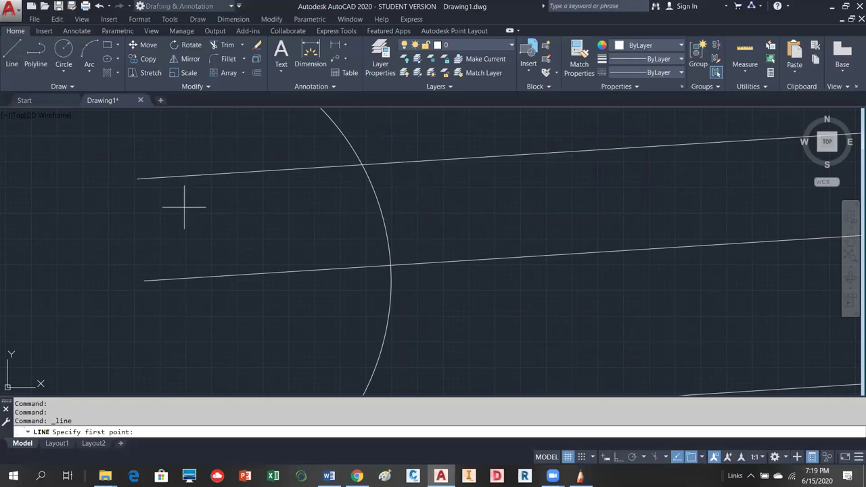
pyautogui.keyDown('shift'); pyautogui.rightClick(443, 204); pyautogui.keyUp('shift')
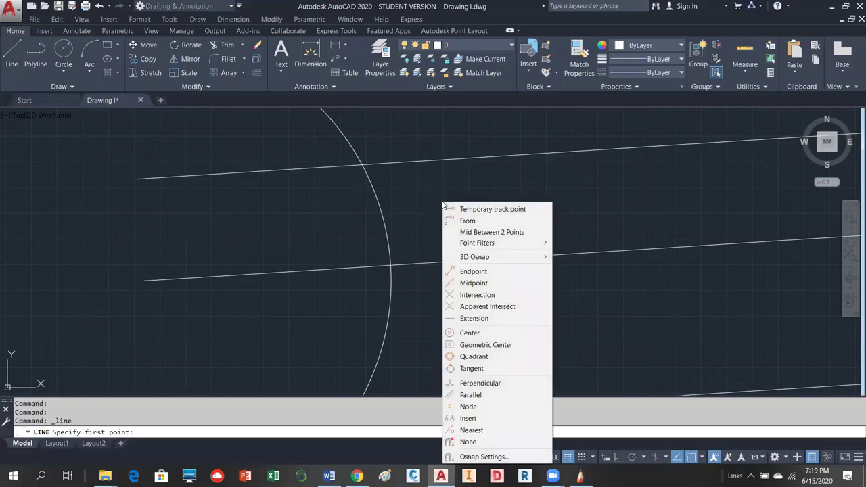
pyautogui.click(478, 299)
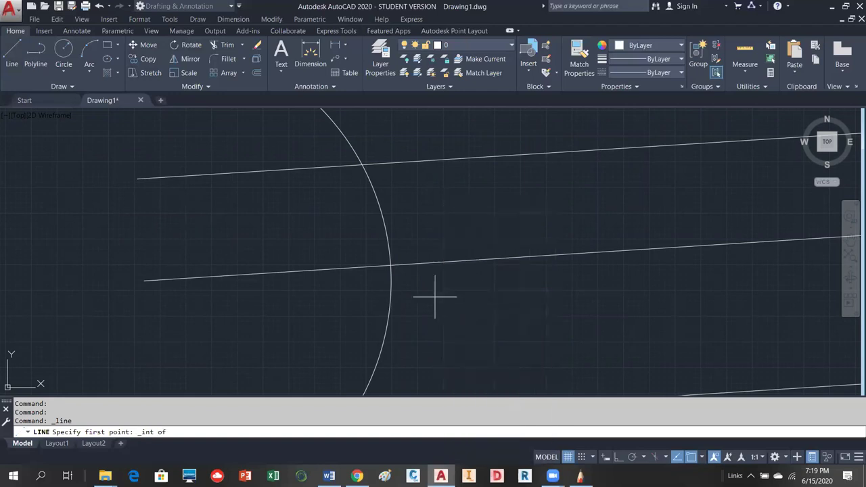
pyautogui.click(391, 265)
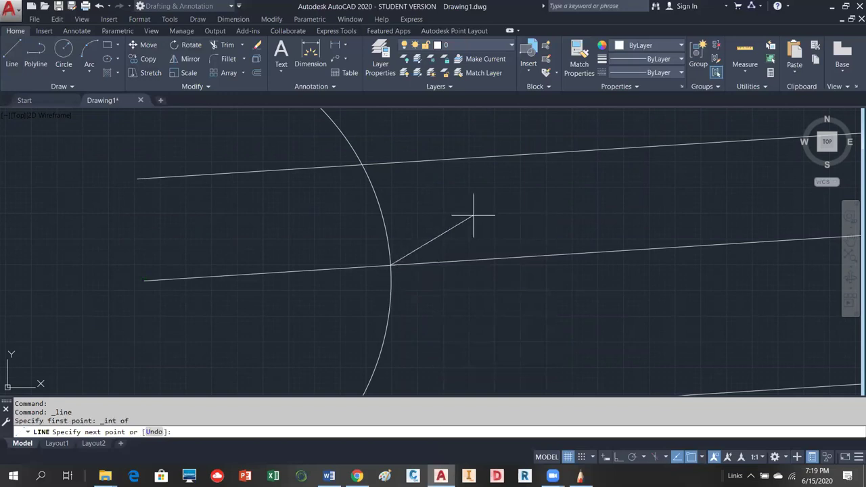
pyautogui.keyDown('shift'); pyautogui.rightClick(473, 173); pyautogui.keyUp('shift')
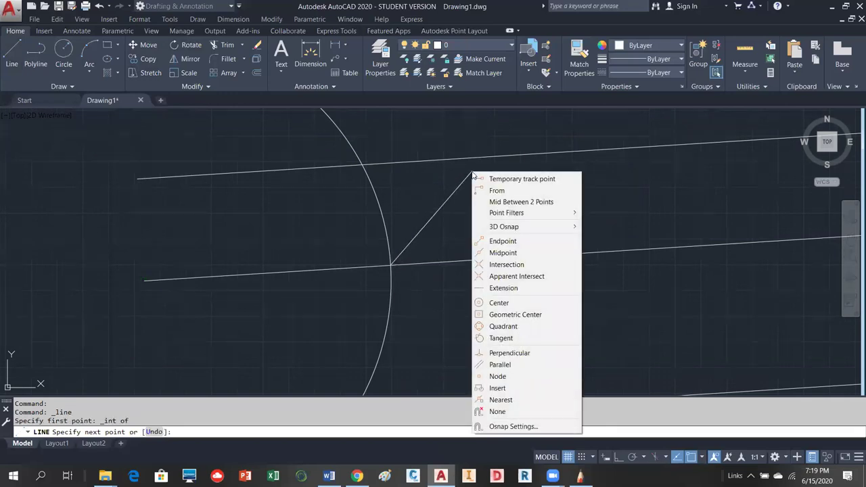
pyautogui.click(504, 352)
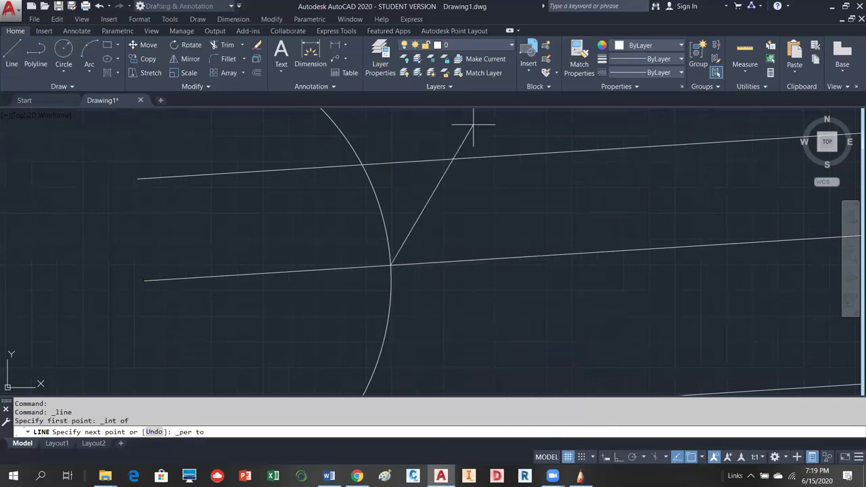
pyautogui.click(464, 165)
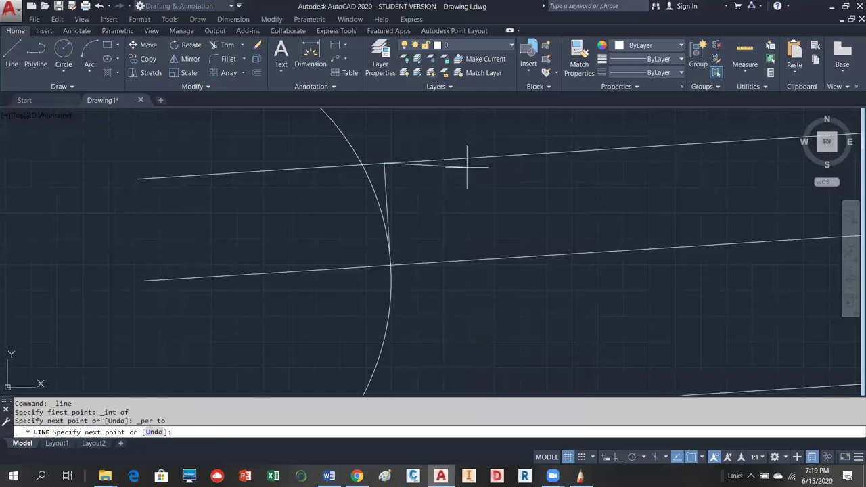
pyautogui.press('Return')
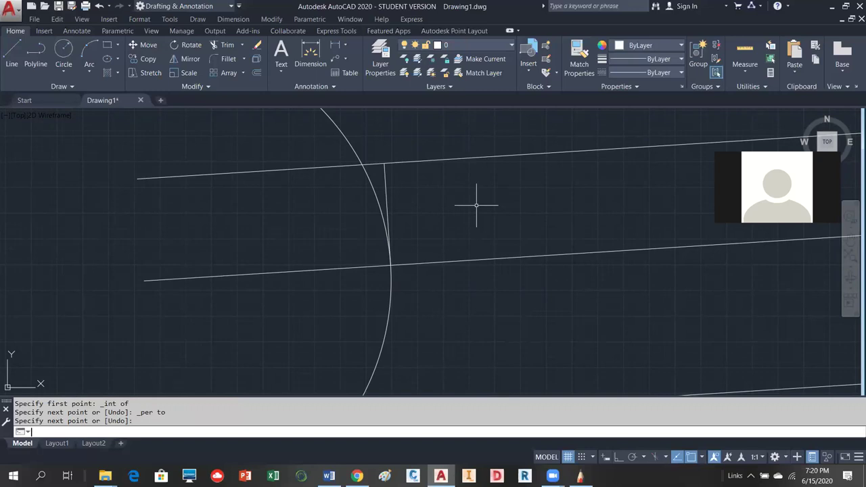
# Undo the perpendicular line between the two house lines.
pyautogui.press('Return')
pyautogui.write('u')
pyautogui.press('Return')
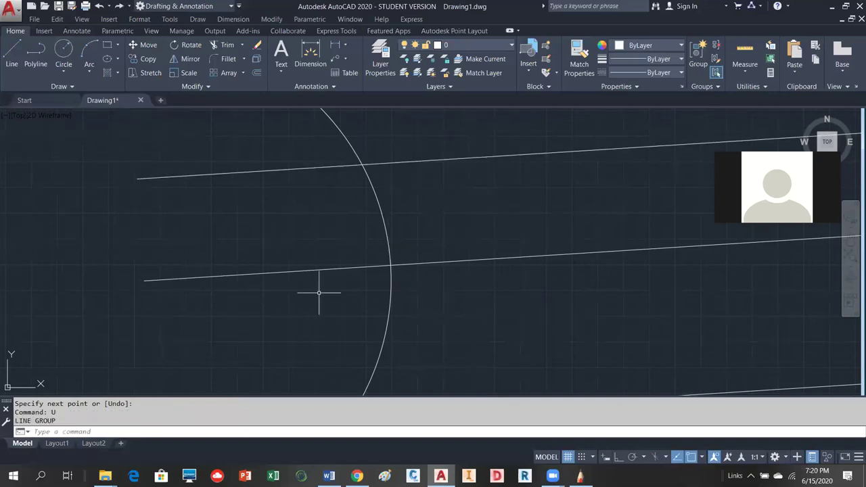
# Redraw the short house wall from the intersection of the circle and lower house line, perpendicular to the upper house line.
pyautogui.click(17, 47)
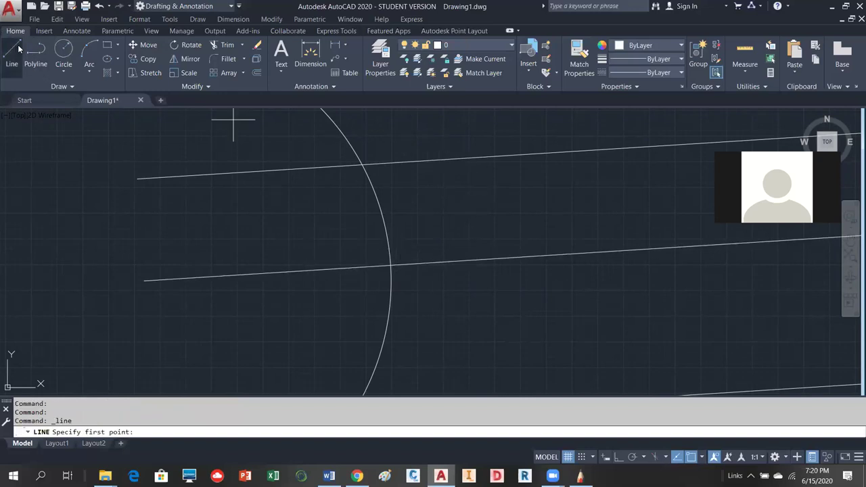
pyautogui.keyDown('shift'); pyautogui.rightClick(424, 201); pyautogui.keyUp('shift')
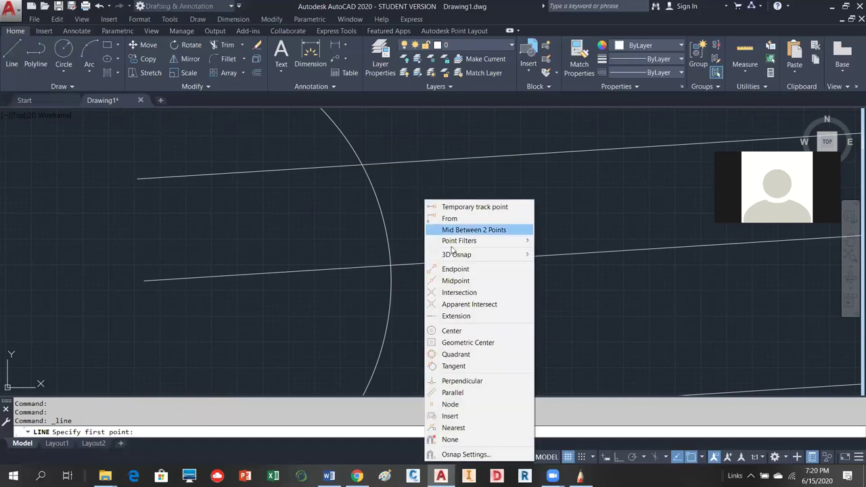
pyautogui.click(460, 293)
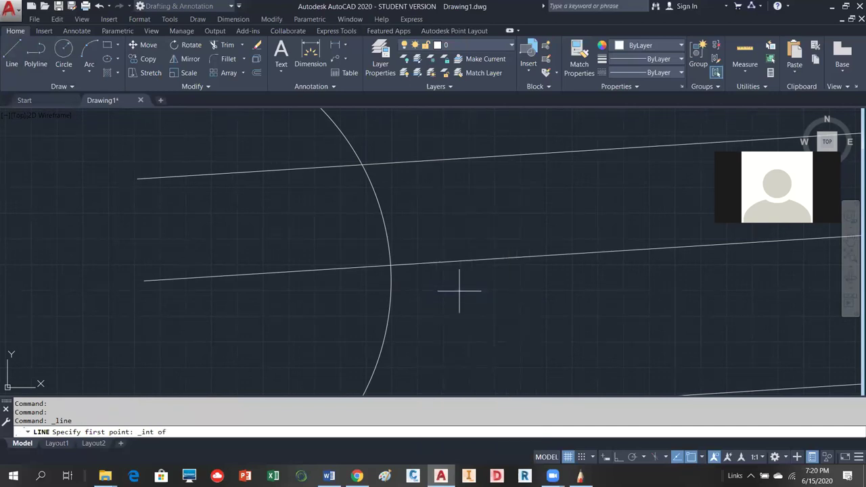
pyautogui.click(390, 264)
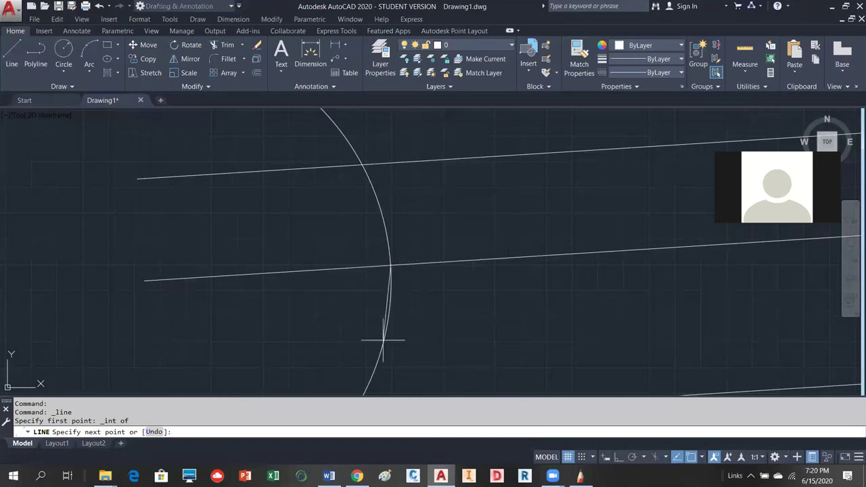
pyautogui.keyDown('shift'); pyautogui.rightClick(457, 214); pyautogui.keyUp('shift')
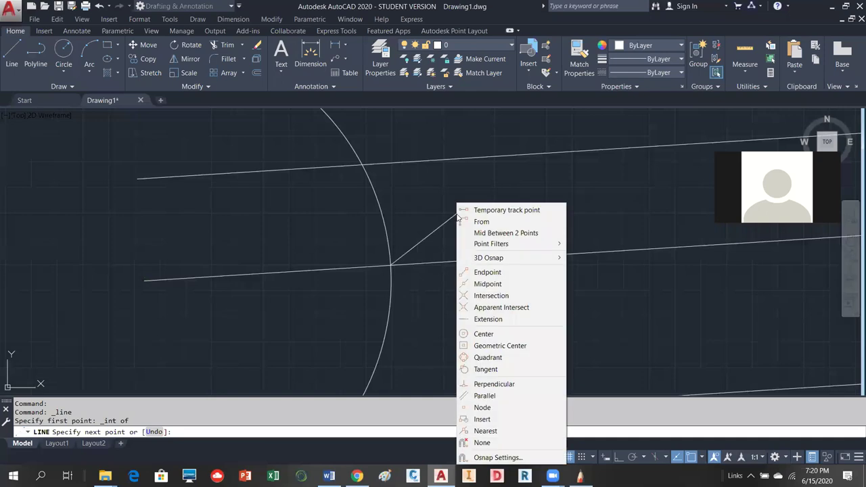
pyautogui.click(490, 384)
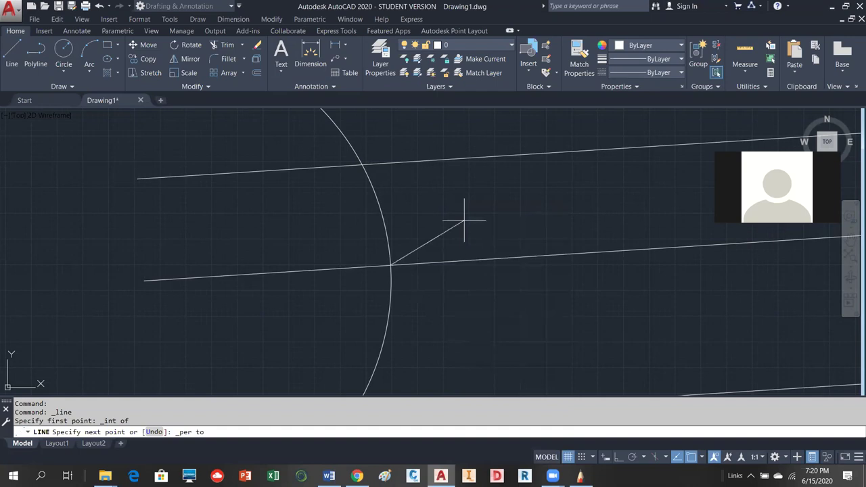
pyautogui.click(461, 162)
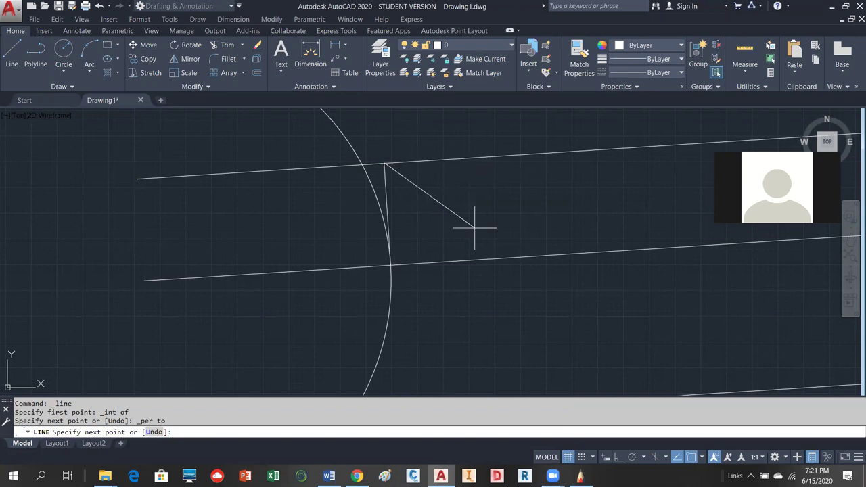
pyautogui.press('Return')
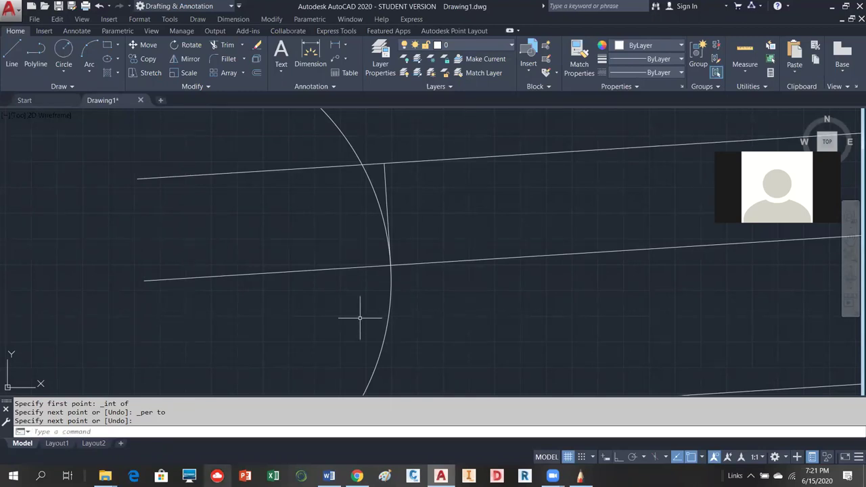
# Switch to Chrome, check the building dimensions and setbacks on the Assignment 3 PDF's drawings, and return to AutoCAD.
pyautogui.click(356, 475)
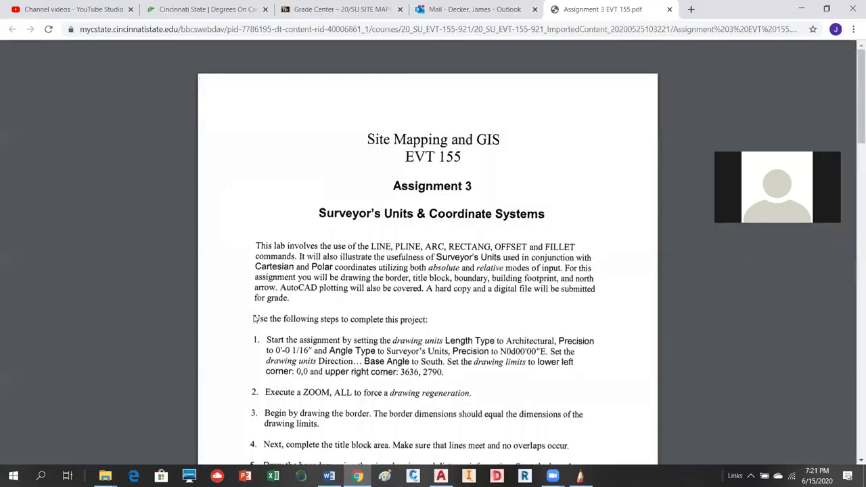
pyautogui.scroll(-20, 265, 321)
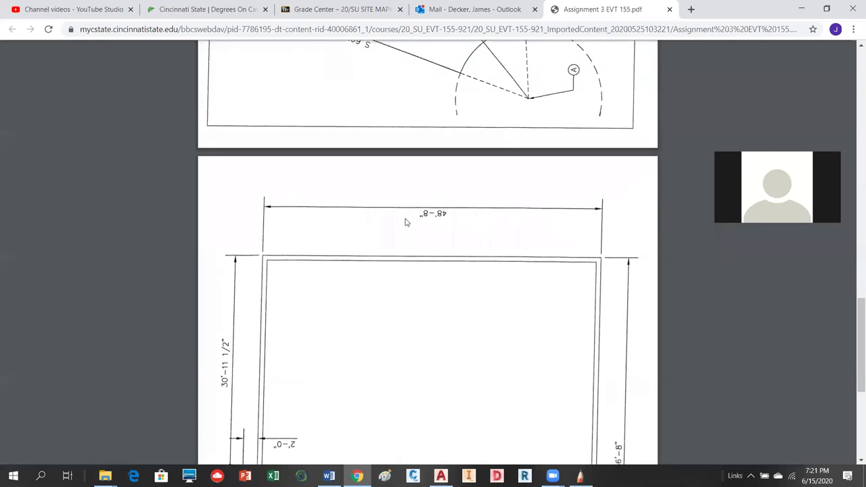
pyautogui.scroll(-2, 359, 218)
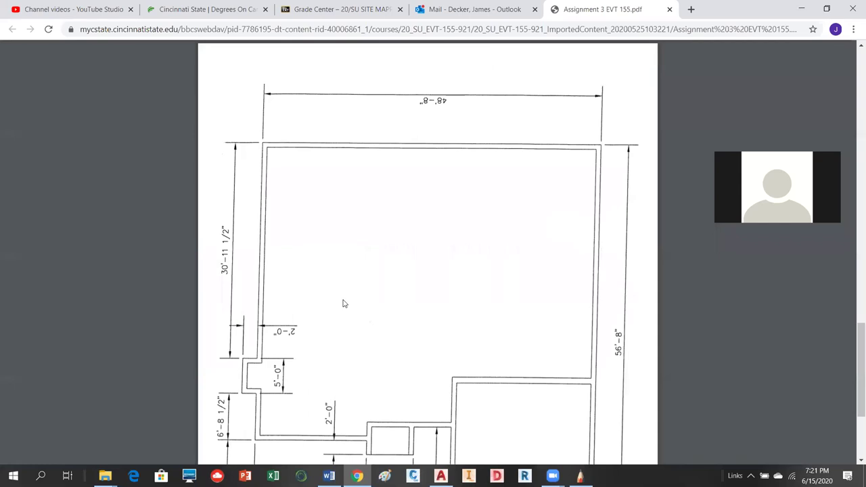
pyautogui.scroll(-5, 342, 303)
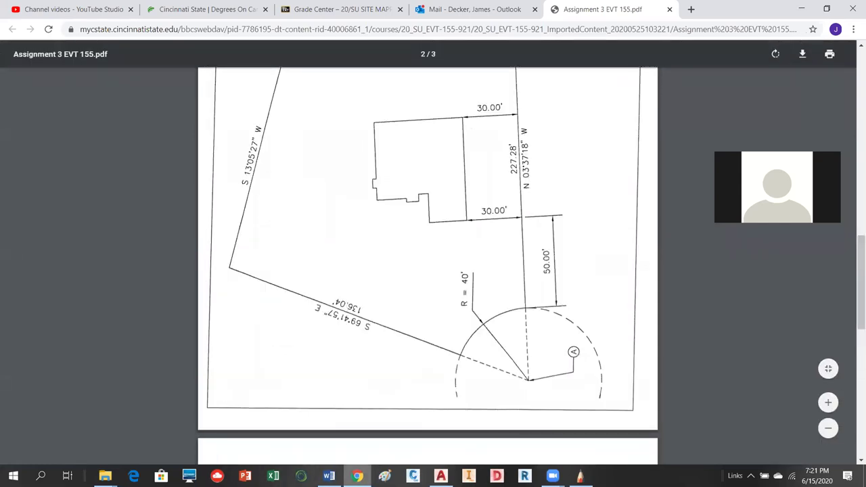
pyautogui.moveTo(349, 475)
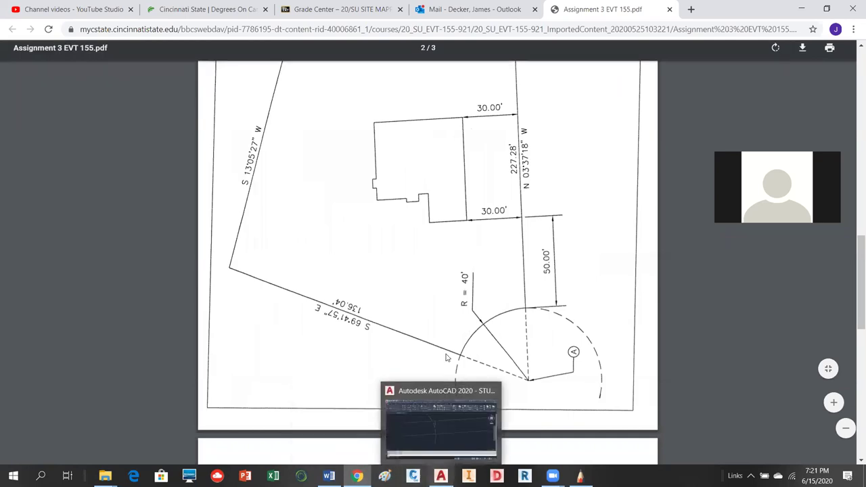
pyautogui.click(440, 476)
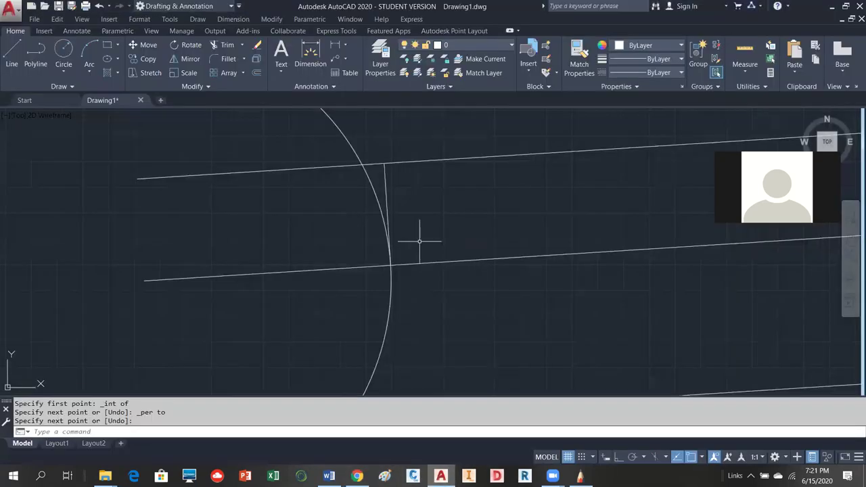